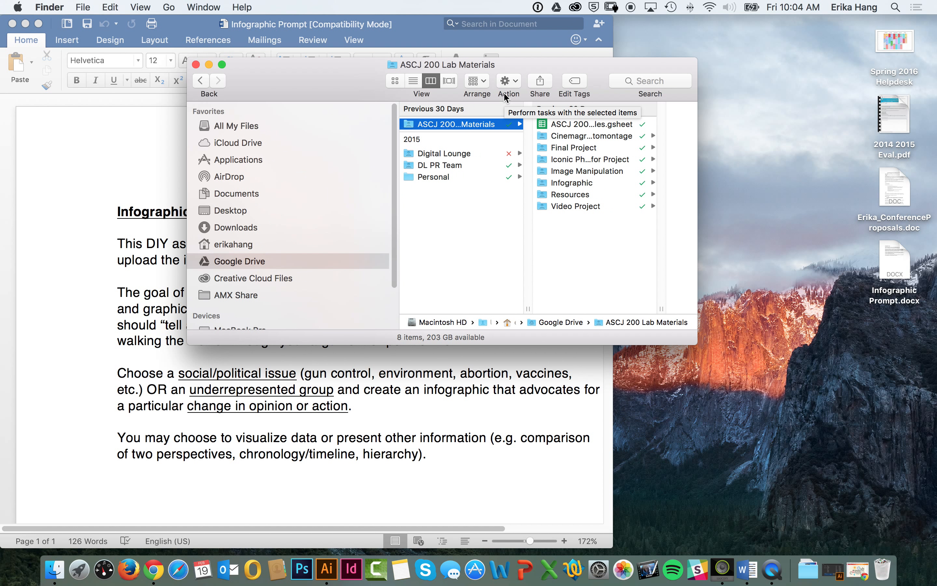
# Step: Open the ASCJ 200/ Examples.gsheet spreadsheet from the ASCJ 200 Lab Materials folder in Chrome and show its Resources for Data sheet
pyautogui.click(547, 127)
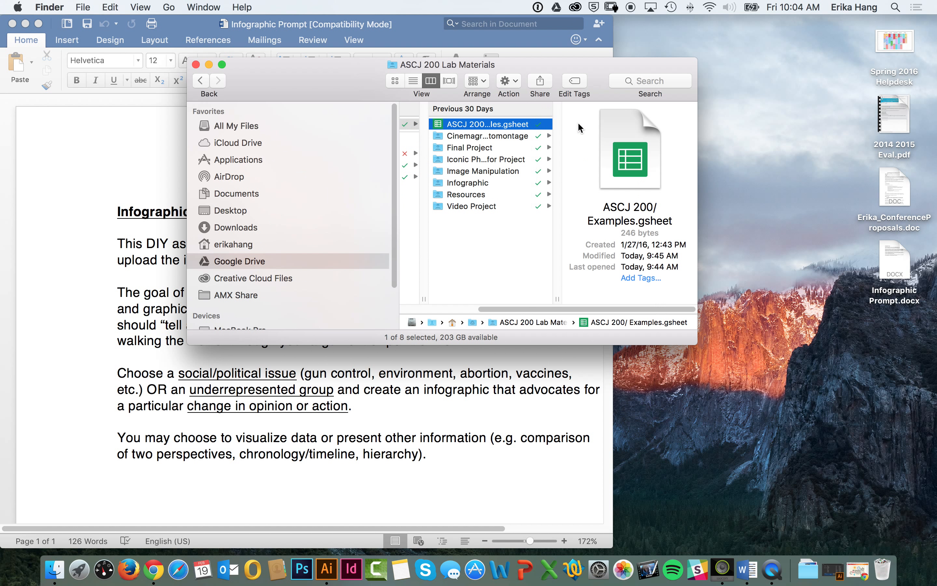
pyautogui.doubleClick(503, 128)
pyautogui.click(161, 567)
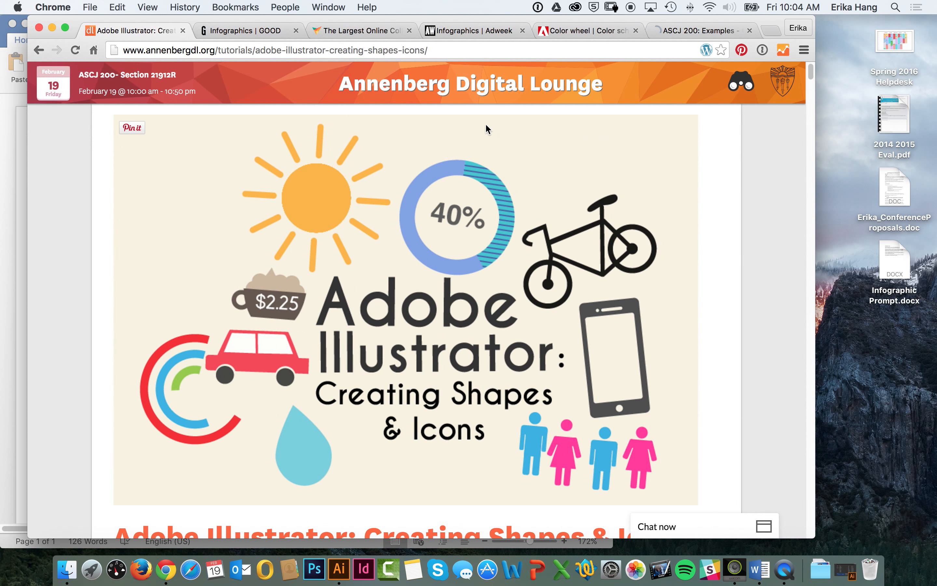
pyautogui.click(662, 33)
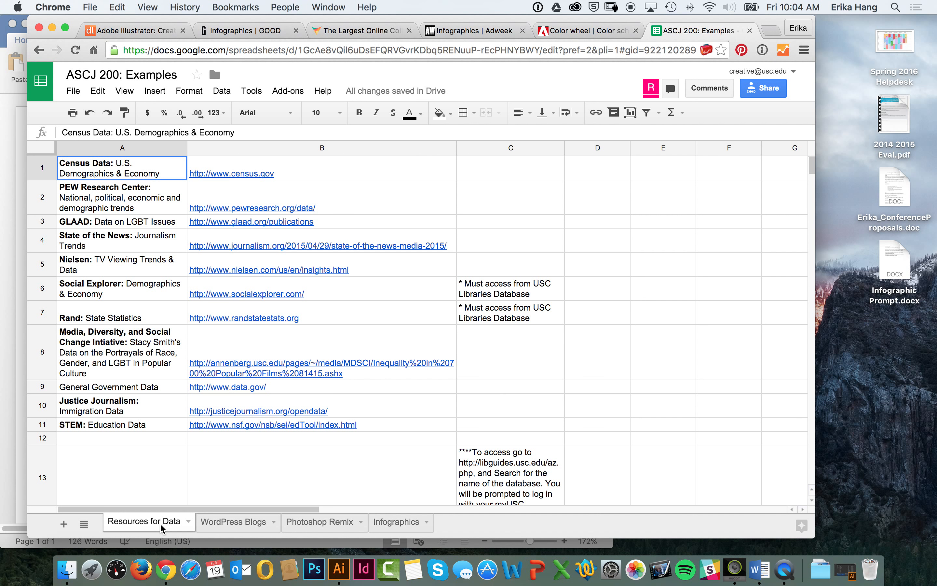
# Step: Review the listed data sources in column A, including PEW Research Center, GLAAD, State of the News and Social Explorer
pyautogui.click(145, 198)
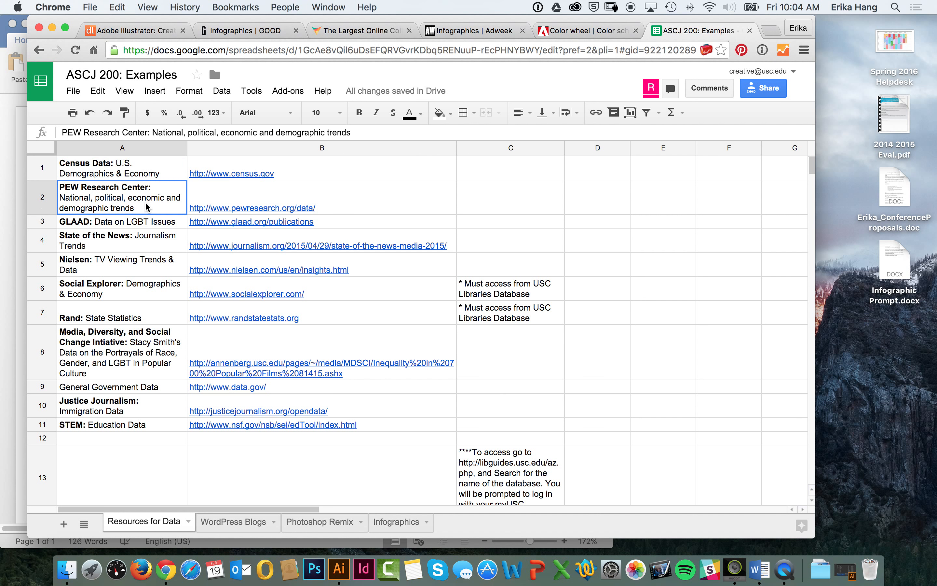
pyautogui.click(151, 224)
pyautogui.click(153, 237)
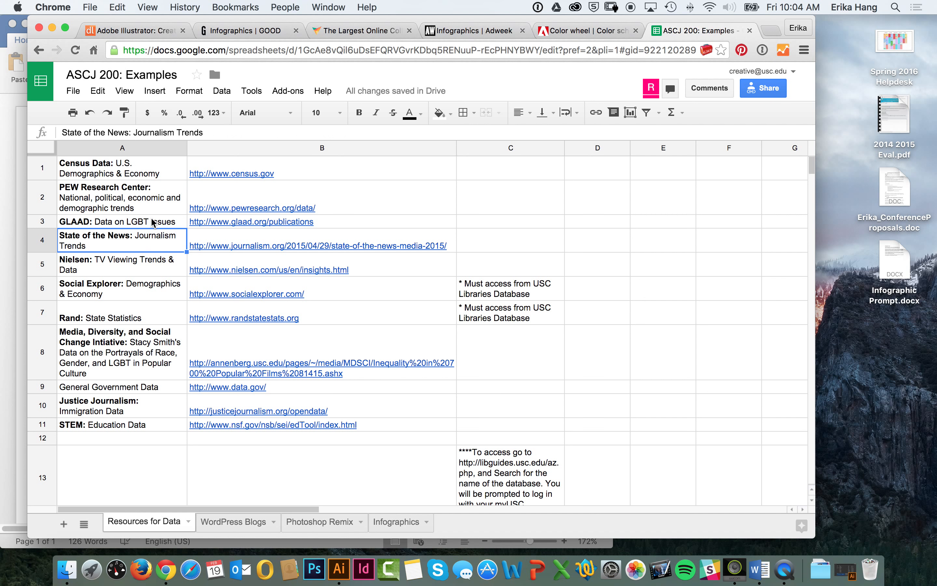
pyautogui.click(154, 224)
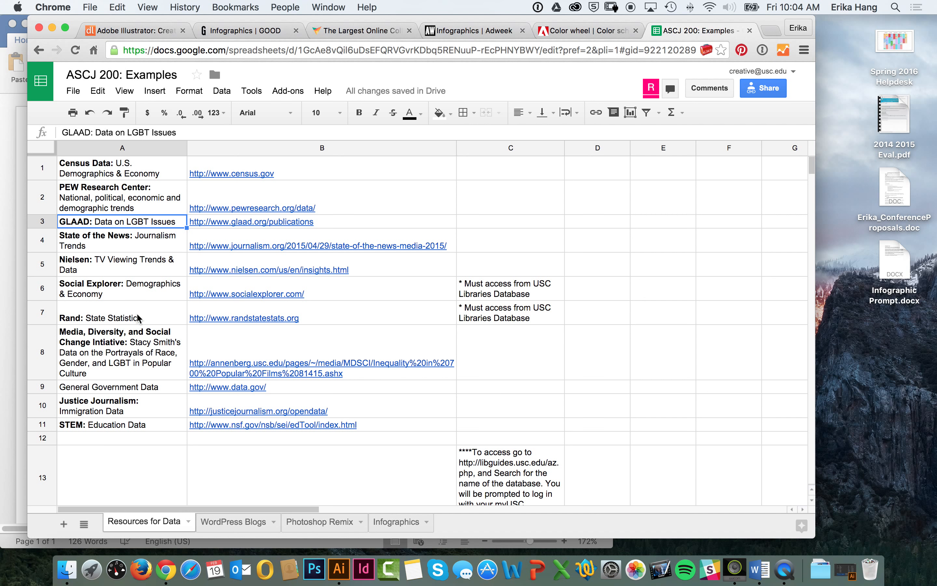
pyautogui.click(152, 285)
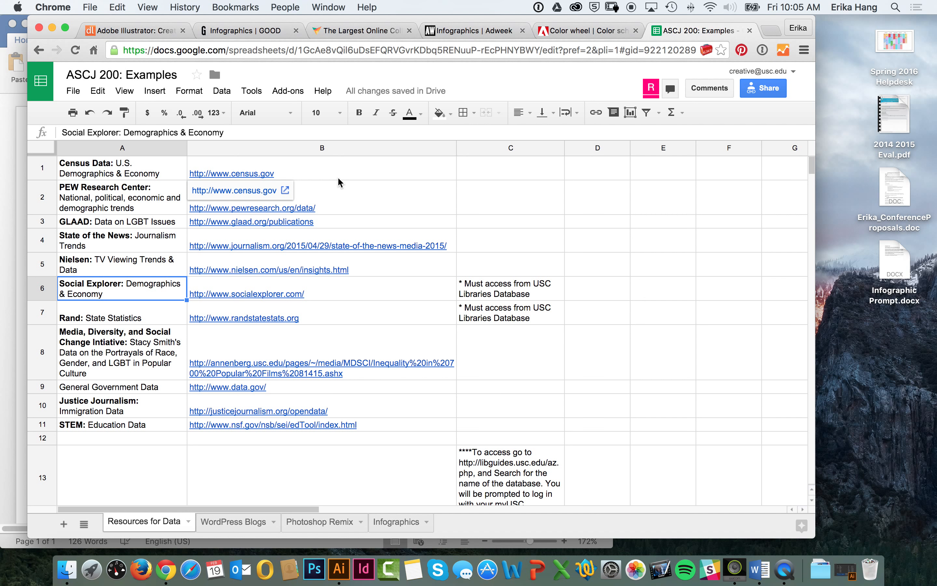
# Step: Open the infogr.am website in a new browser tab
pyautogui.press('super+t')
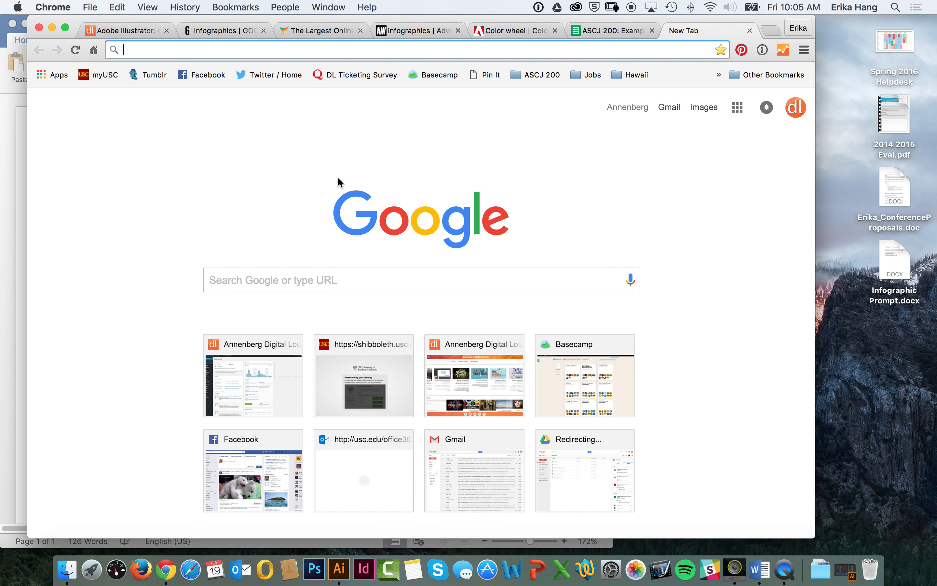
pyautogui.write('infogr.a')
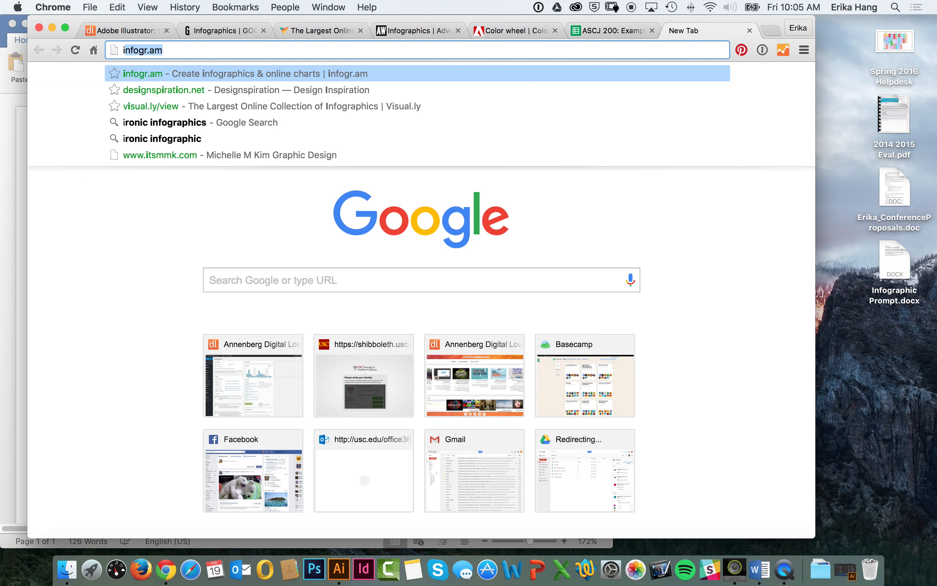
pyautogui.write('m')
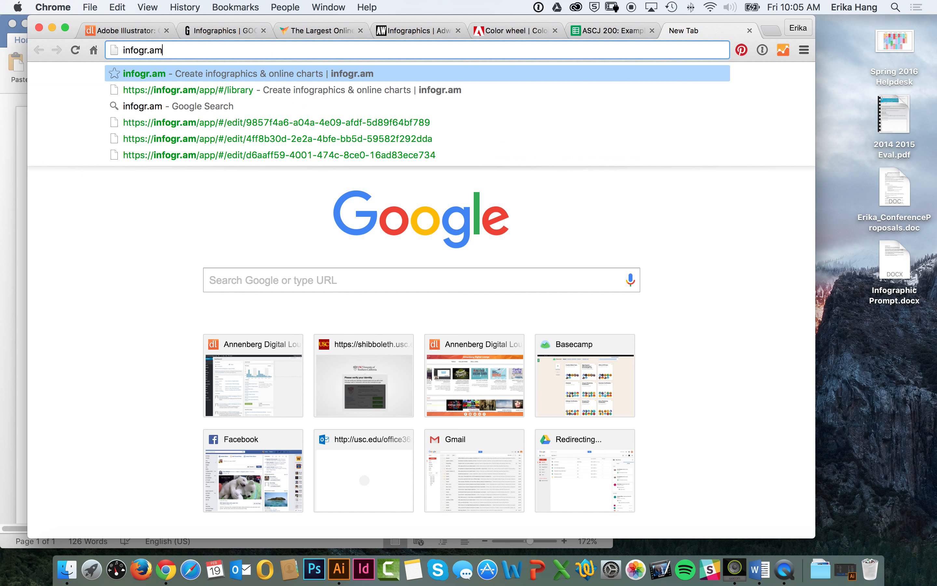
pyautogui.press('Return')
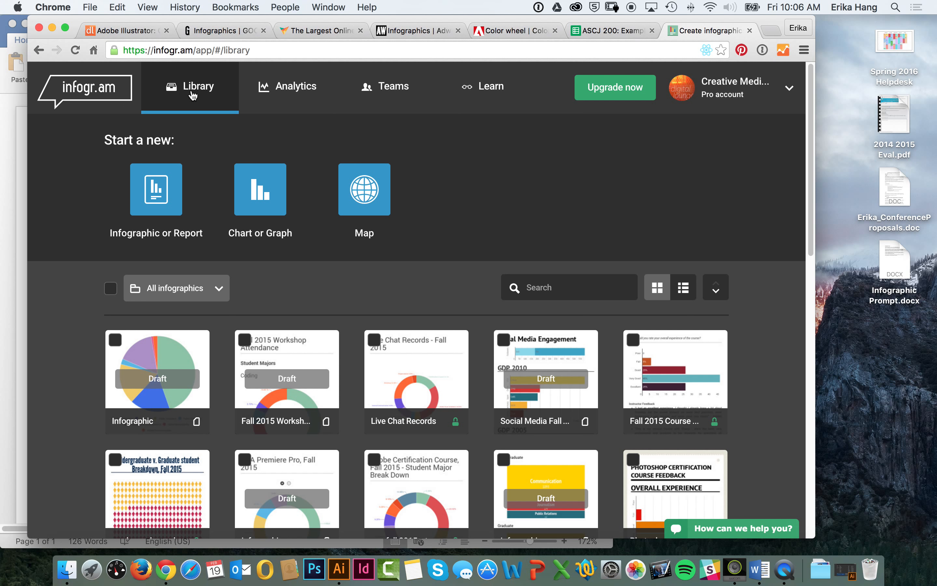
# Step: Start a new chart or graph and look through the available types, such as Pie, Multiple Axes, Area, Table, Pictorial and Hierarchy
pyautogui.click(257, 189)
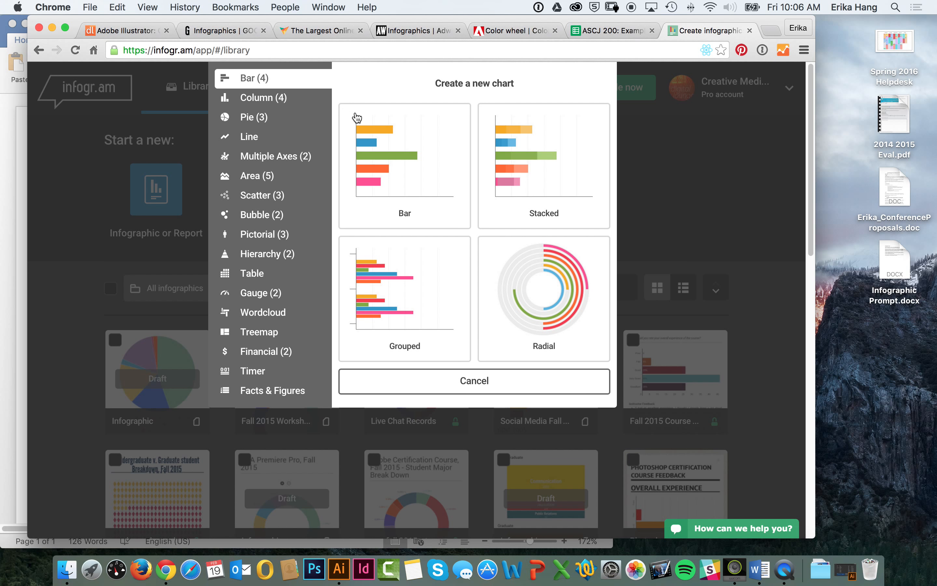
pyautogui.click(304, 102)
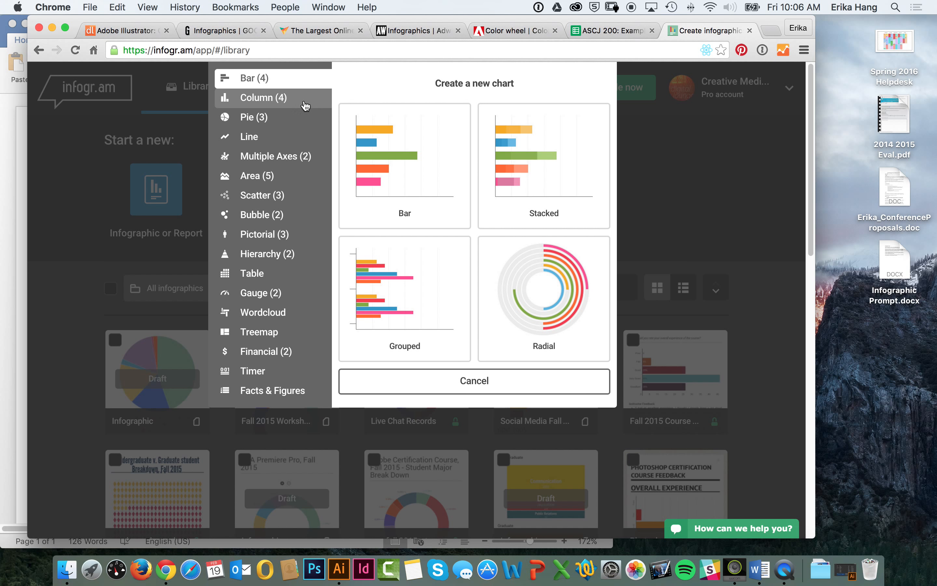
pyautogui.click(290, 127)
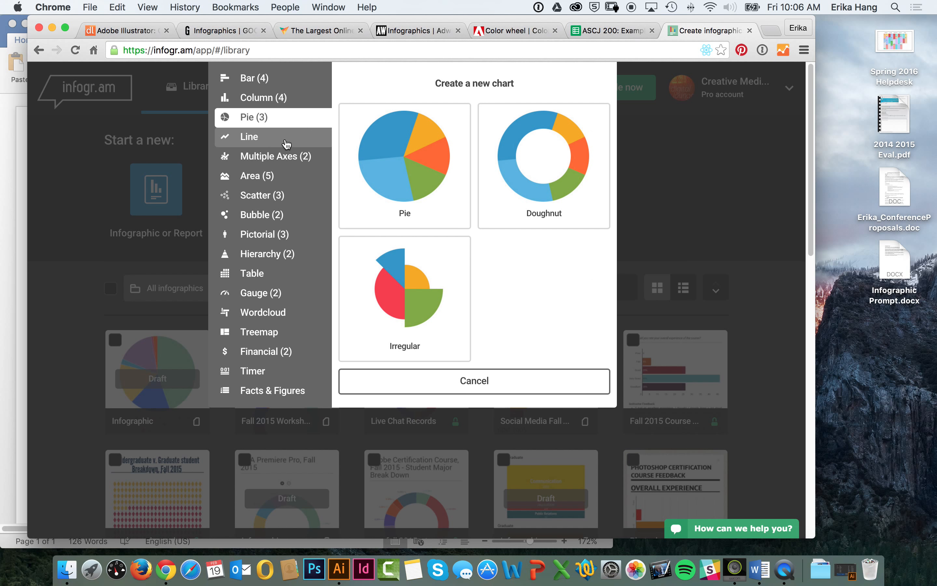
pyautogui.click(286, 144)
pyautogui.click(286, 158)
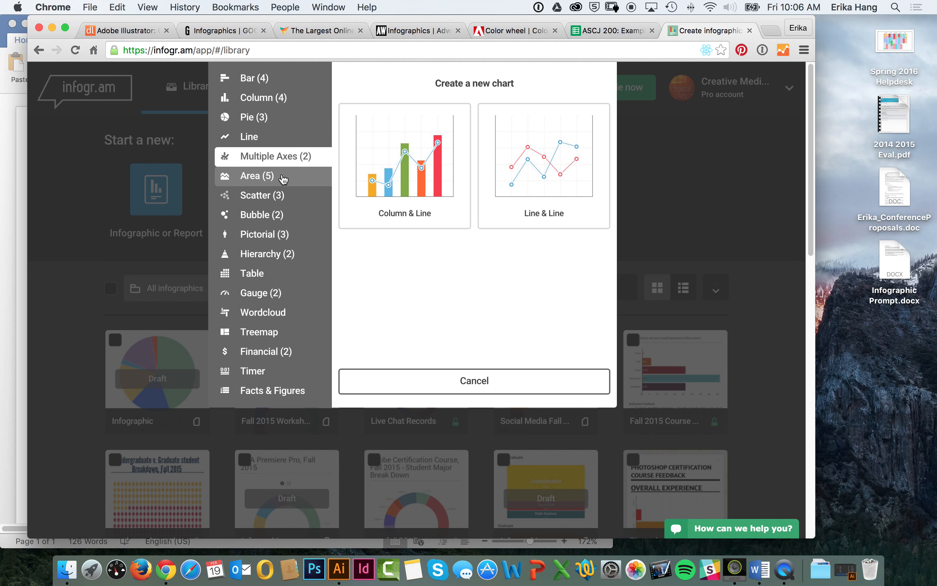
pyautogui.click(285, 178)
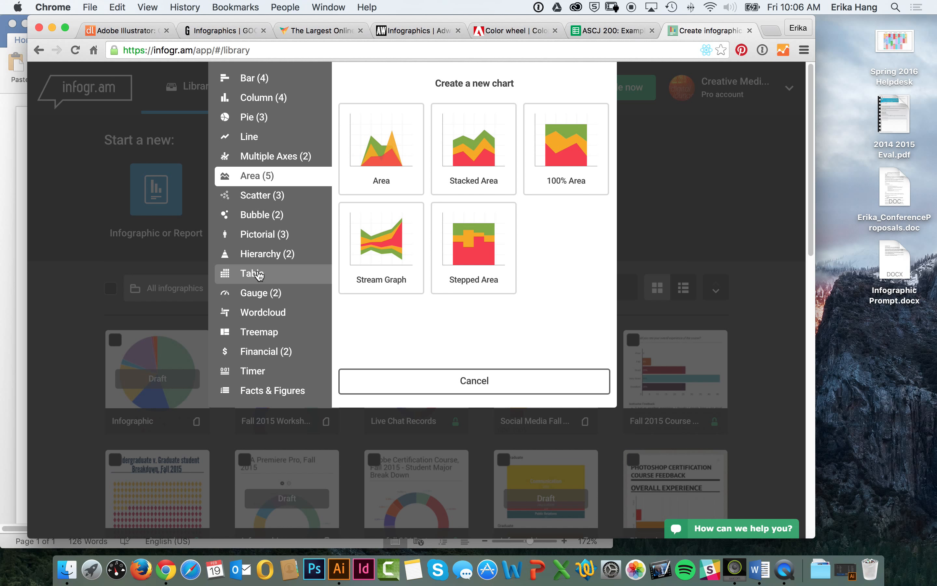
pyautogui.click(258, 274)
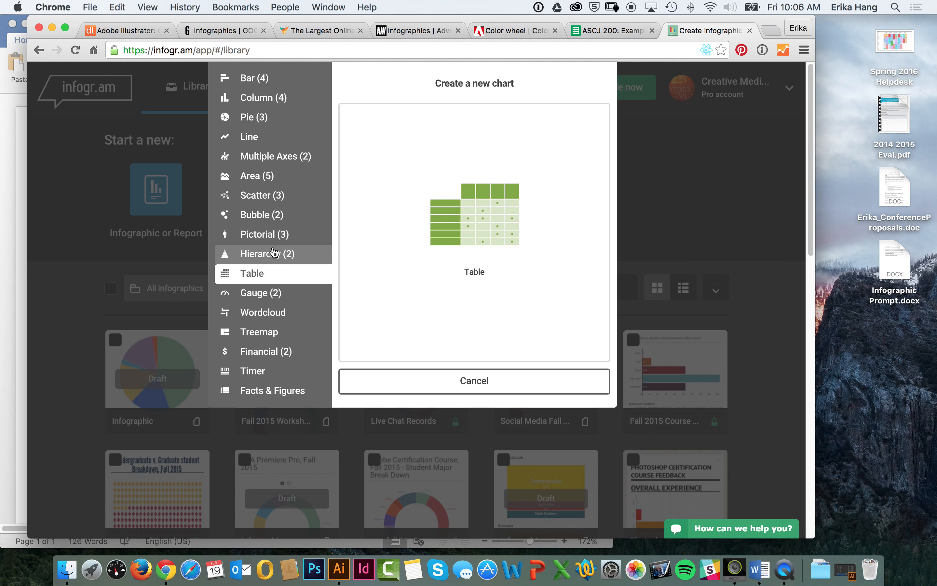
pyautogui.click(273, 235)
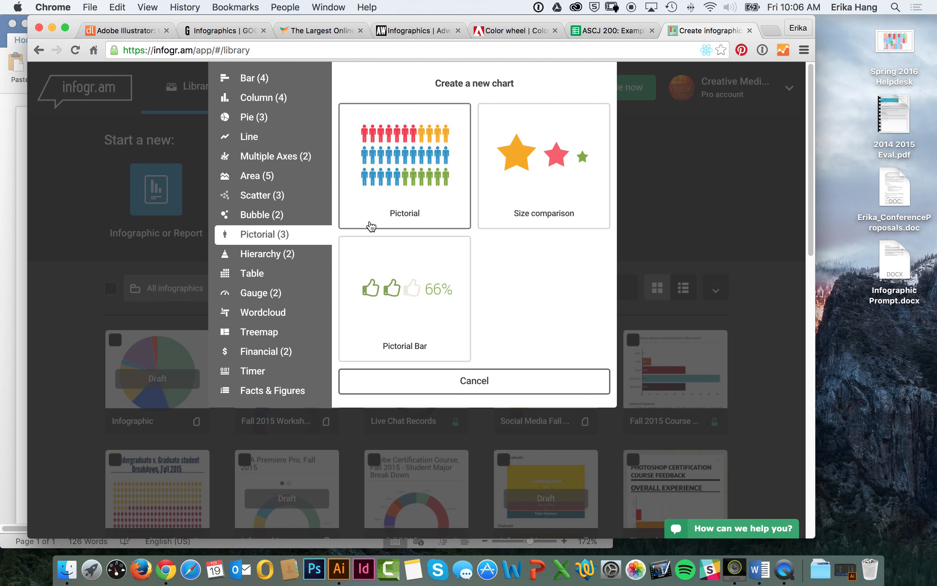
pyautogui.click(299, 257)
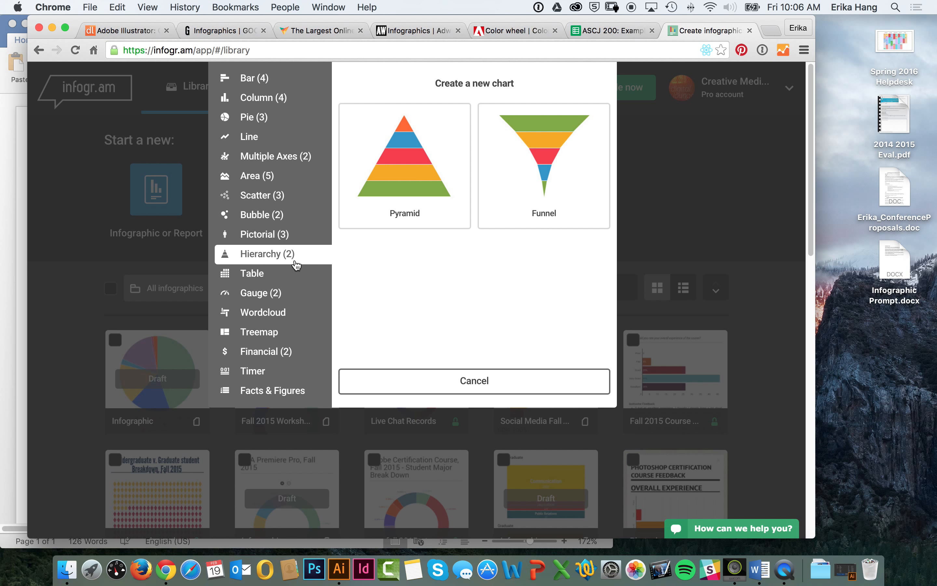
pyautogui.click(271, 332)
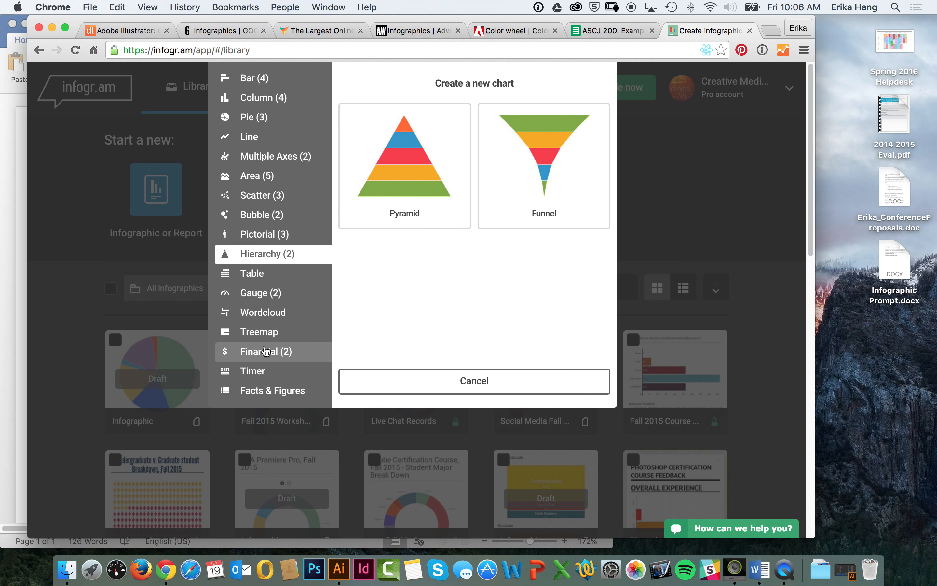
# Step: Create a basic Bar chart and examine its sample GDP data table, leaving the values as they are
pyautogui.click(281, 84)
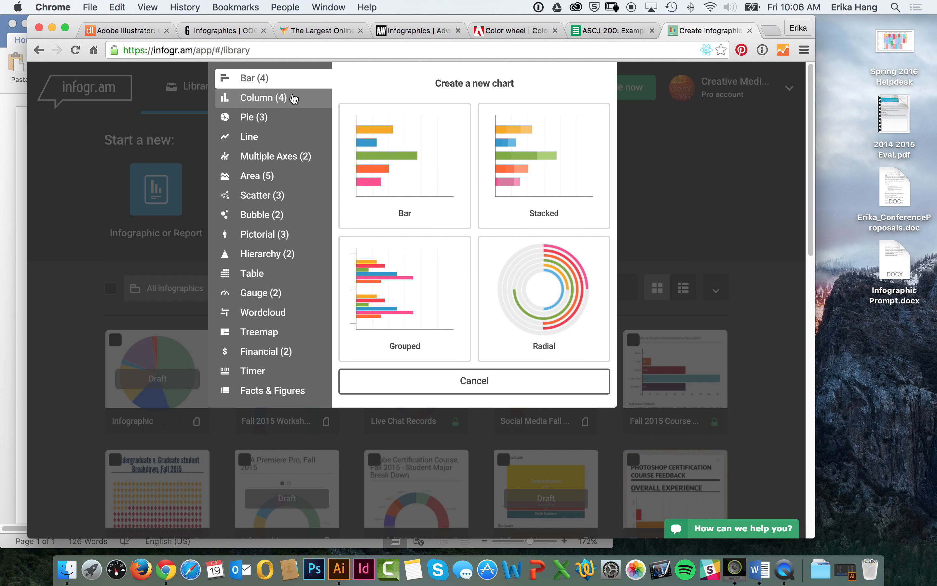
pyautogui.click(377, 176)
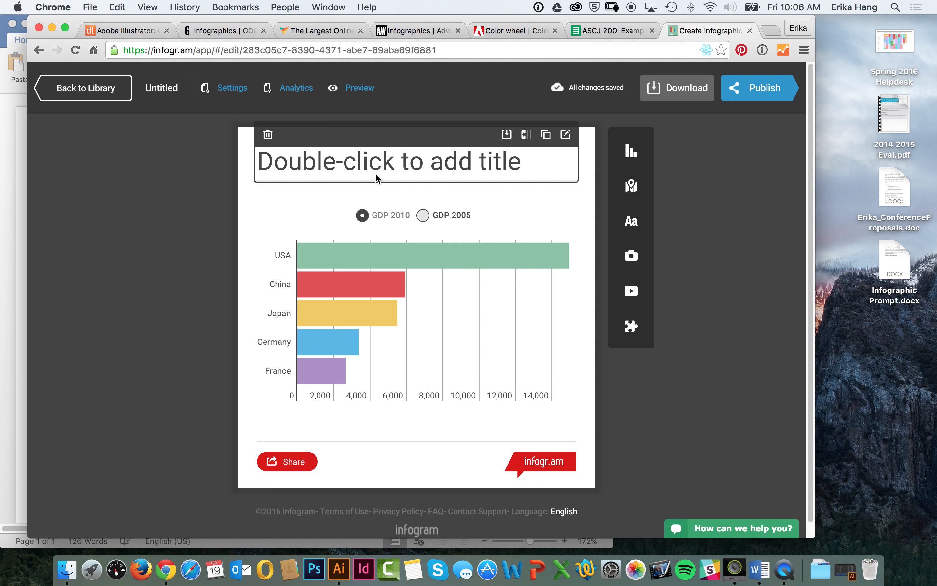
pyautogui.doubleClick(505, 259)
pyautogui.moveTo(186, 179); pyautogui.dragTo(108, 273)
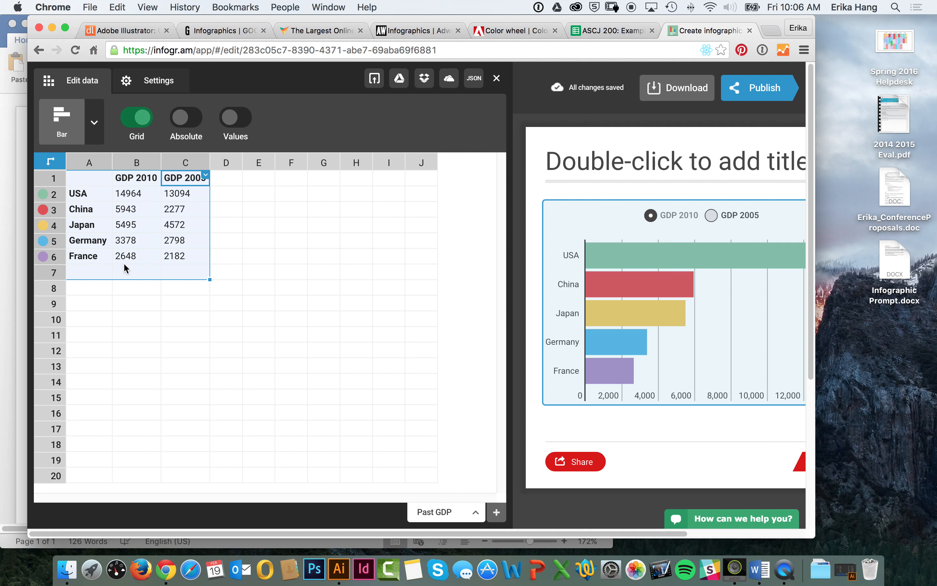
pyautogui.click(132, 281)
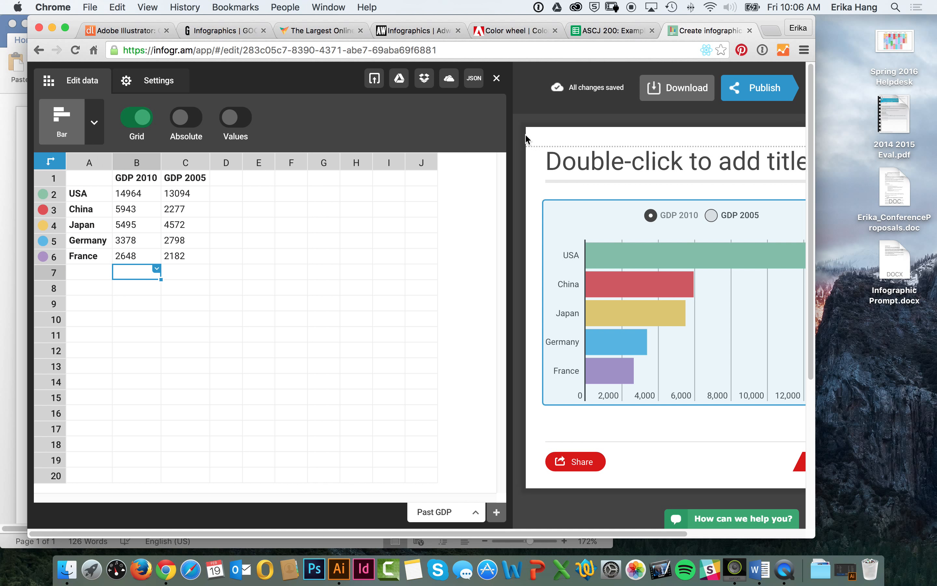
pyautogui.click(497, 79)
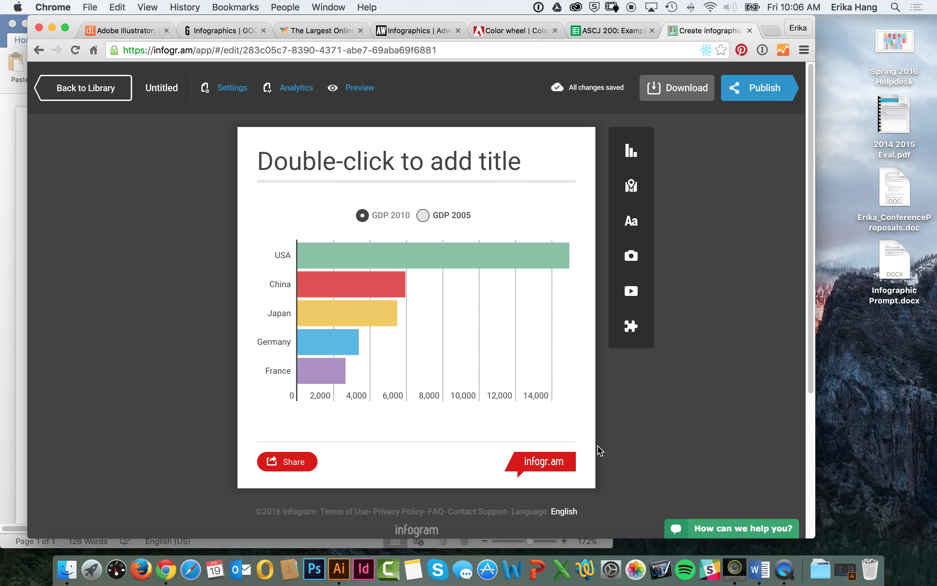
# Step: Capture a screenshot of just the bar chart area, including the country names and the value axis
pyautogui.press('super+shift+4')
pyautogui.moveTo(247, 225); pyautogui.dragTo(604, 435)
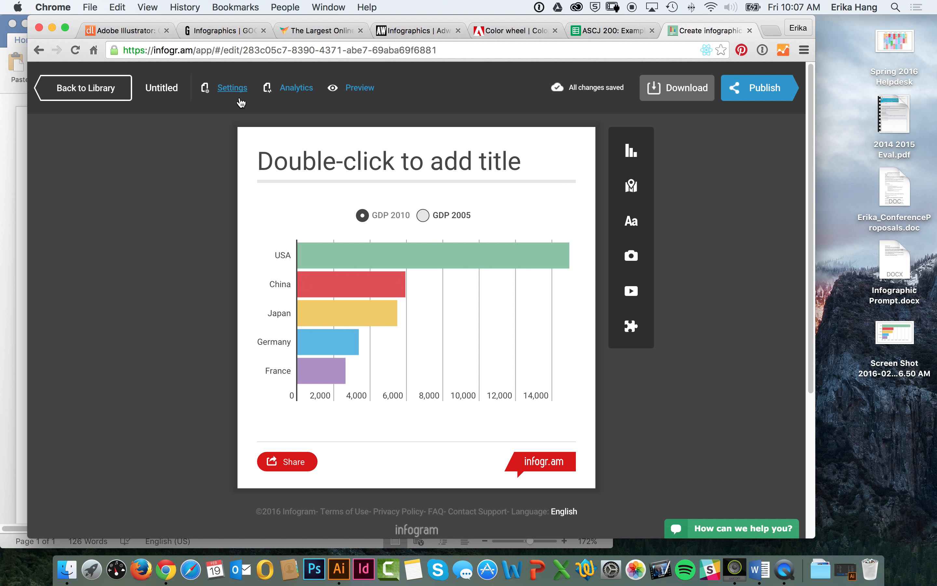
# Step: Search the Annenberg Digital Lounge website for infogr.am
pyautogui.click(128, 30)
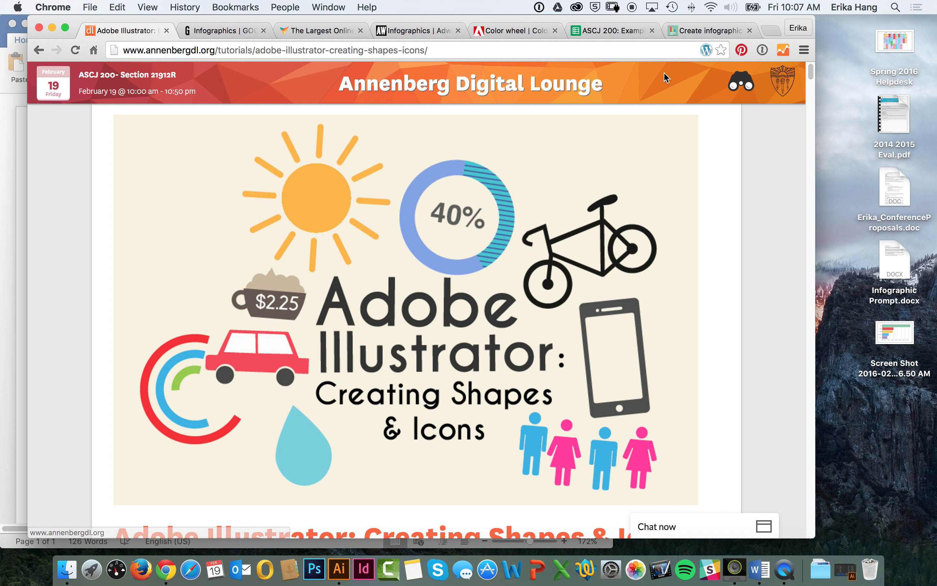
pyautogui.click(739, 85)
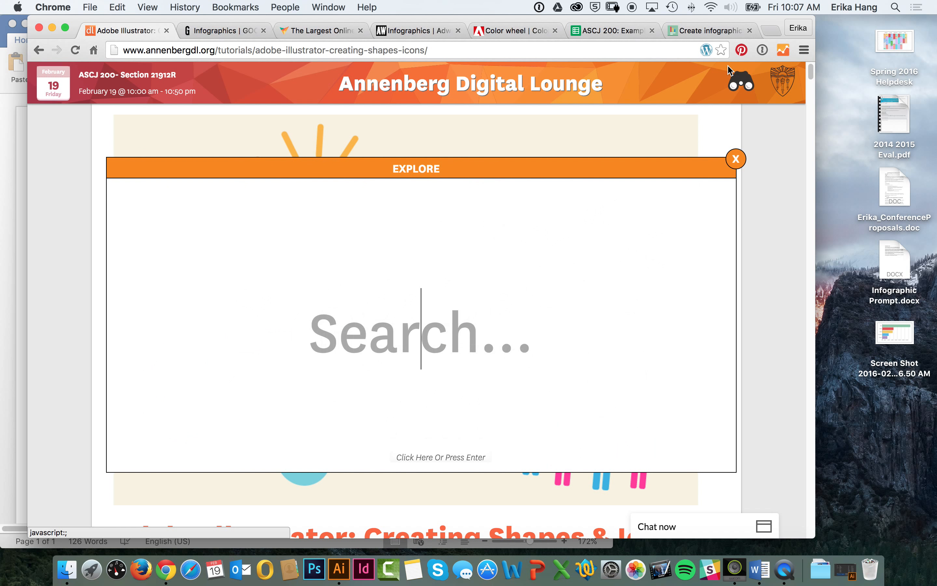
pyautogui.write('infogr.am')
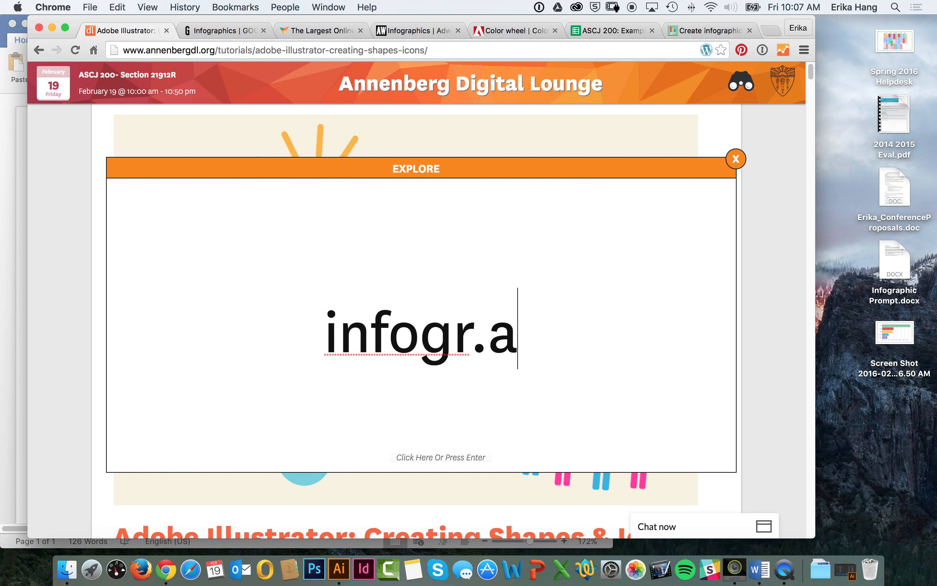
pyautogui.press('Return')
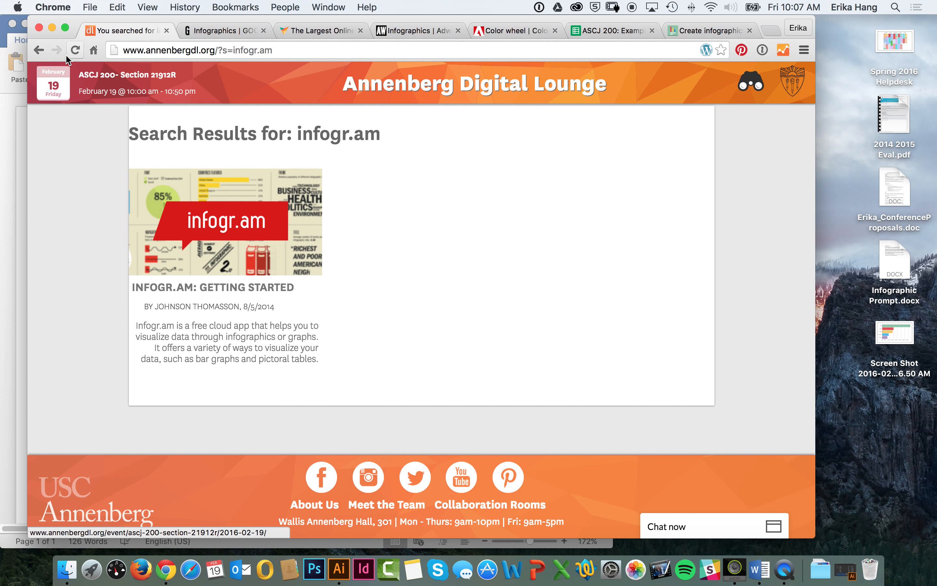
# Step: Return to the Adobe Illustrator: Creating Shapes & Icons tutorial and read the section on pulling assets from Adobe Creative Cloud
pyautogui.click(41, 52)
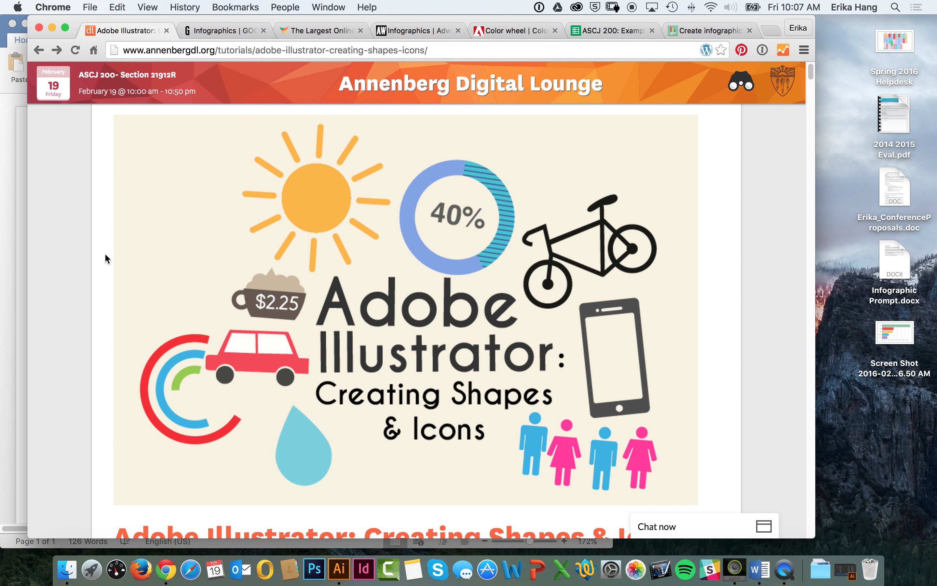
pyautogui.scroll(-5, 110, 267)
pyautogui.scroll(-10, 109, 244)
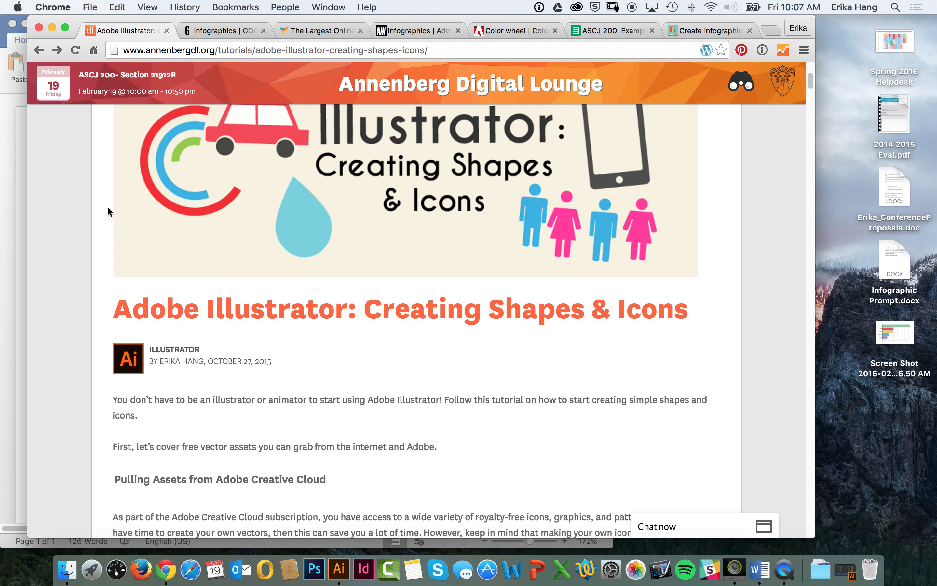
pyautogui.scroll(-2, 97, 225)
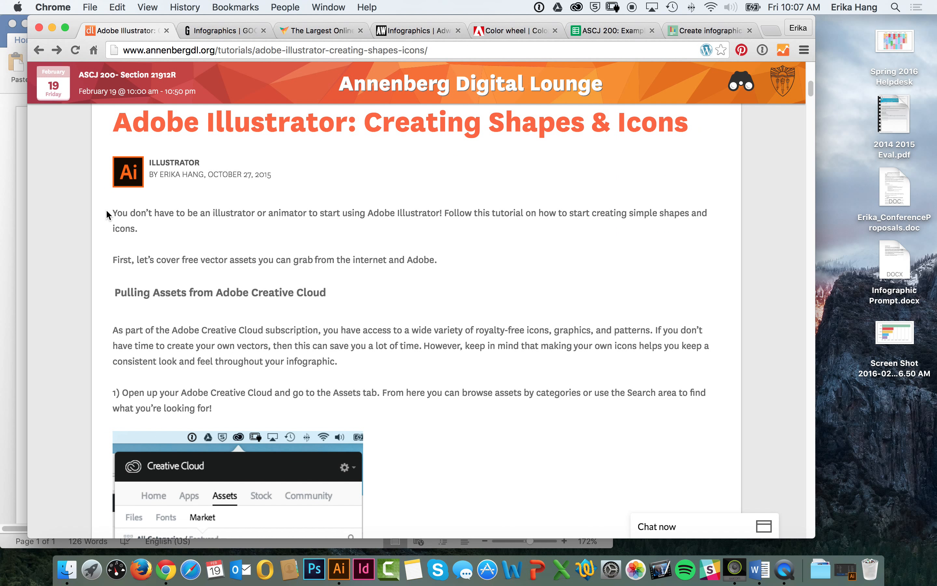
pyautogui.scroll(-3, 179, 309)
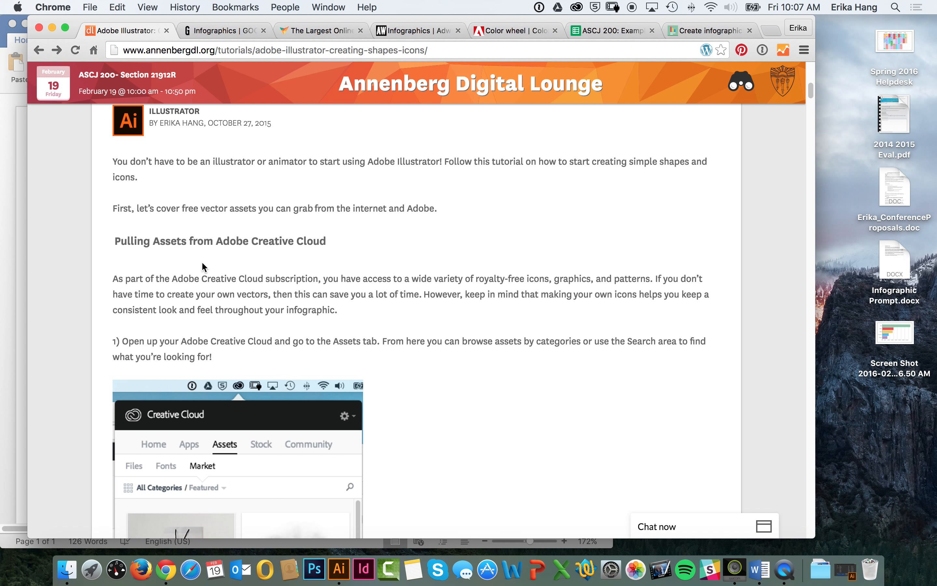
# Step: Open the Creative Cloud market assets and browse the featured items across all categories
pyautogui.click(577, 7)
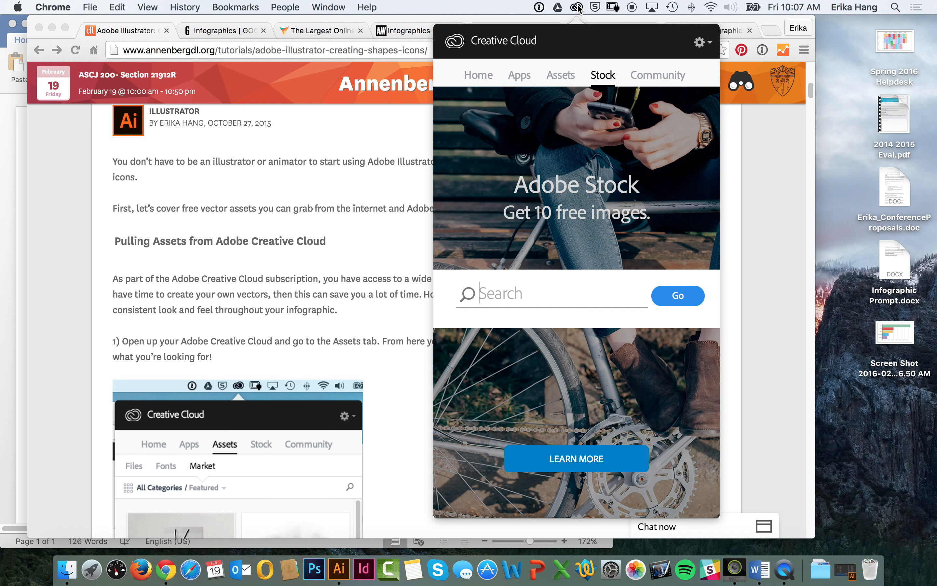
pyautogui.click(557, 76)
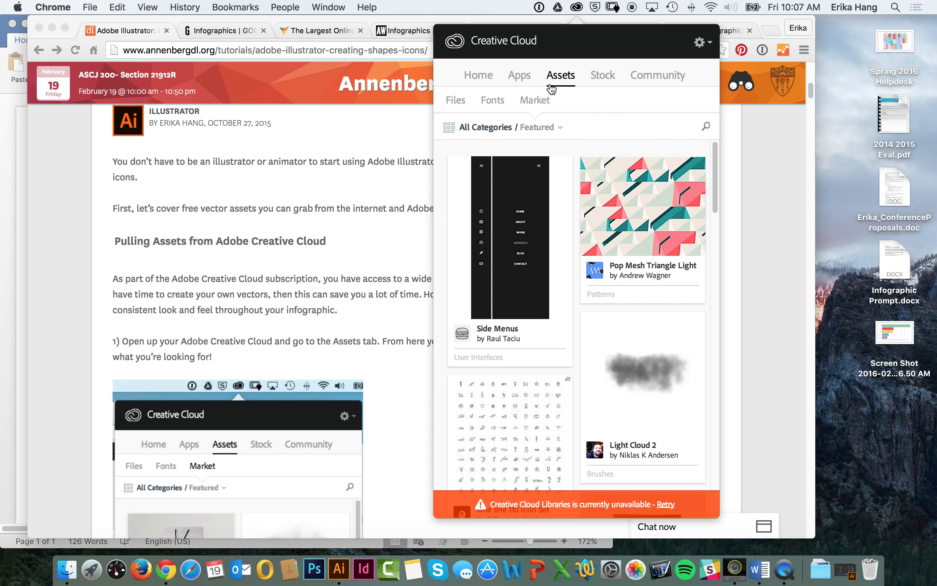
pyautogui.moveTo(551, 308)
pyautogui.scroll(-10, 552, 308)
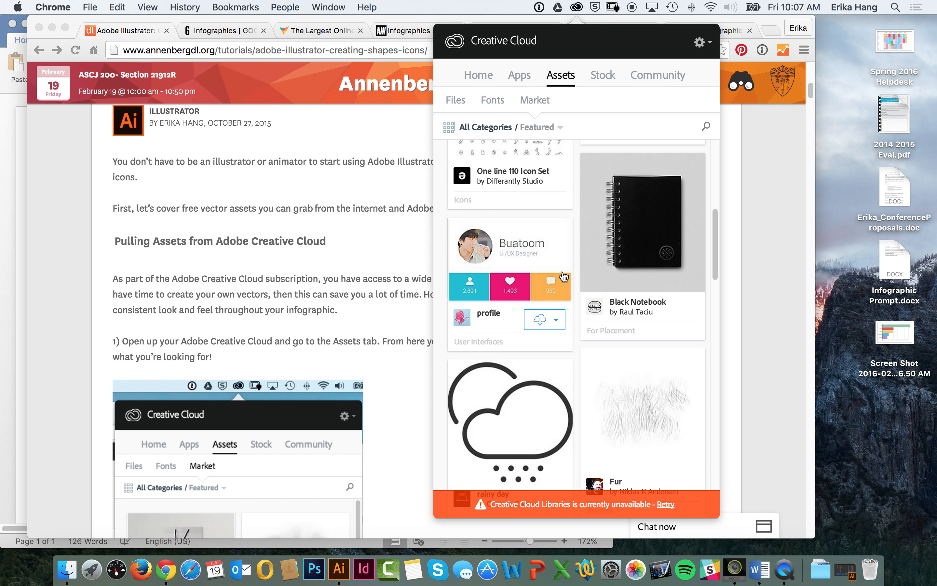
pyautogui.scroll(-3, 562, 279)
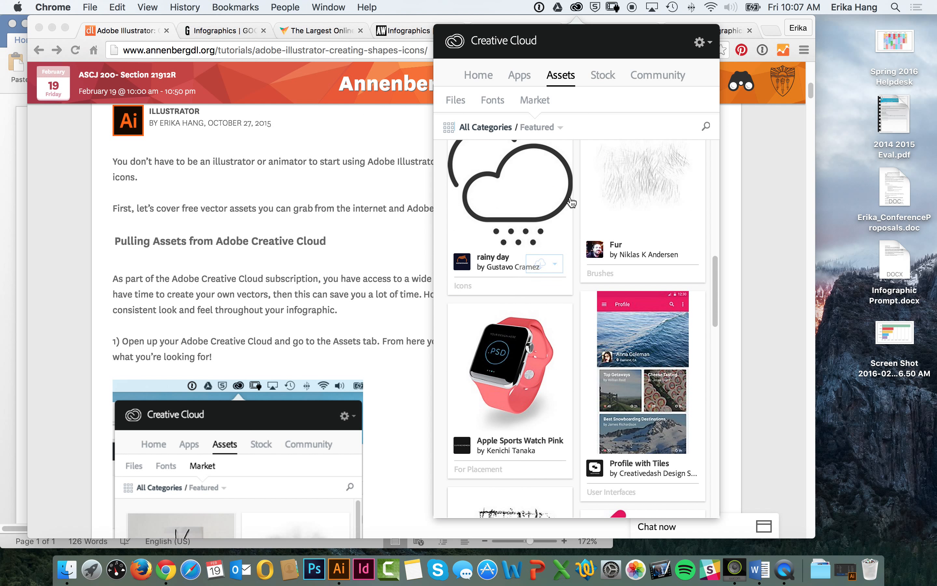
pyautogui.scroll(12, 568, 205)
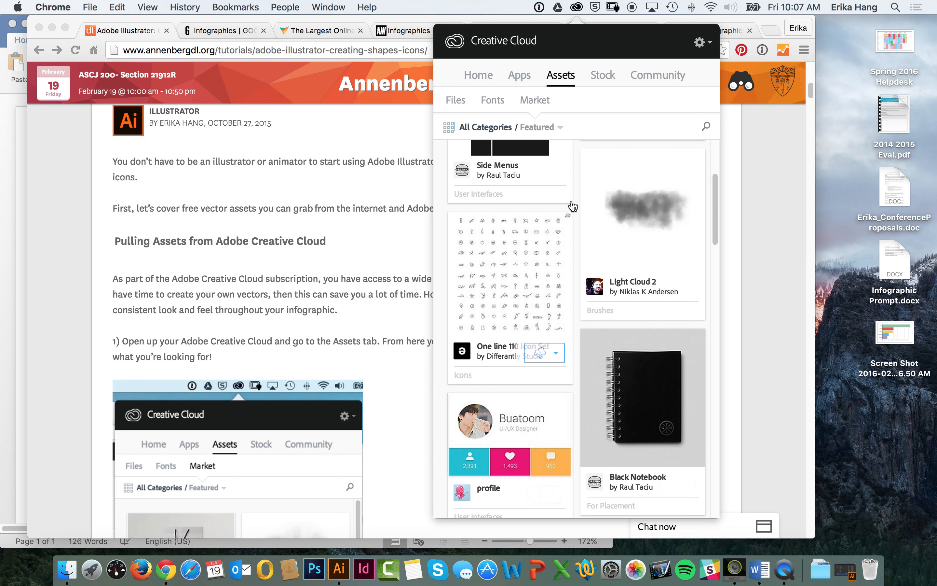
# Step: Switch to Illustrator and create a new document with one 900 × 600 px artboard
pyautogui.click(342, 570)
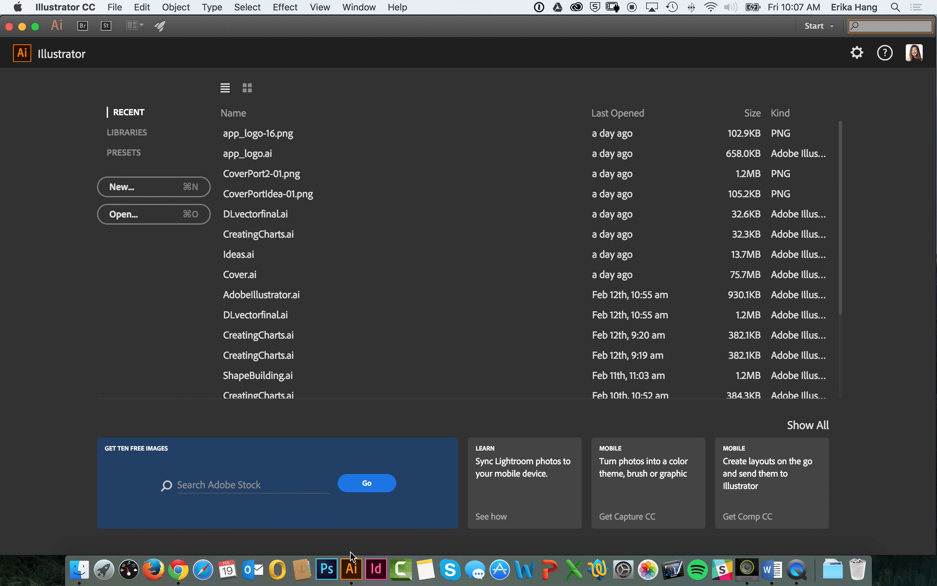
pyautogui.click(164, 190)
pyautogui.moveTo(251, 82); pyautogui.dragTo(441, 80)
pyautogui.click(299, 148)
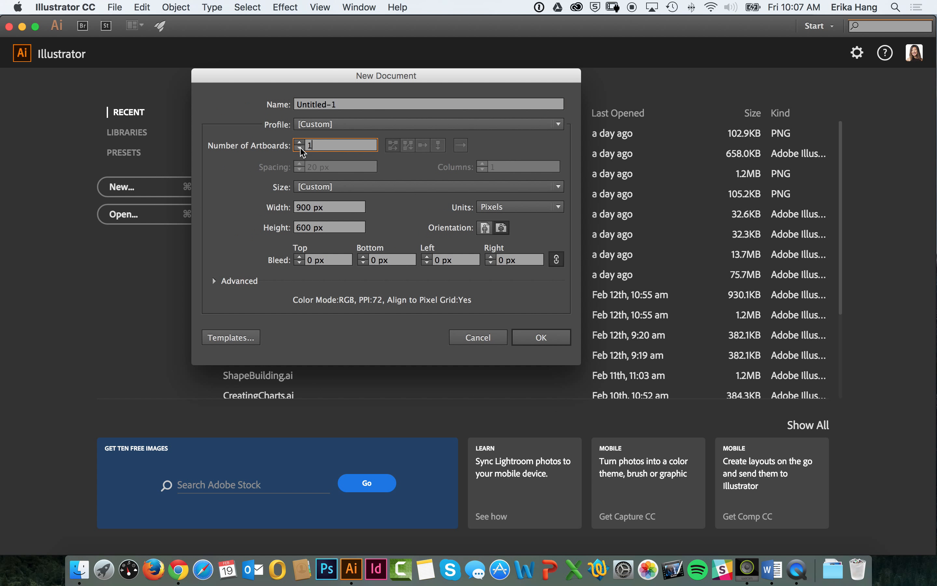
pyautogui.click(307, 205)
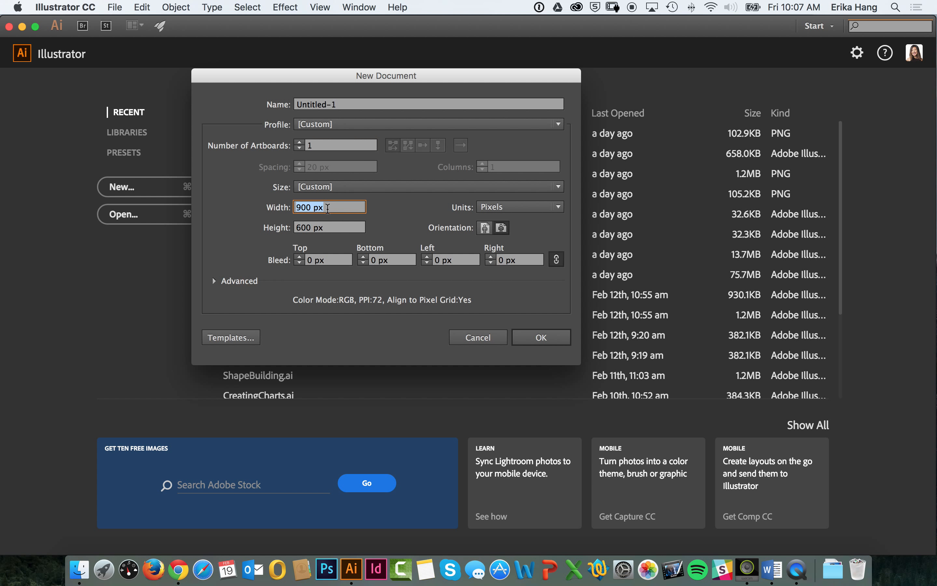
pyautogui.click(336, 229)
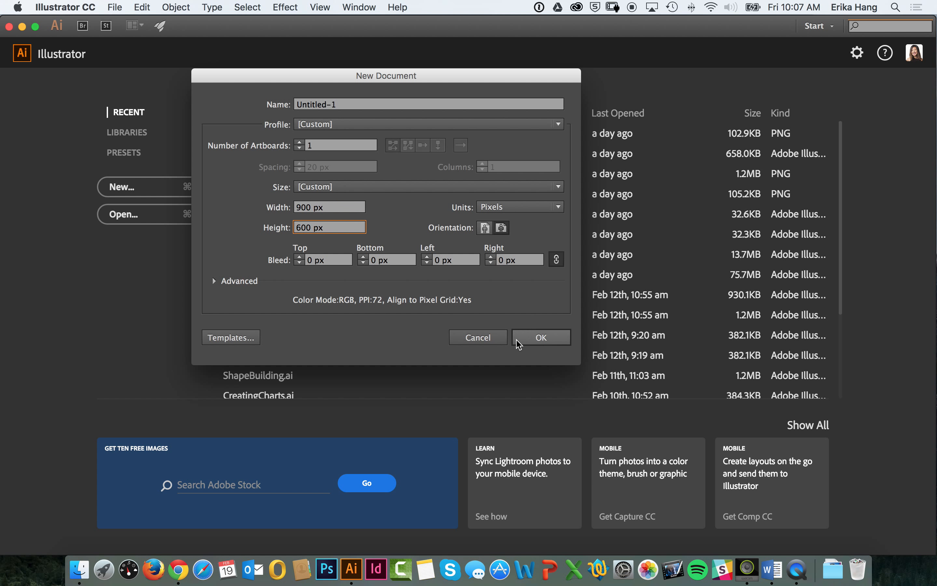
pyautogui.click(544, 338)
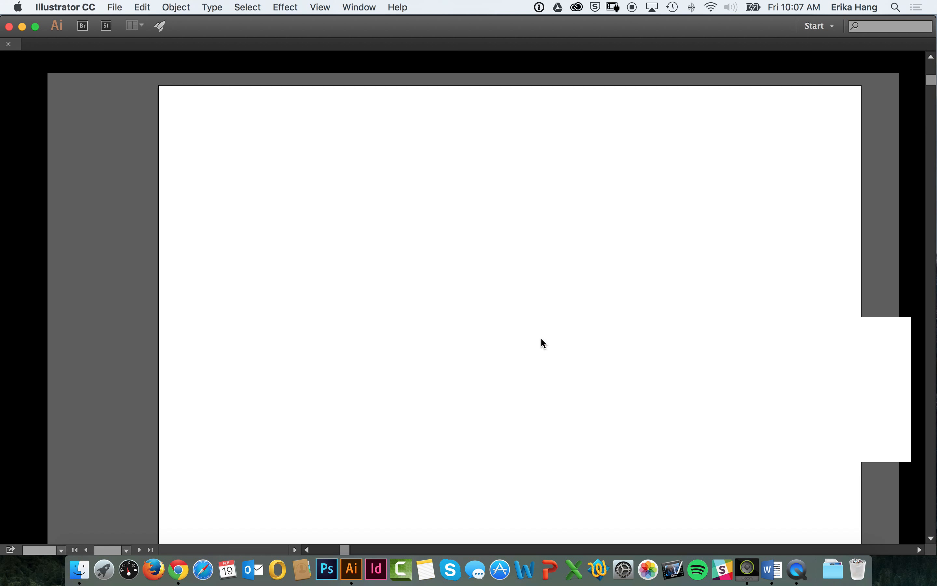
# Step: Extend the artboard's lower edge with the Artboard tool to a height of about 1182 px
pyautogui.press('space')
pyautogui.moveTo(461, 202)
pyautogui.mouseDown()
pyautogui.moveTo(463, 216)
pyautogui.moveTo(464, 204)
pyautogui.mouseUp()
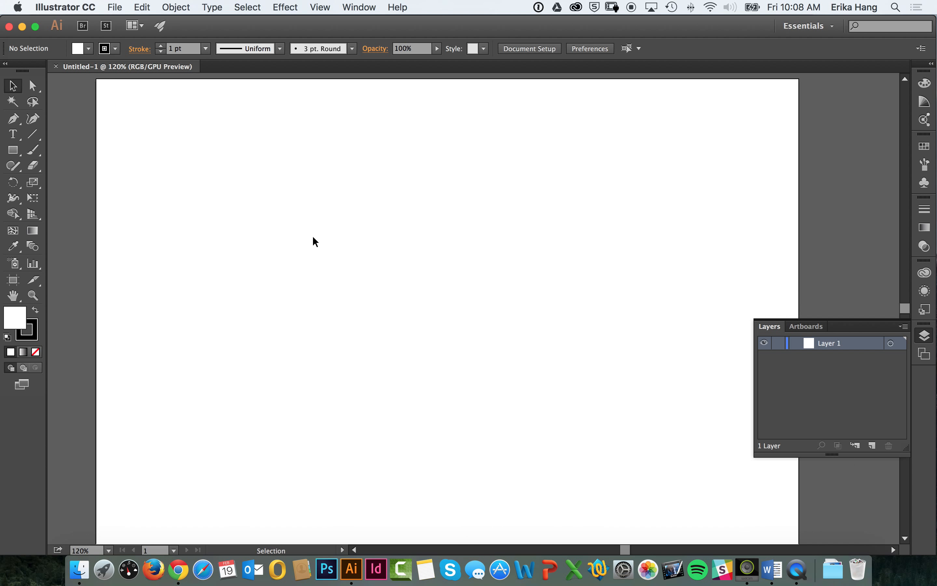
pyautogui.click(17, 283)
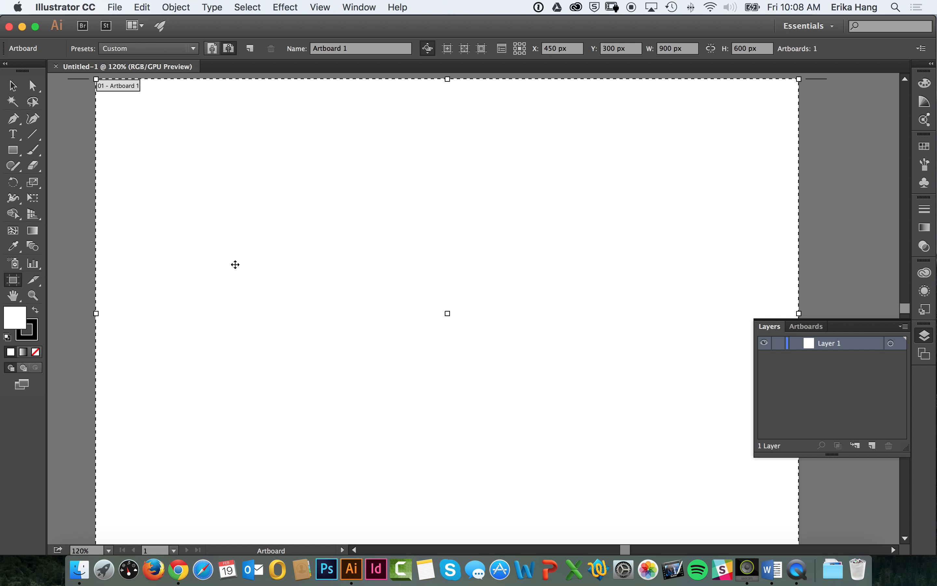
pyautogui.press('super+minus')
pyautogui.press('super+minus')
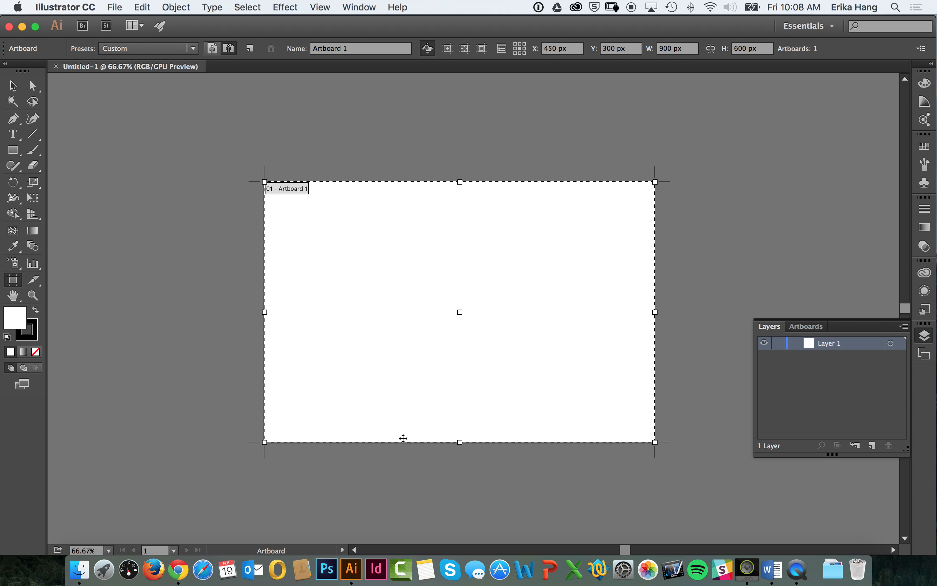
pyautogui.moveTo(461, 441); pyautogui.dragTo(426, 530)
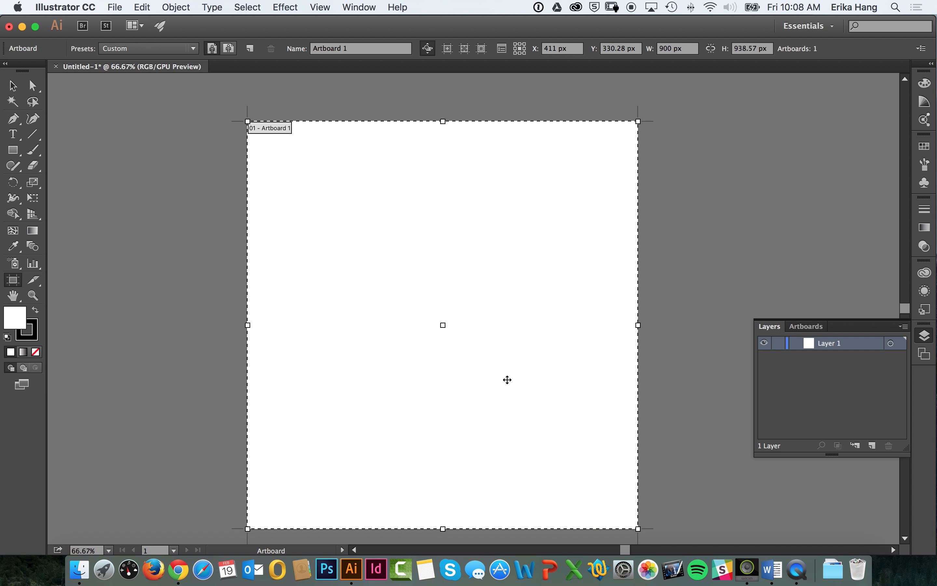
pyautogui.scroll(-3, 216, 301)
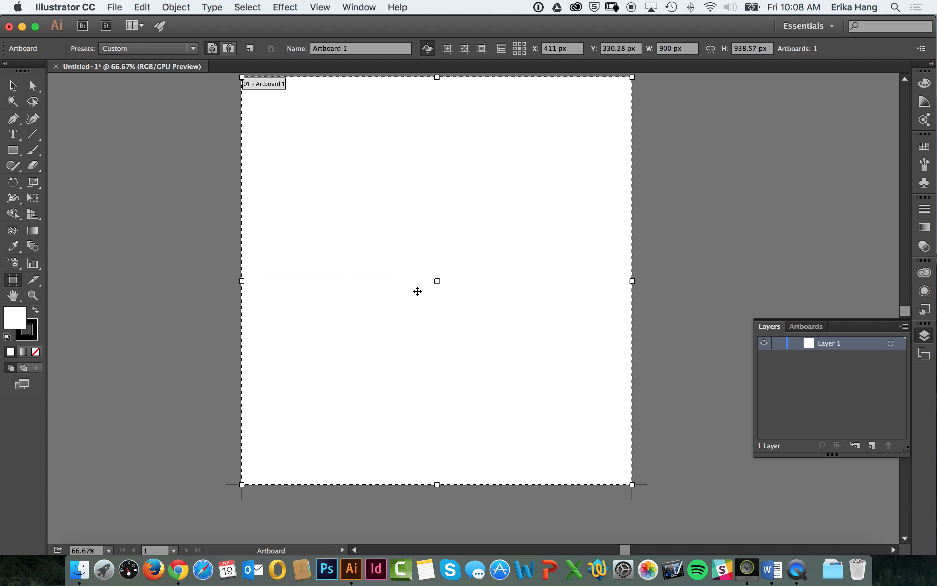
pyautogui.scroll(-5, 424, 354)
pyautogui.moveTo(434, 411); pyautogui.dragTo(431, 518)
pyautogui.scroll(2, 454, 354)
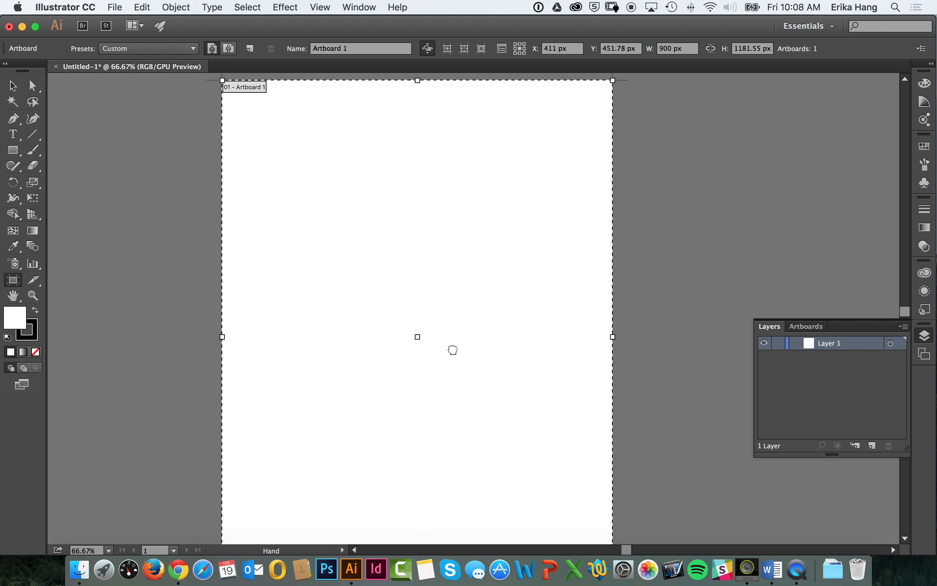
# Step: Check the artboard's width and height fields, then leave artboard editing for the Selection tool
pyautogui.click(683, 50)
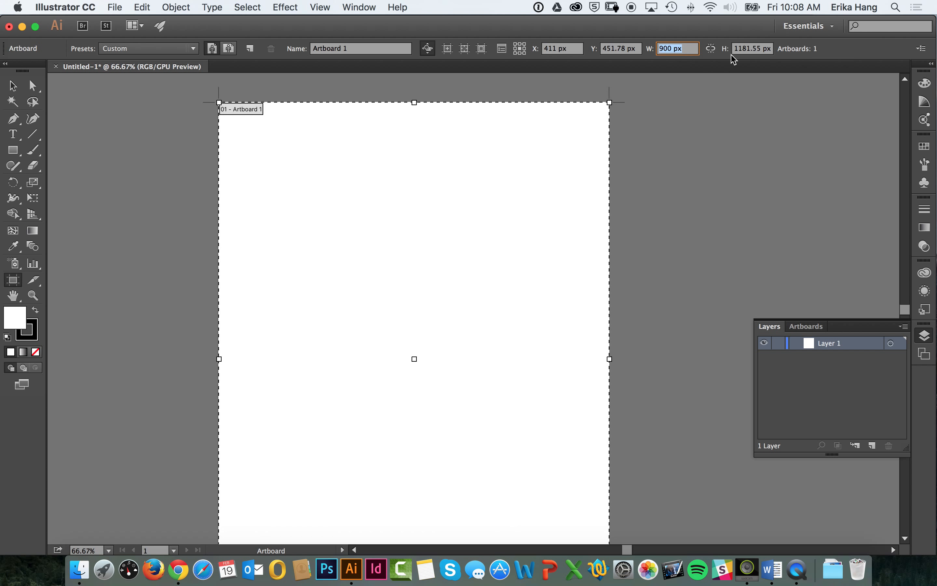
pyautogui.click(749, 53)
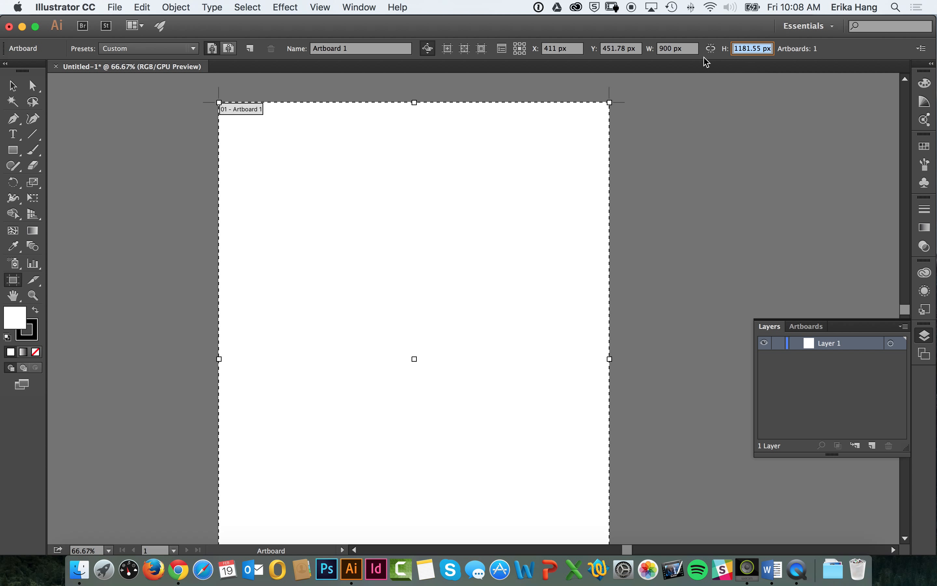
pyautogui.click(687, 51)
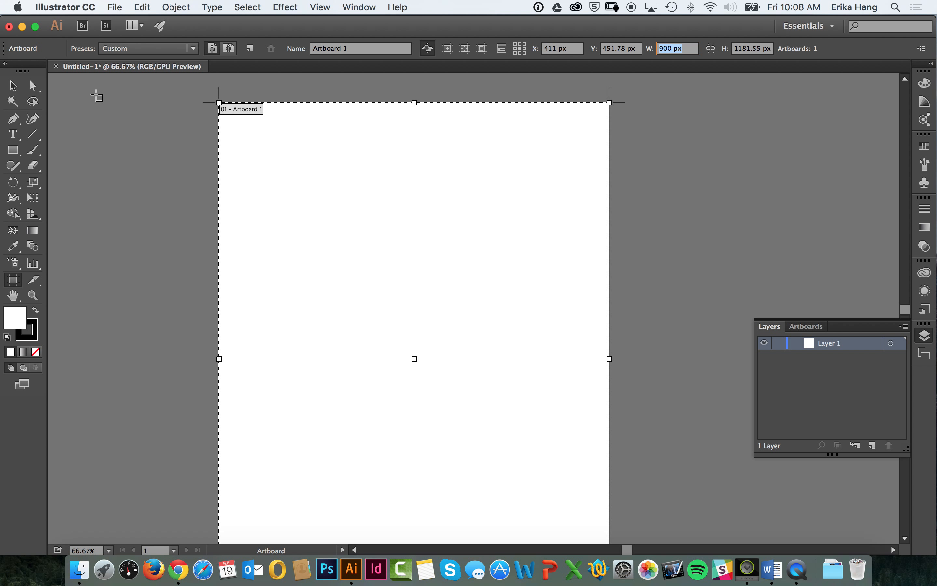
pyautogui.click(12, 86)
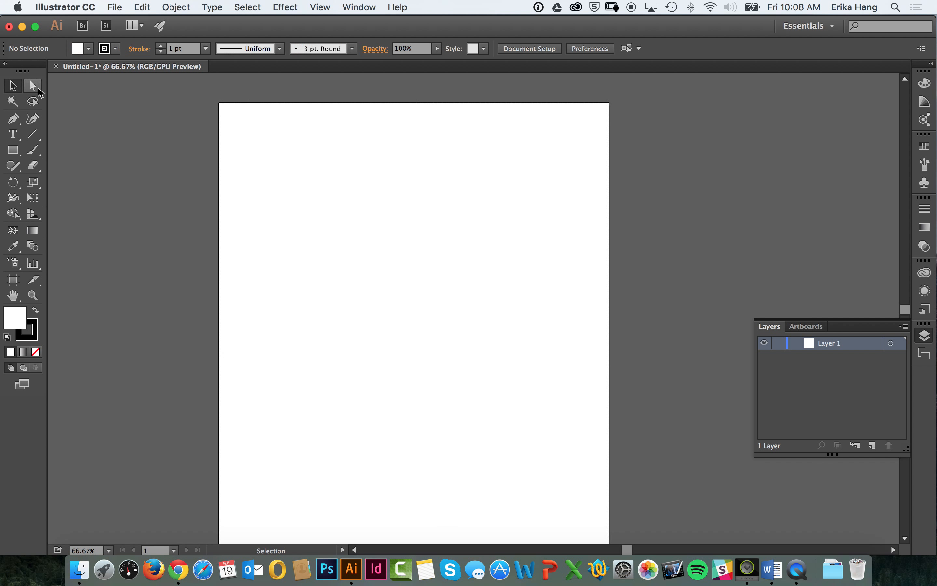
# Step: Search the Creative Cloud market assets for "people" and look through the resulting icons
pyautogui.click(577, 5)
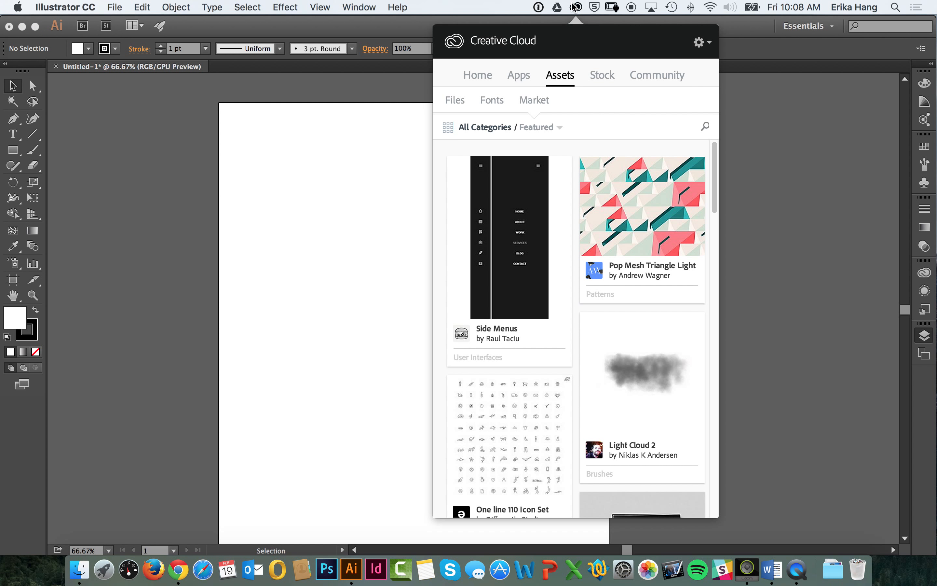
pyautogui.click(575, 6)
pyautogui.click(577, 7)
pyautogui.click(703, 126)
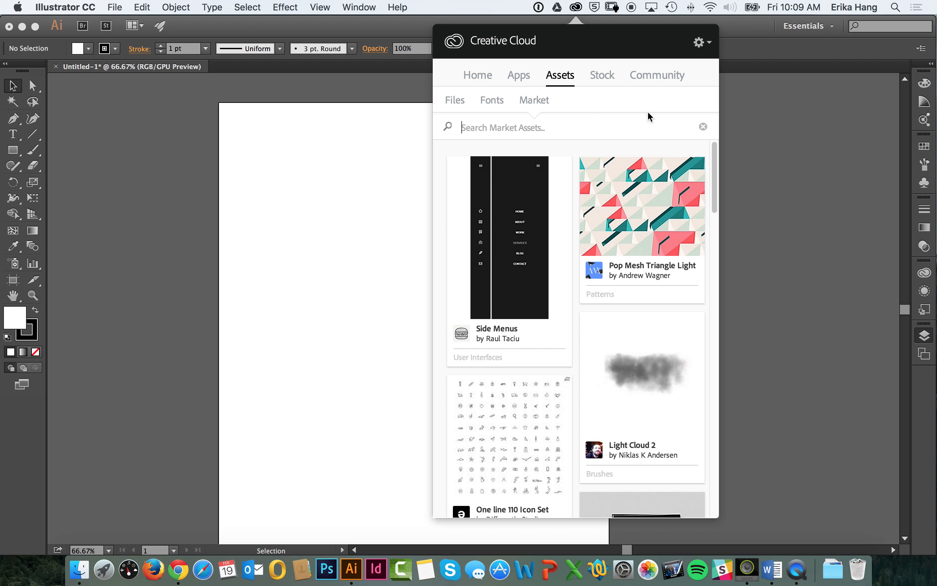
pyautogui.write('people')
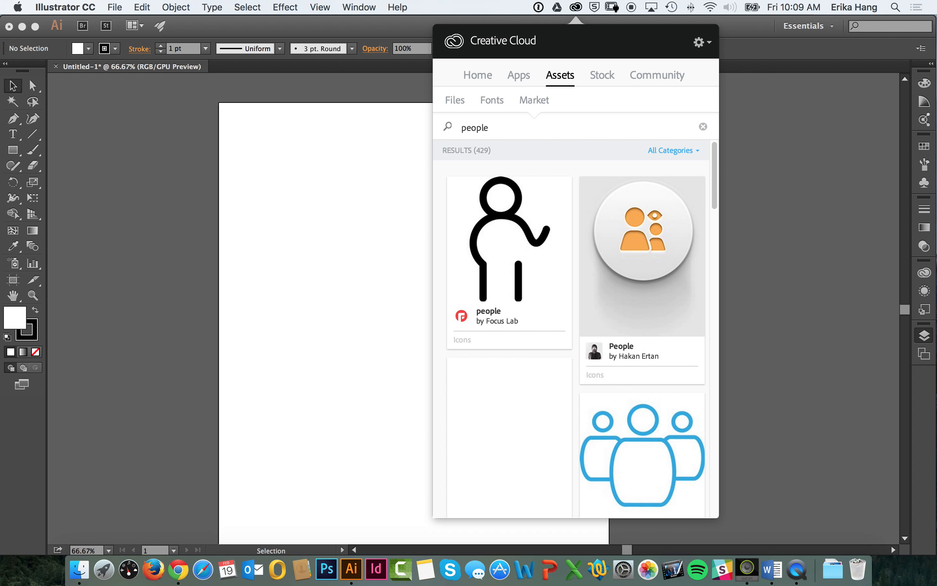
pyautogui.scroll(-5, 577, 309)
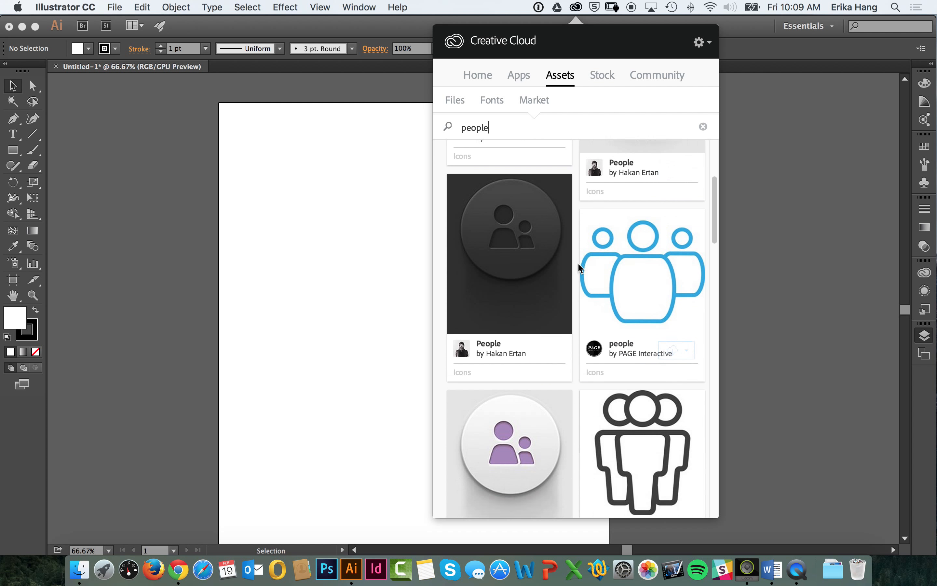
pyautogui.scroll(-5, 578, 267)
pyautogui.scroll(-4, 529, 334)
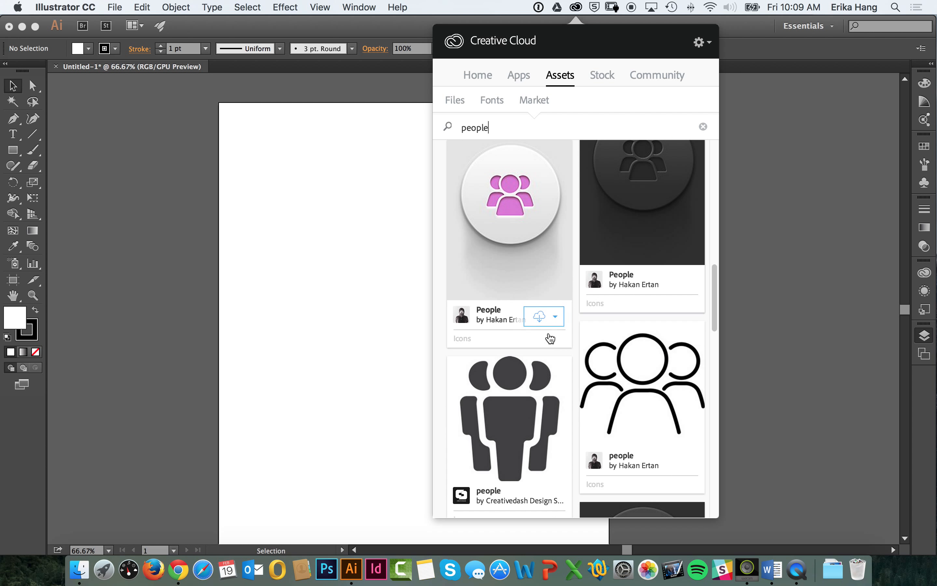
pyautogui.scroll(-7, 550, 338)
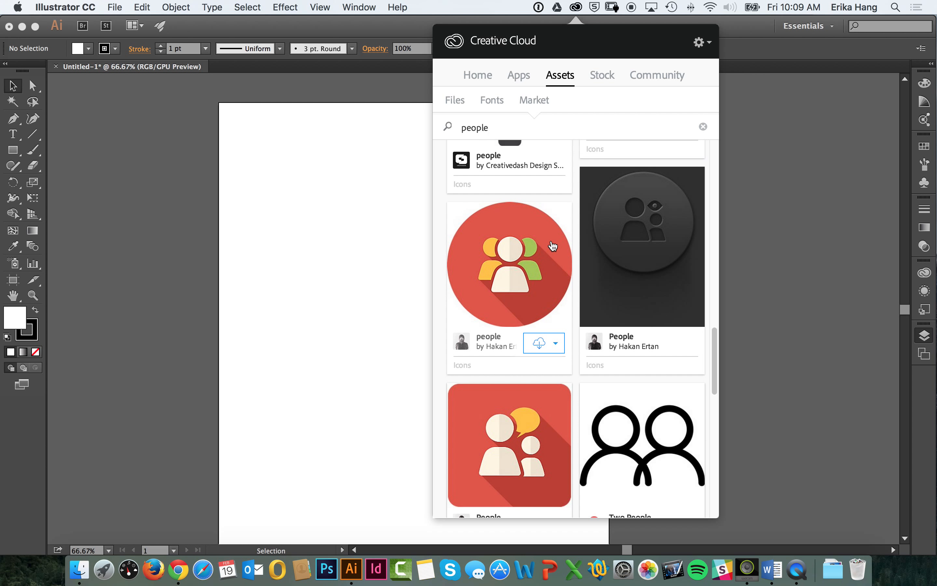
# Step: Change the market asset search to "person" and look through the results for a single-figure icon
pyautogui.press('BackSpace')
pyautogui.press('BackSpace')
pyautogui.press('BackSpace')
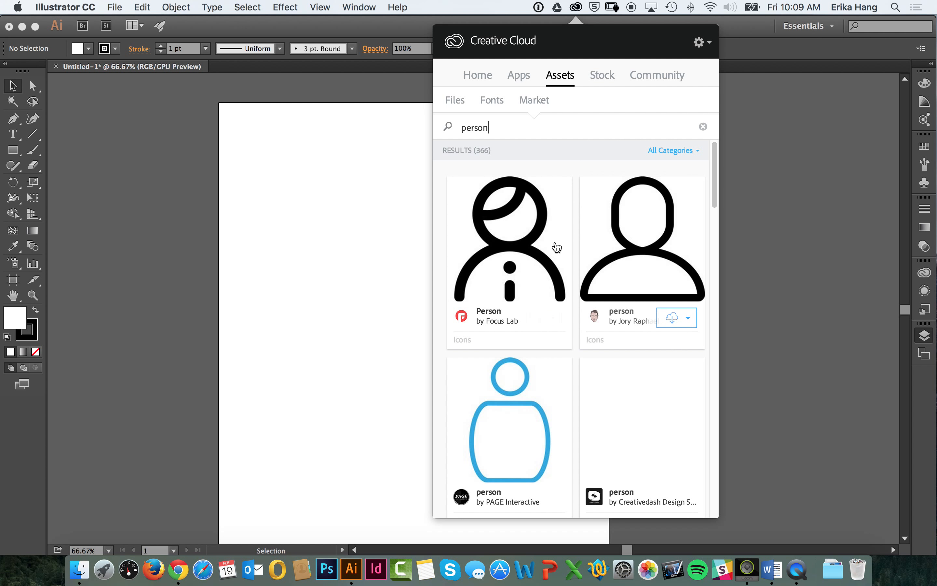
pyautogui.scroll(-7, 572, 394)
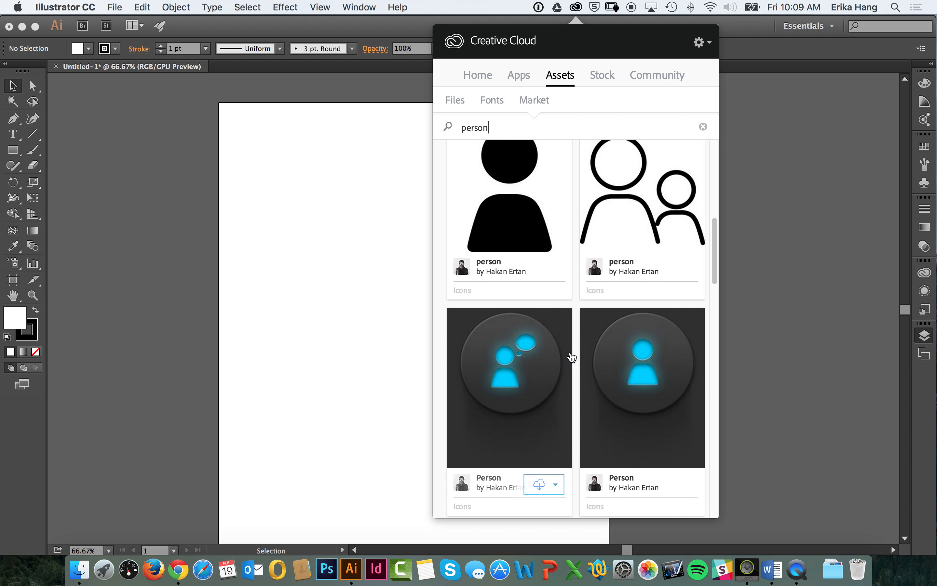
pyautogui.scroll(-8, 572, 357)
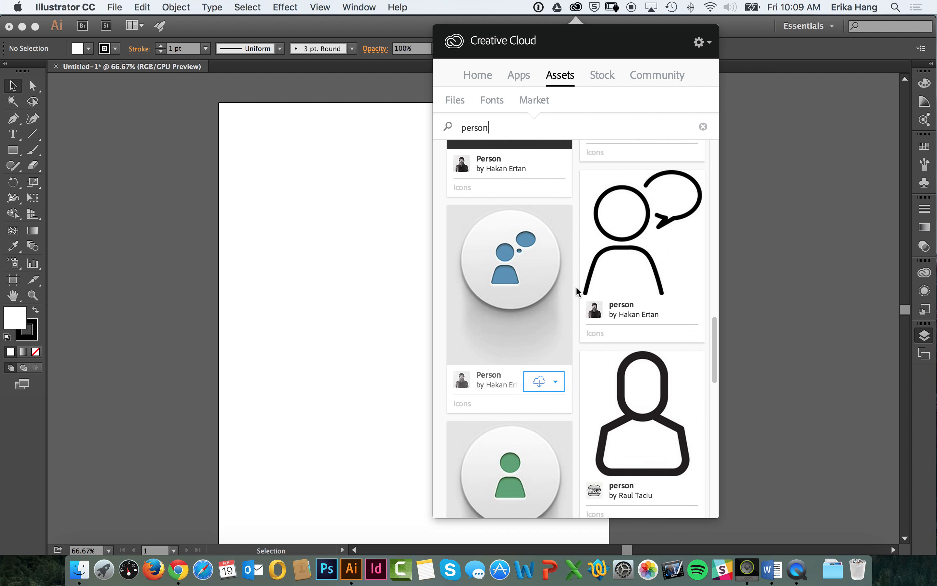
pyautogui.scroll(-8, 576, 290)
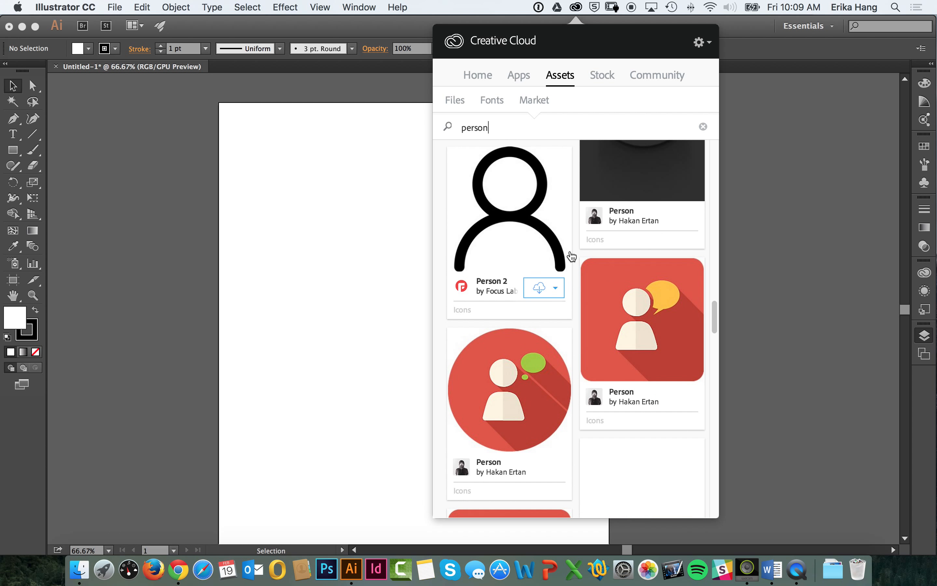
pyautogui.scroll(-8, 572, 263)
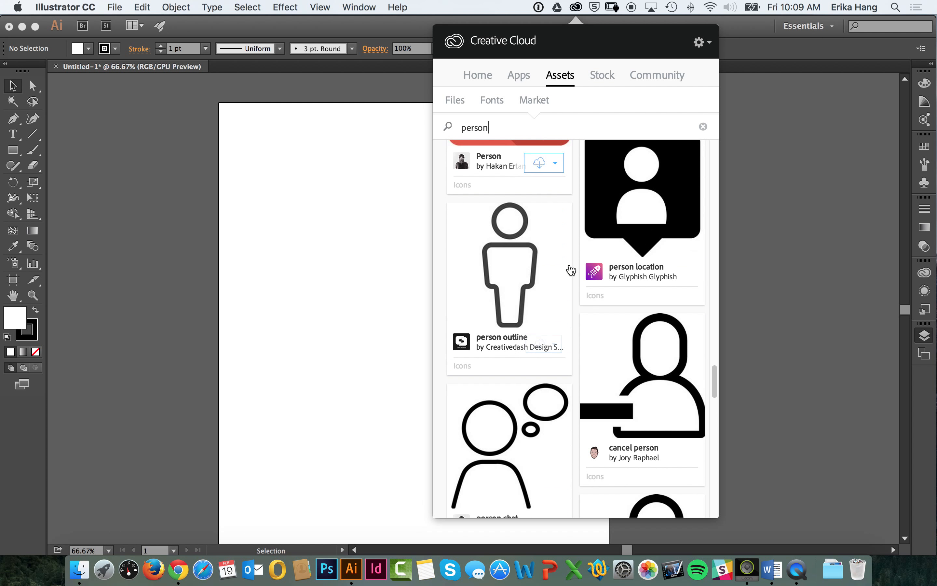
pyautogui.scroll(-8, 571, 270)
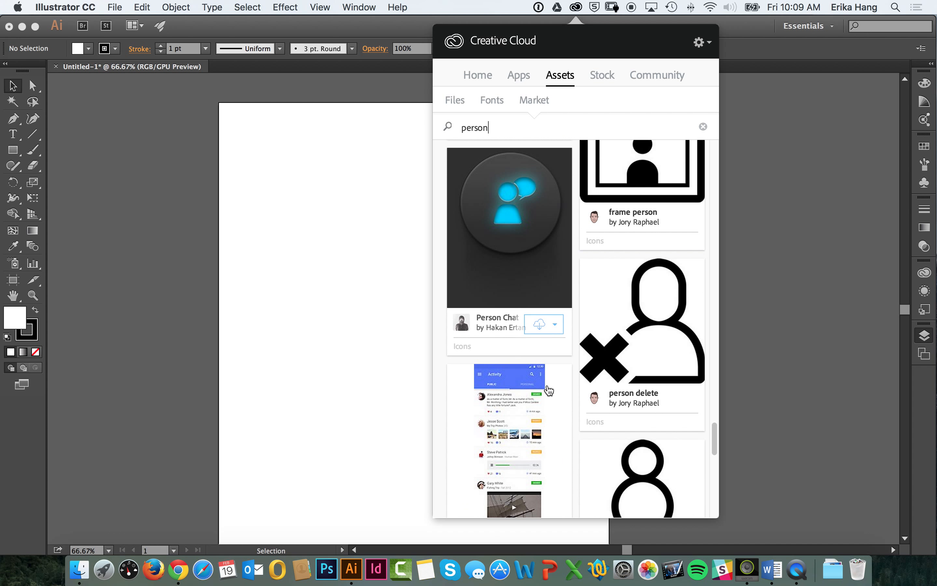
pyautogui.scroll(-8, 550, 390)
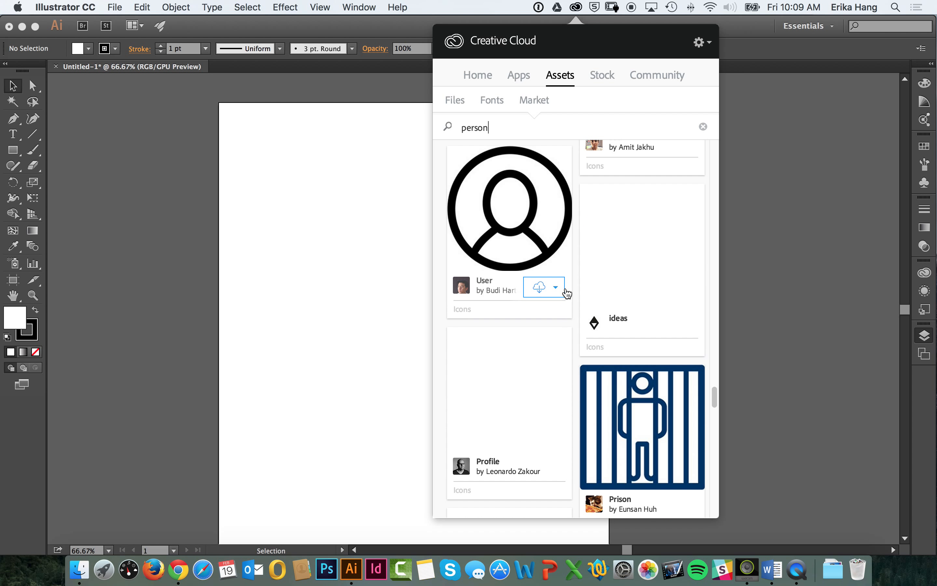
pyautogui.scroll(-6, 542, 384)
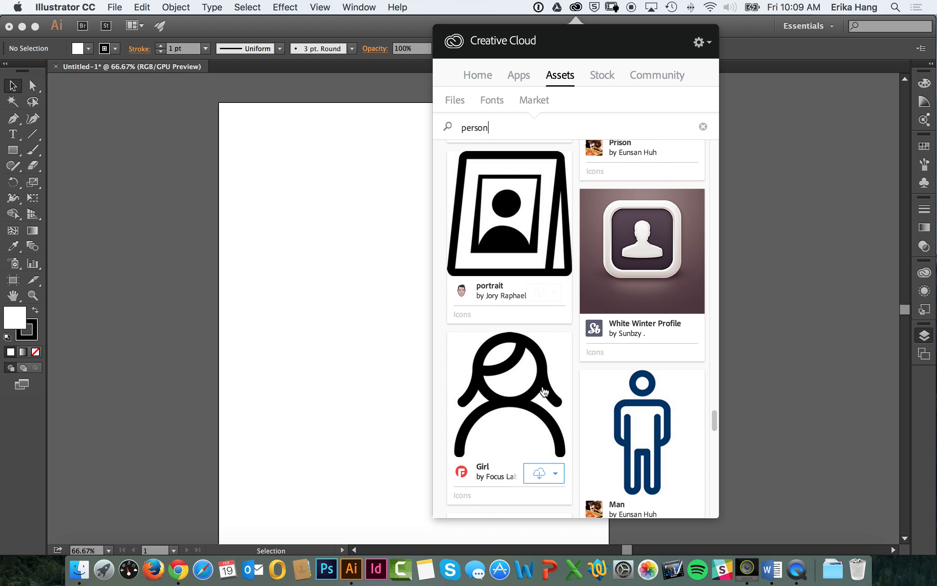
pyautogui.scroll(-5, 544, 391)
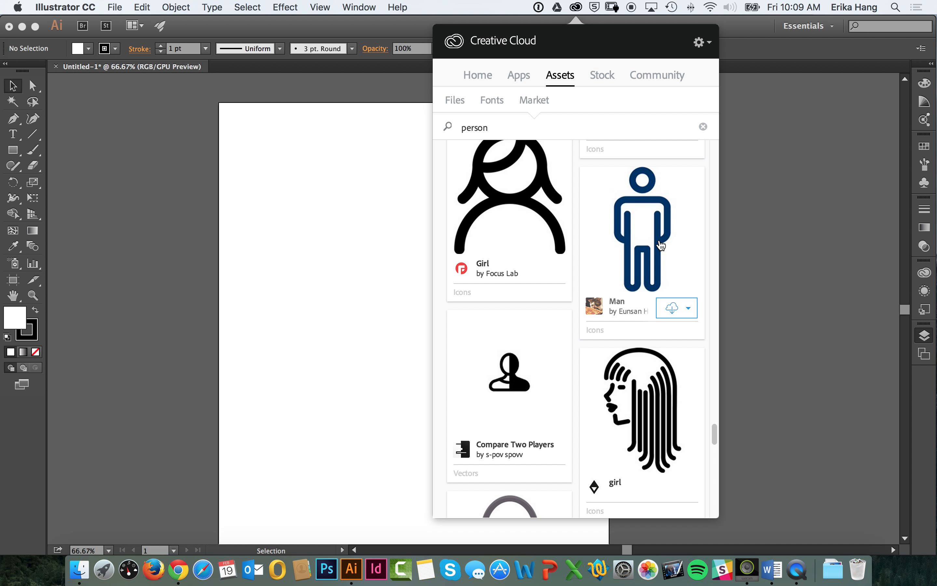
# Step: Create a Creative Cloud library named Infographic and save the blue outlined Man icon from the market results to it
pyautogui.click(690, 309)
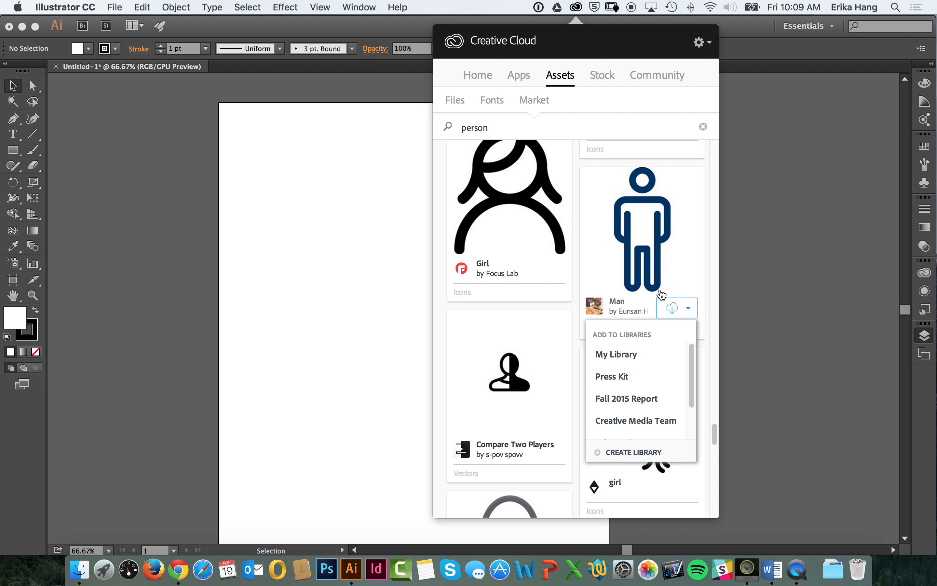
pyautogui.click(691, 309)
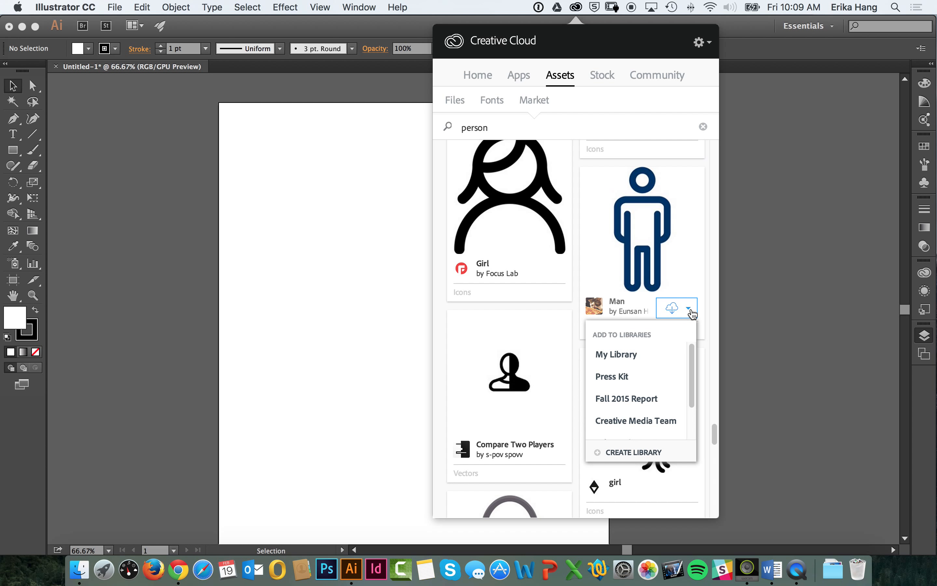
pyautogui.click(645, 454)
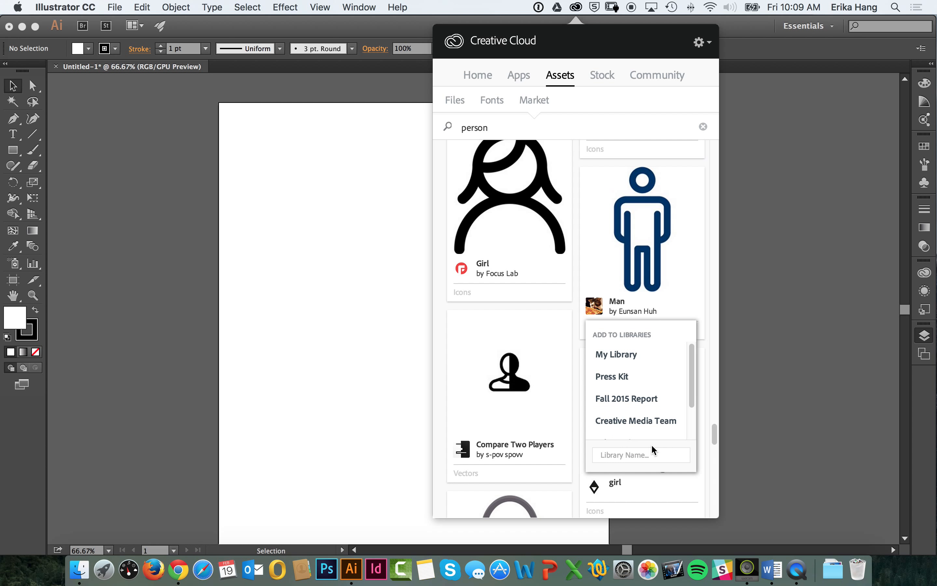
pyautogui.write('Infographic')
pyautogui.press('Return')
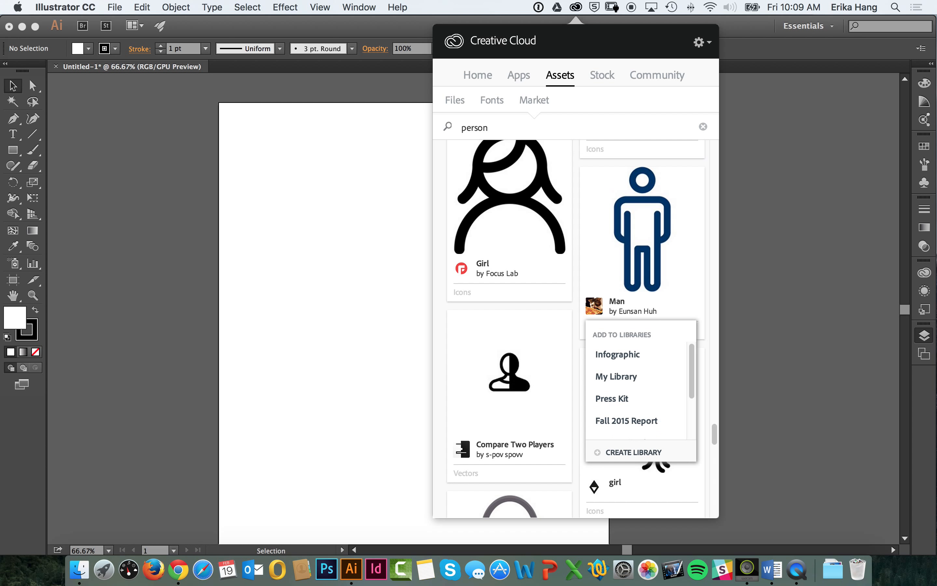
pyautogui.click(688, 308)
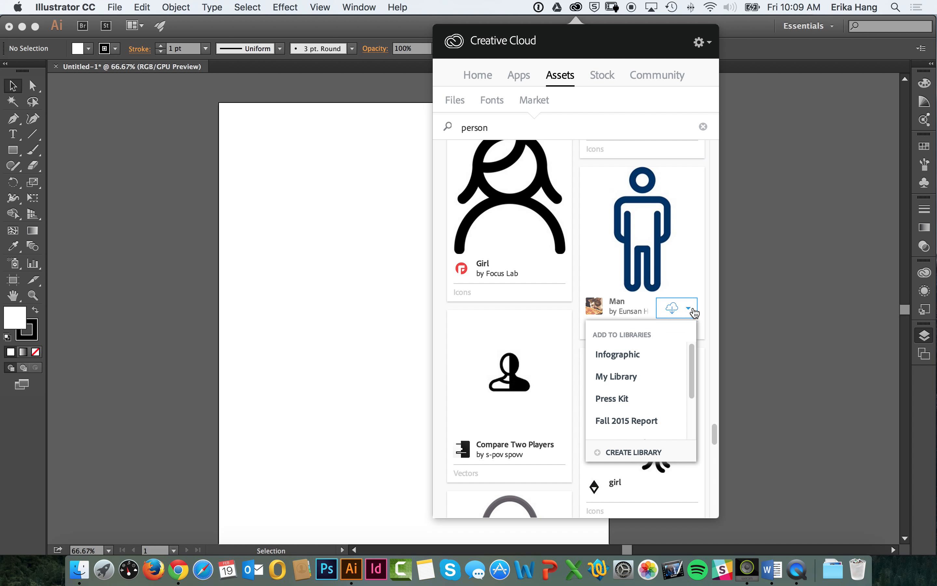
pyautogui.click(642, 356)
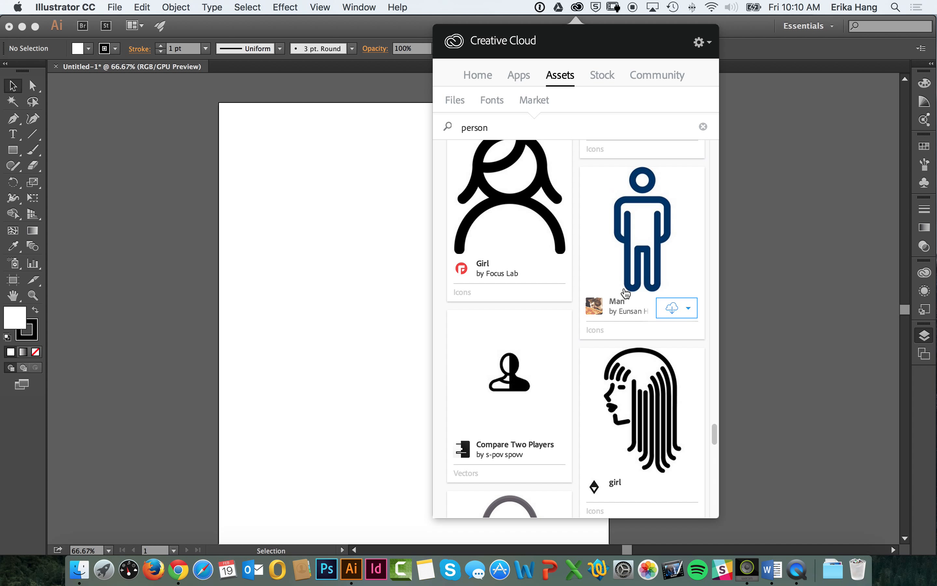
# Step: Look over the synced fonts in the Creative Cloud assets and return to the blank artboard in Illustrator
pyautogui.click(456, 128)
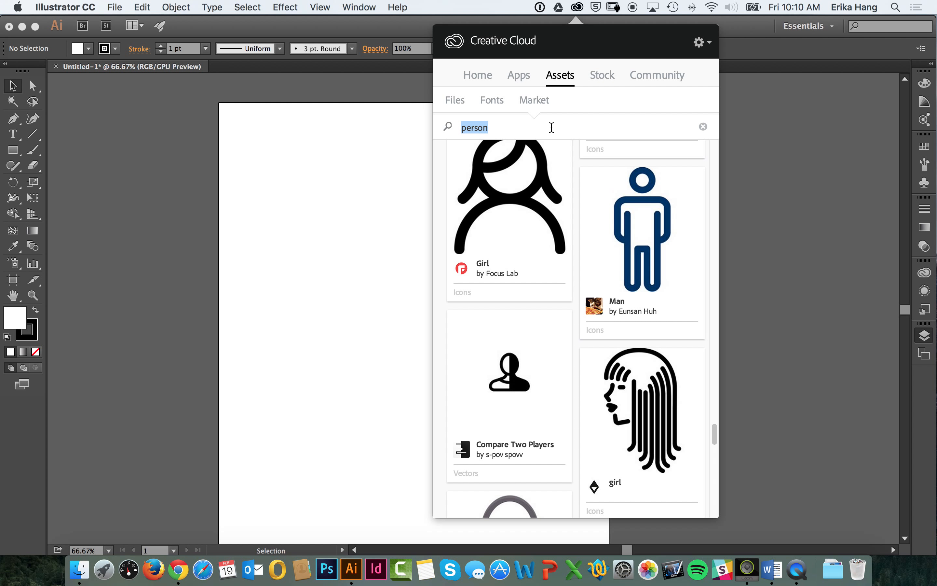
pyautogui.click(505, 101)
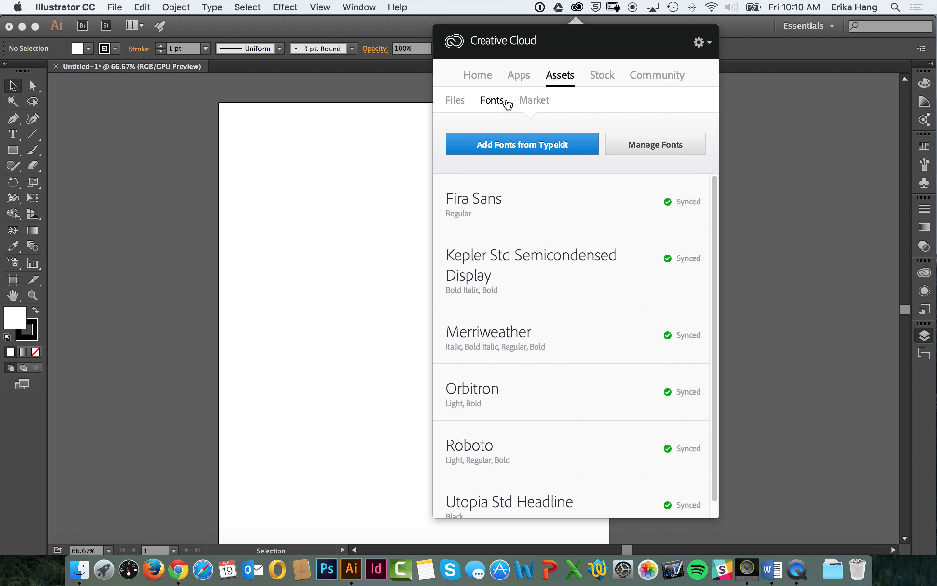
pyautogui.click(536, 104)
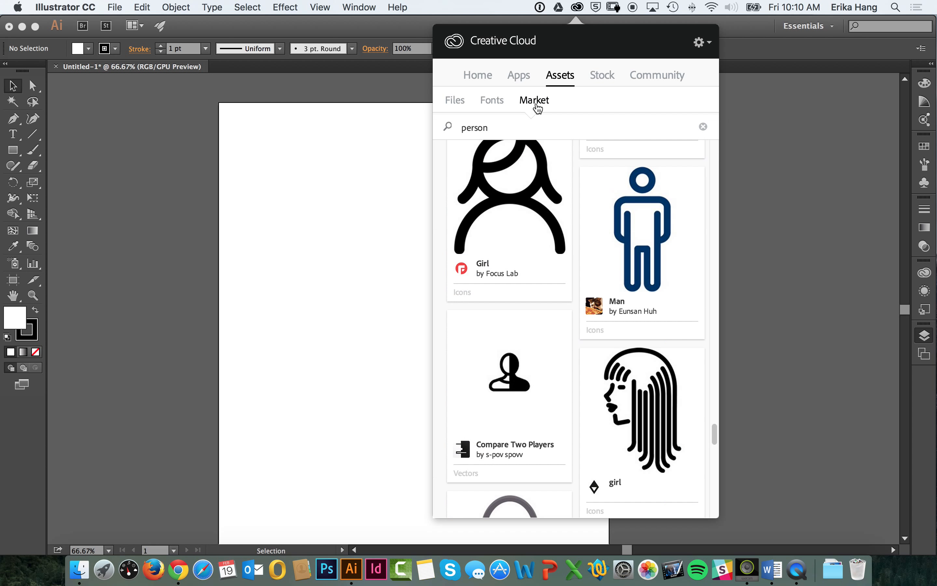
pyautogui.click(761, 226)
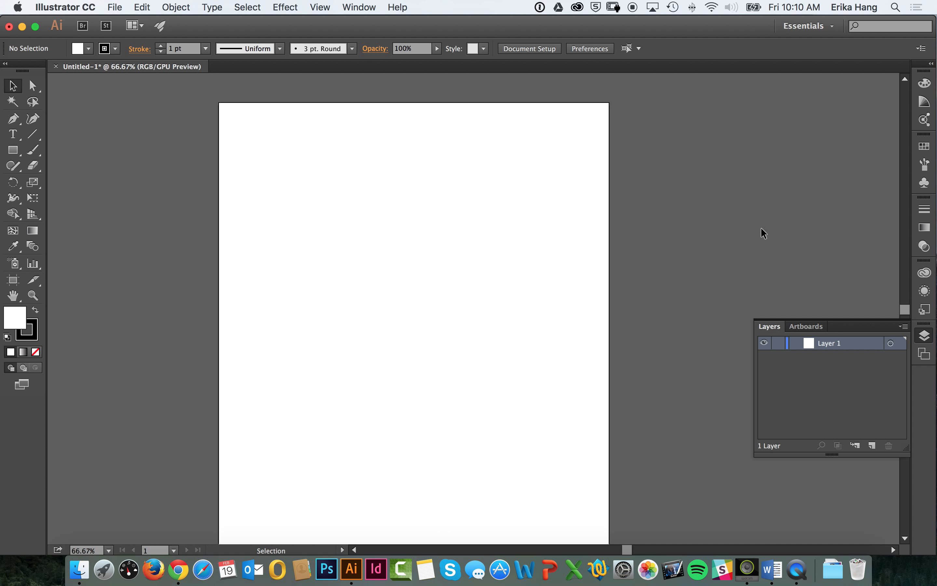
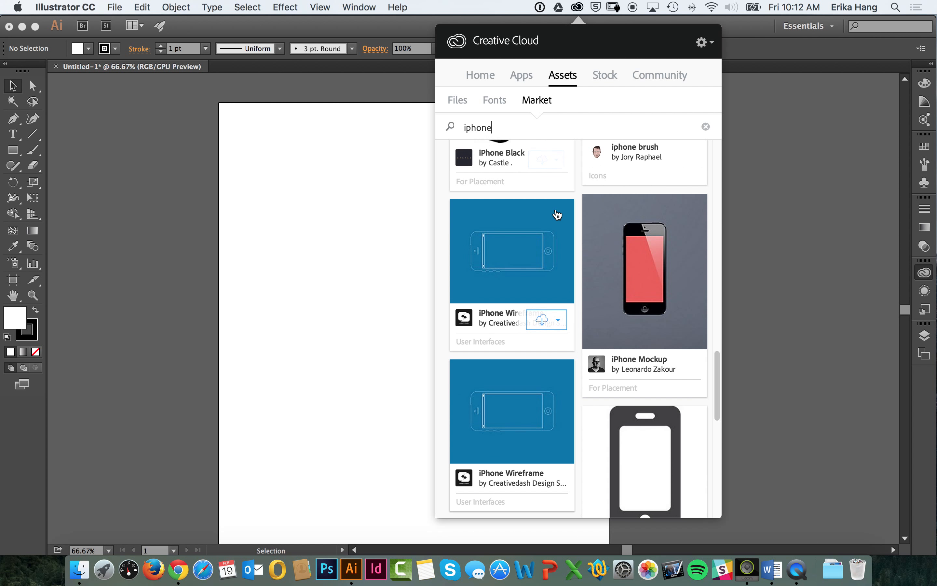
# Step: Save the black iphone icon by Glyphish from the market results to the Infographic library and return to the artboard
pyautogui.scroll(15, 554, 216)
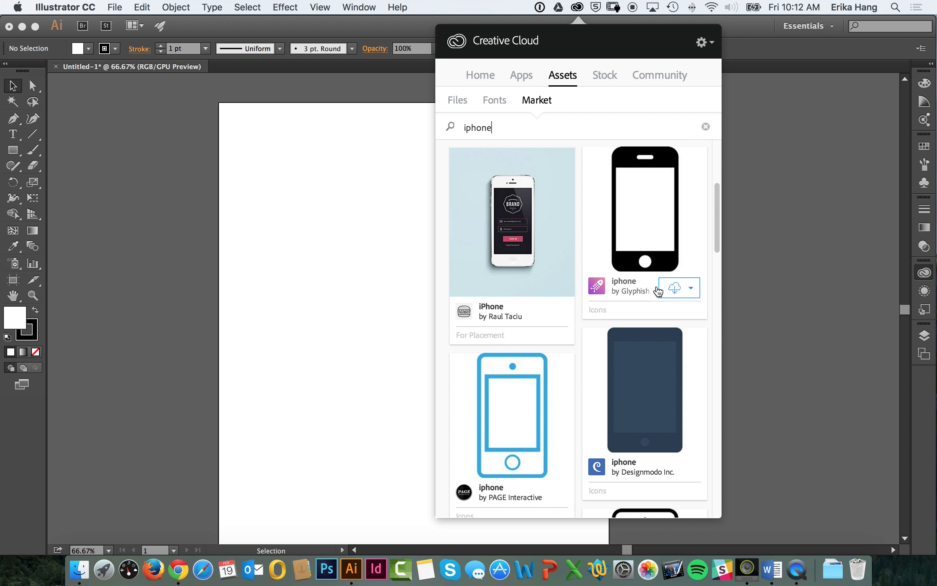
pyautogui.click(690, 288)
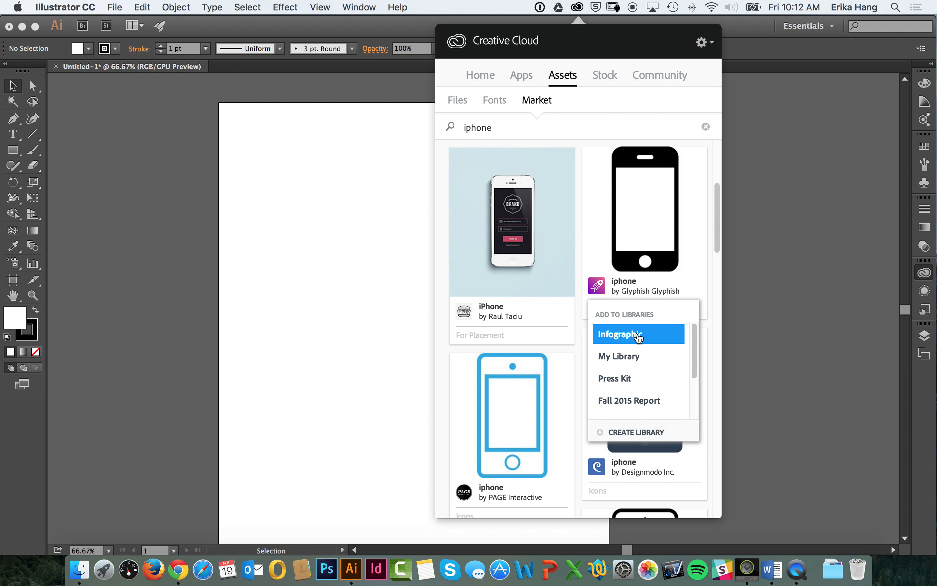
pyautogui.click(638, 338)
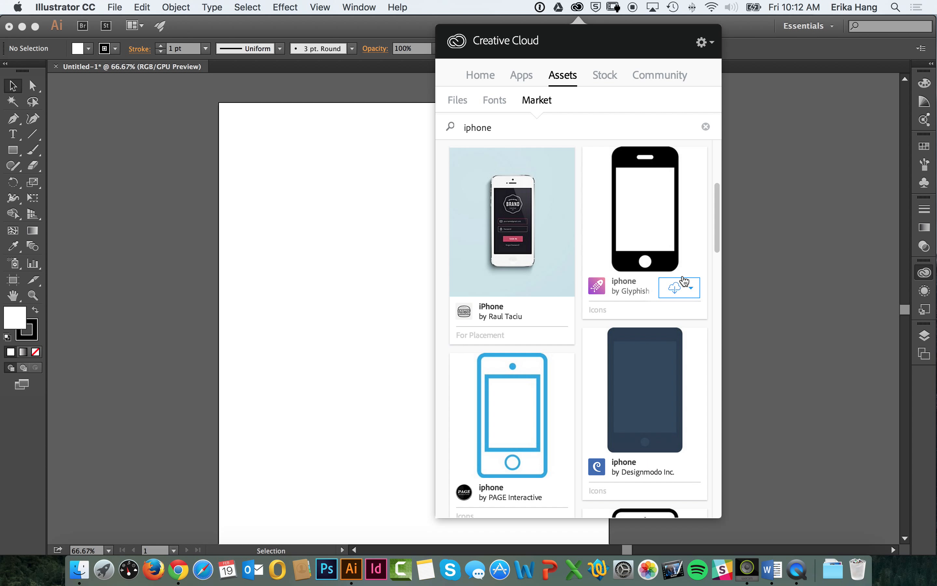
pyautogui.click(578, 8)
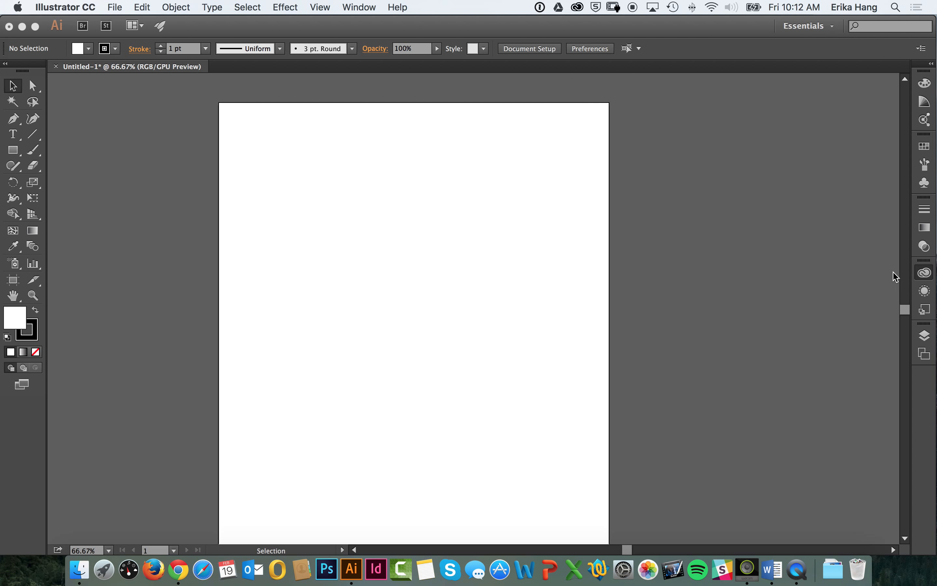
# Step: Place the Man and iphone graphics from the Infographic library side by side on the artboard
pyautogui.click(925, 273)
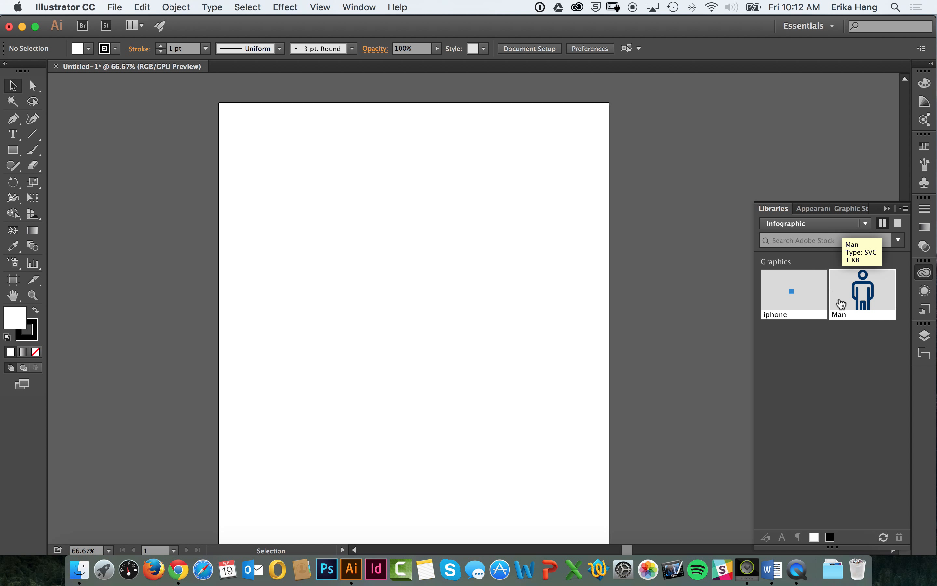
pyautogui.moveTo(872, 298); pyautogui.dragTo(553, 196)
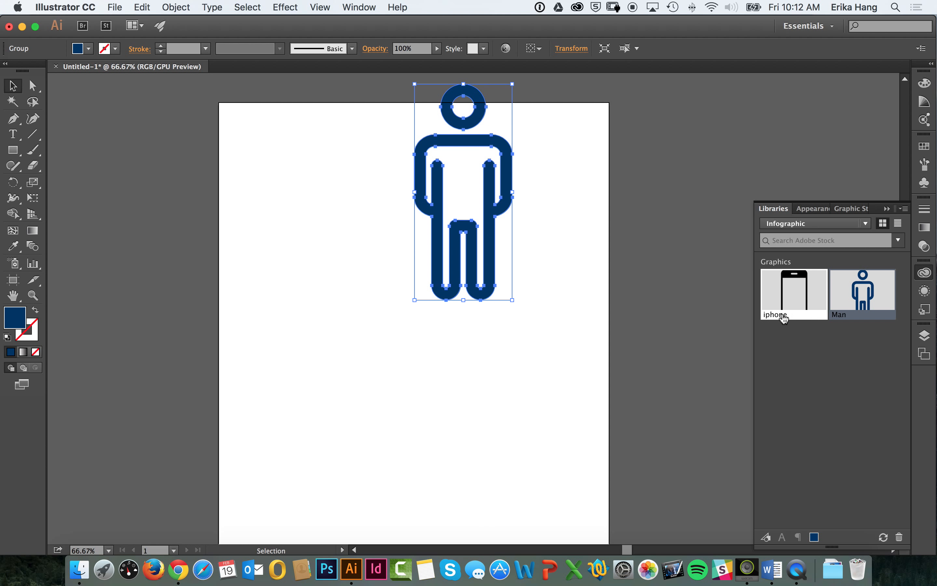
pyautogui.moveTo(505, 147); pyautogui.dragTo(419, 234)
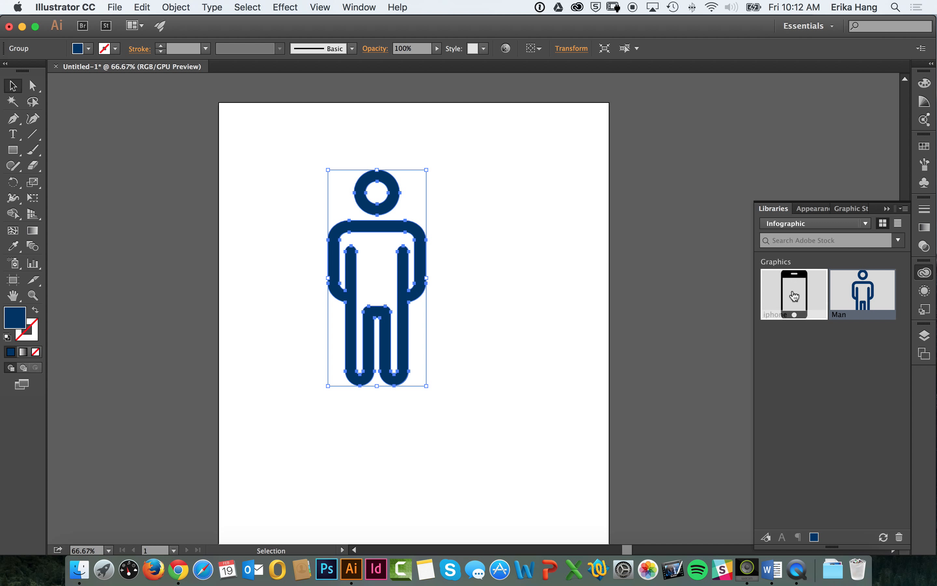
pyautogui.moveTo(794, 294); pyautogui.dragTo(529, 257)
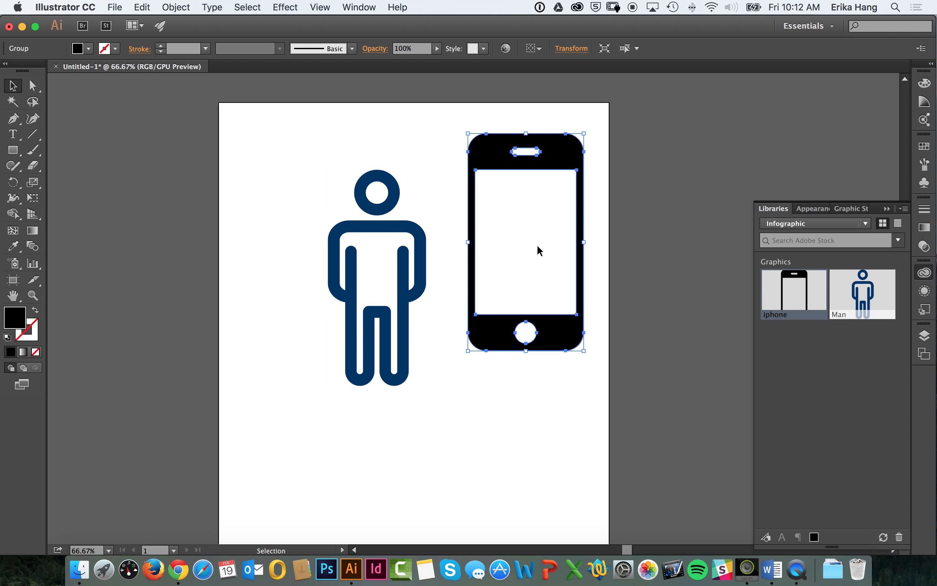
# Step: Scale down the phone and the person, placing the smaller person beside the phone near the artboard's upper edge
pyautogui.moveTo(477, 138); pyautogui.dragTo(284, 140)
pyautogui.click(394, 193)
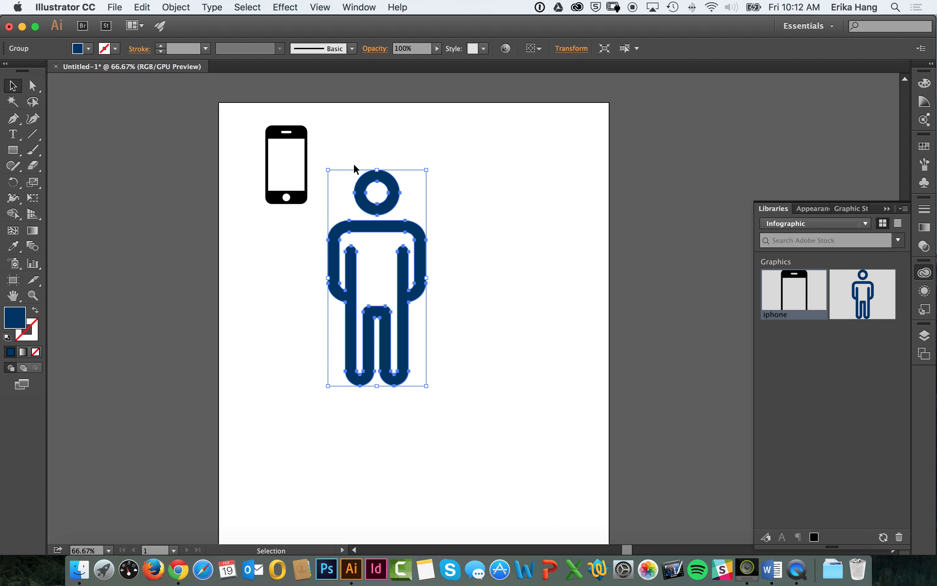
pyautogui.moveTo(328, 170); pyautogui.dragTo(328, 131)
pyautogui.click(489, 188)
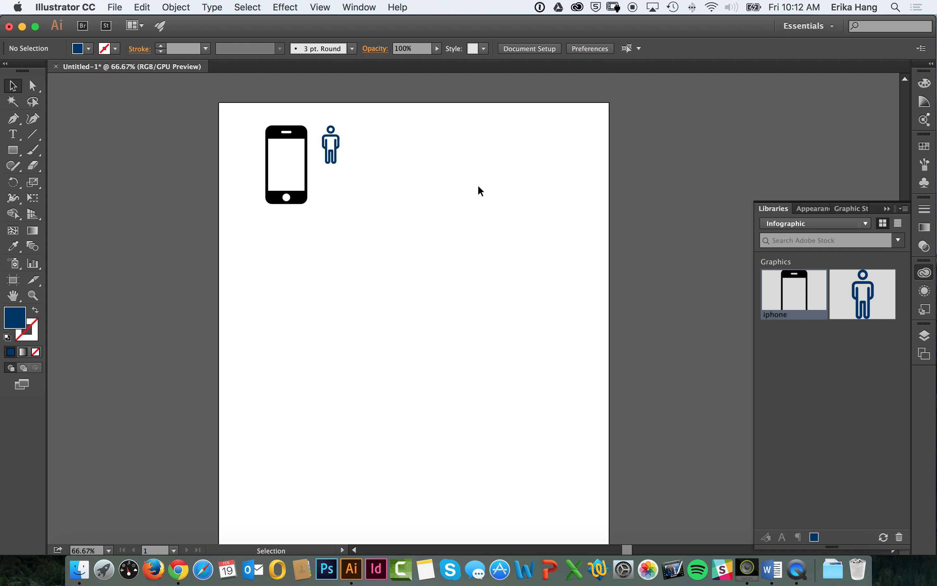
# Step: Duplicate the small person icon into an evenly spaced row of six beside the phone
pyautogui.click(333, 160)
pyautogui.press('super+c')
pyautogui.press('super+v')
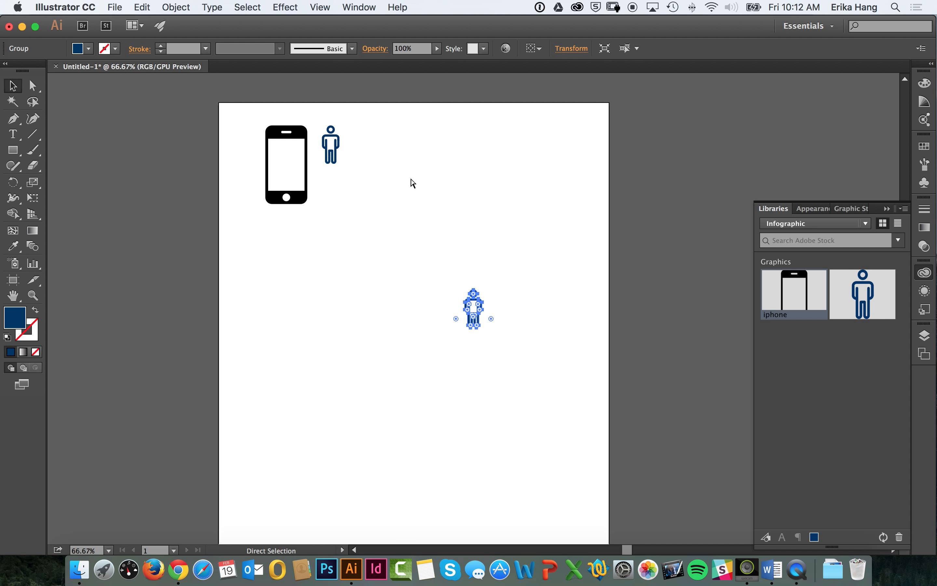
pyautogui.moveTo(468, 313); pyautogui.dragTo(357, 153)
pyautogui.click(407, 188)
pyautogui.press('super+v')
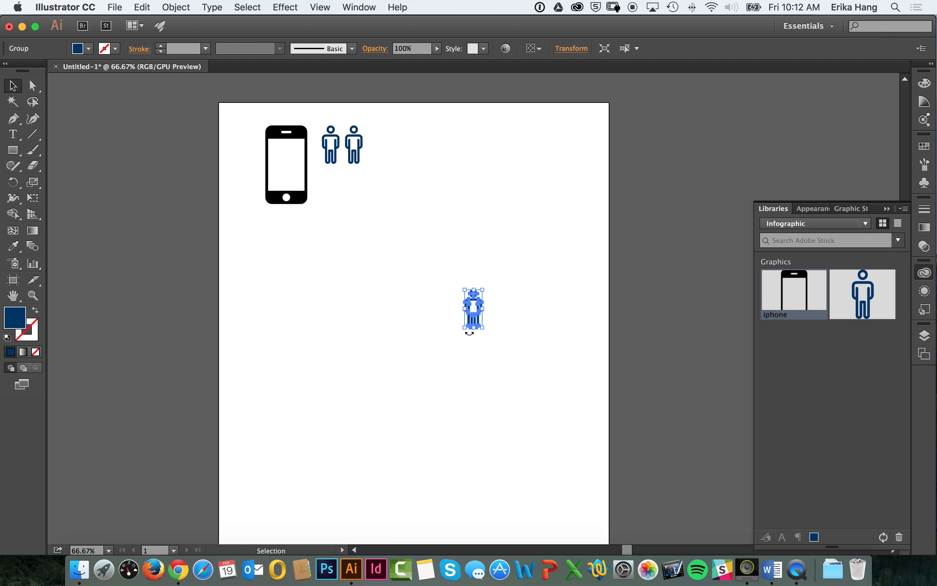
pyautogui.moveTo(477, 319); pyautogui.dragTo(324, 193)
pyautogui.click(415, 192)
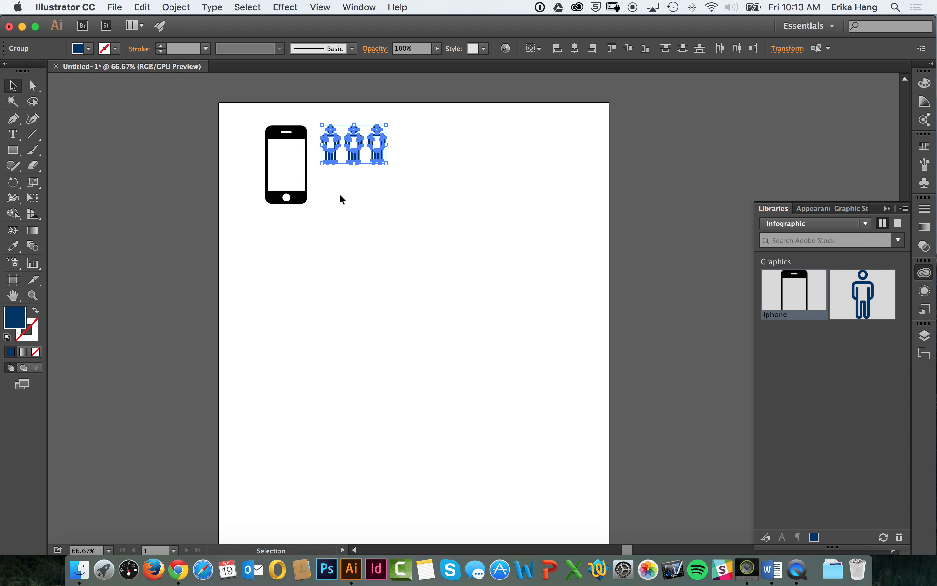
pyautogui.moveTo(330, 153); pyautogui.dragTo(400, 154)
pyautogui.click(401, 210)
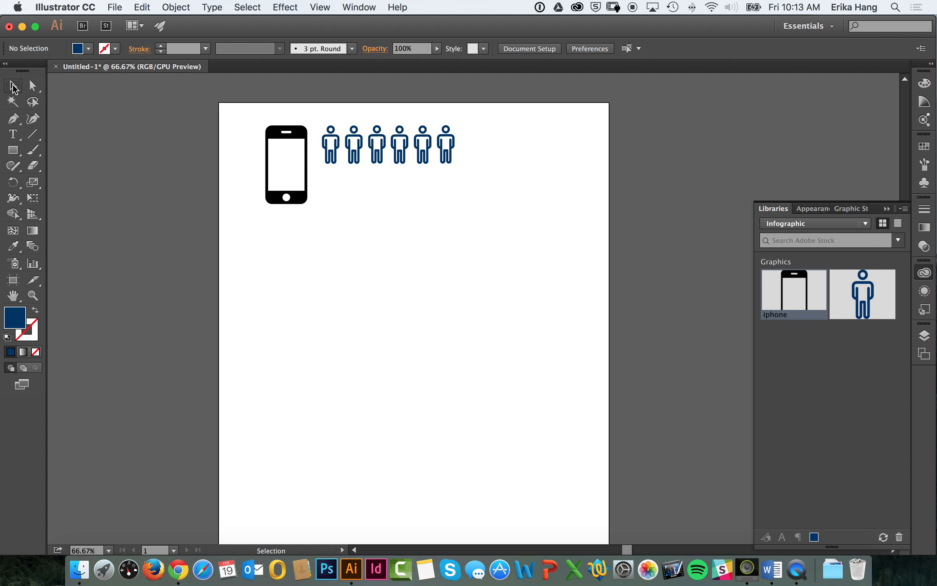
pyautogui.click(302, 136)
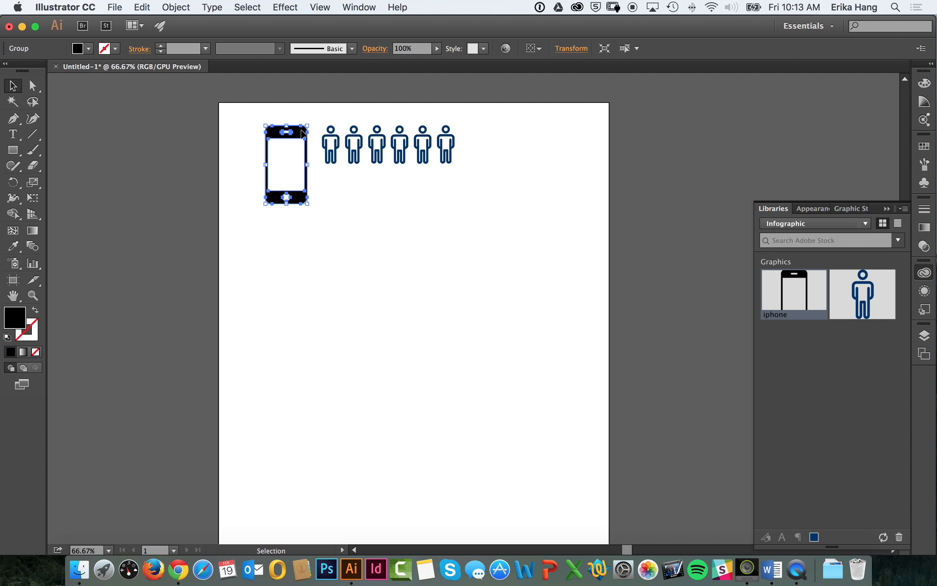
pyautogui.click(335, 113)
pyautogui.click(330, 145)
pyautogui.click(353, 145)
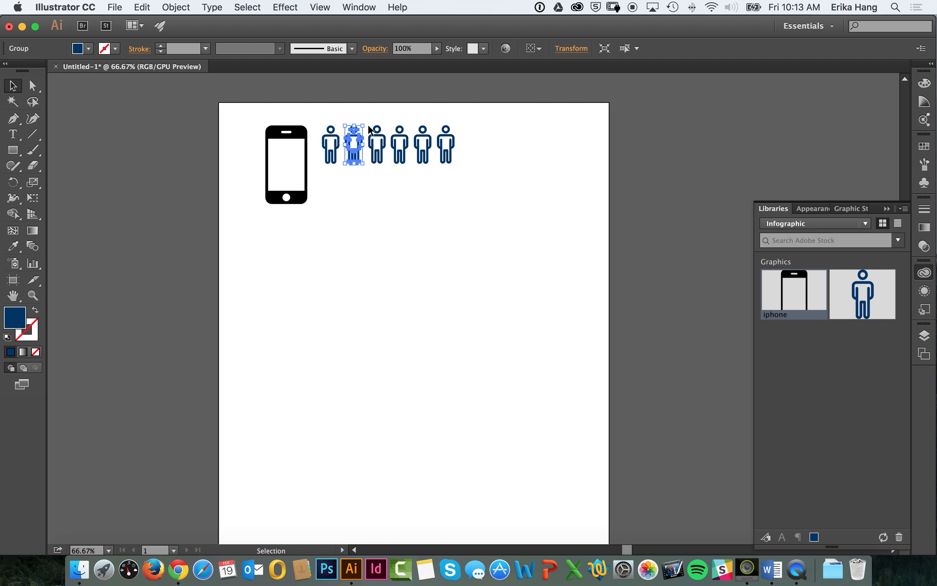
pyautogui.moveTo(376, 142); pyautogui.dragTo(376, 142)
pyautogui.click(324, 112)
# Step: Enlarge the phone icon slightly so that it nearly reaches the first person in the row
pyautogui.click(307, 145)
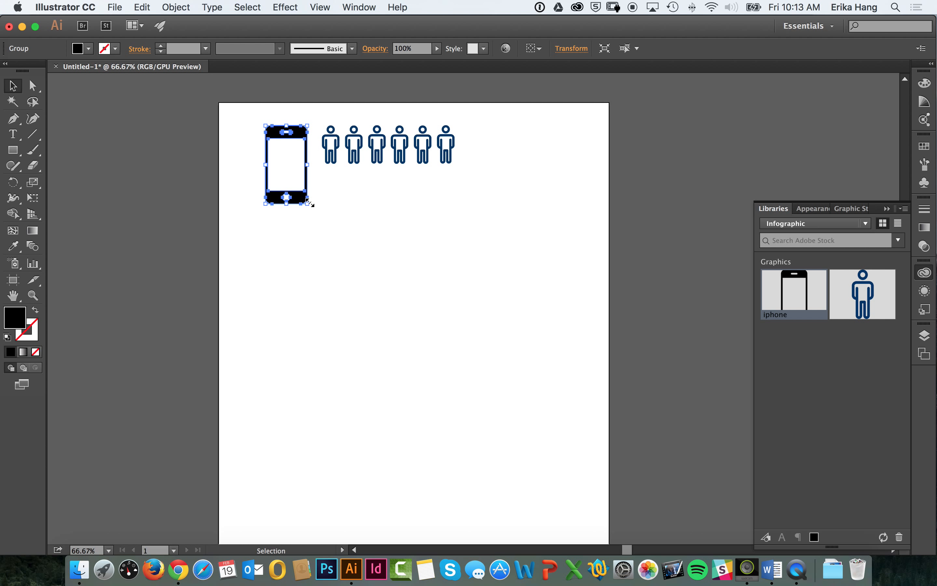
pyautogui.moveTo(308, 203)
pyautogui.mouseDown()
pyautogui.moveTo(483, 490)
pyautogui.moveTo(320, 215)
pyautogui.moveTo(376, 272)
pyautogui.moveTo(467, 439)
pyautogui.moveTo(430, 431)
pyautogui.moveTo(314, 193)
pyautogui.moveTo(318, 348)
pyautogui.moveTo(330, 340)
pyautogui.moveTo(314, 202)
pyautogui.moveTo(314, 209)
pyautogui.mouseUp()
pyautogui.click(319, 262)
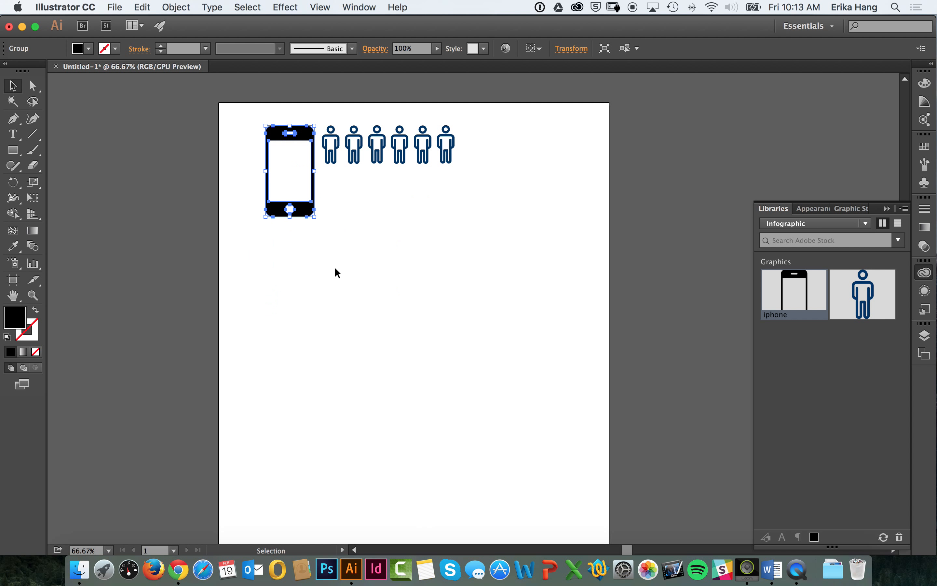
pyautogui.click(336, 275)
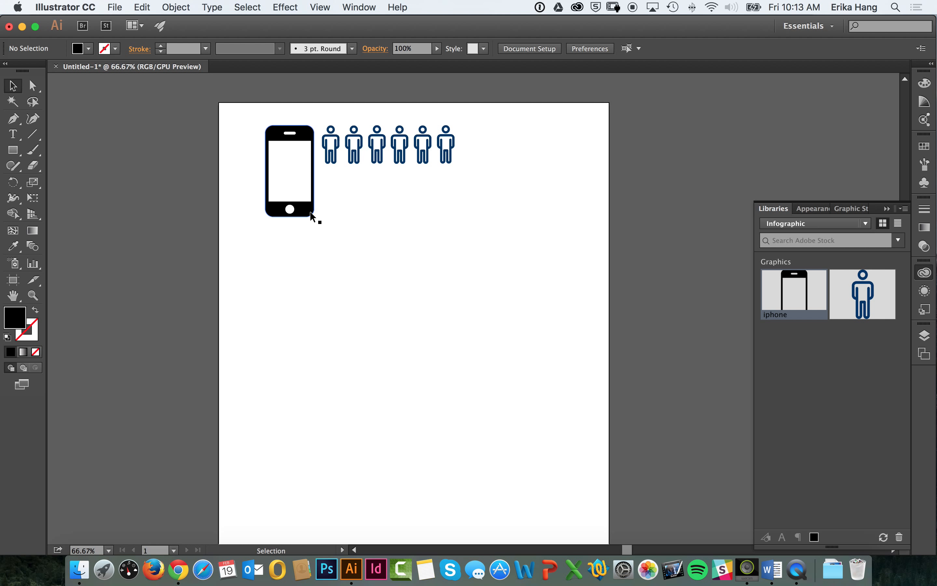
# Step: Copy the phone icon and align the duplicate directly beneath the original
pyautogui.moveTo(310, 211); pyautogui.dragTo(312, 211)
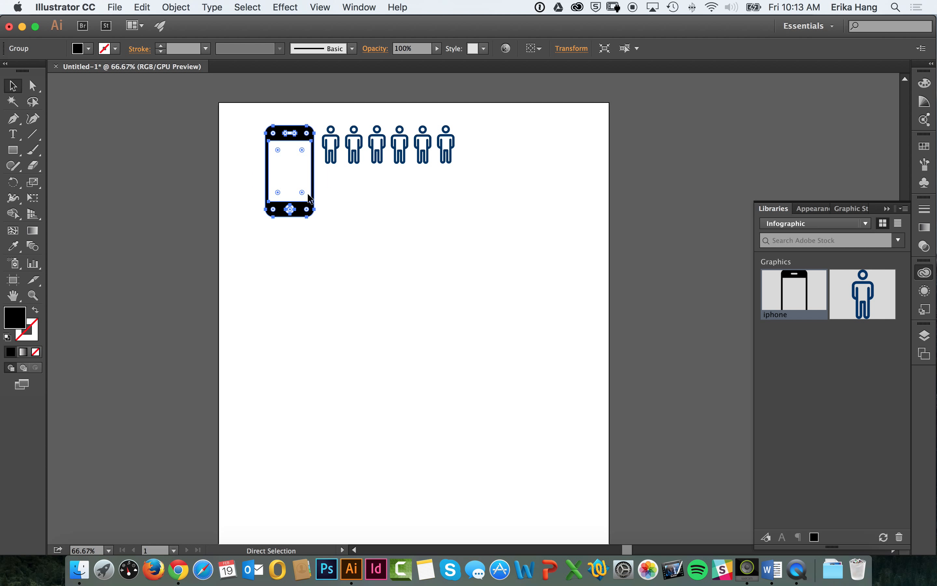
pyautogui.press('super+v')
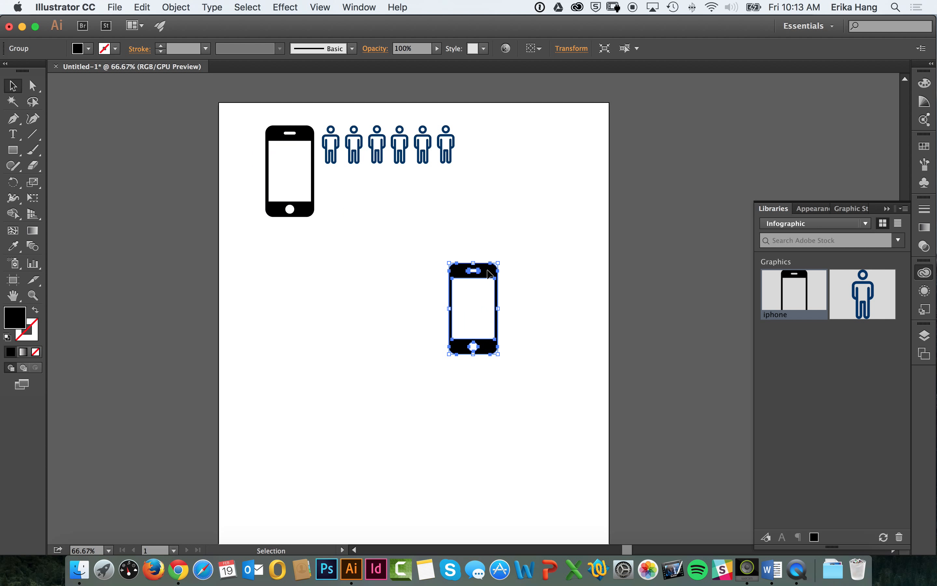
pyautogui.moveTo(489, 272); pyautogui.dragTo(305, 243)
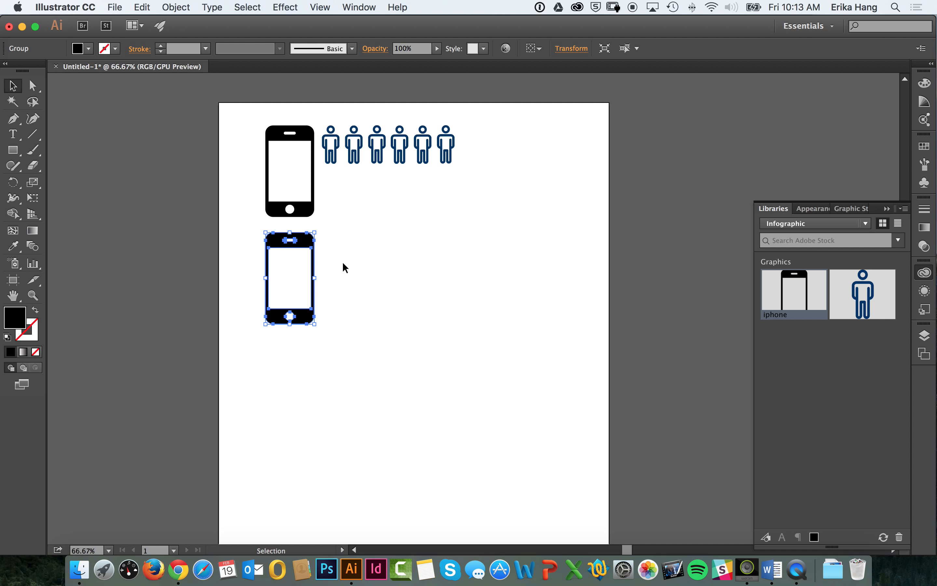
pyautogui.click(346, 267)
# Step: Add a third phone by copying the top one and aligning it beneath the second with matching spacing
pyautogui.click(313, 208)
pyautogui.click(142, 7)
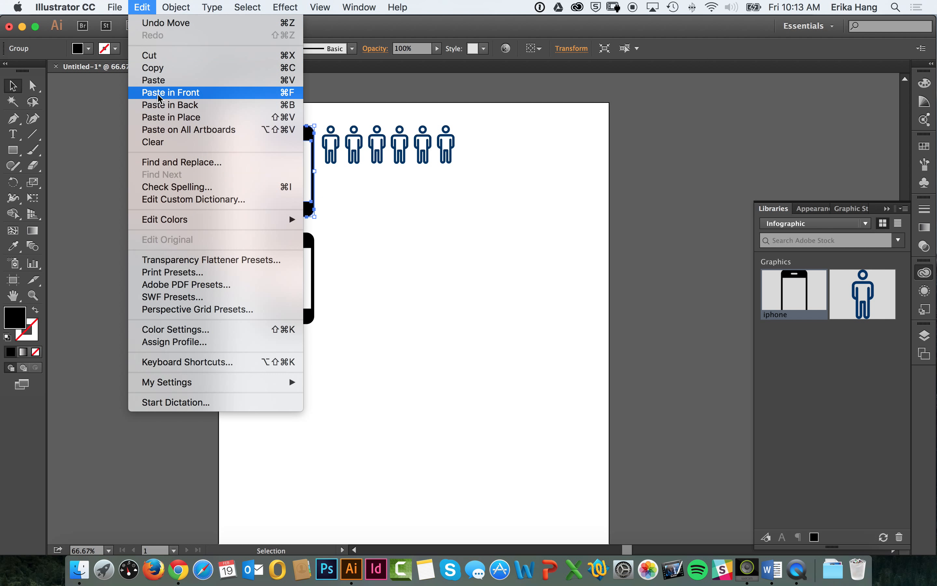
pyautogui.click(159, 68)
pyautogui.click(142, 6)
pyautogui.click(174, 80)
pyautogui.moveTo(476, 278); pyautogui.dragTo(303, 343)
pyautogui.click(378, 318)
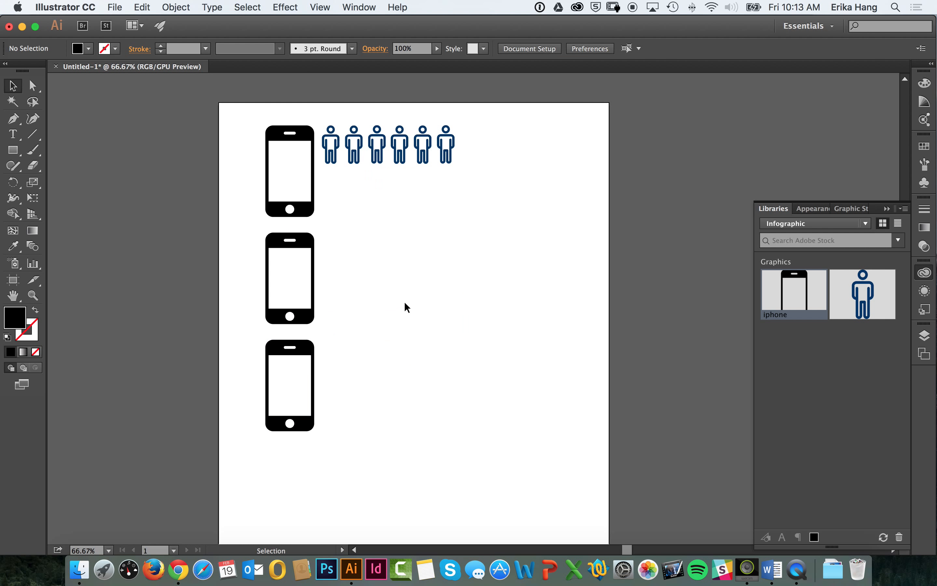
# Step: Examine the vector outlines of the phone icons, viewing the top phone up close at 200%
pyautogui.click(310, 241)
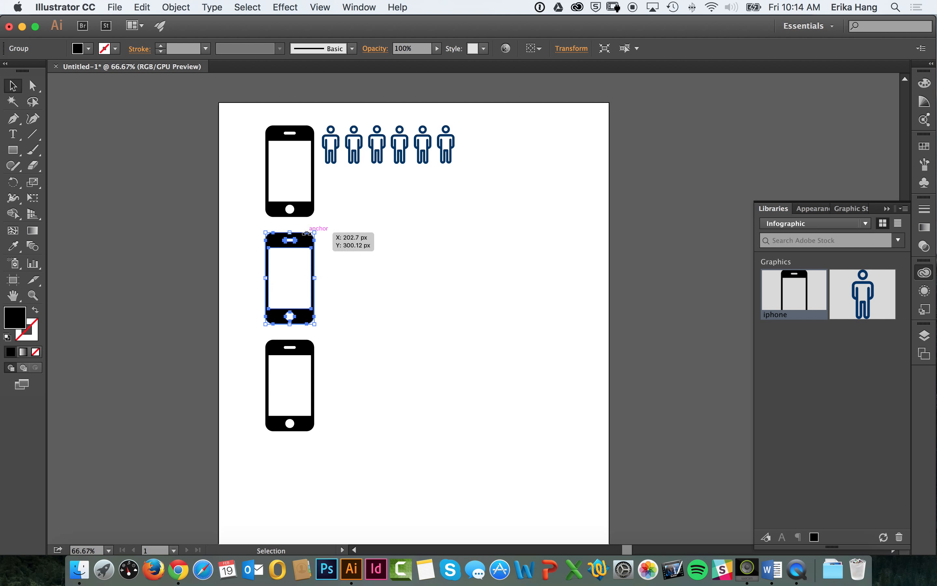
pyautogui.click(459, 230)
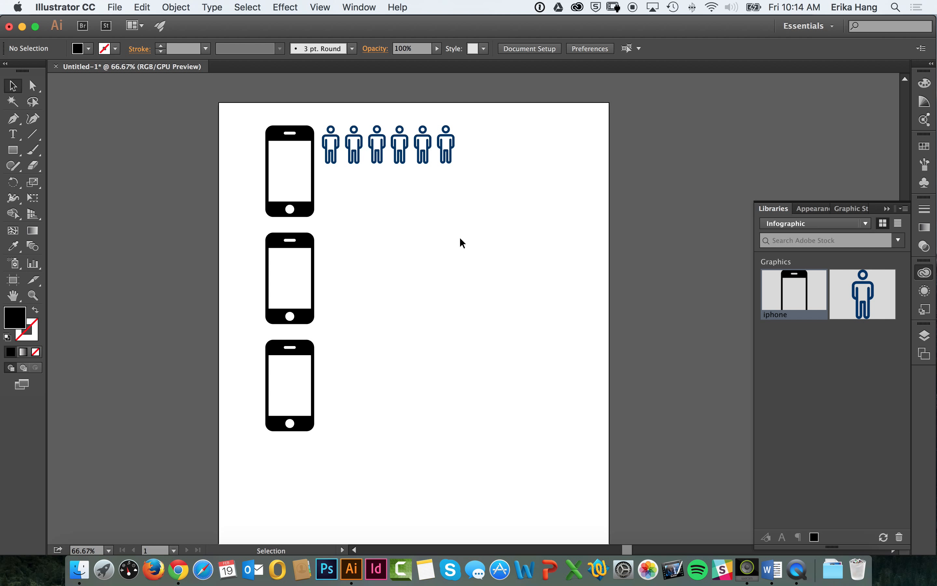
pyautogui.press('super+equal')
pyautogui.press('super+equal')
pyautogui.press('super+equal')
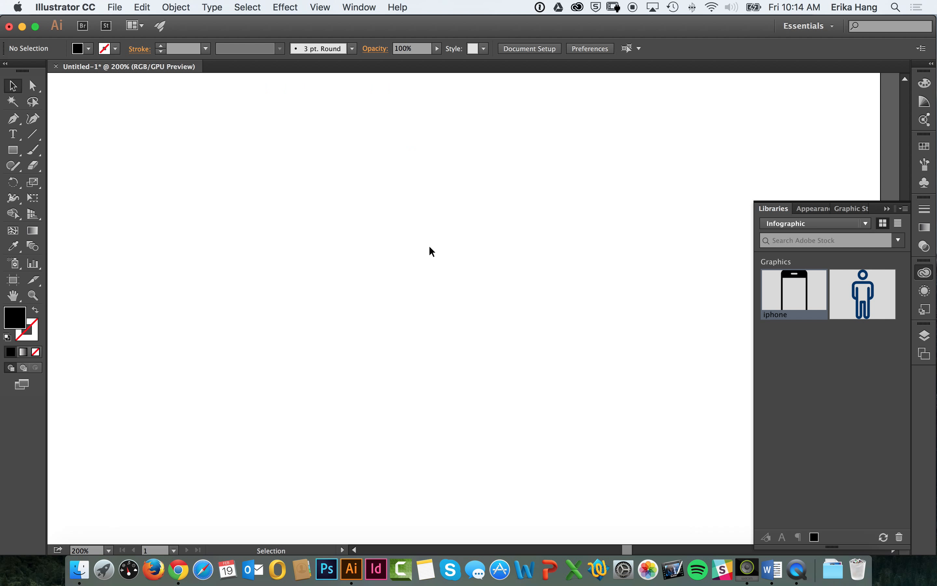
pyautogui.press('space')
pyautogui.moveTo(73, 217); pyautogui.dragTo(321, 230)
pyautogui.click(356, 131)
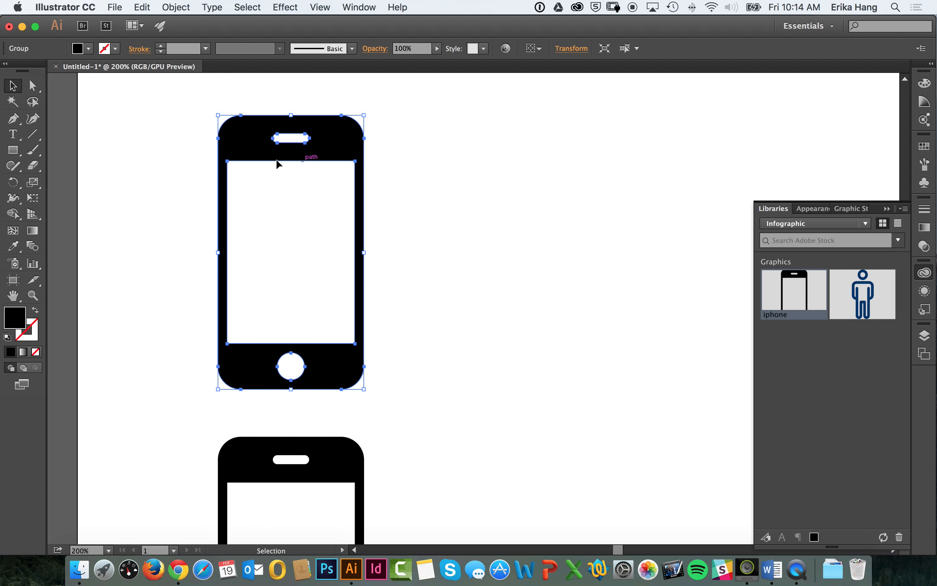
pyautogui.click(436, 192)
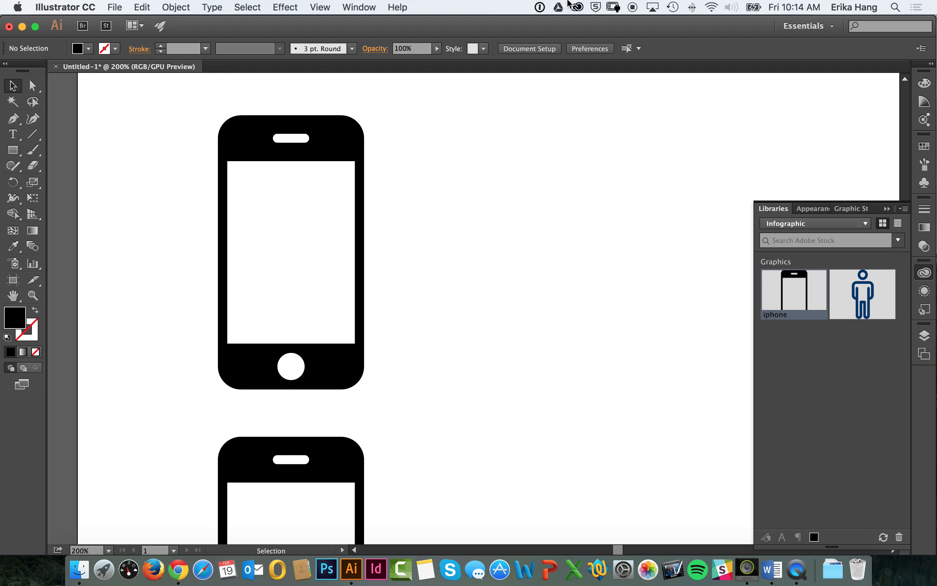
pyautogui.click(577, 6)
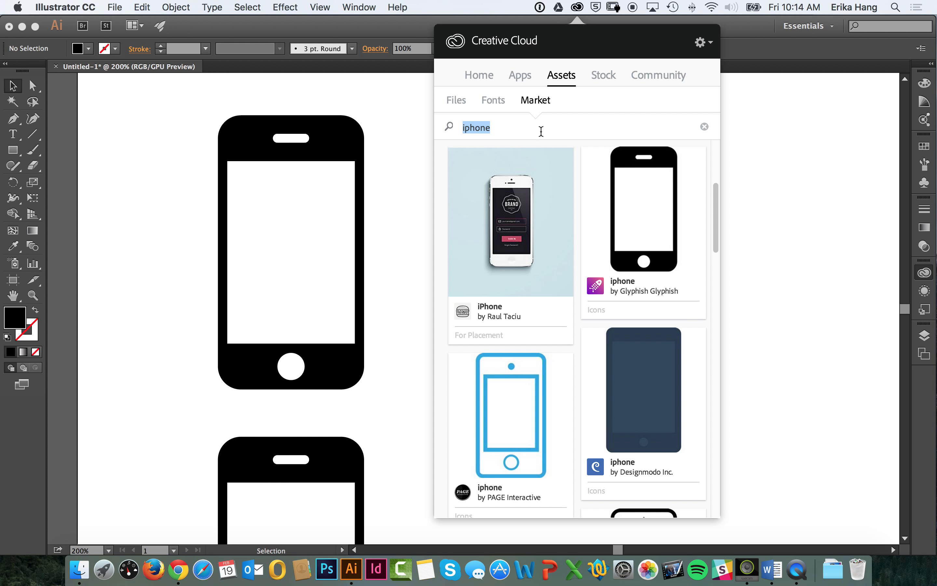
pyautogui.click(577, 7)
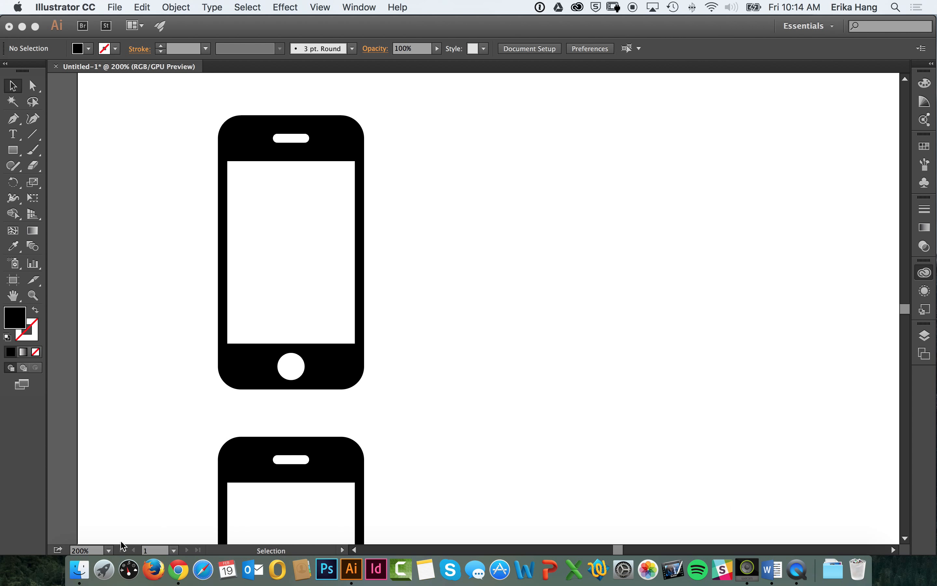
# Step: Switch to Finder and preview the GraphIdeas infographic in the Infographic project's Examples folder
pyautogui.click(79, 569)
pyautogui.click(481, 148)
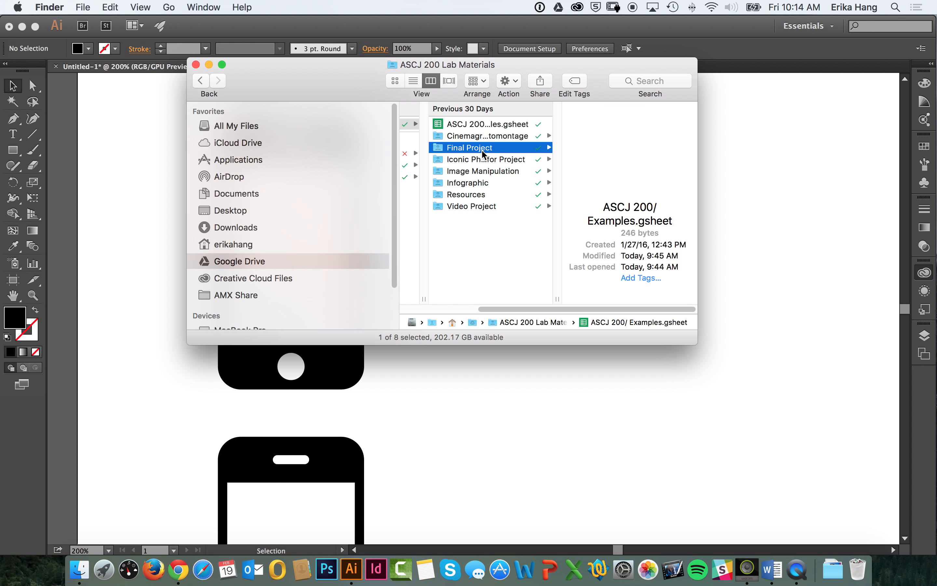
pyautogui.click(484, 171)
pyautogui.click(484, 183)
pyautogui.click(597, 124)
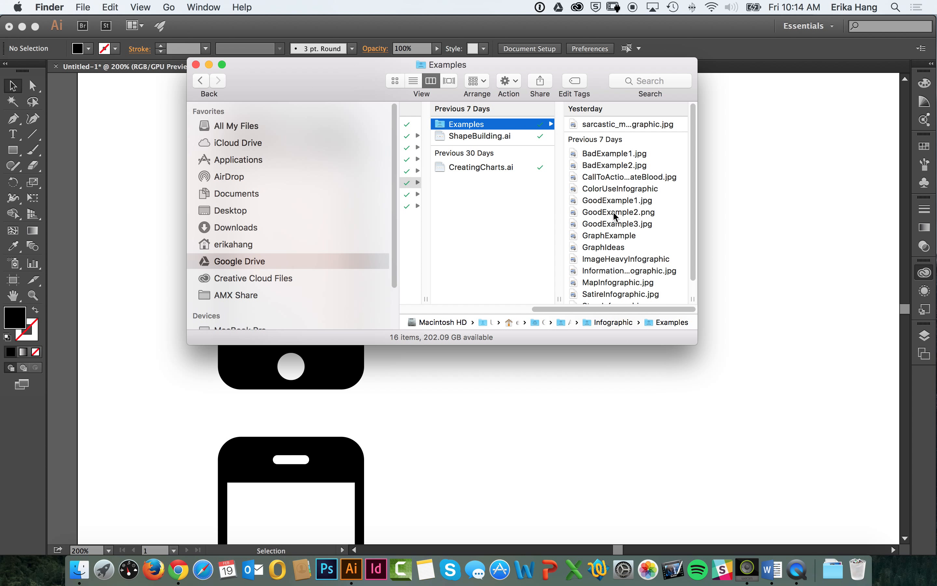
pyautogui.click(613, 212)
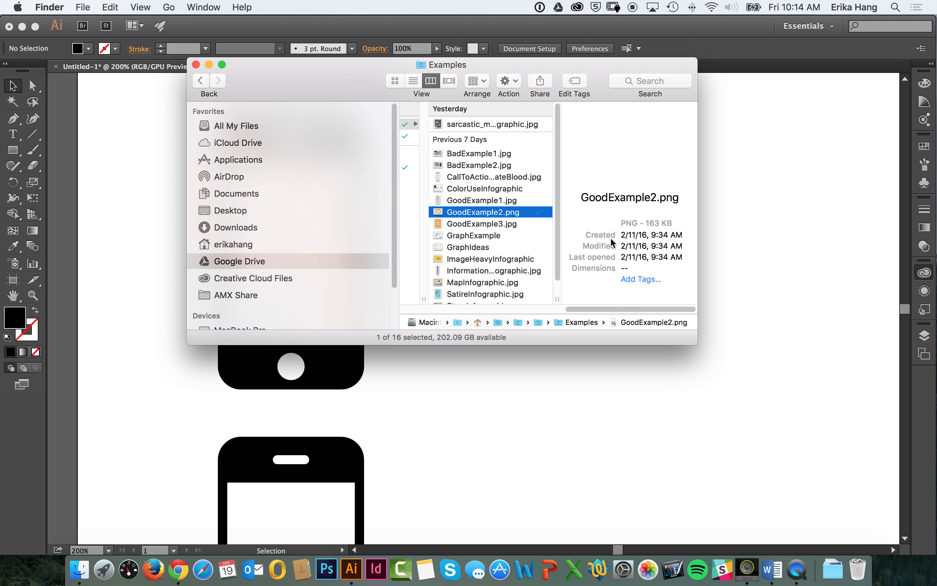
pyautogui.click(506, 249)
pyautogui.press('space')
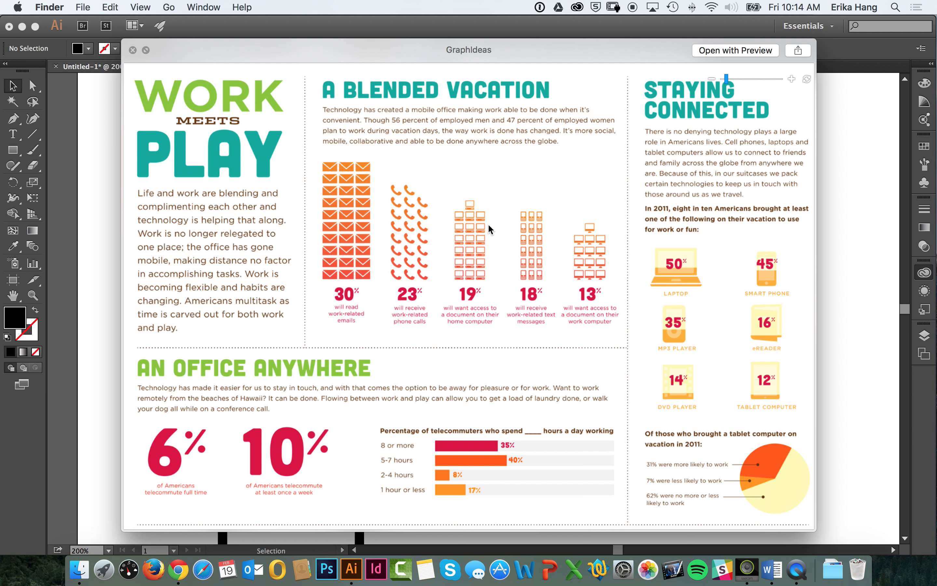
# Step: Close the GraphIdeas preview, switch to Chrome and look through the "Adobe Illustrator: Creating Shapes & Icons" tutorial
pyautogui.press('space')
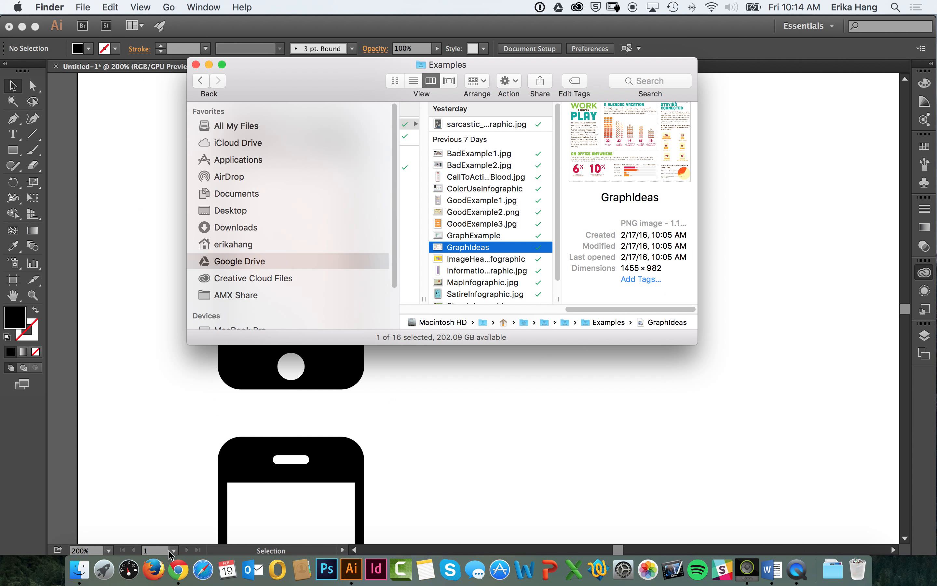
pyautogui.click(178, 568)
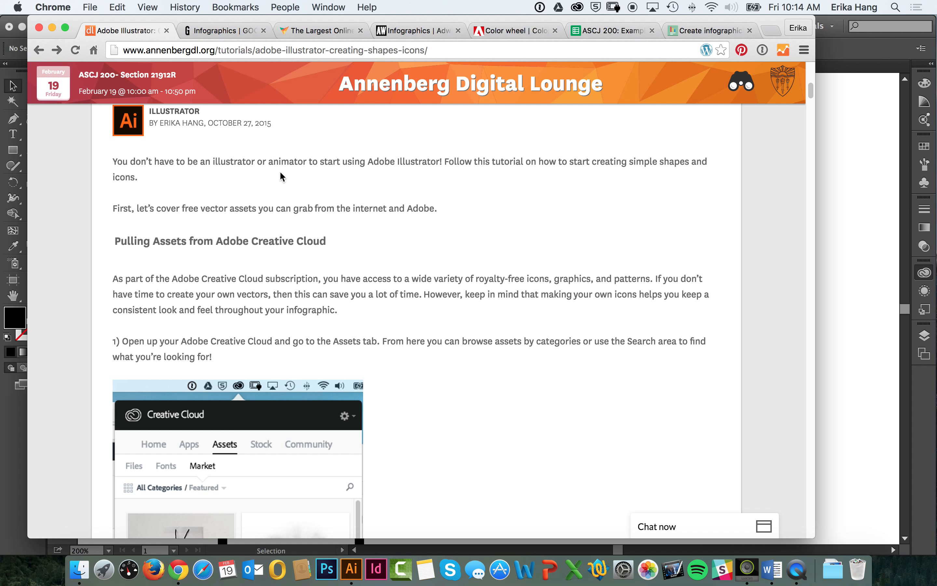
pyautogui.scroll(10, 282, 177)
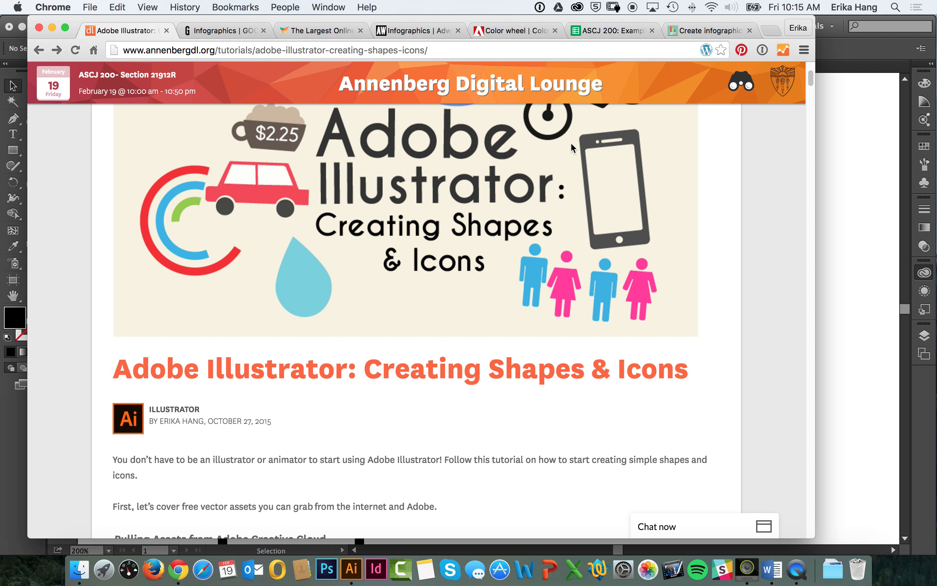
pyautogui.moveTo(811, 81); pyautogui.dragTo(767, 211)
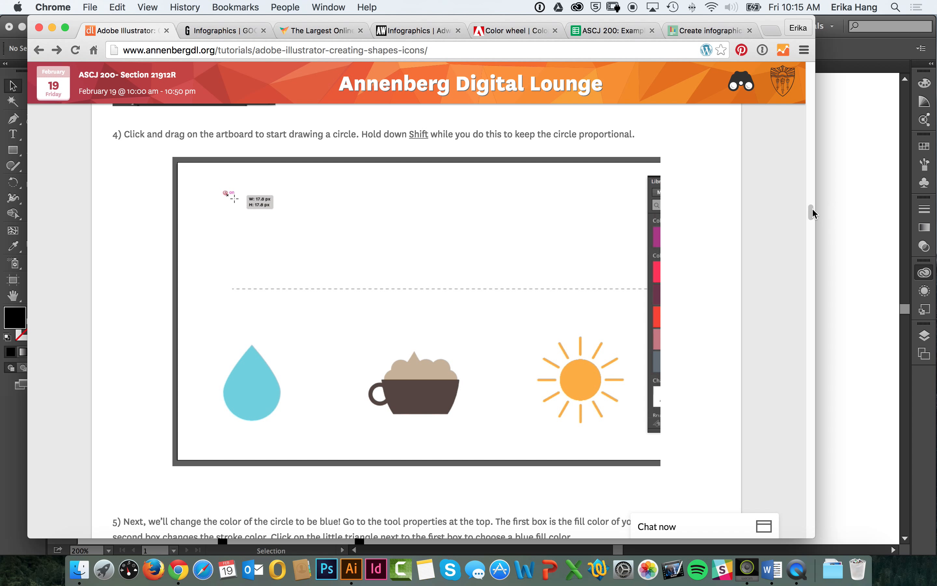
pyautogui.moveTo(813, 212); pyautogui.dragTo(817, 106)
pyautogui.moveTo(813, 92); pyautogui.dragTo(810, 124)
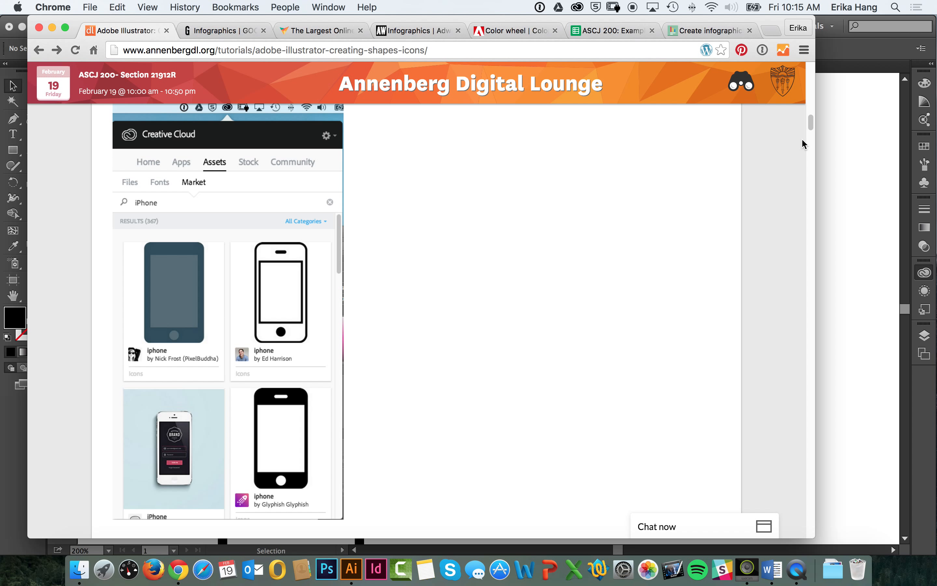
pyautogui.click(840, 297)
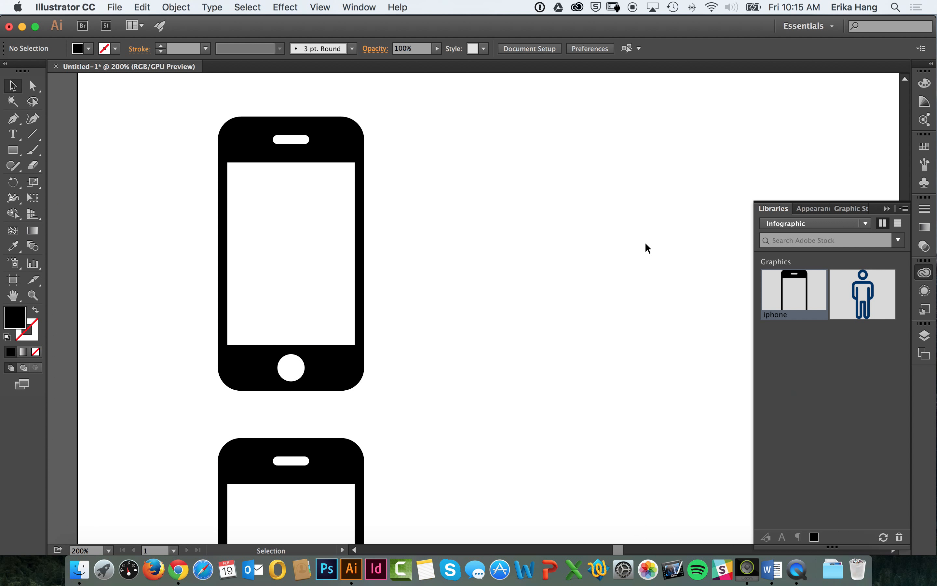
# Step: Switch to Chrome, open Annenberg Digital Lounge's Infographic Elements & Examples board on Pinterest in a new tab, and browse its pins
pyautogui.click(177, 569)
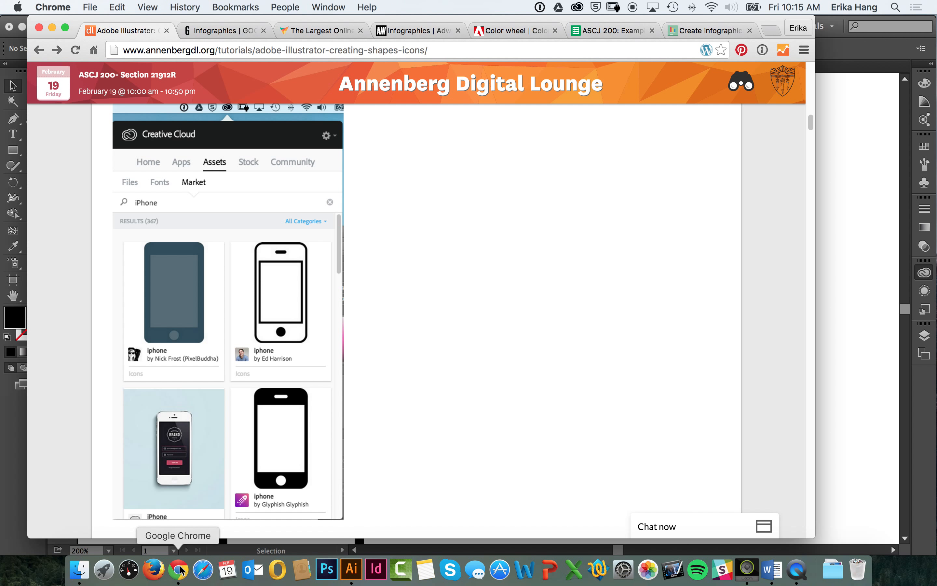
pyautogui.press('super+t')
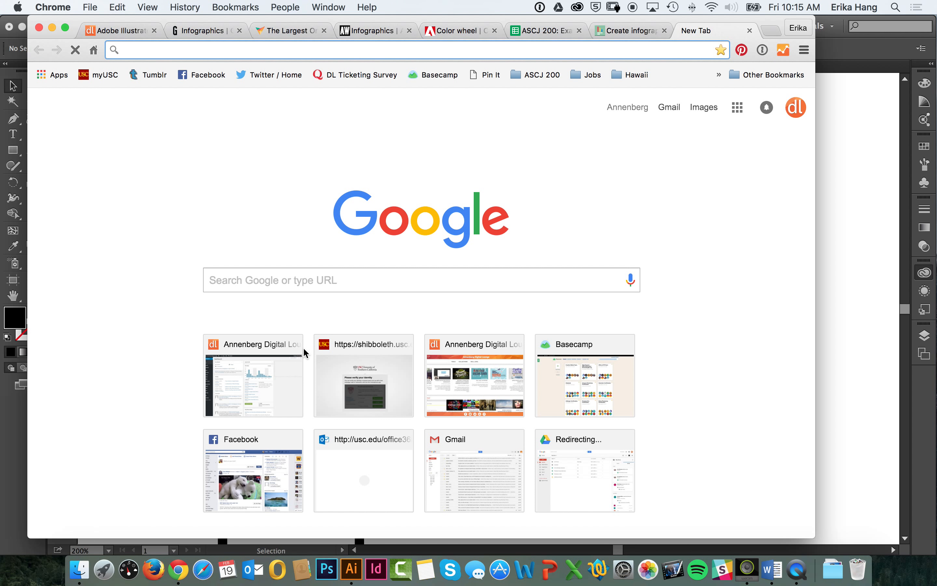
pyautogui.write('pinterest.com')
pyautogui.press('Down')
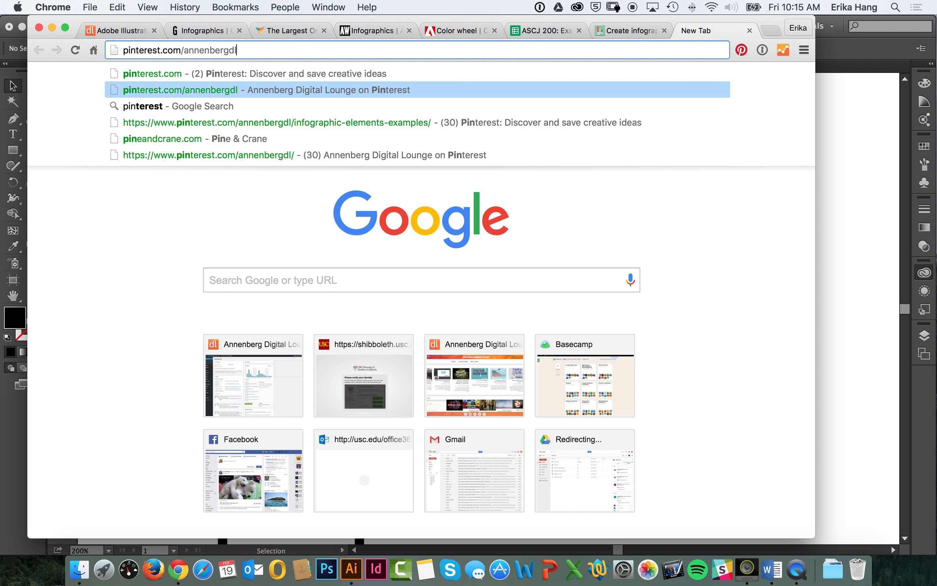
pyautogui.press('Return')
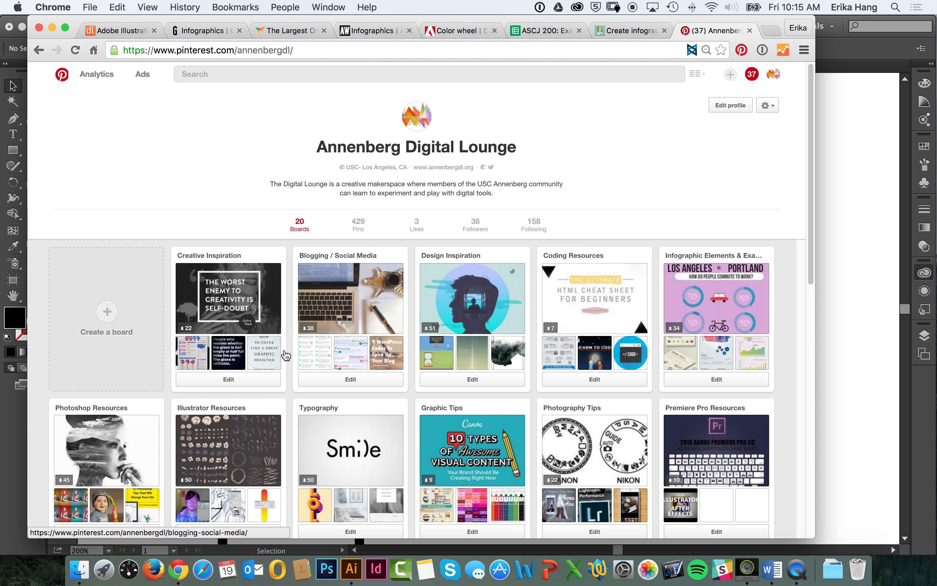
pyautogui.scroll(-2, 217, 387)
pyautogui.click(668, 223)
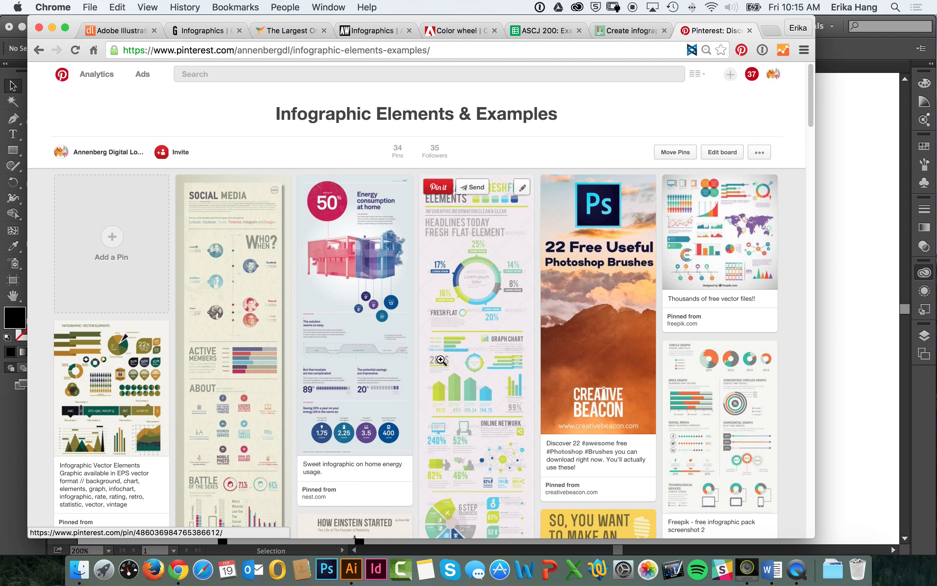
pyautogui.scroll(-5, 441, 360)
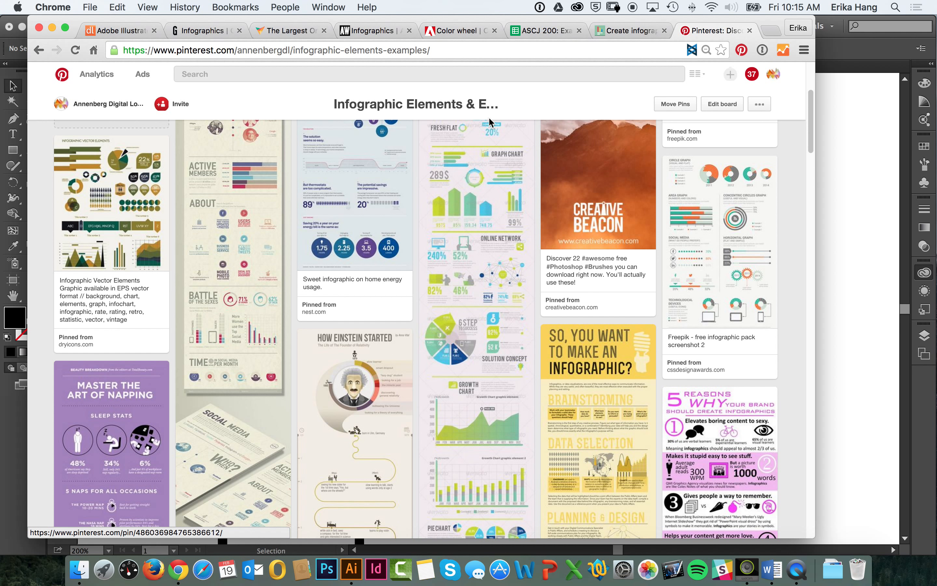
pyautogui.scroll(-15, 483, 384)
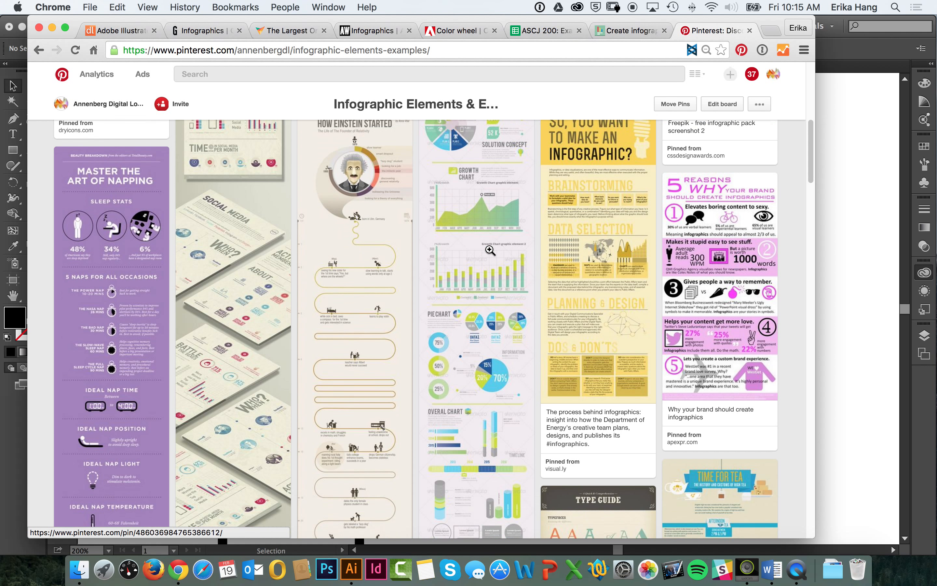
pyautogui.scroll(10, 485, 240)
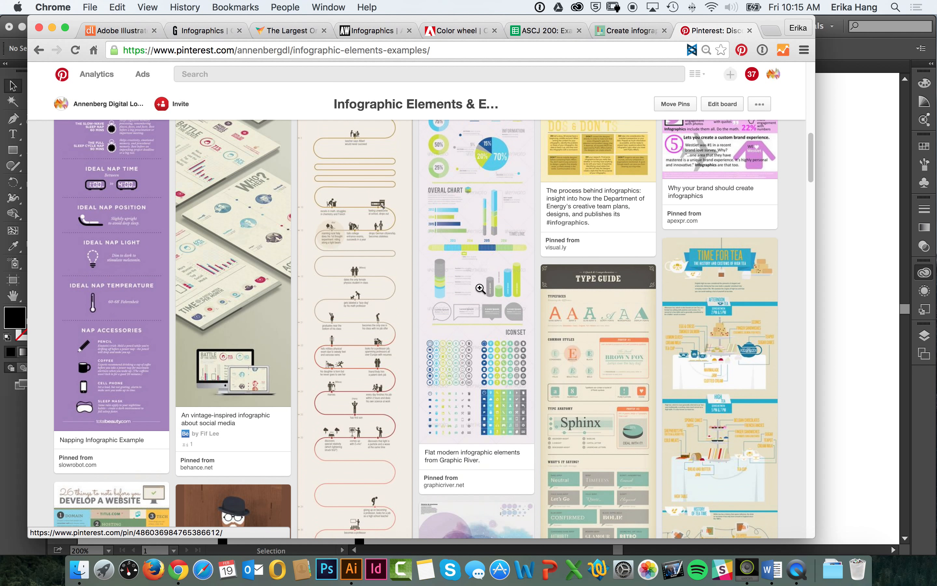
pyautogui.scroll(4, 479, 248)
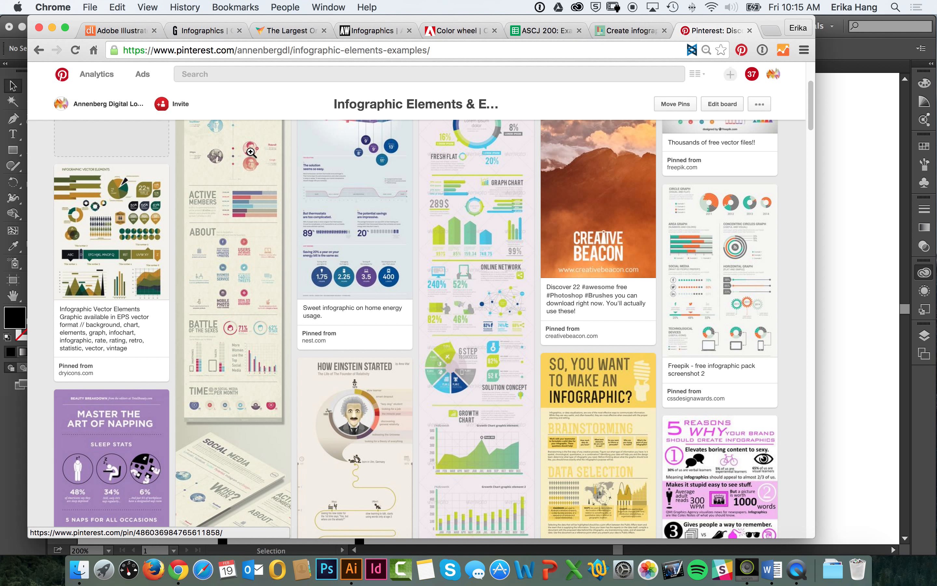
pyautogui.scroll(3, 245, 169)
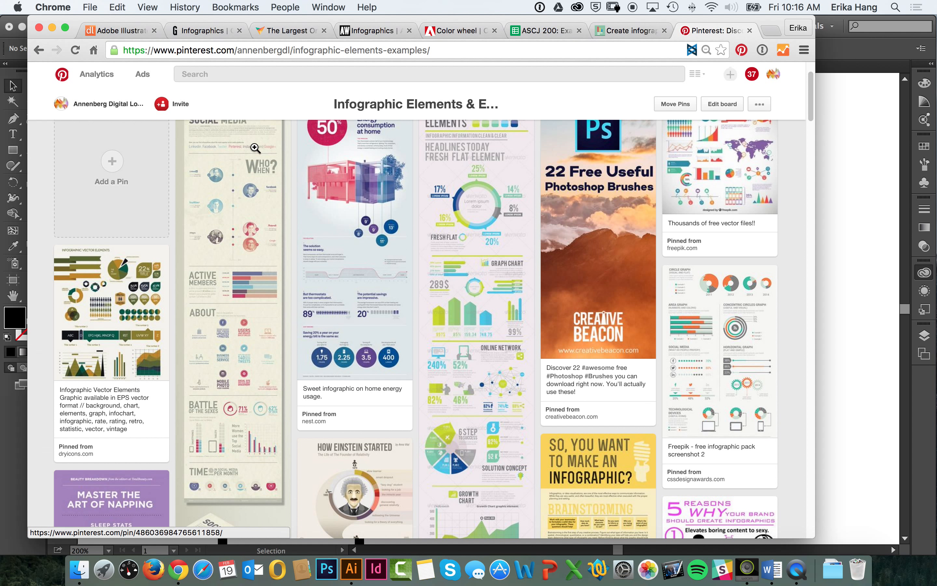
# Step: Search Google in a new tab for "free infographic elements" and look through the results
pyautogui.press('super+t')
pyautogui.write('free infographic')
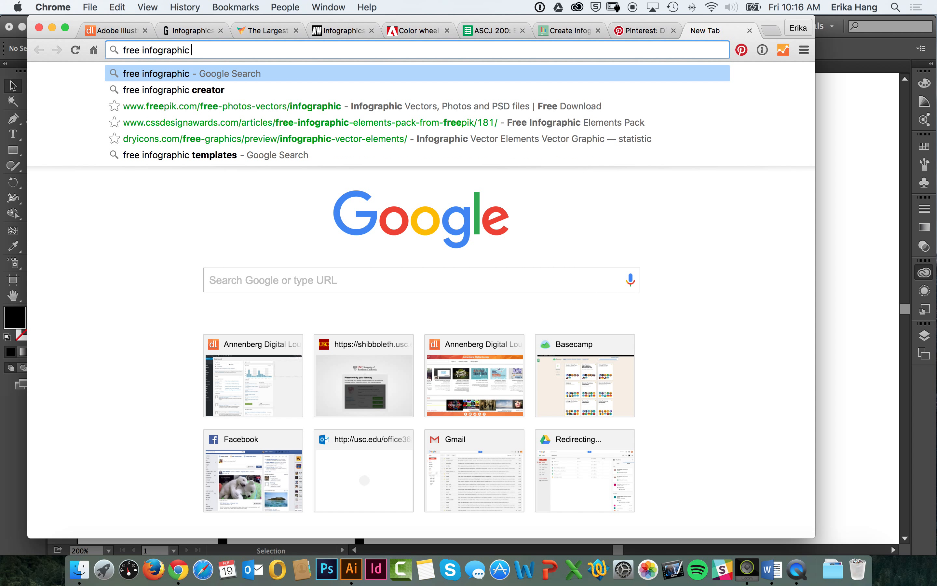
pyautogui.write(' elements')
pyautogui.press('Return')
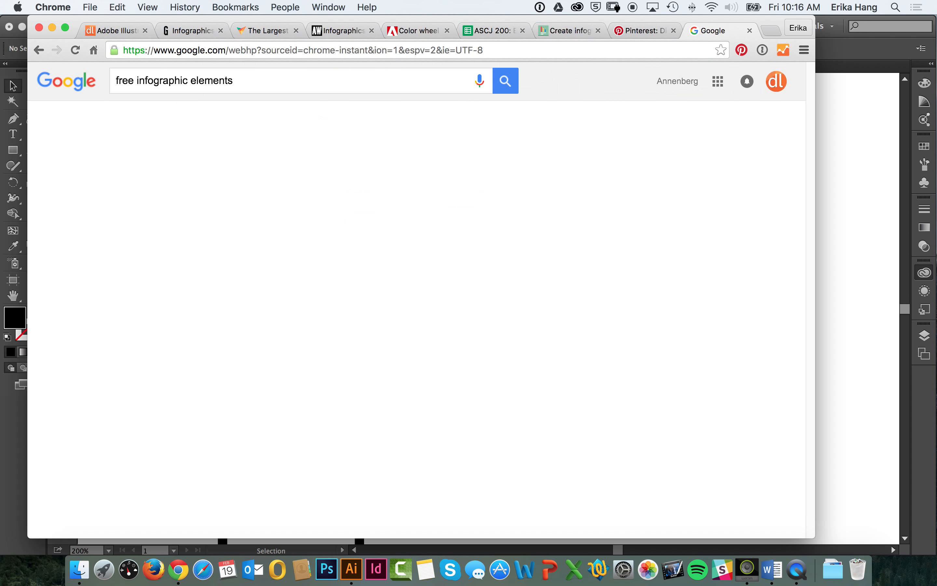
pyautogui.scroll(-3, 332, 324)
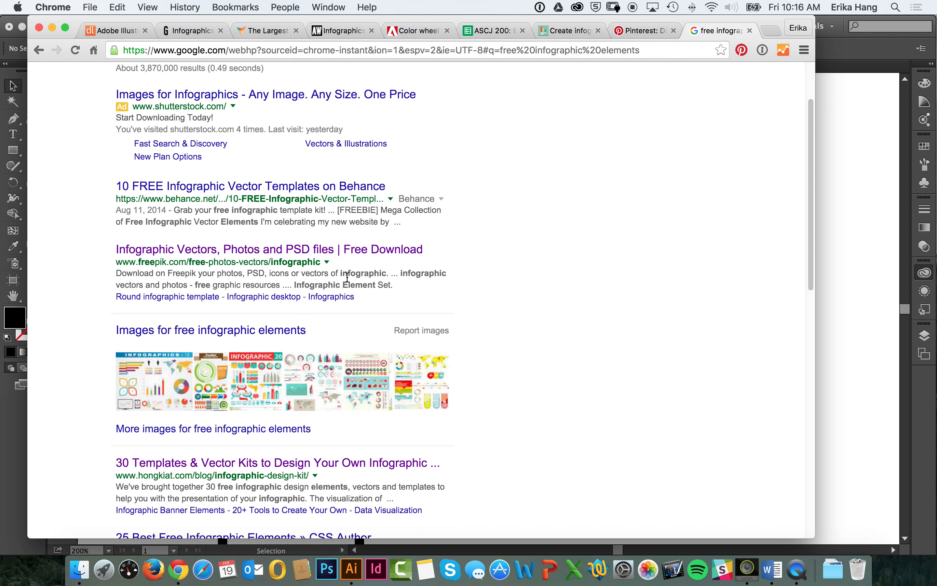
pyautogui.scroll(-5, 362, 314)
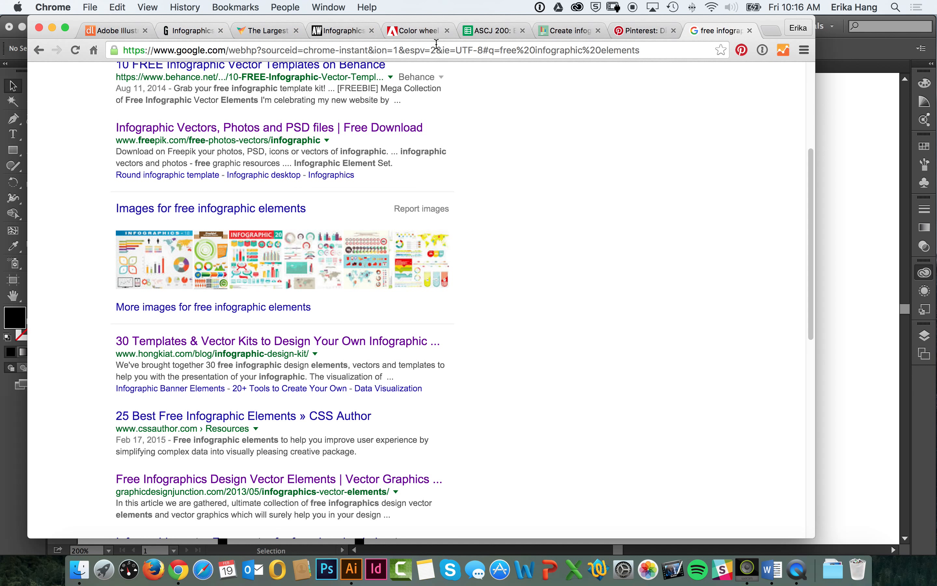
# Step: Return to the Illustrator tutorial and open the FreePik example linked under "Using Pre-made Free Assets Online"
pyautogui.click(116, 30)
pyautogui.scroll(-10, 279, 303)
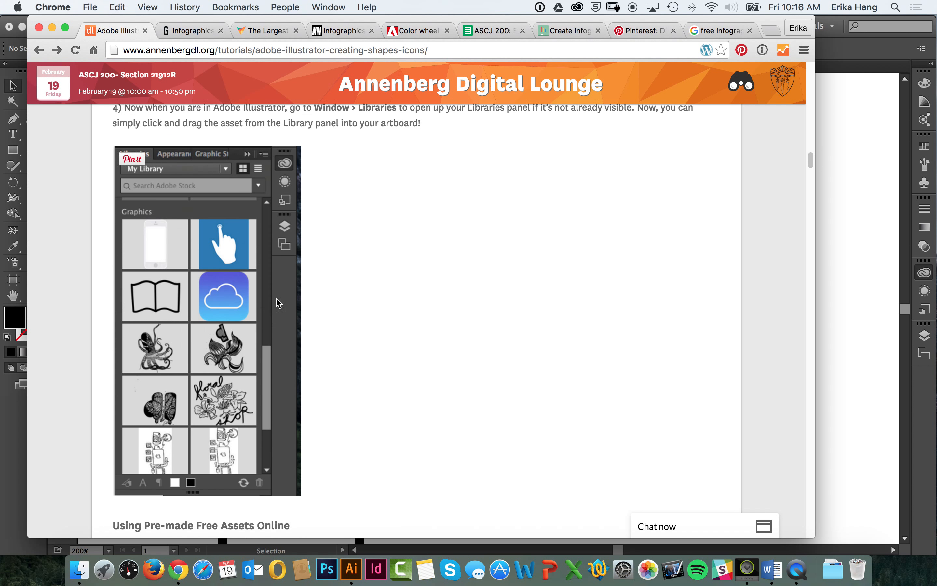
pyautogui.scroll(-15, 279, 303)
pyautogui.scroll(12, 291, 251)
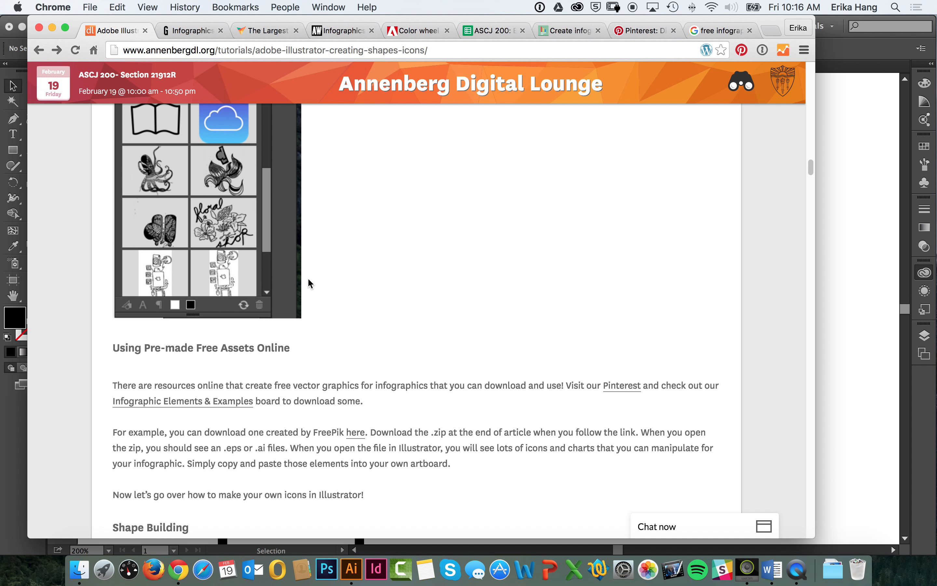
pyautogui.click(356, 432)
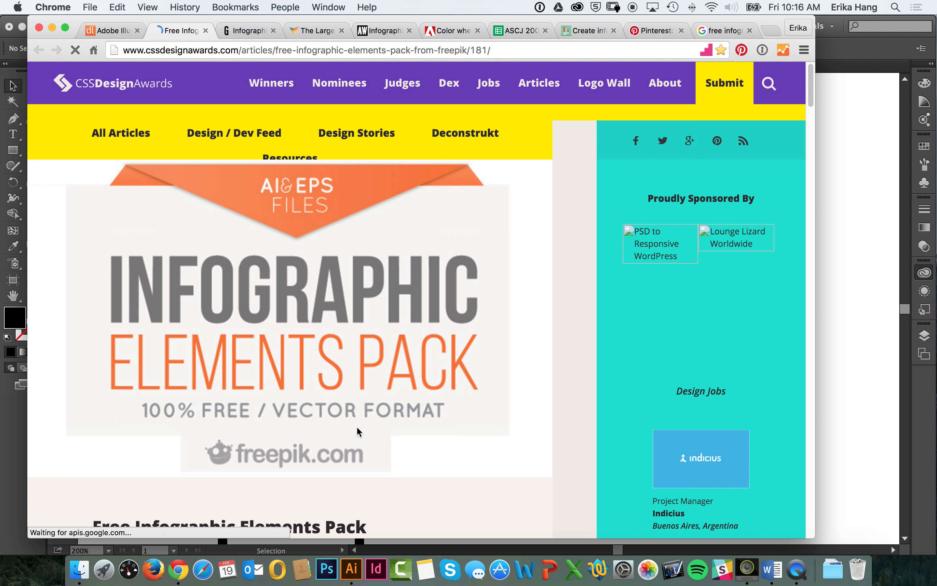
# Step: Review the infographic elements in the article, then download the Free Infographic Pack and unpack its zip file
pyautogui.scroll(-20, 354, 455)
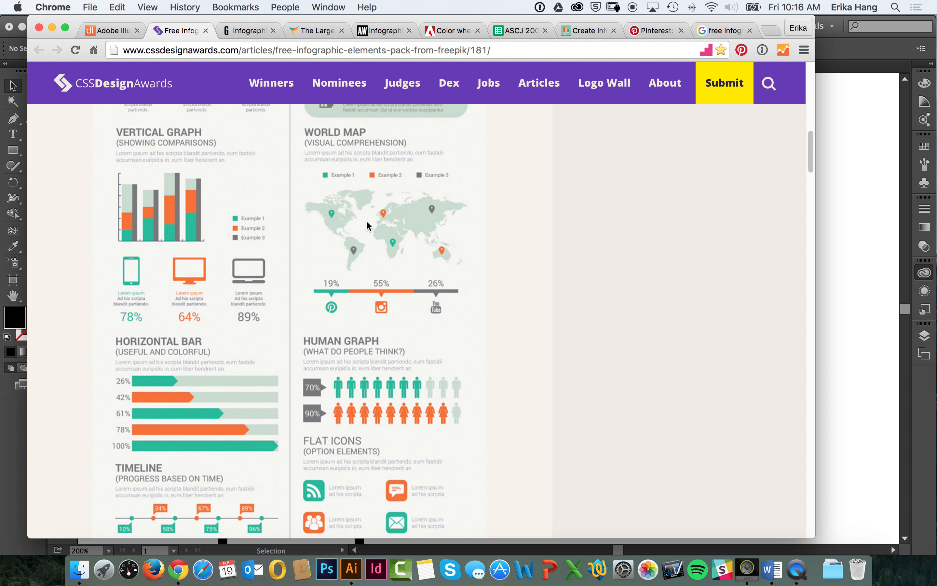
pyautogui.scroll(-10, 345, 357)
pyautogui.scroll(20, 360, 345)
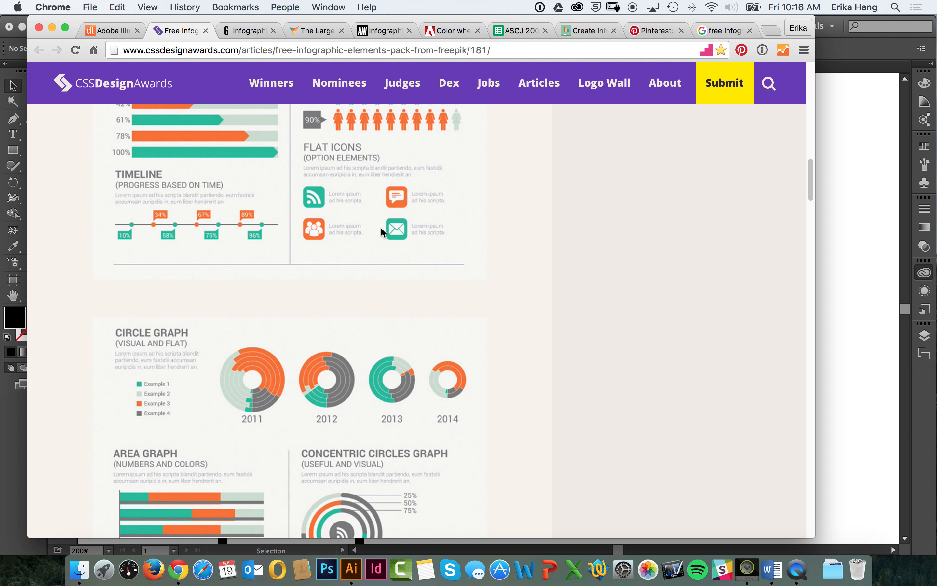
pyautogui.scroll(5, 372, 332)
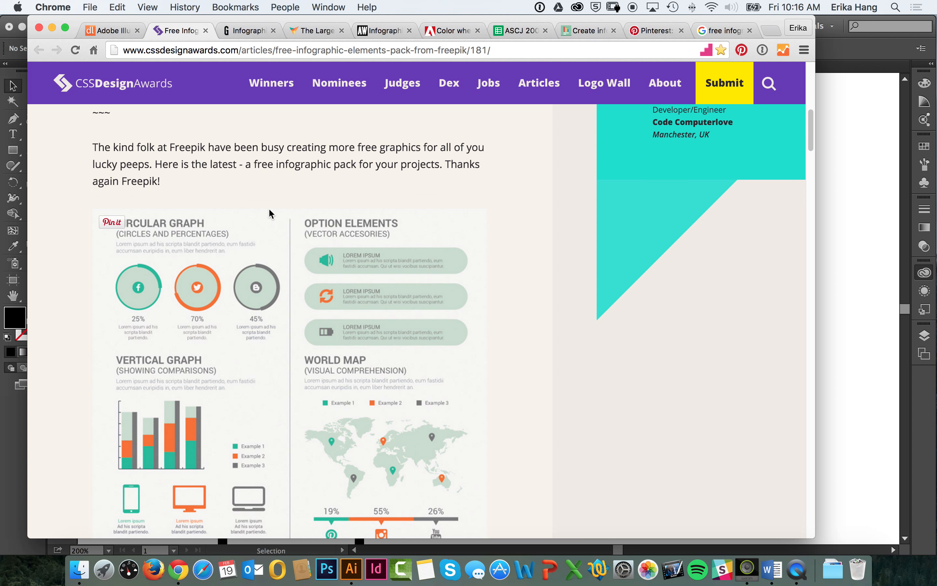
pyautogui.scroll(-15, 349, 329)
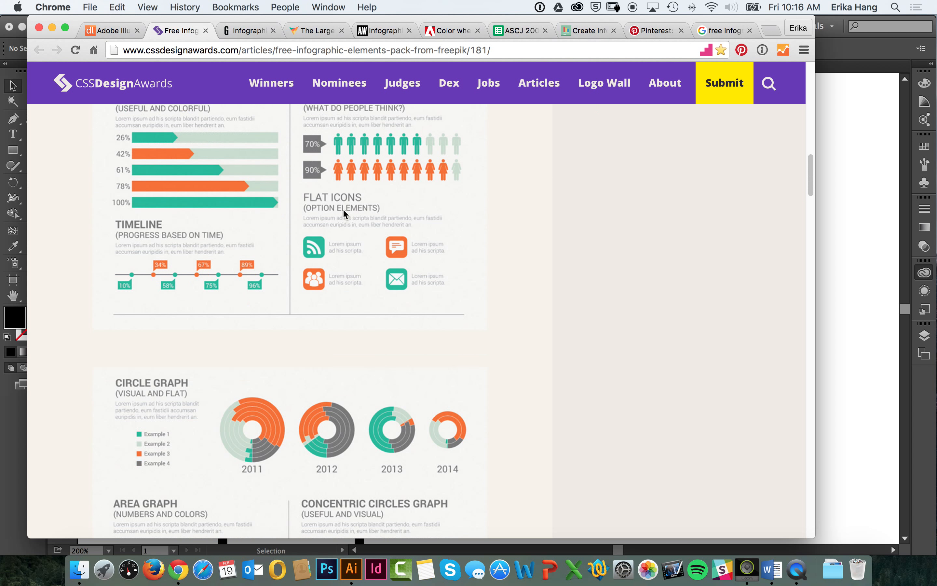
pyautogui.scroll(-20, 336, 211)
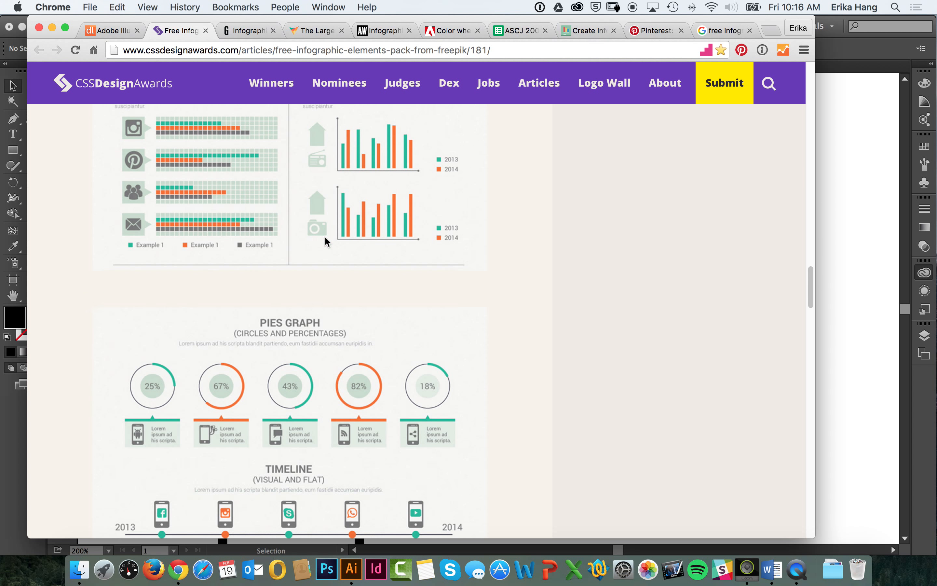
pyautogui.scroll(-5, 345, 214)
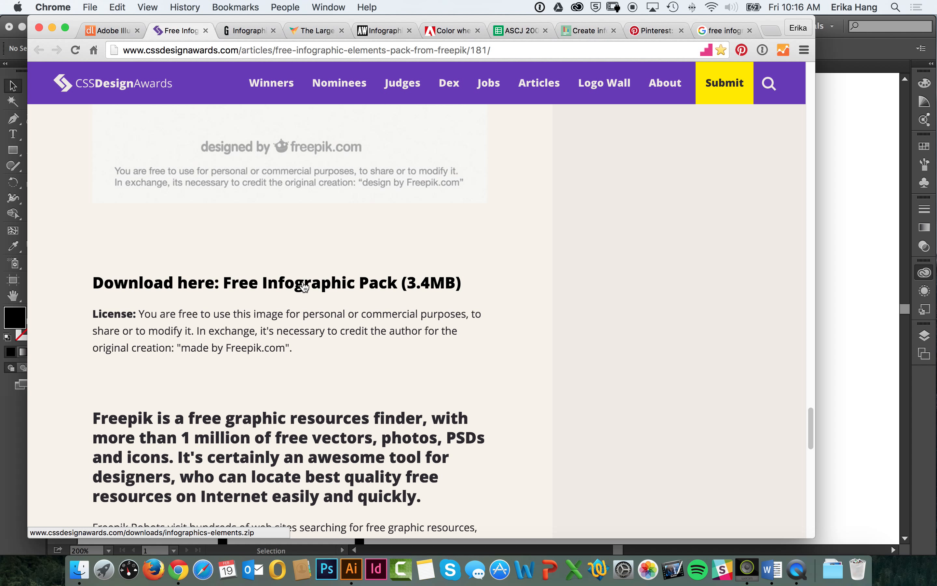
pyautogui.click(304, 287)
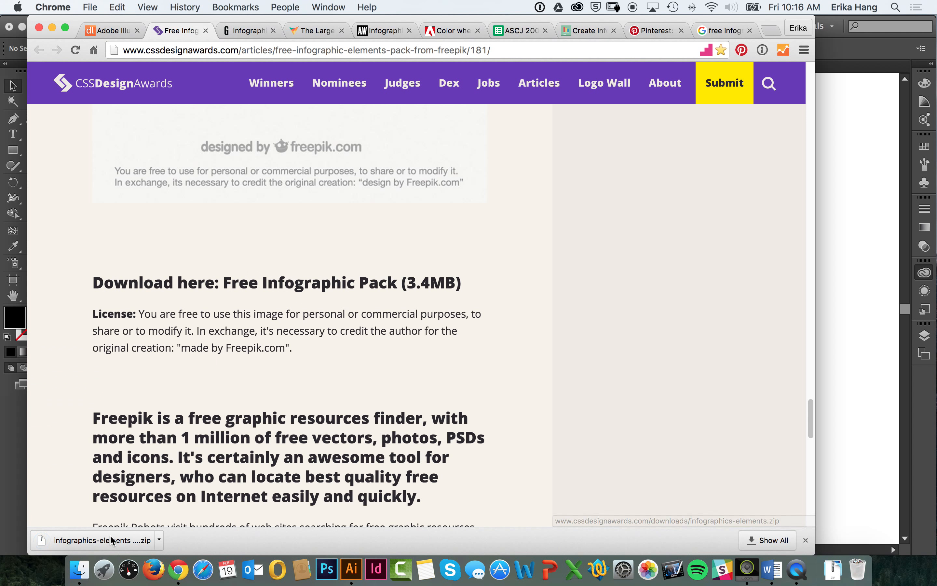
pyautogui.click(111, 539)
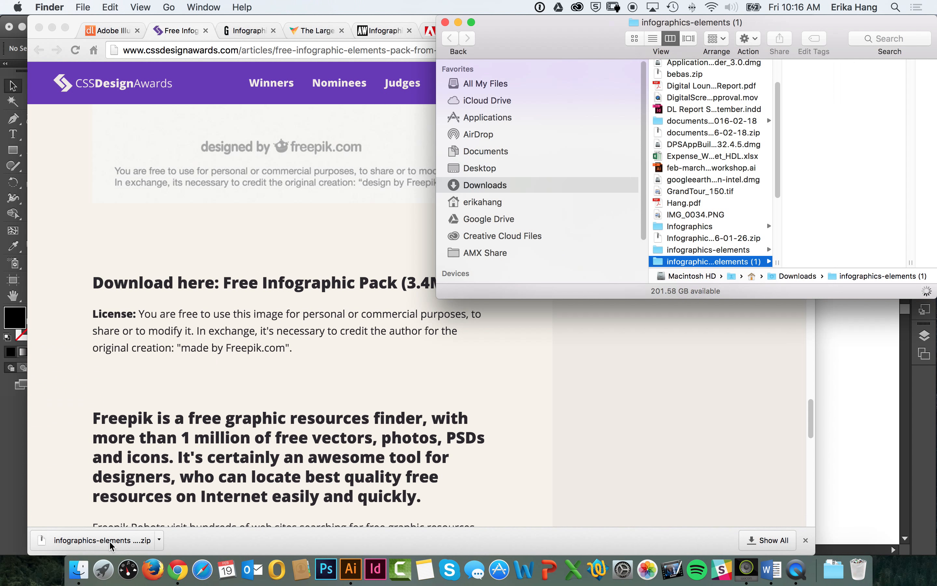
# Step: Return to the Annenberg Digital Lounge site and open the "Adobe Illustrator: Creating Shapes & Icons" tutorial from its ASCJ200 collection
pyautogui.click(160, 251)
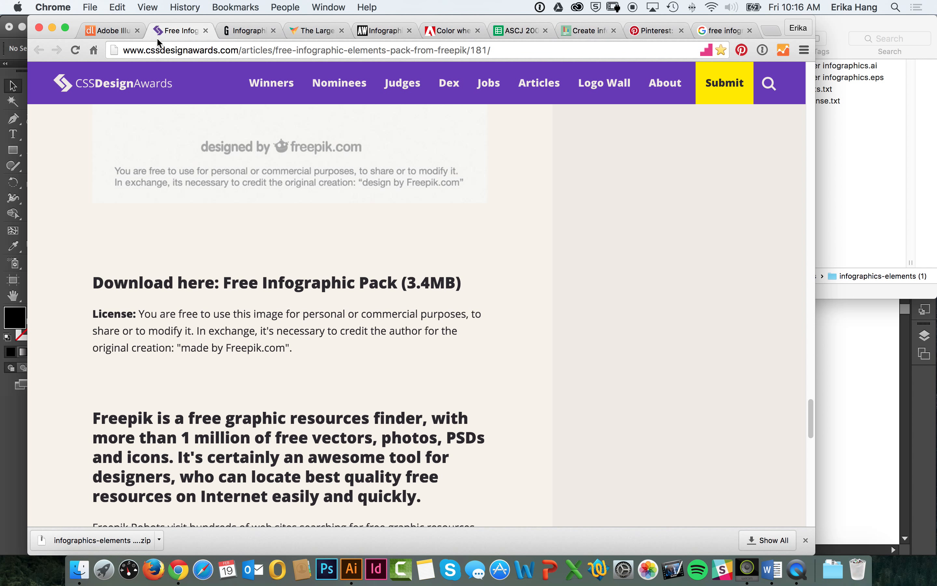
pyautogui.click(114, 33)
pyautogui.scroll(5, 234, 271)
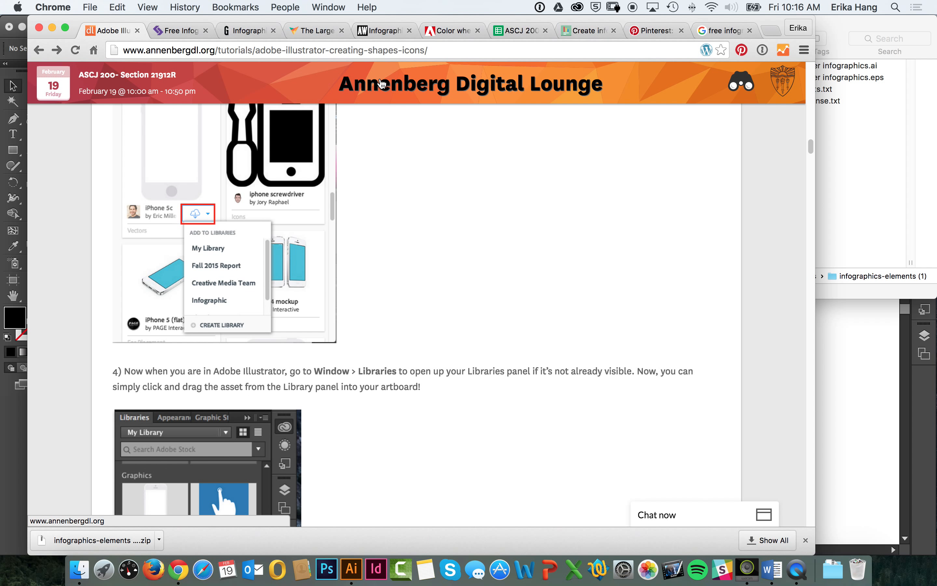
pyautogui.click(381, 83)
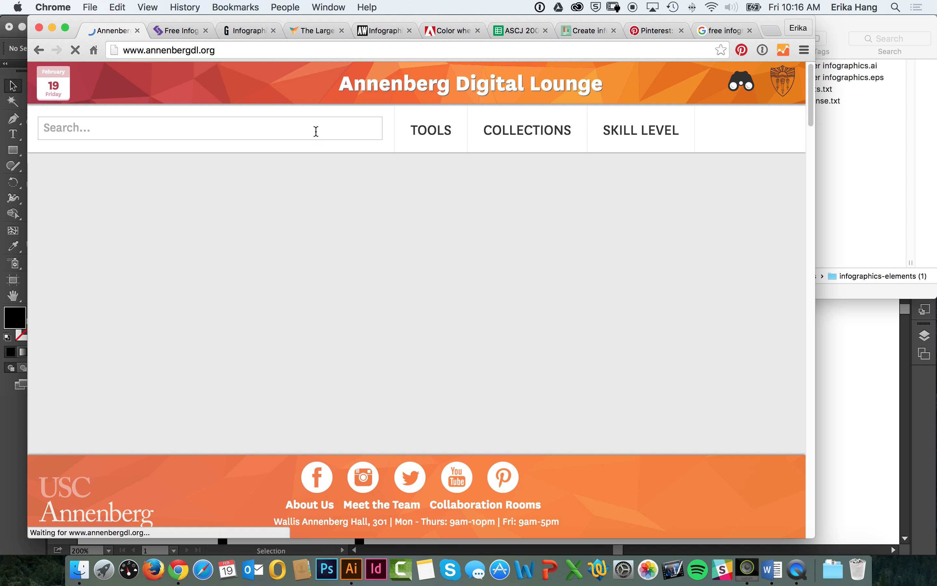
pyautogui.moveTo(535, 134)
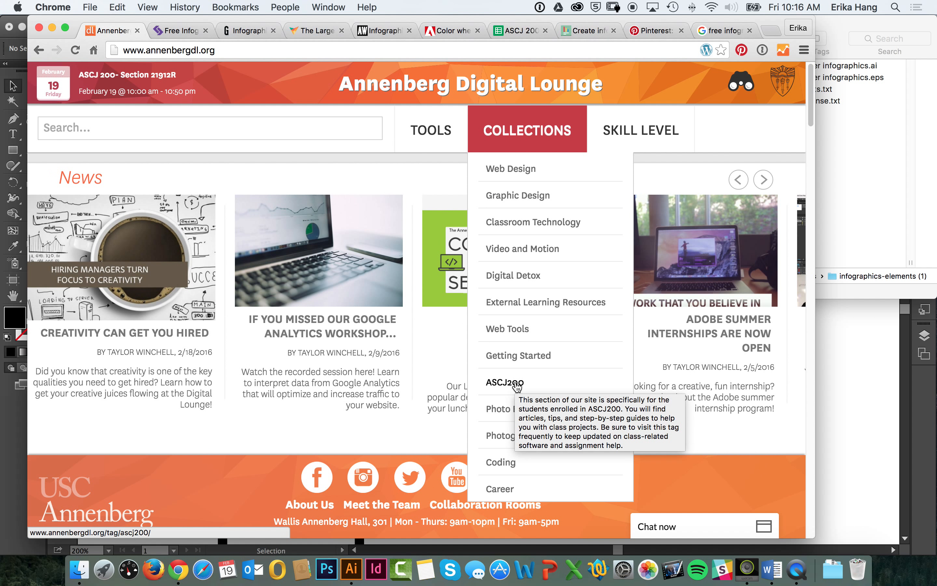
pyautogui.click(517, 384)
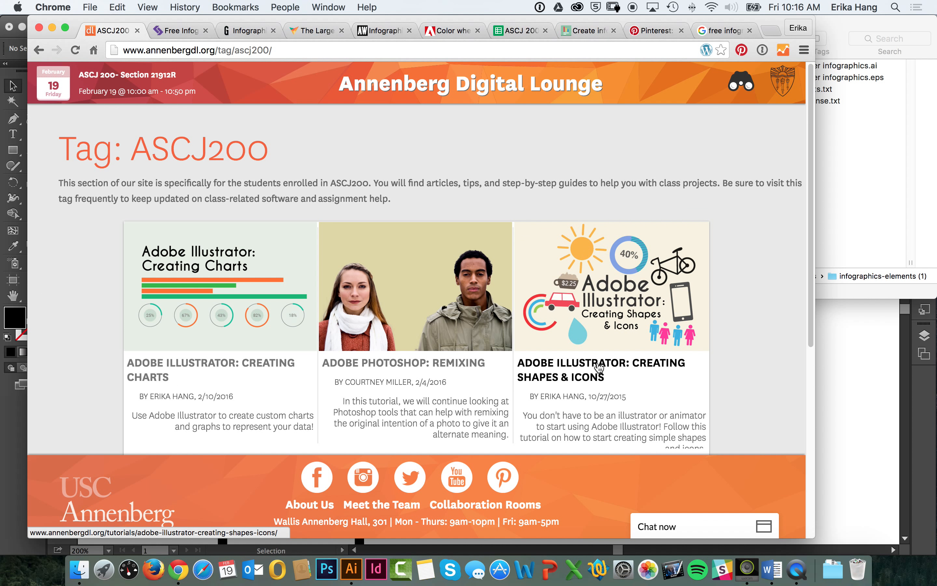
pyautogui.click(601, 365)
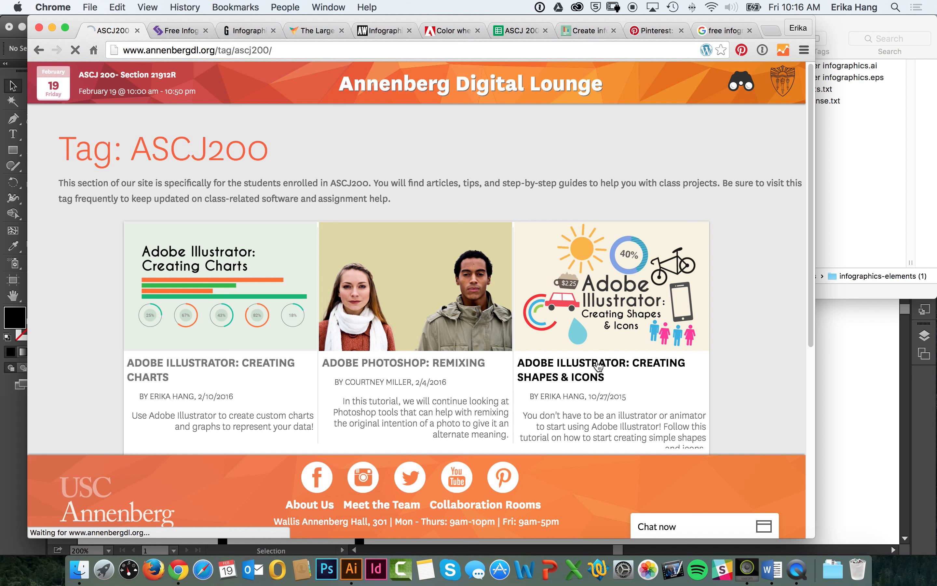
# Step: Review the tutorial's "Using Pre-made Free Assets Online" section and the download and license section of the FreePik article
pyautogui.scroll(-15, 451, 321)
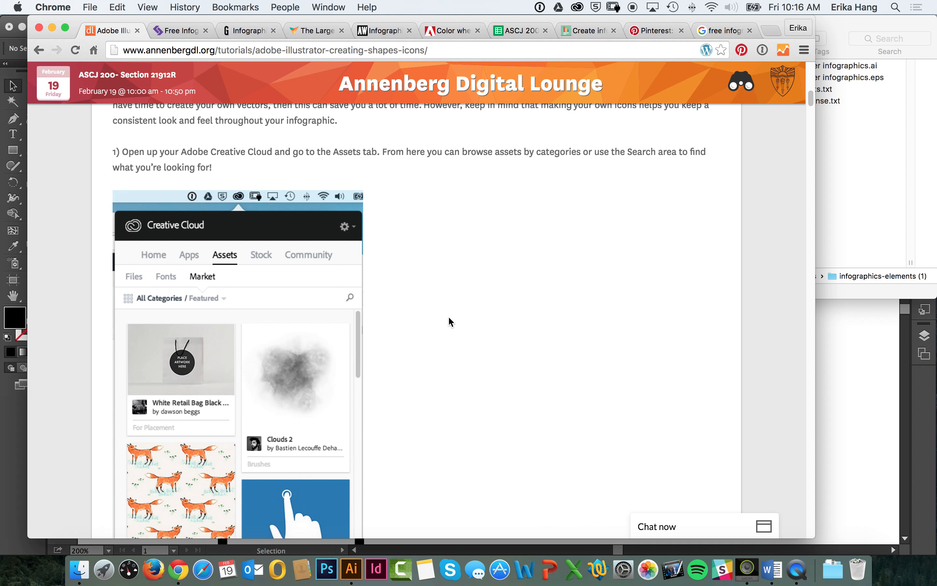
pyautogui.scroll(-20, 451, 322)
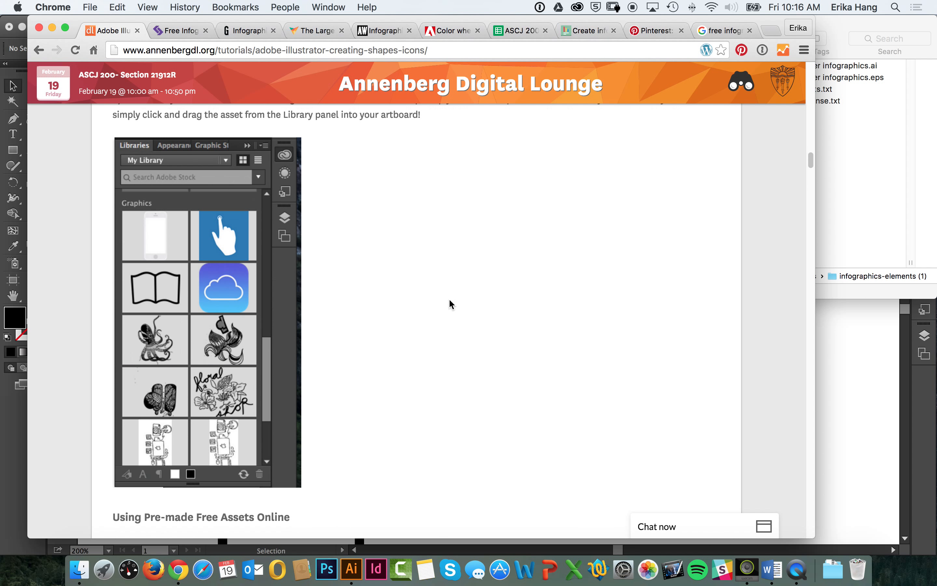
pyautogui.scroll(-10, 451, 304)
pyautogui.scroll(2, 458, 258)
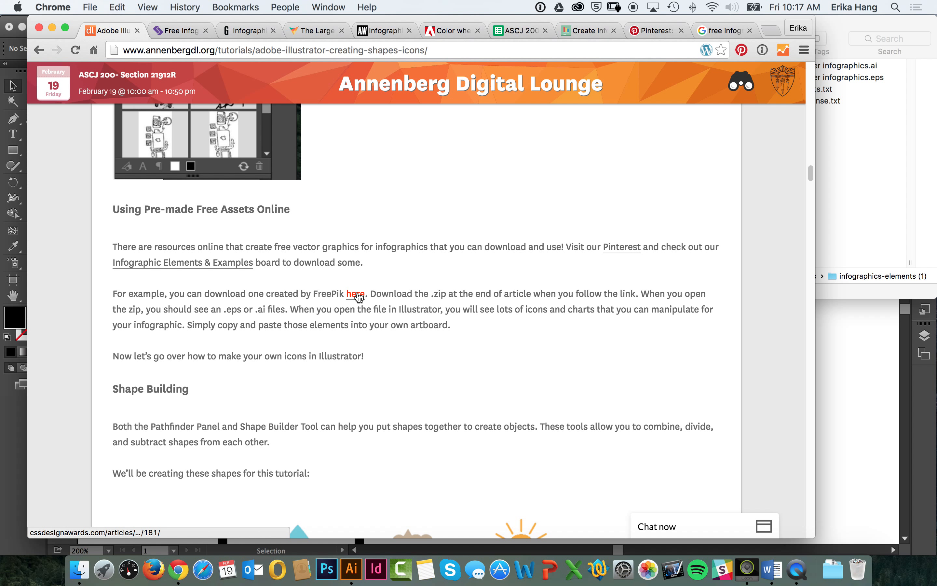
pyautogui.click(191, 34)
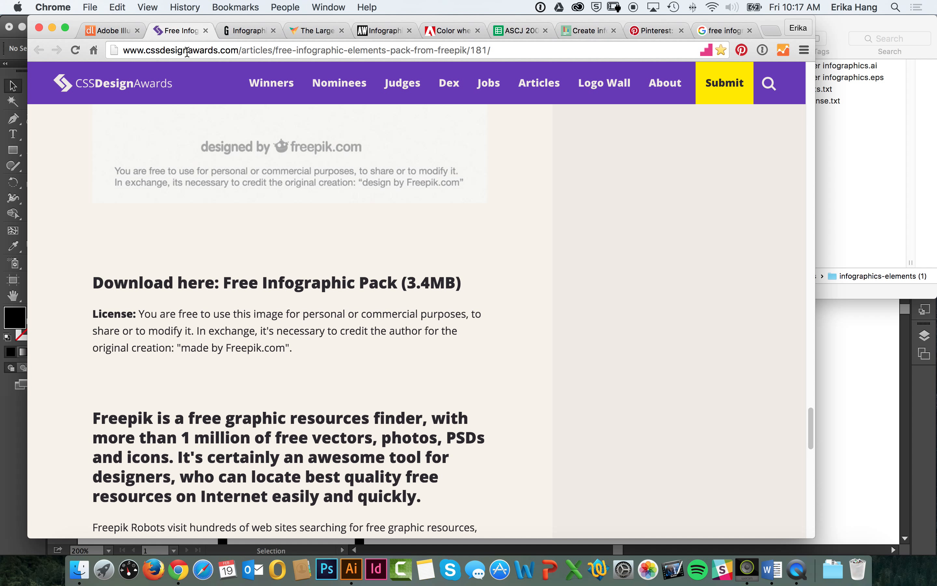
pyautogui.scroll(-9, 210, 130)
pyautogui.scroll(8, 227, 234)
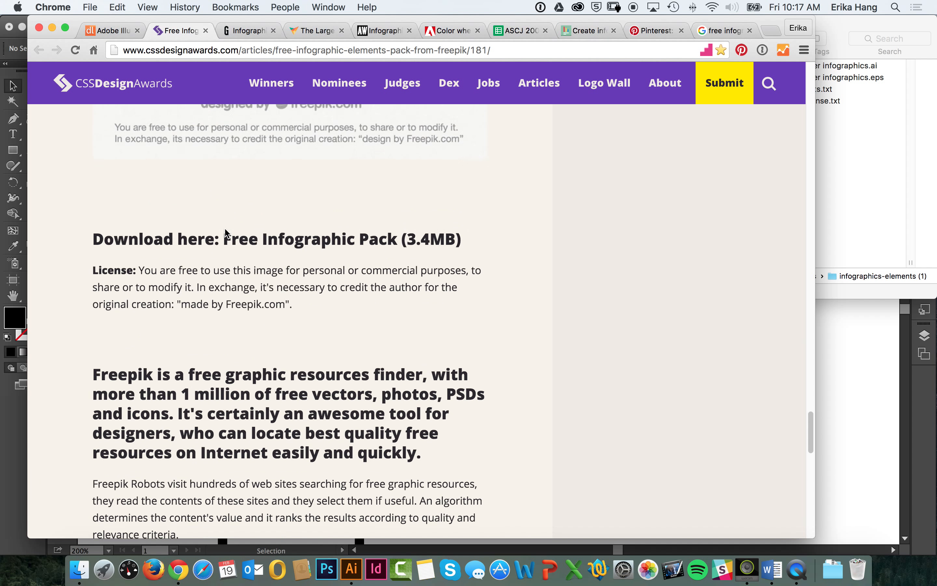
pyautogui.scroll(5, 226, 234)
# Step: Open cover infographics.ai from the downloaded infographics-elements (1) folder in Illustrator and dismiss the missing fonts notice
pyautogui.click(816, 154)
pyautogui.moveTo(588, 42); pyautogui.dragTo(430, 43)
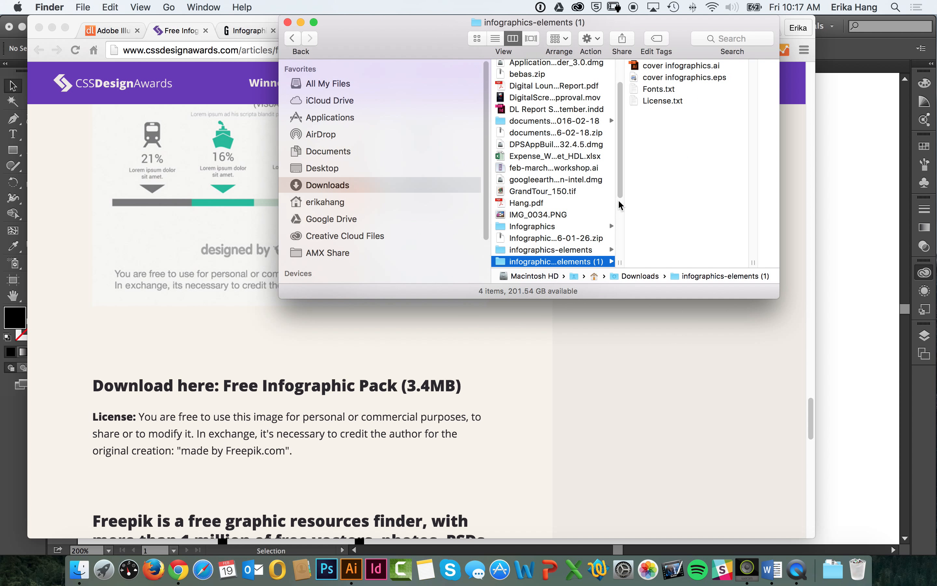
pyautogui.click(681, 65)
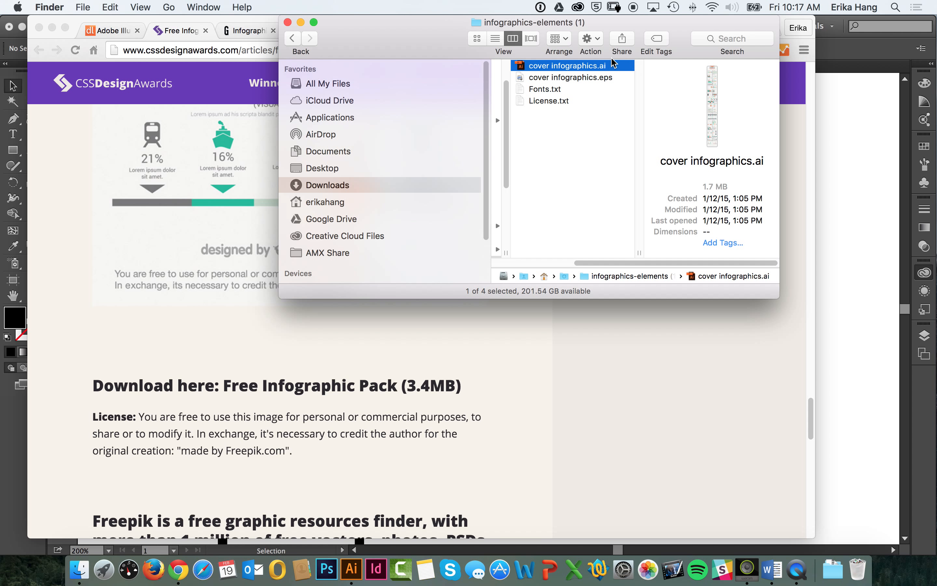
pyautogui.click(600, 77)
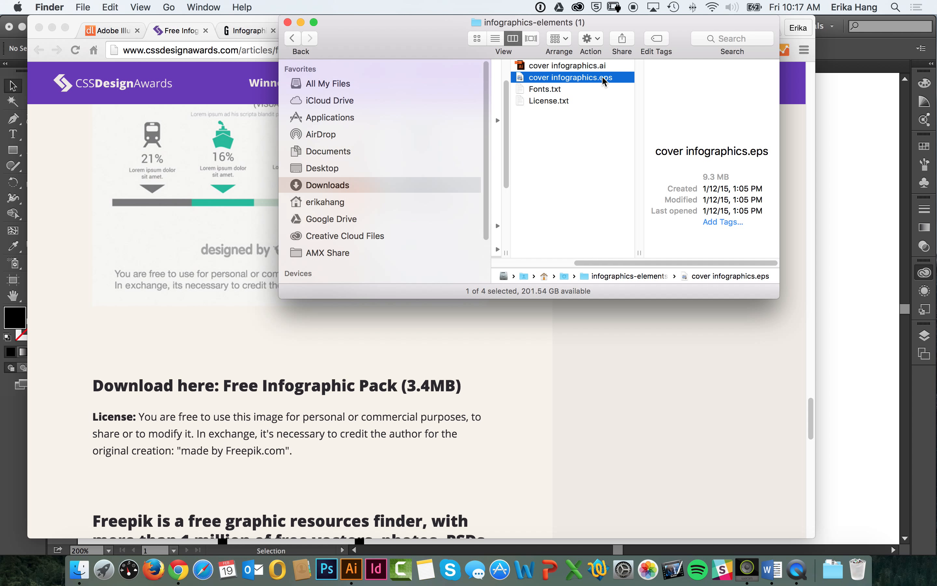
pyautogui.click(595, 68)
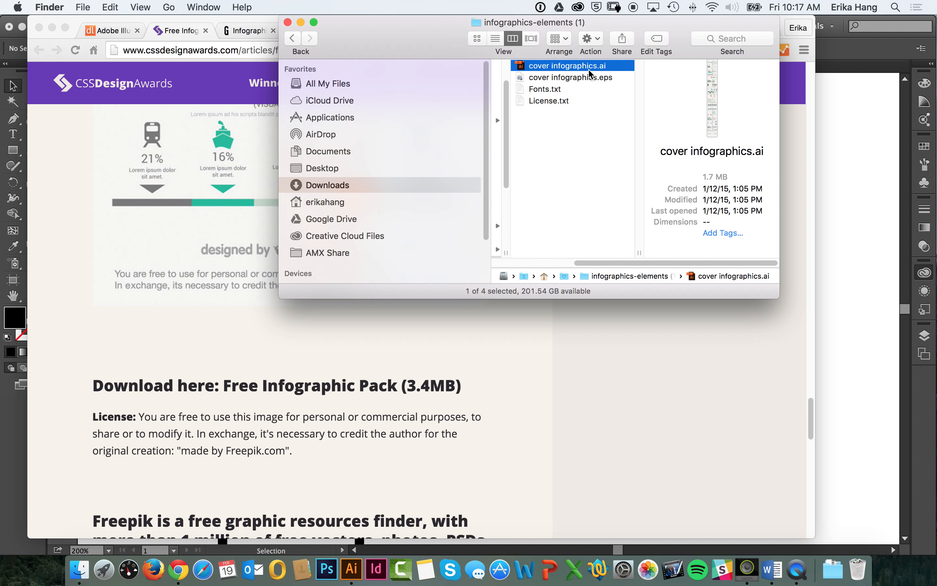
pyautogui.doubleClick(571, 66)
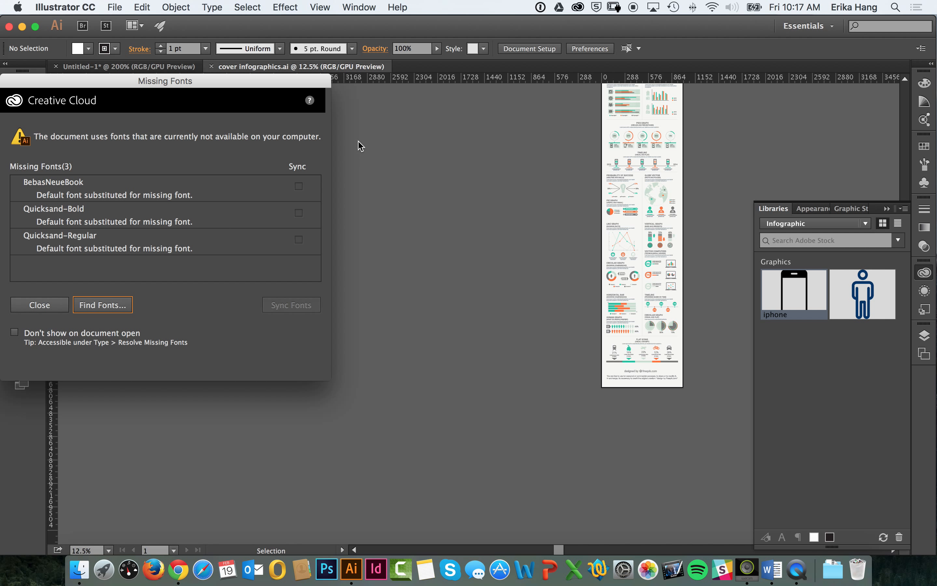
pyautogui.click(50, 307)
# Step: Look over the charts and icons in the infographic elements pack, examining the device, world map and human graph elements at 100%
pyautogui.moveTo(574, 195); pyautogui.dragTo(486, 266)
pyautogui.moveTo(496, 211); pyautogui.dragTo(467, 376)
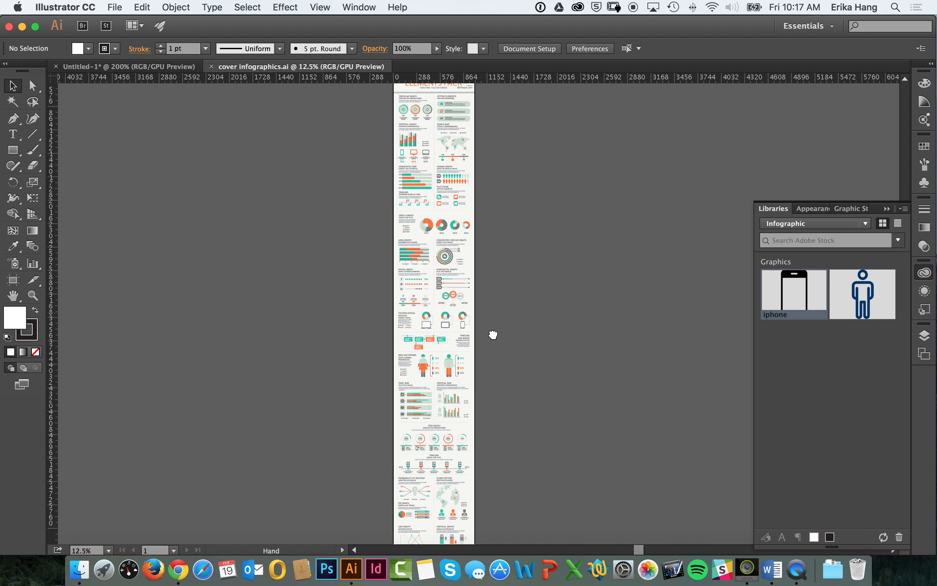
pyautogui.moveTo(509, 277); pyautogui.dragTo(472, 287)
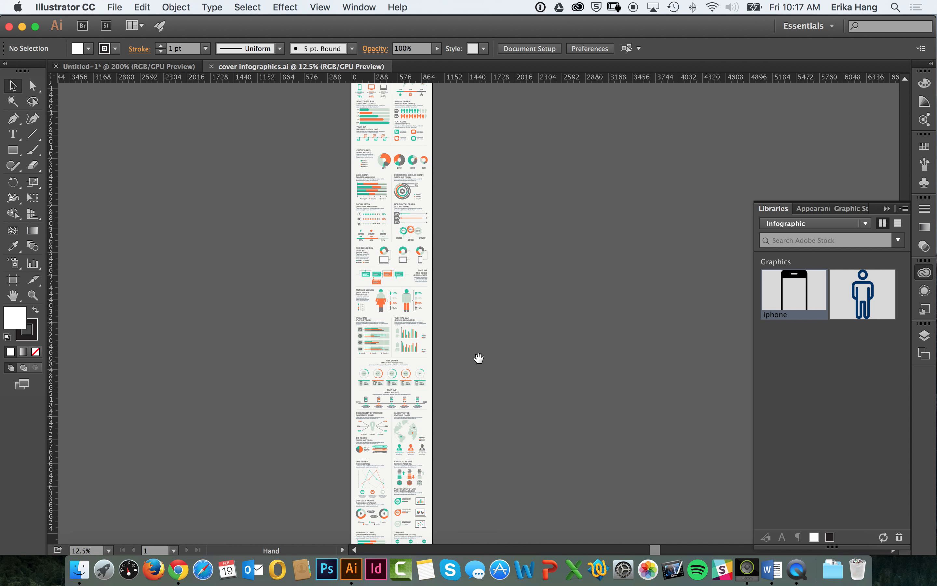
pyautogui.moveTo(482, 342); pyautogui.dragTo(457, 403)
pyautogui.moveTo(483, 276); pyautogui.dragTo(472, 383)
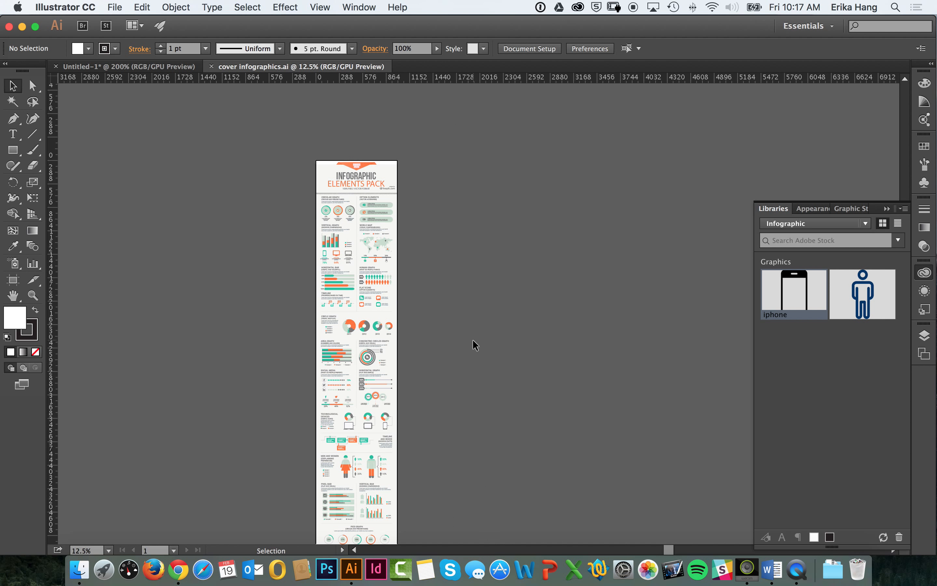
pyautogui.moveTo(487, 332); pyautogui.dragTo(546, 324)
pyautogui.press('super+1')
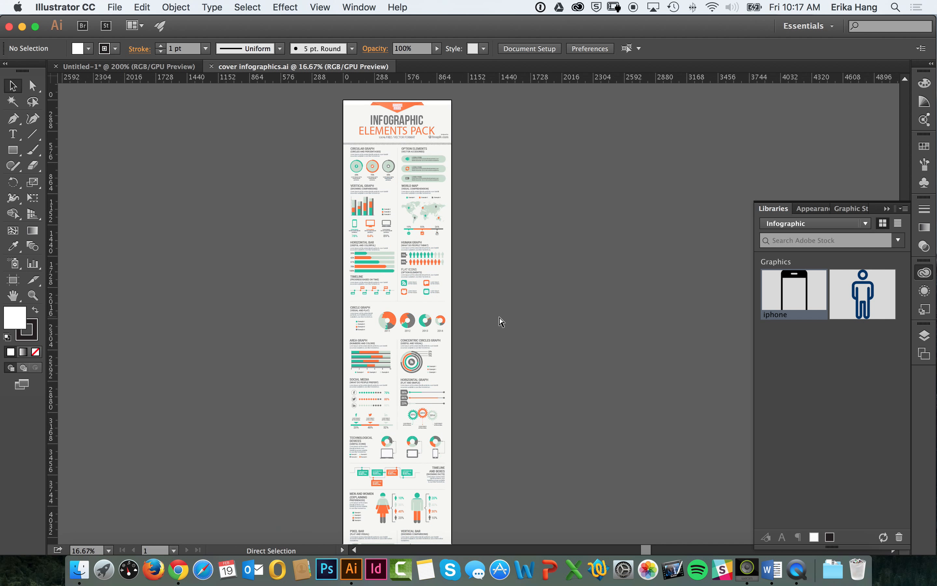
pyautogui.moveTo(287, 181); pyautogui.dragTo(475, 344)
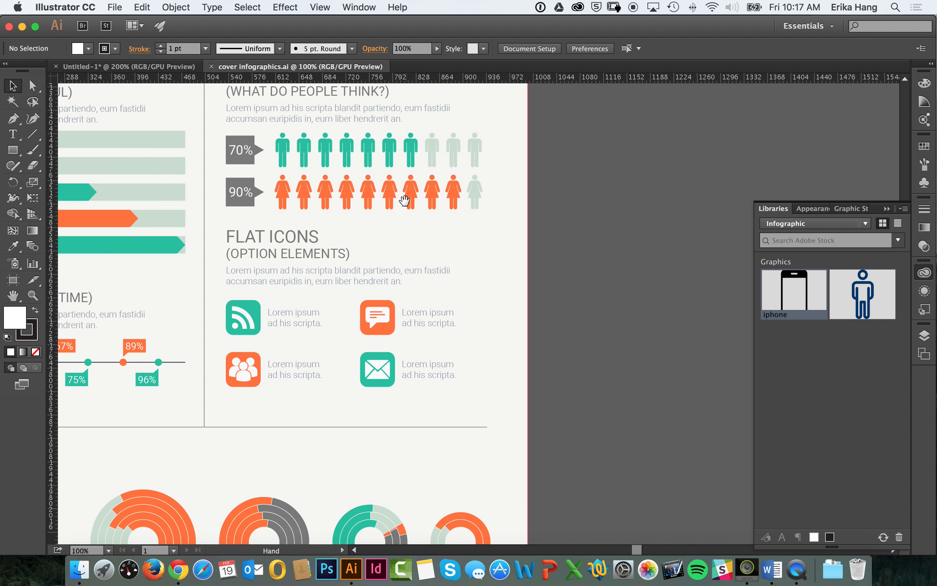
pyautogui.moveTo(372, 143); pyautogui.dragTo(572, 234)
pyautogui.moveTo(531, 167); pyautogui.dragTo(491, 344)
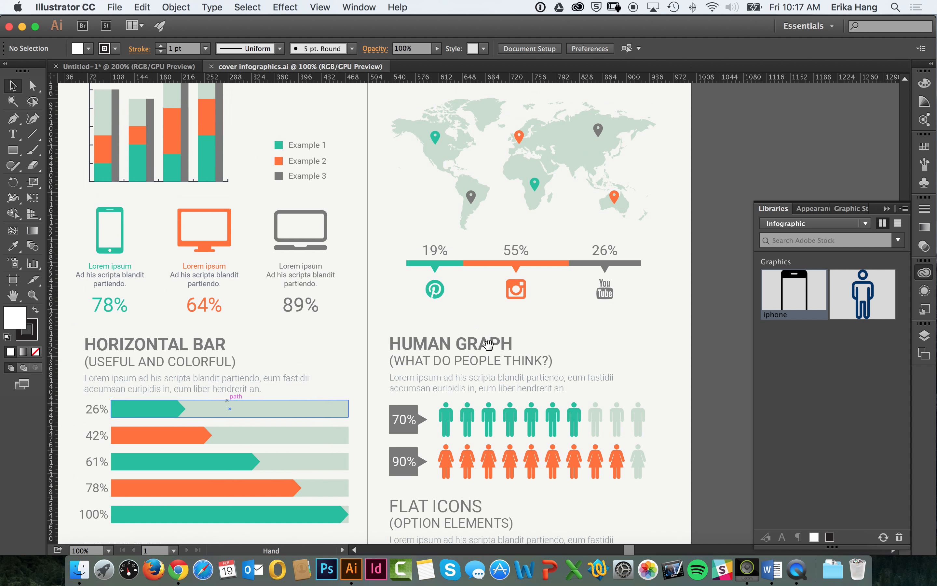
# Step: Select the device icons and the world map in turn to check how the pack's elements are grouped
pyautogui.click(202, 217)
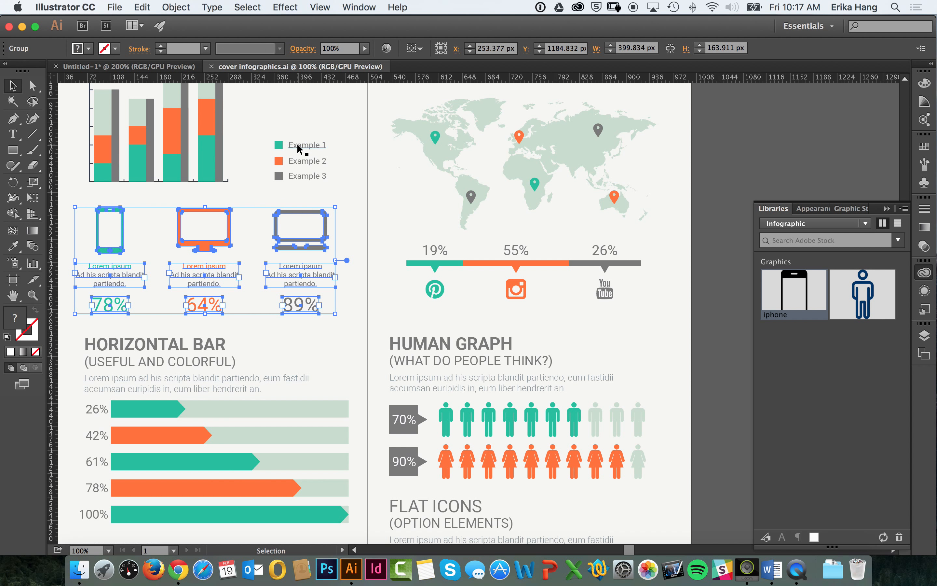
pyautogui.click(316, 157)
pyautogui.click(448, 152)
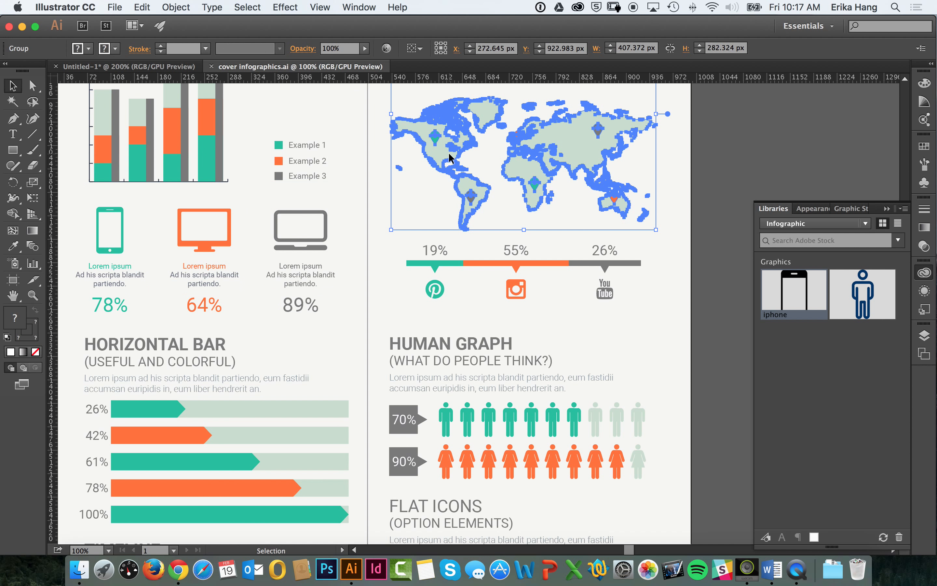
pyautogui.click(668, 230)
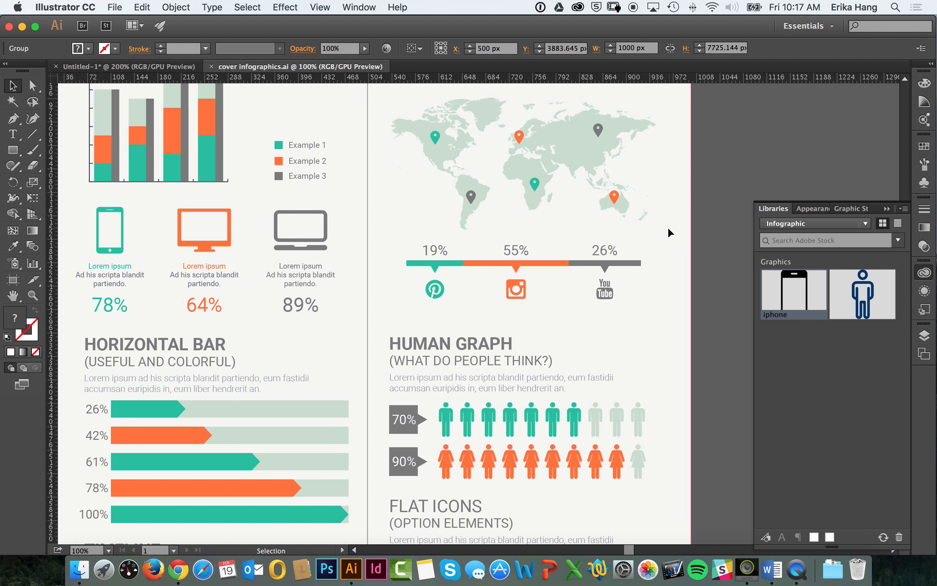
pyautogui.click(565, 152)
# Step: Ungroup the set of phone, monitor and laptop icons with their captions
pyautogui.click(289, 225)
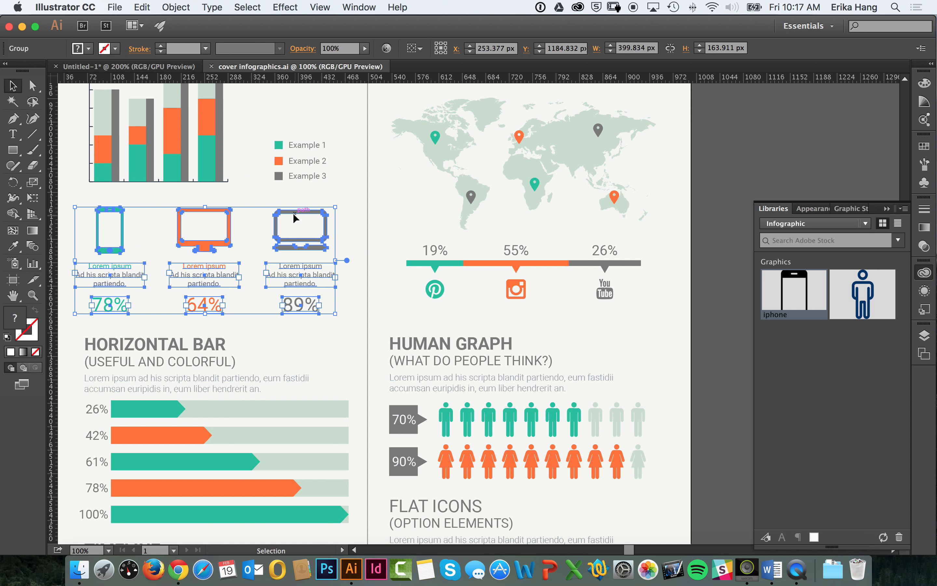
pyautogui.click(188, 5)
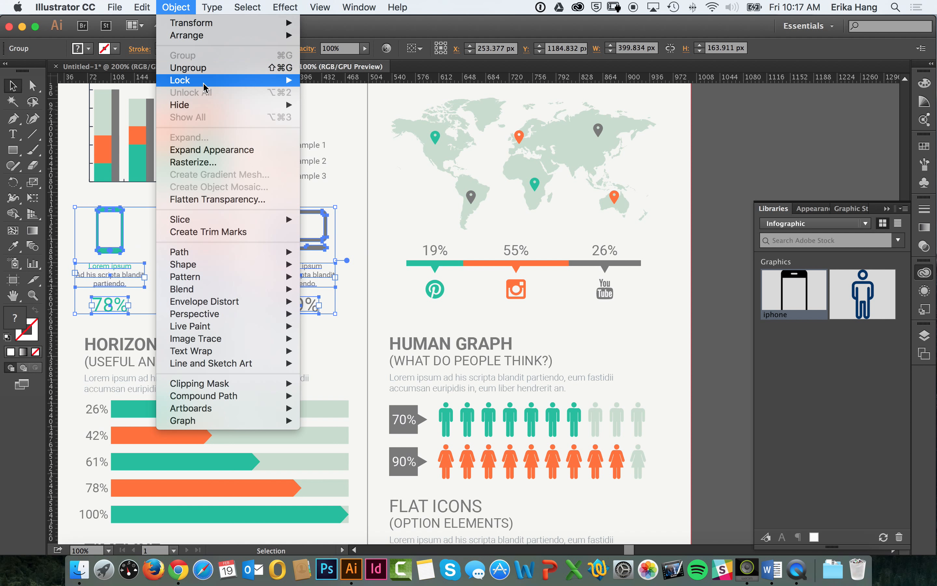
pyautogui.click(207, 73)
pyautogui.click(346, 196)
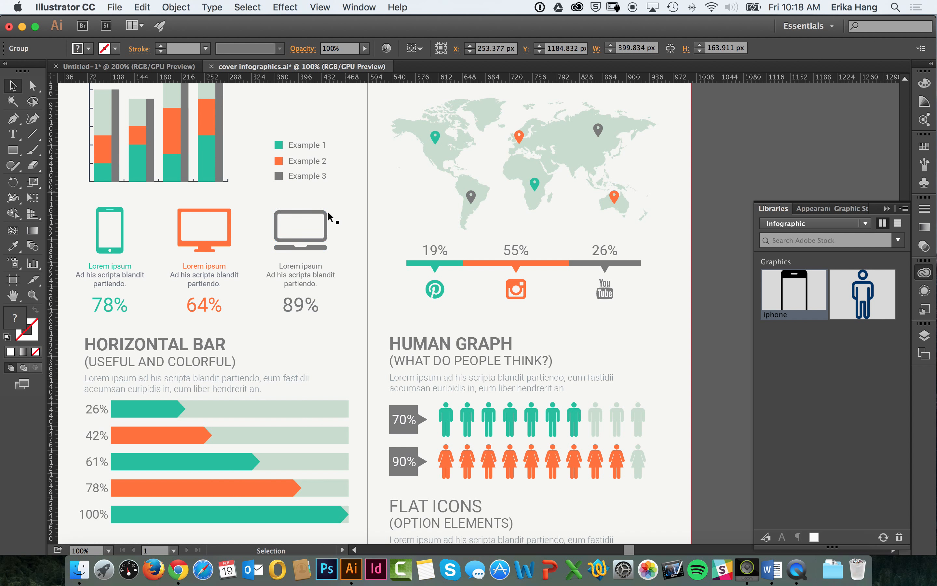
# Step: Ungroup the laptop icon from its caption and percentage text
pyautogui.click(325, 211)
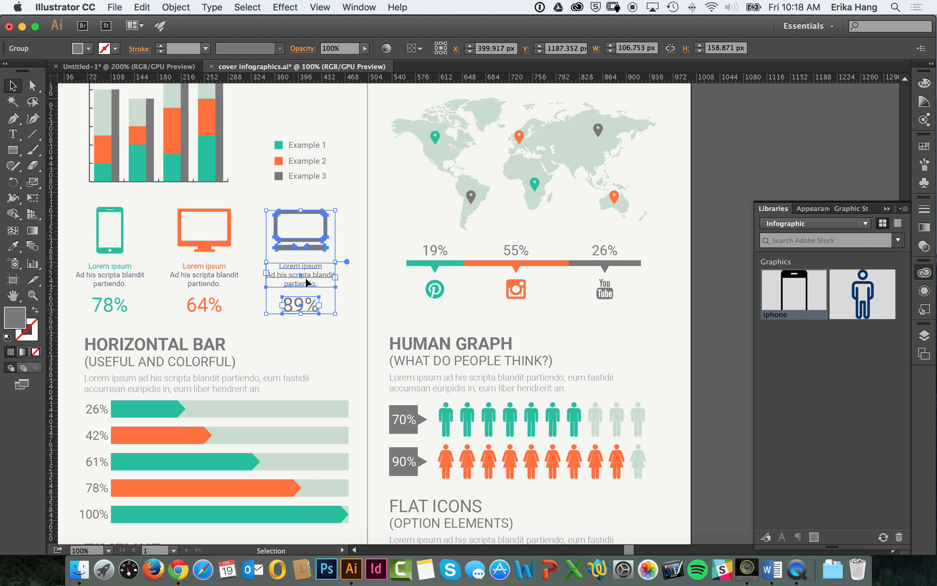
pyautogui.click(340, 213)
pyautogui.click(324, 220)
pyautogui.click(182, 7)
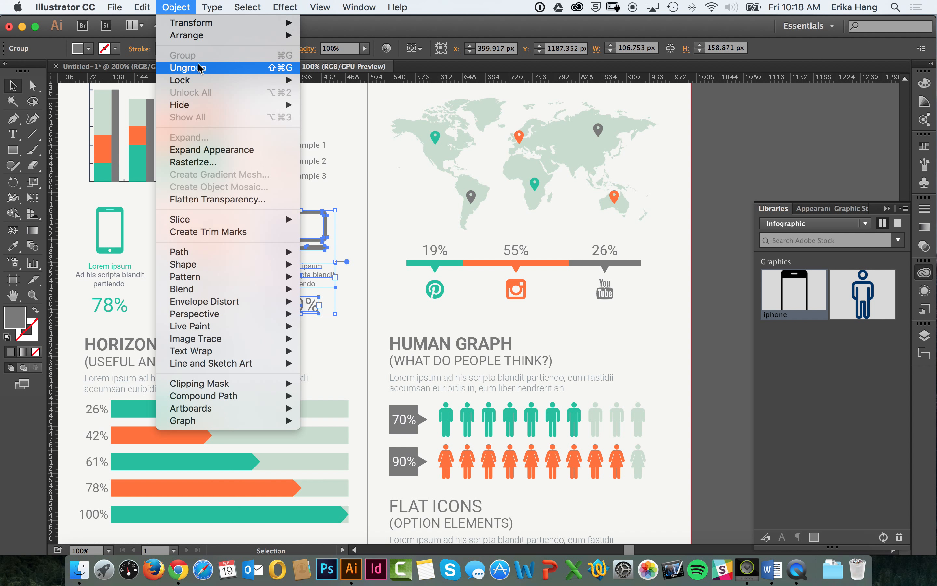
pyautogui.click(199, 69)
pyautogui.click(336, 216)
# Step: Copy the laptop icon into the Untitled-1 document, place it beside the upper phone icon and enlarge it to about twice its size
pyautogui.click(328, 222)
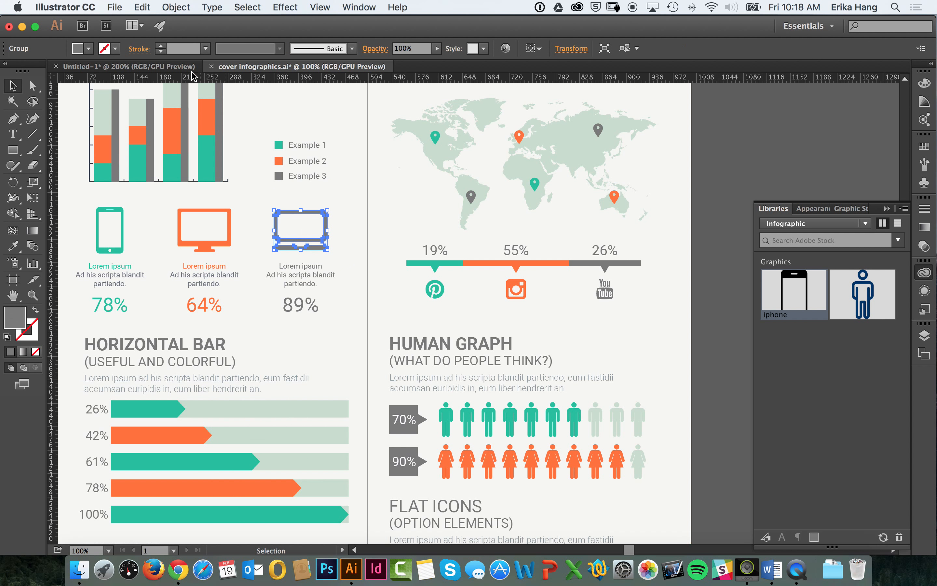
pyautogui.click(181, 69)
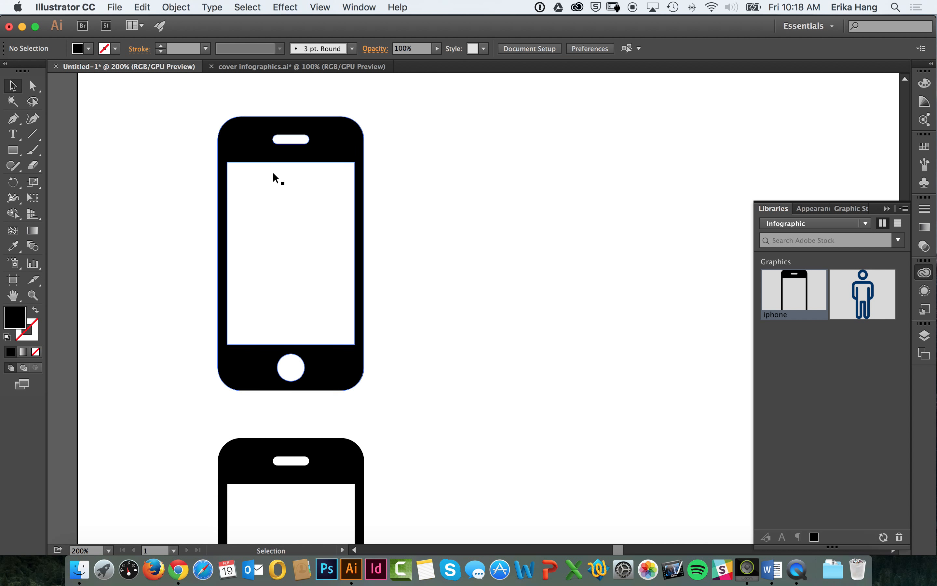
pyautogui.press('super+v')
pyautogui.moveTo(477, 272); pyautogui.dragTo(476, 195)
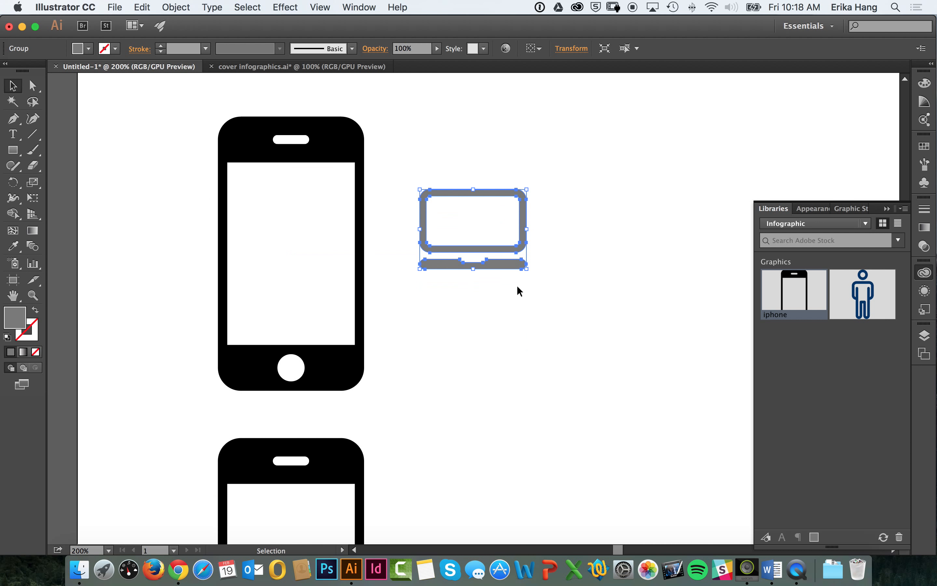
pyautogui.moveTo(526, 267)
pyautogui.mouseDown()
pyautogui.moveTo(585, 347)
pyautogui.moveTo(656, 366)
pyautogui.mouseUp()
pyautogui.click(564, 295)
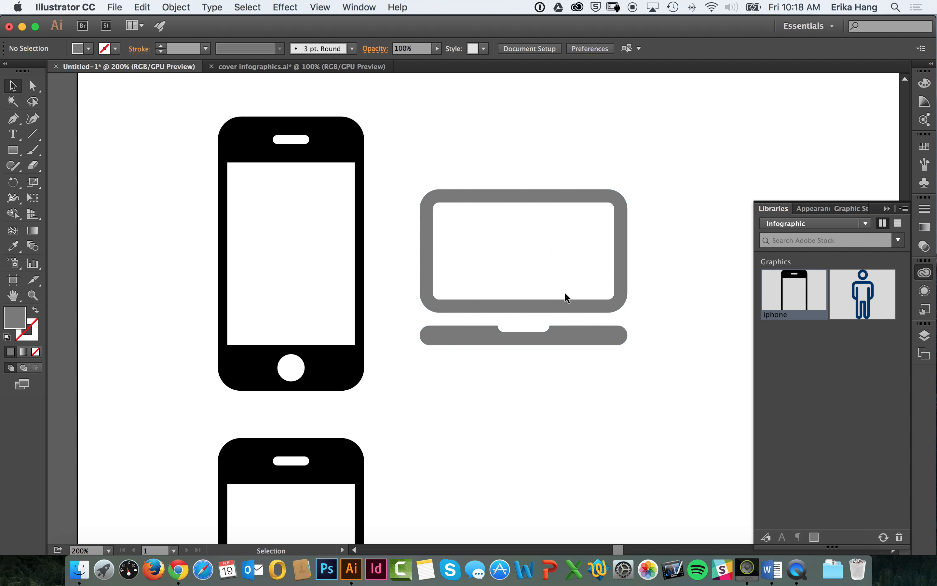
# Step: Recolor the laptop icon beside the middle phone by changing its fill to medium green
pyautogui.click(548, 301)
pyautogui.click(89, 49)
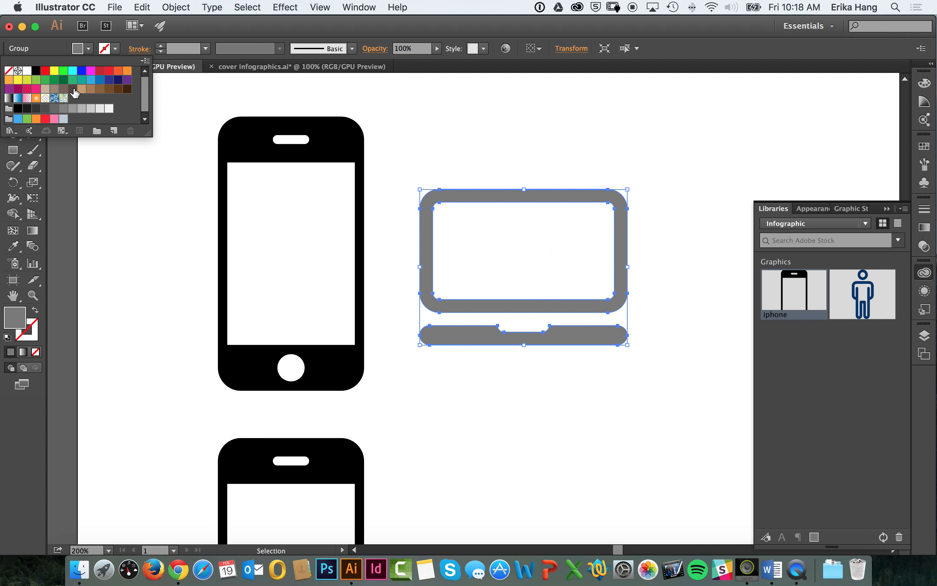
pyautogui.click(45, 81)
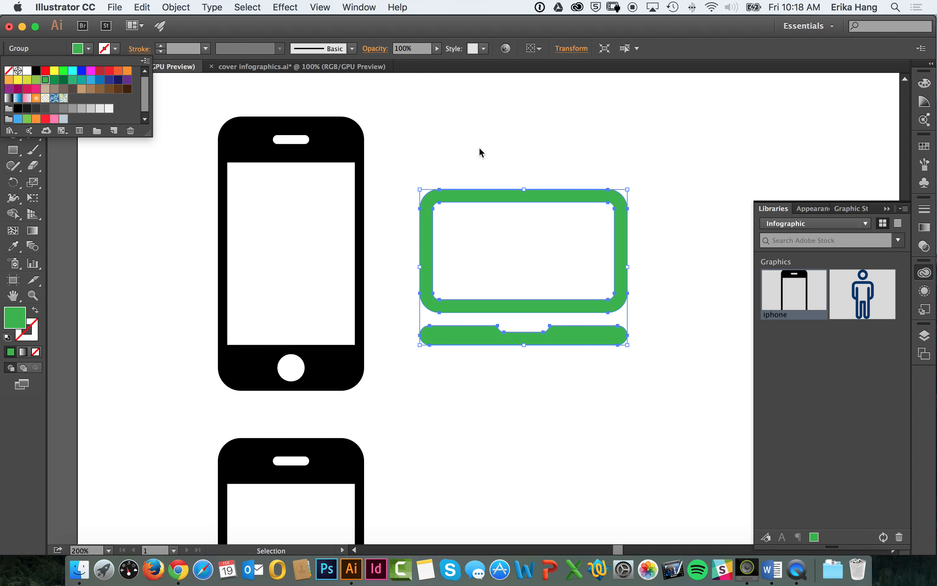
pyautogui.press('Escape')
# Step: Try red and blue fills on the middle phone icon and settle on a tan fill
pyautogui.press('super+minus')
pyautogui.press('super+minus')
pyautogui.press('super+minus')
pyautogui.press('super+minus')
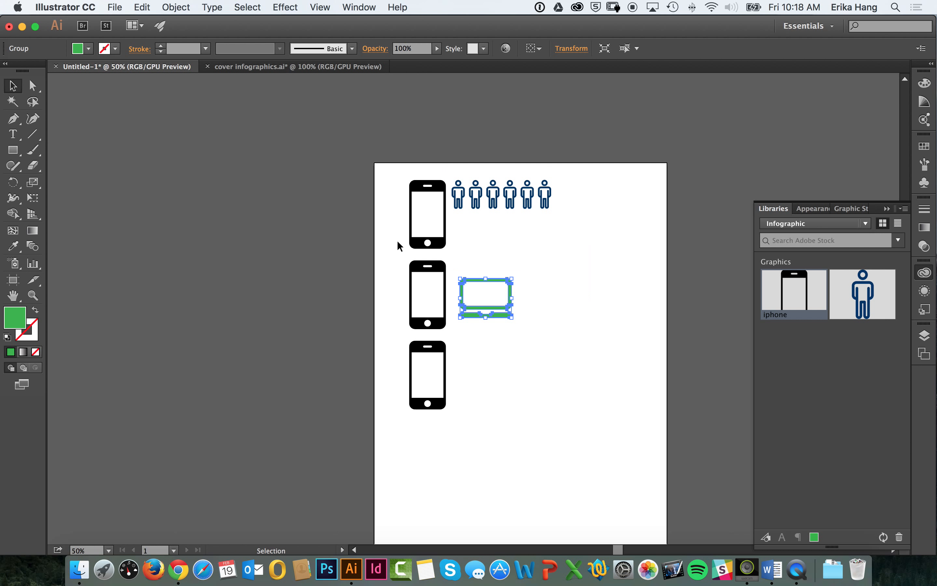
pyautogui.click(370, 307)
pyautogui.moveTo(426, 271); pyautogui.dragTo(461, 276)
pyautogui.click(89, 48)
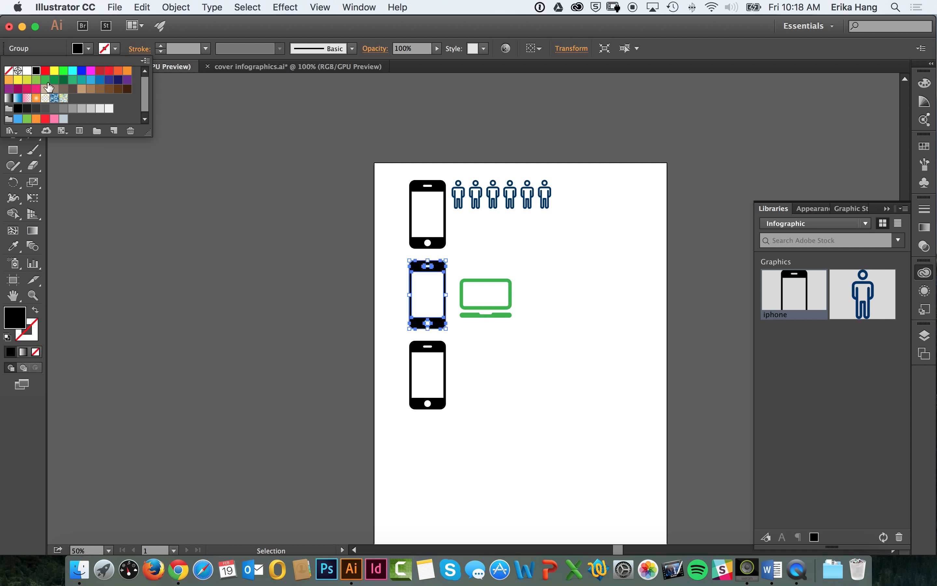
pyautogui.click(27, 80)
pyautogui.click(102, 74)
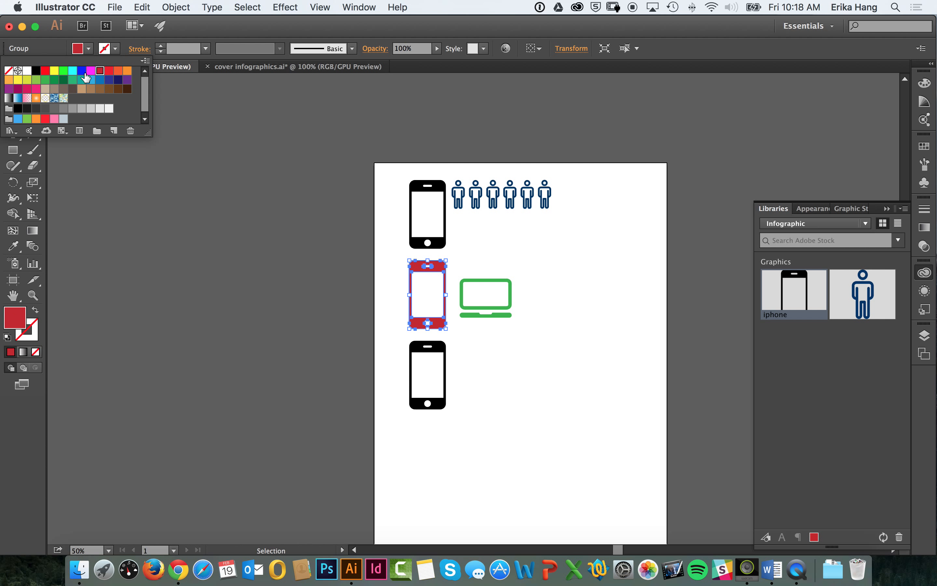
pyautogui.click(81, 70)
pyautogui.click(81, 89)
# Step: Try other swatches on the first person icon in the row beside the upper phone, ending with a bright green fill
pyautogui.click(460, 205)
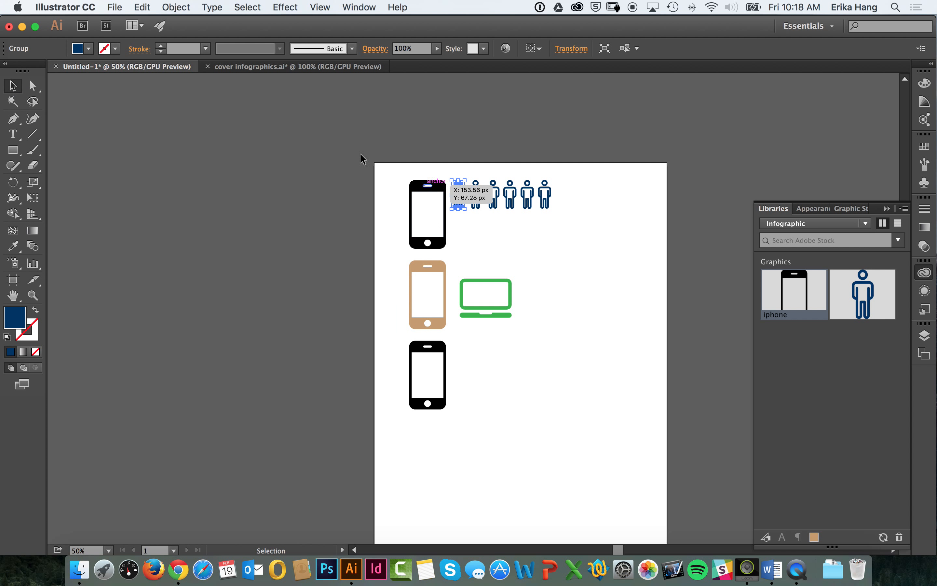
pyautogui.click(89, 49)
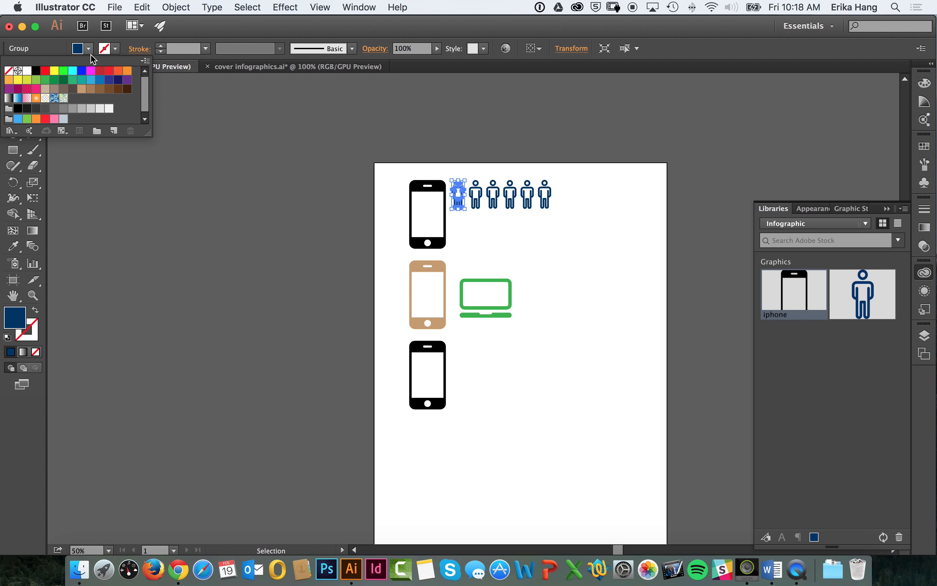
pyautogui.click(128, 79)
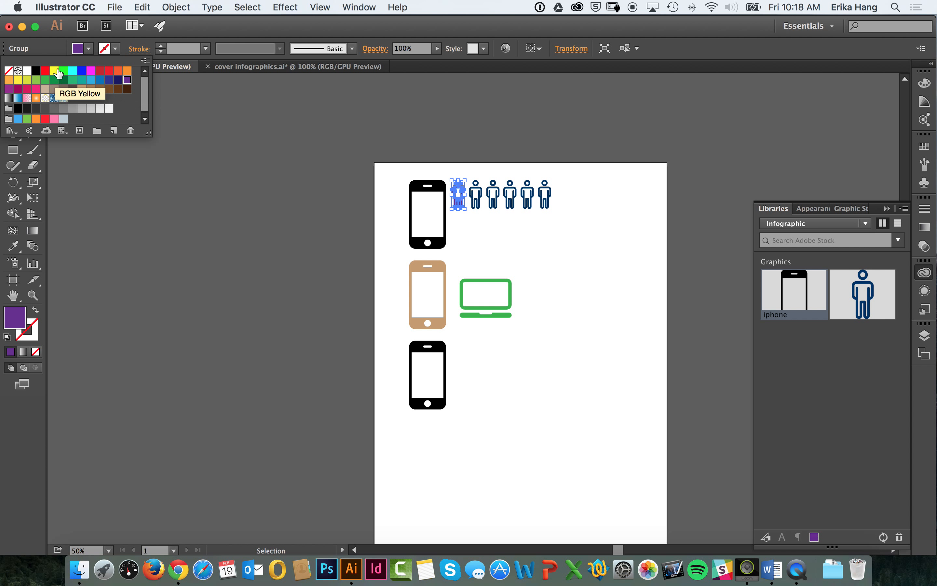
pyautogui.click(56, 71)
pyautogui.click(64, 70)
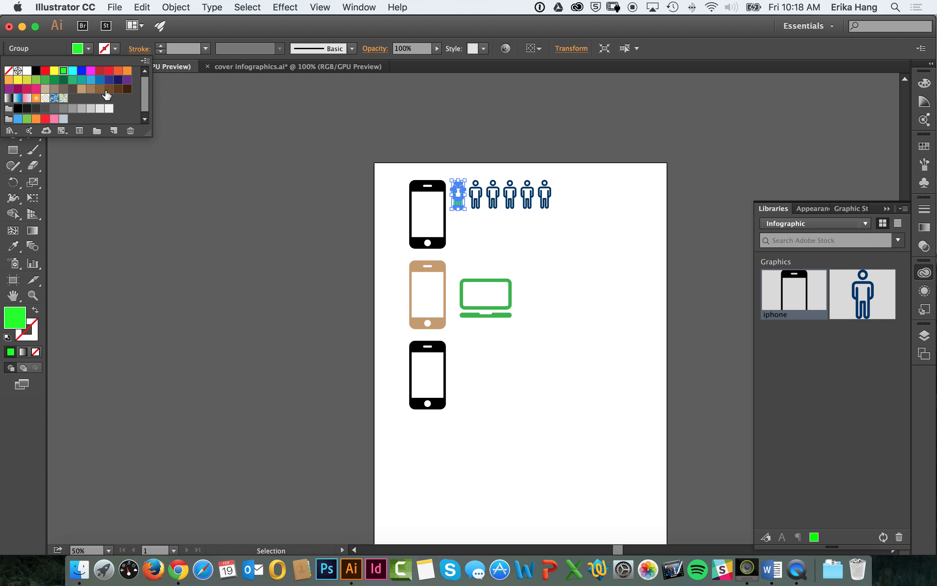
pyautogui.click(246, 112)
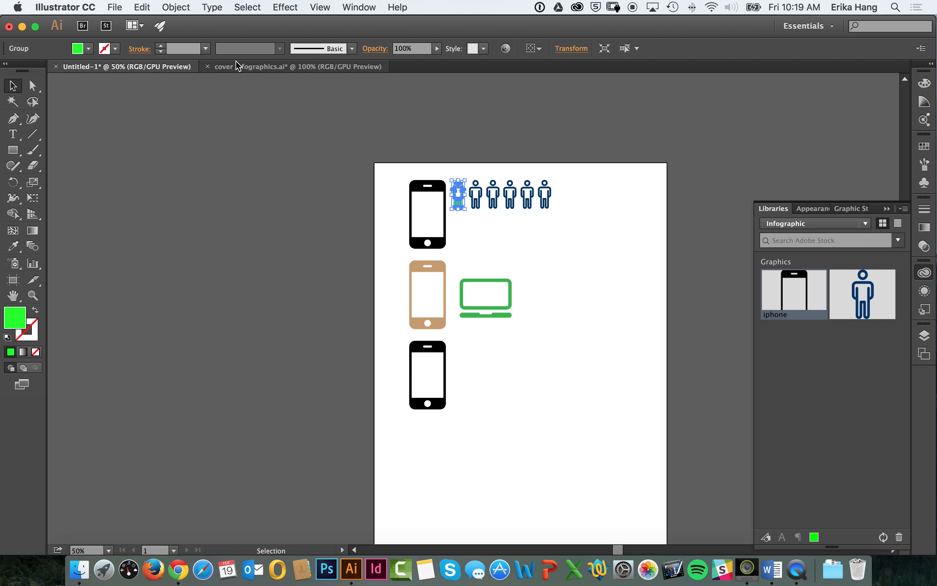
# Step: Check the world map in the cover infographics document, and review the pack's download and license section in Chrome
pyautogui.click(299, 69)
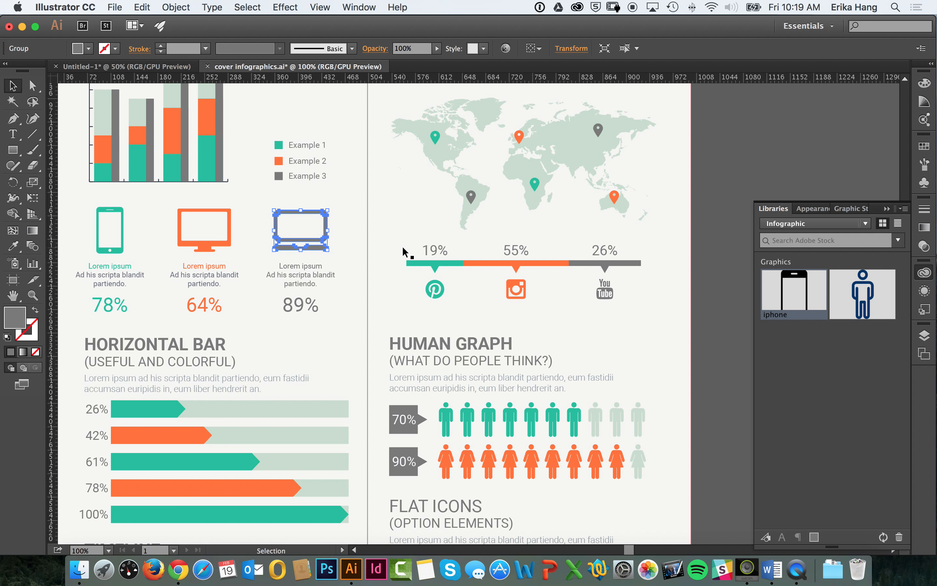
pyautogui.click(484, 194)
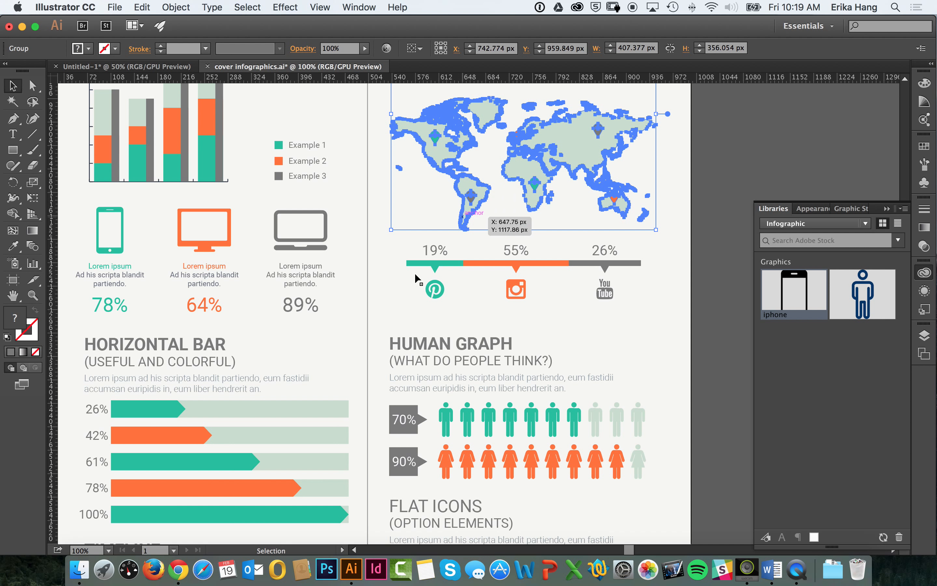
pyautogui.click(178, 569)
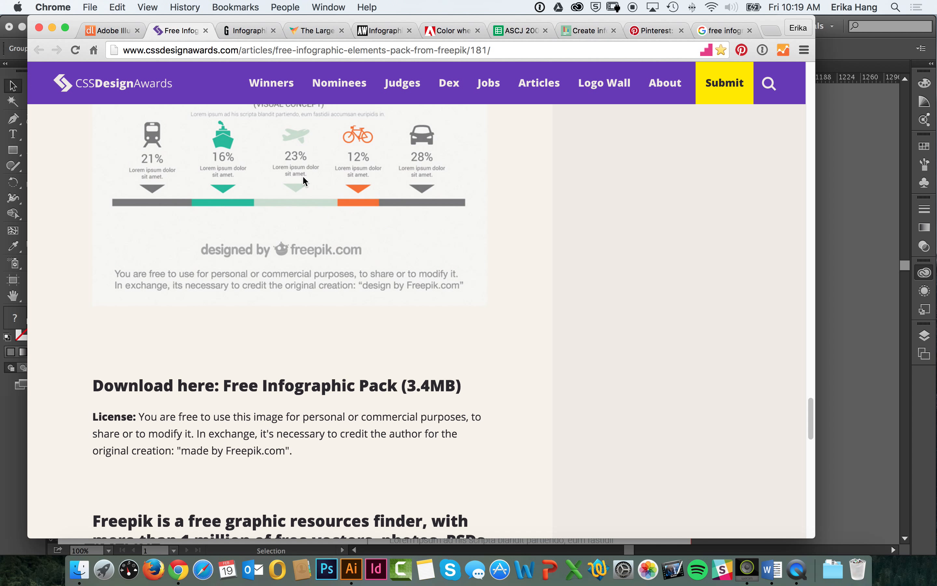
pyautogui.scroll(15, 304, 181)
pyautogui.scroll(-10, 800, 432)
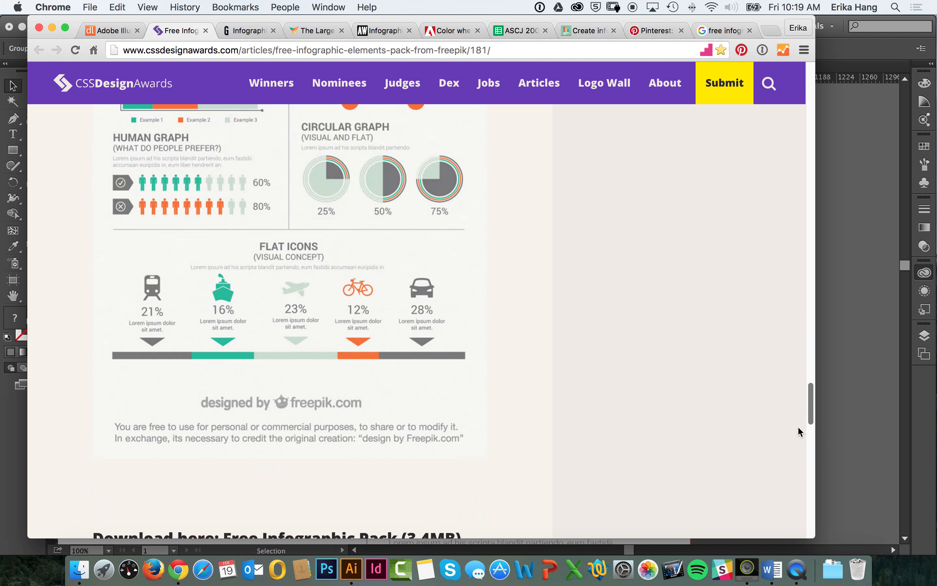
pyautogui.scroll(-6, 800, 431)
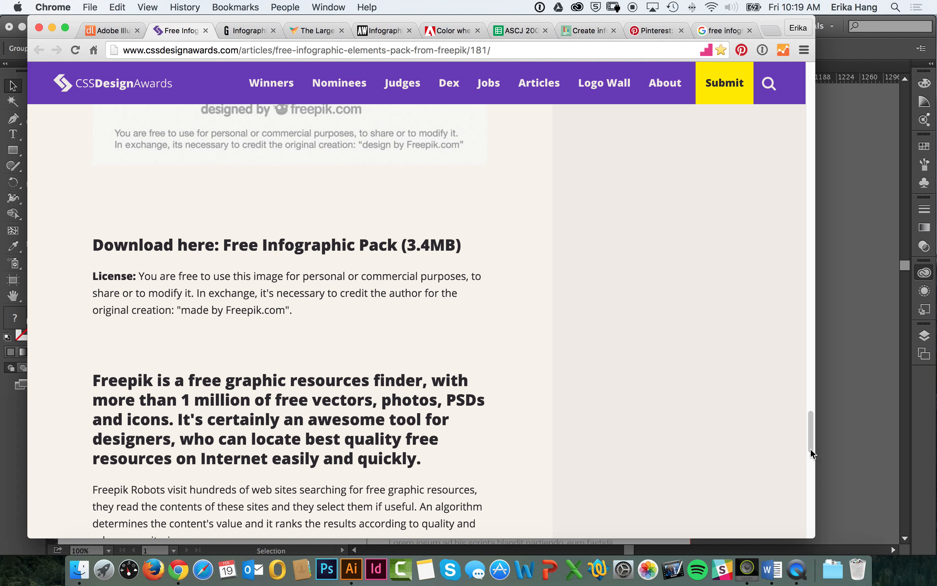
pyautogui.moveTo(814, 438); pyautogui.dragTo(748, 431)
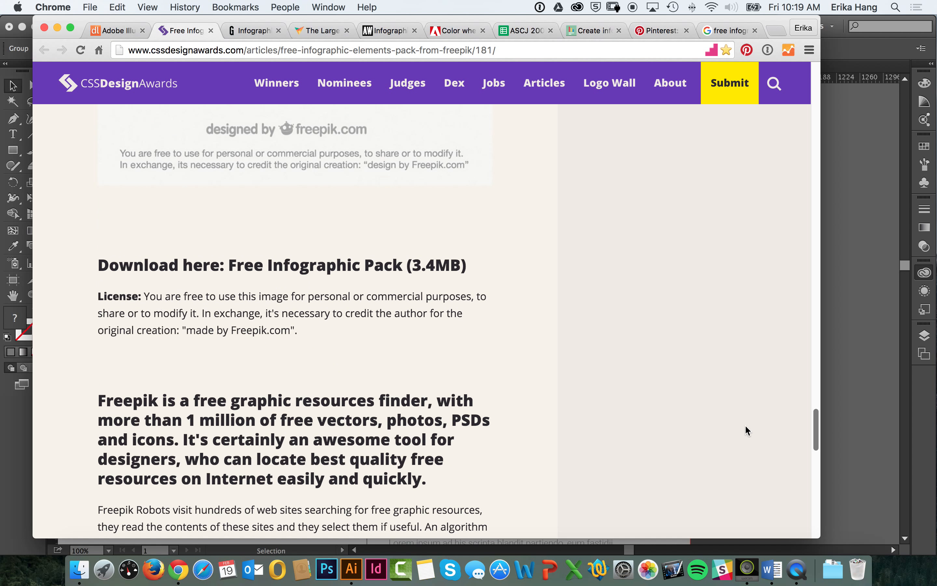
# Step: Switch to Finder to compare cover infographics.ai with cover infographics.eps in the downloaded folder, and return to Illustrator
pyautogui.click(82, 570)
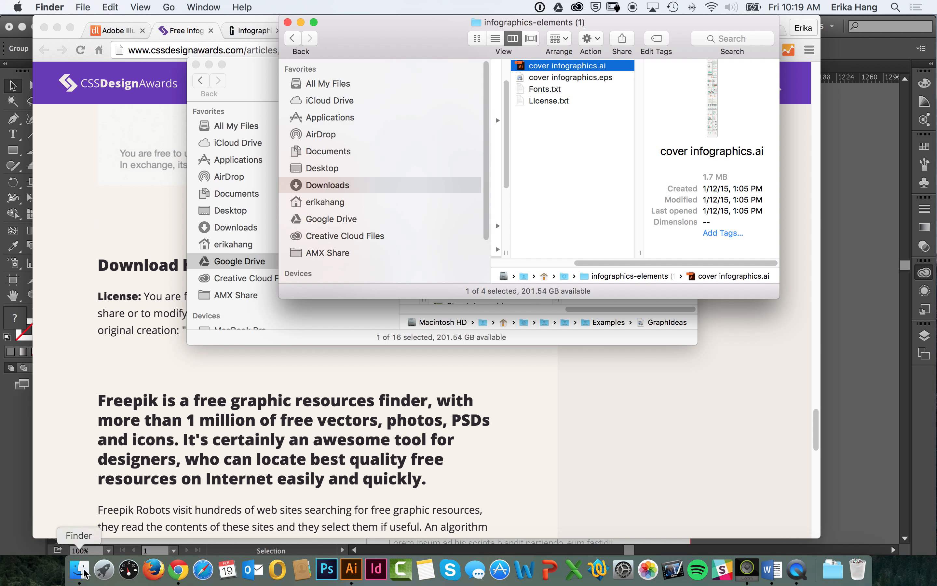
pyautogui.click(564, 79)
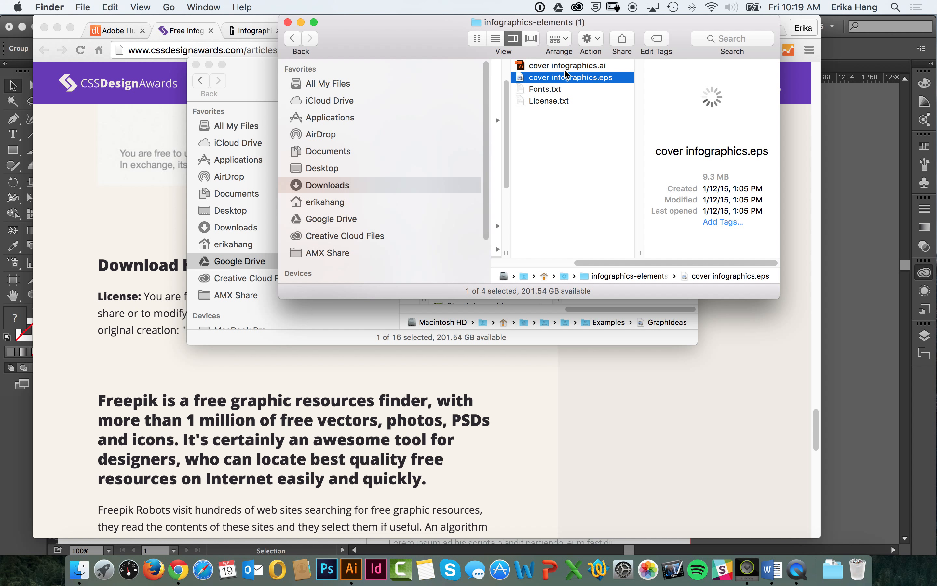
pyautogui.click(565, 69)
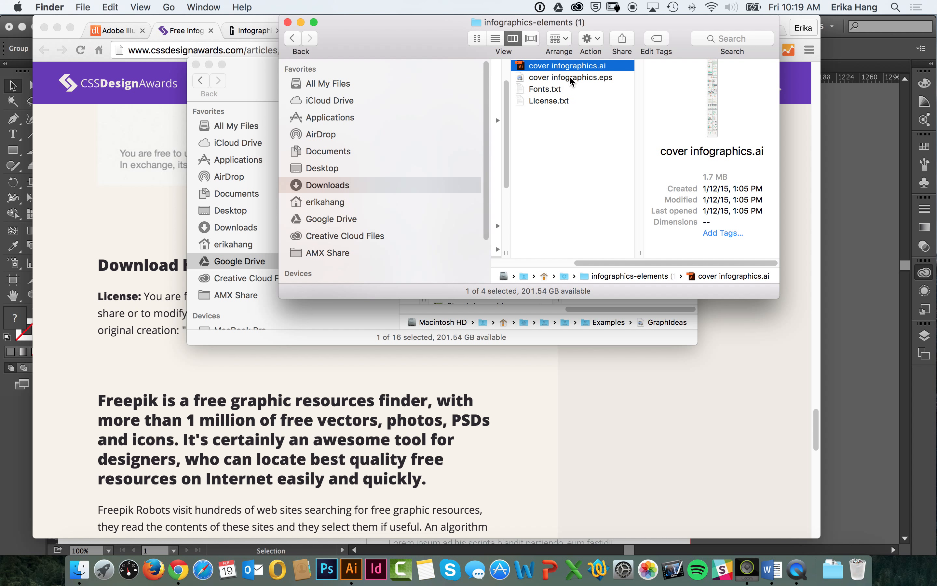
pyautogui.click(597, 79)
pyautogui.click(602, 69)
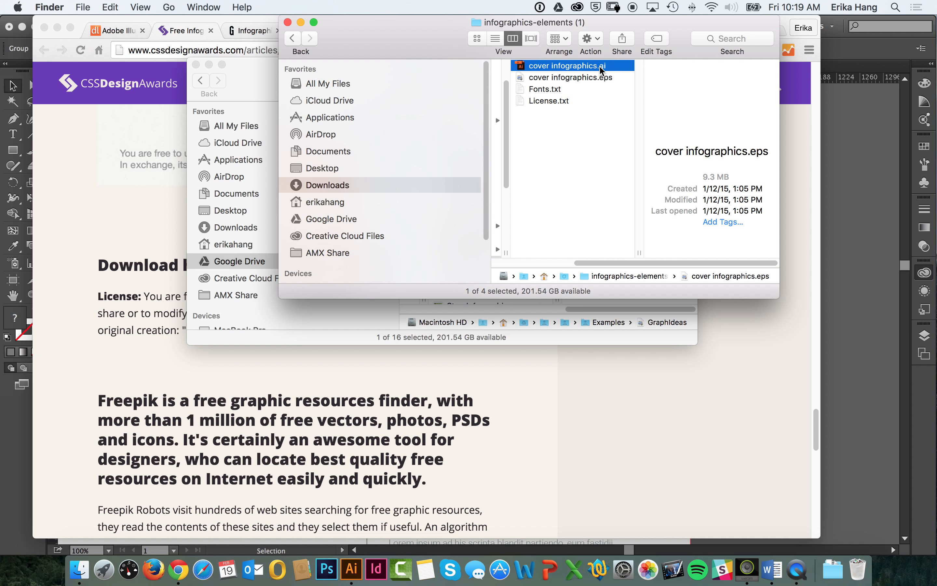
pyautogui.click(857, 149)
pyautogui.click(747, 147)
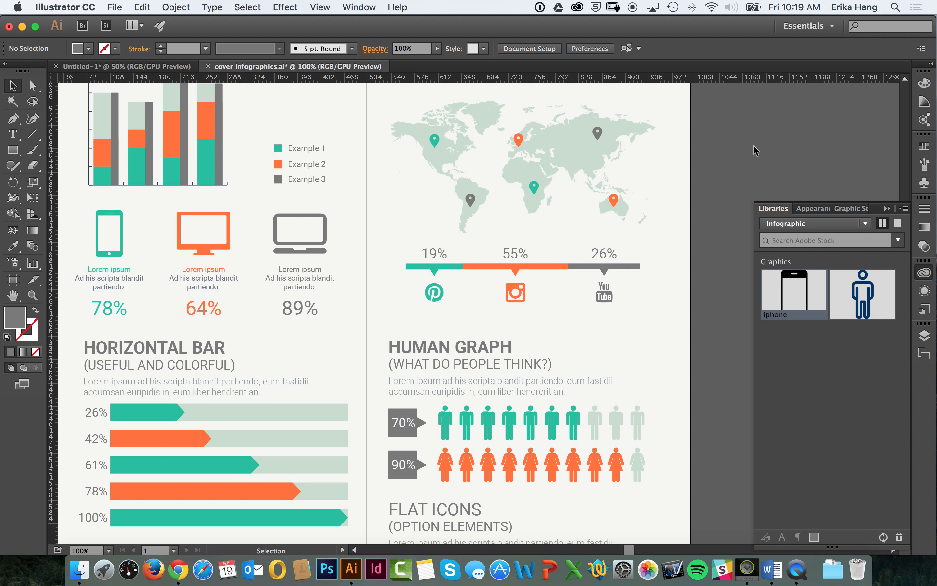
# Step: Ungroup the Human Graph section to separate its heading and text from the rows of people
pyautogui.press('space')
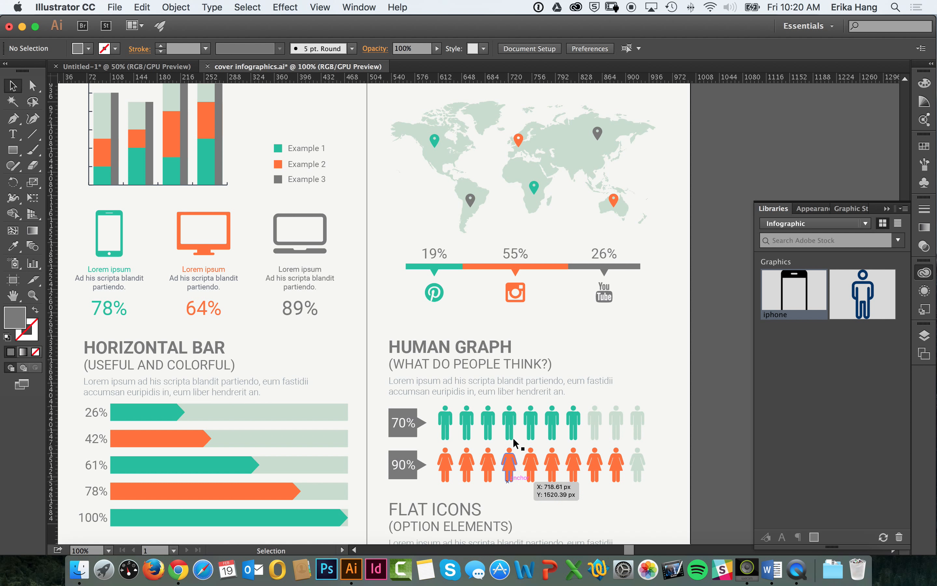
pyautogui.click(509, 421)
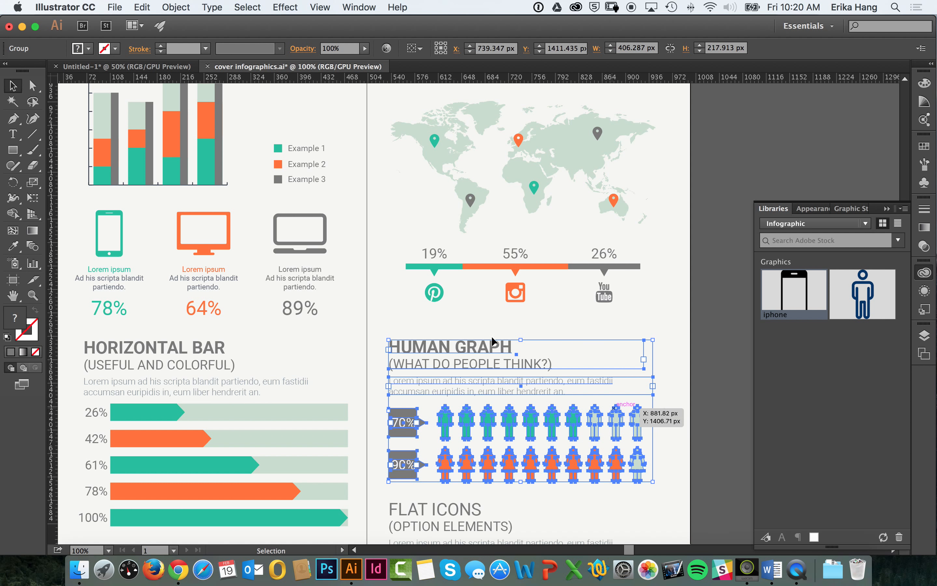
pyautogui.click(176, 7)
pyautogui.click(204, 66)
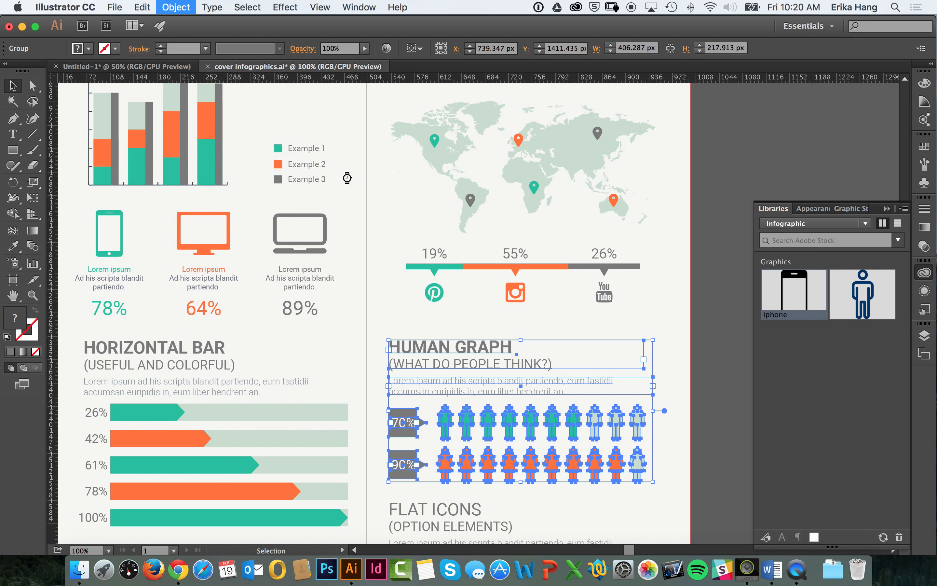
pyautogui.click(698, 366)
# Step: Copy the two rows of people with their 70% and 90% labels into Untitled-1 and place them above the green laptop, offset to its right
pyautogui.click(635, 422)
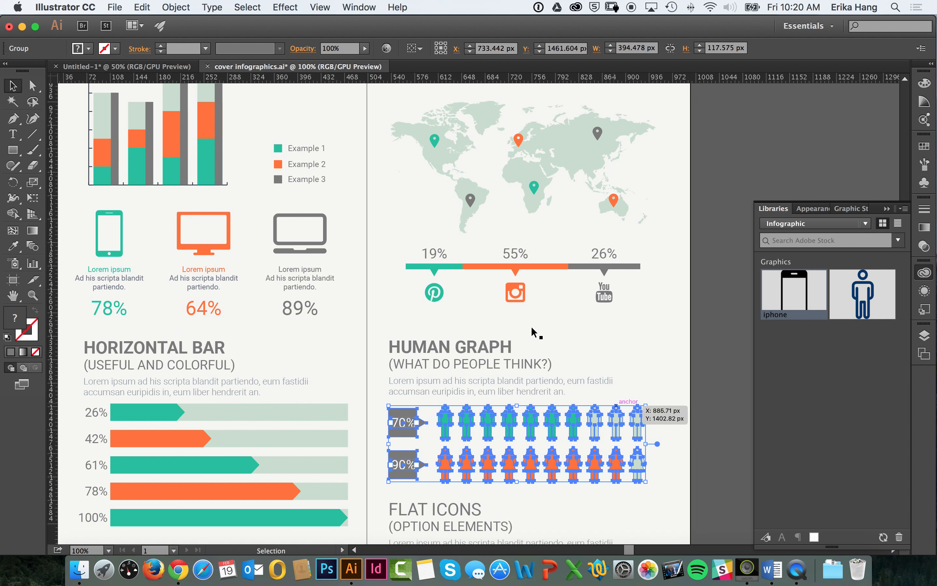
pyautogui.click(176, 7)
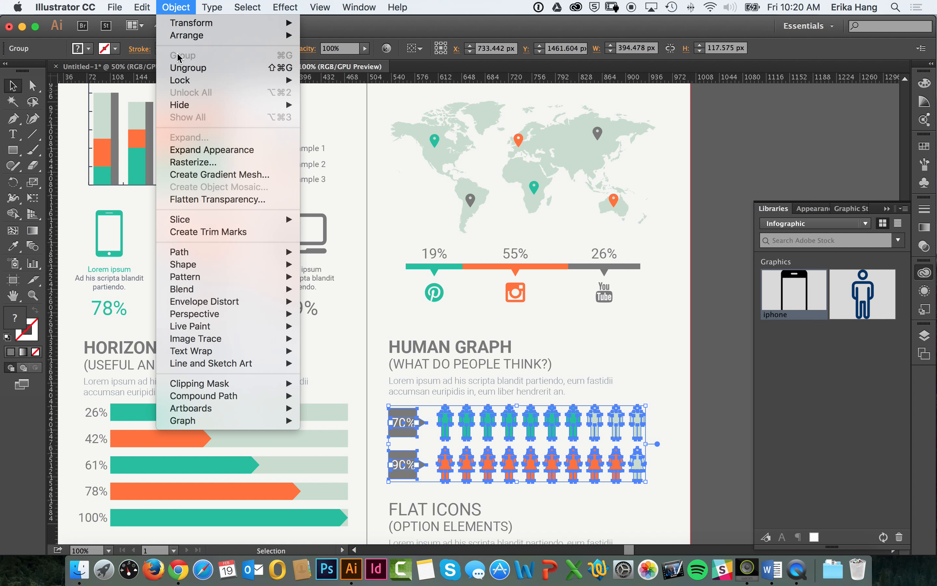
pyautogui.moveTo(148, 8)
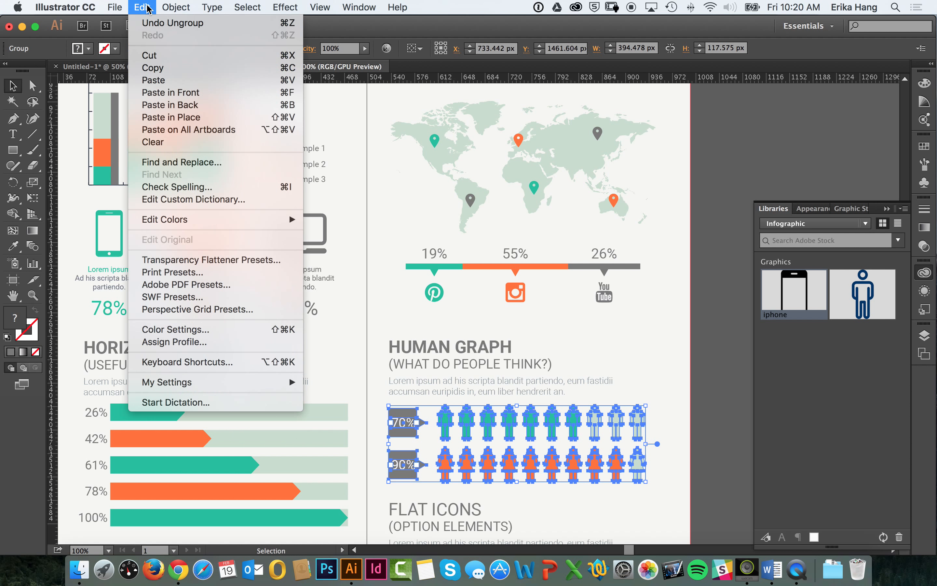
pyautogui.click(155, 67)
pyautogui.click(124, 67)
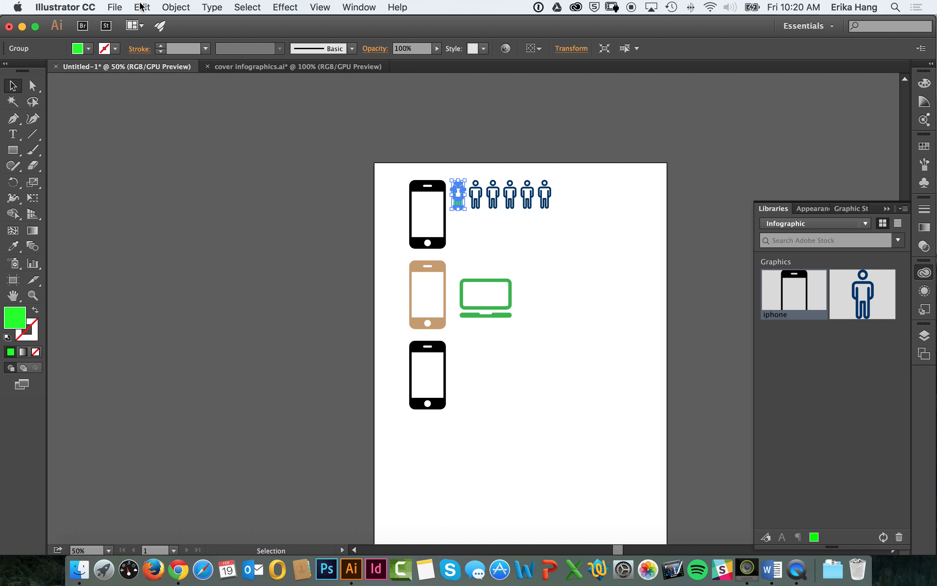
pyautogui.click(142, 7)
pyautogui.click(157, 79)
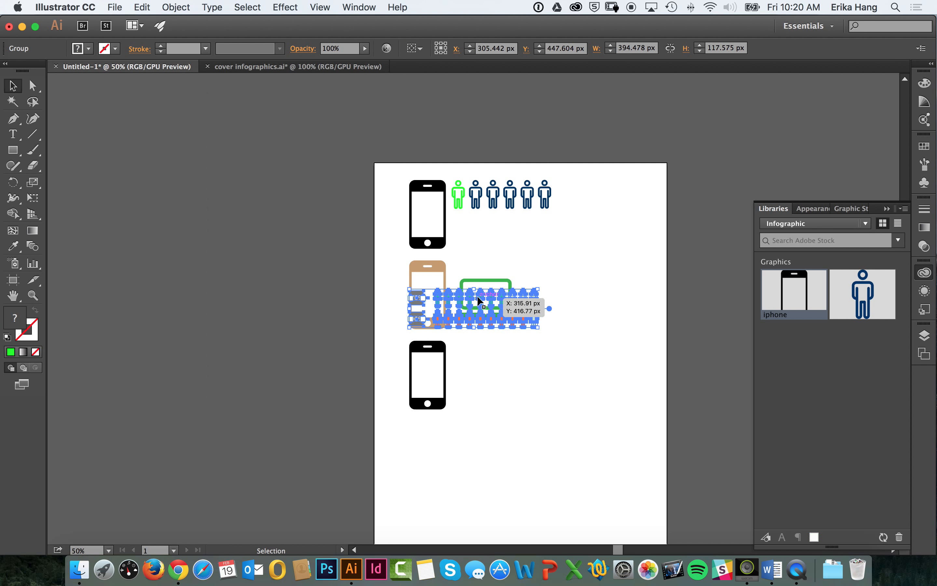
pyautogui.moveTo(480, 301); pyautogui.dragTo(574, 245)
pyautogui.click(581, 328)
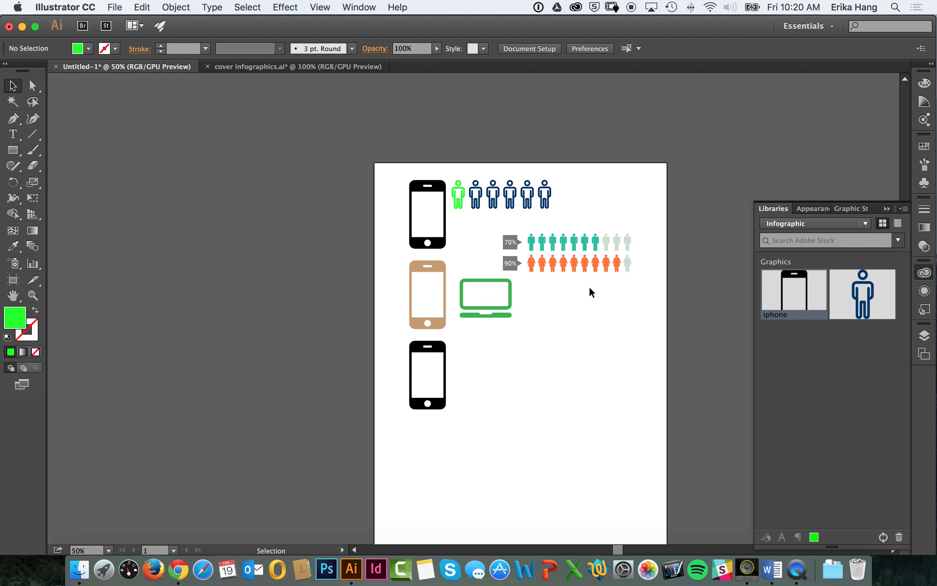
# Step: Examine the pasted rows of people and their percentage labels up close
pyautogui.press('super+equal')
pyautogui.press('super+equal')
pyautogui.press('super+equal')
pyautogui.press('super+equal')
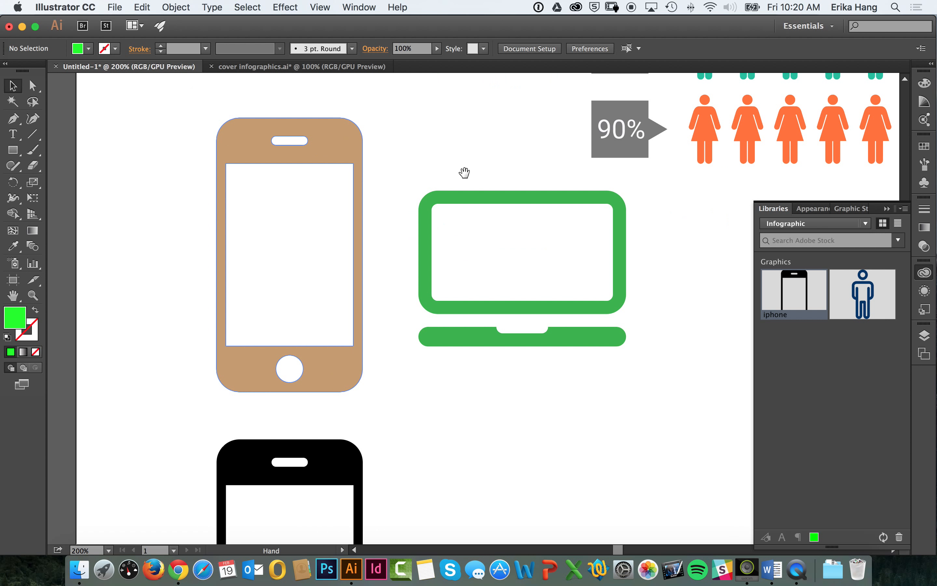
pyautogui.moveTo(464, 173); pyautogui.dragTo(250, 208)
pyautogui.moveTo(378, 214); pyautogui.dragTo(207, 282)
pyautogui.moveTo(361, 254); pyautogui.dragTo(252, 290)
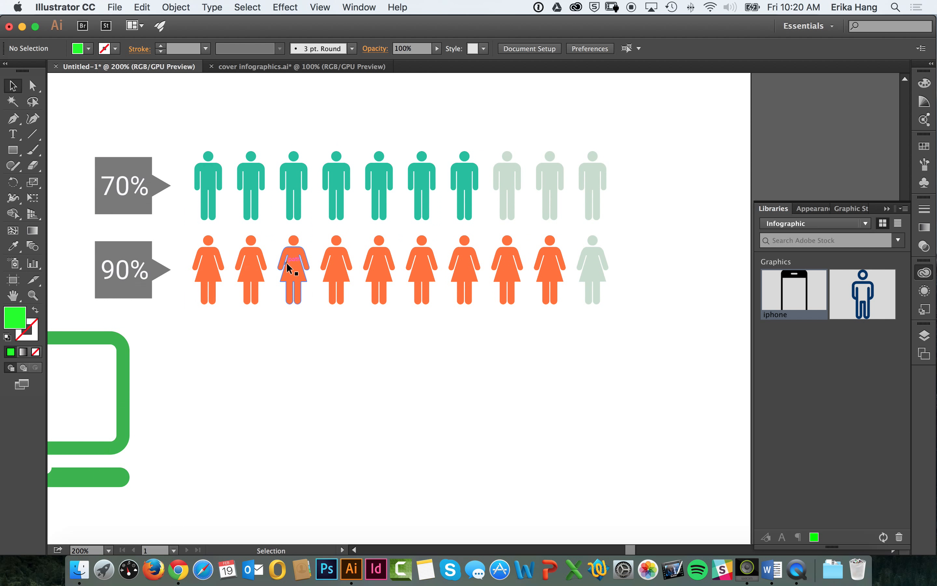
pyautogui.press('super+minus')
pyautogui.press('super+minus')
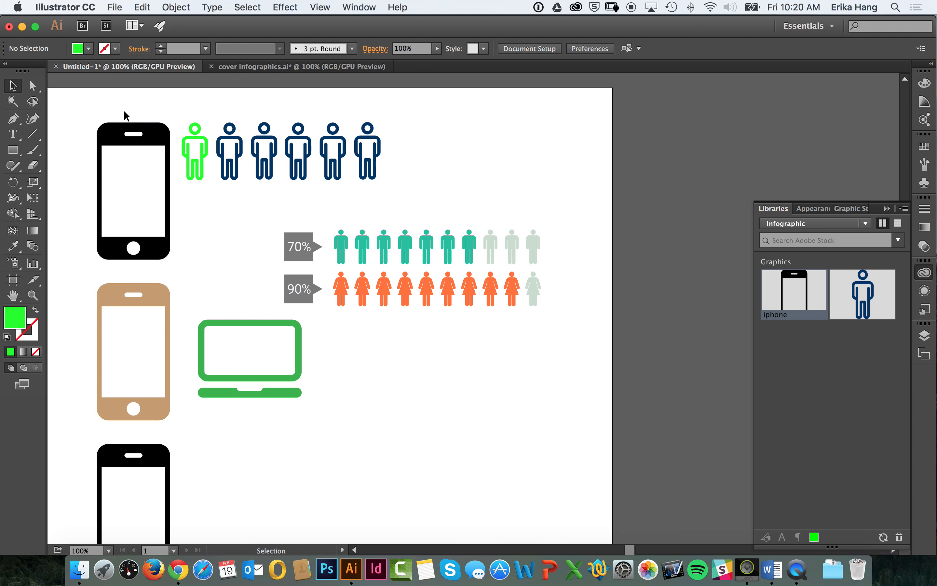
# Step: Ungroup the pasted human graph so its rows of people and percentage labels are separate
pyautogui.click(342, 236)
pyautogui.click(189, 7)
pyautogui.click(209, 68)
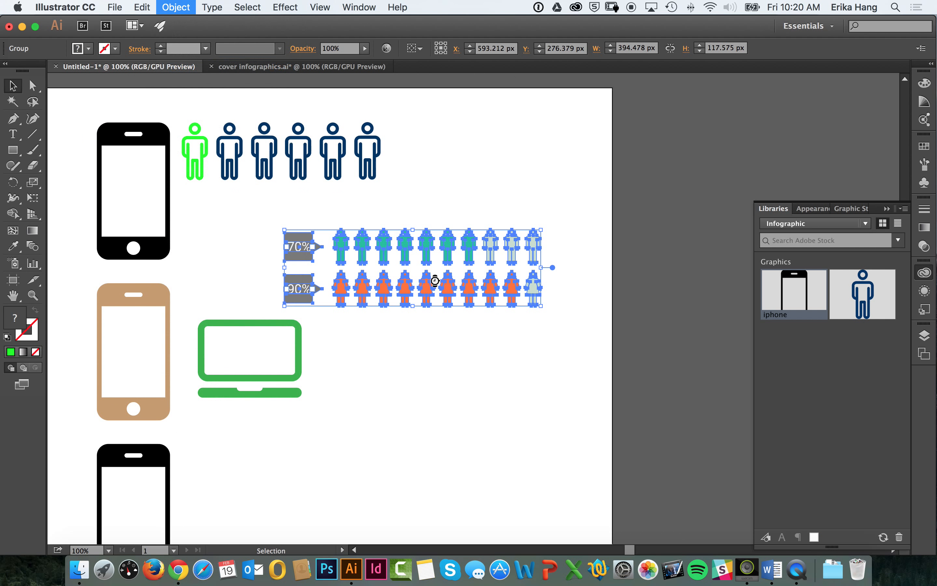
pyautogui.click(455, 271)
# Step: Ungroup the upper row of male figures beside the 70% label into individual icons
pyautogui.click(500, 262)
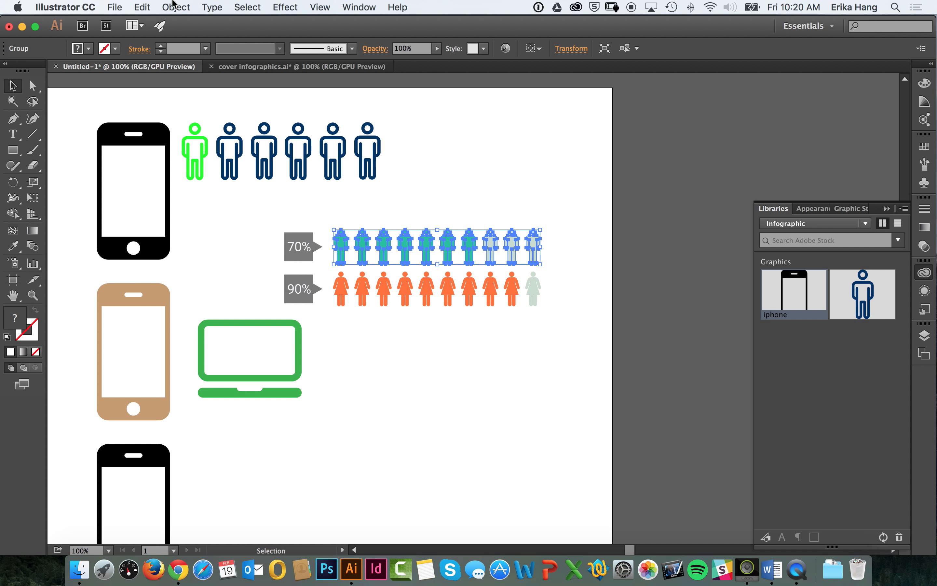
pyautogui.click(175, 7)
pyautogui.click(195, 68)
pyautogui.click(543, 244)
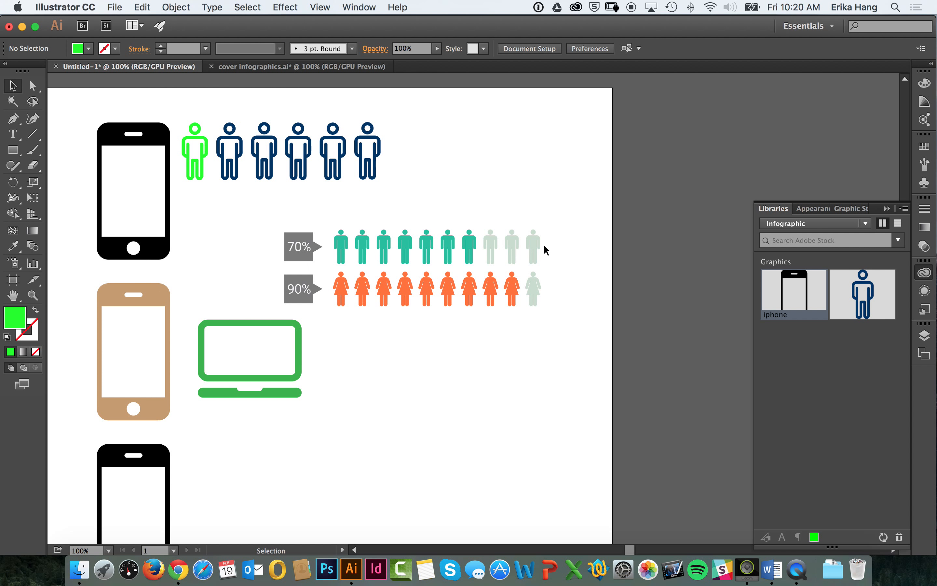
# Step: Add three more copies of the pale green male figure at the end of the upper row
pyautogui.click(535, 250)
pyautogui.moveTo(539, 256); pyautogui.dragTo(554, 240)
pyautogui.press('super+v')
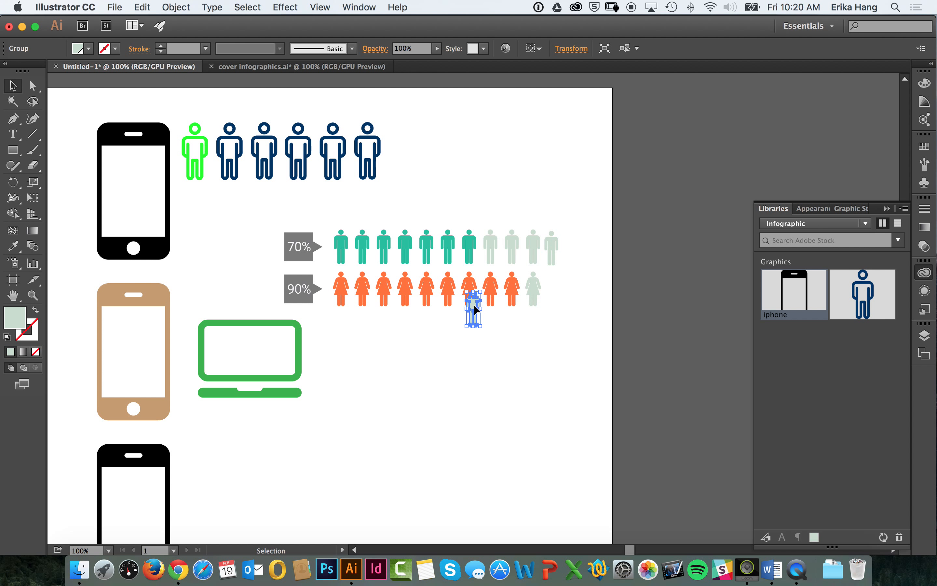
pyautogui.moveTo(472, 310); pyautogui.dragTo(569, 252)
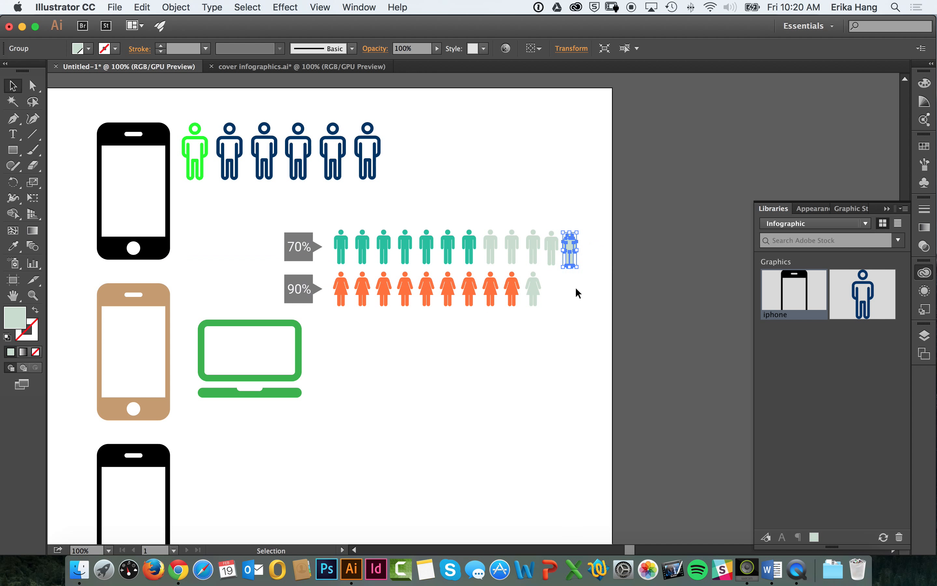
pyautogui.click(574, 289)
pyautogui.click(572, 259)
pyautogui.press('super+v')
pyautogui.moveTo(475, 310); pyautogui.dragTo(591, 256)
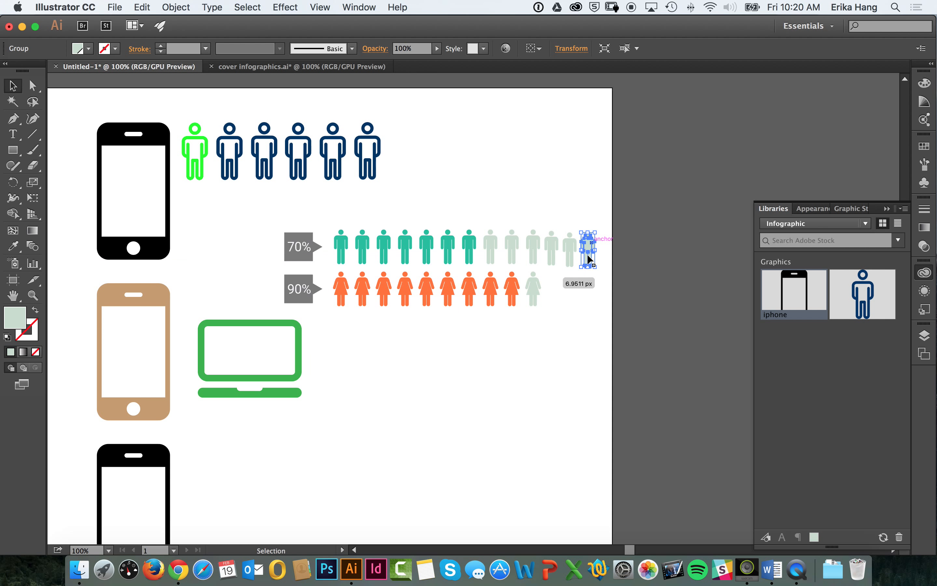
pyautogui.click(547, 300)
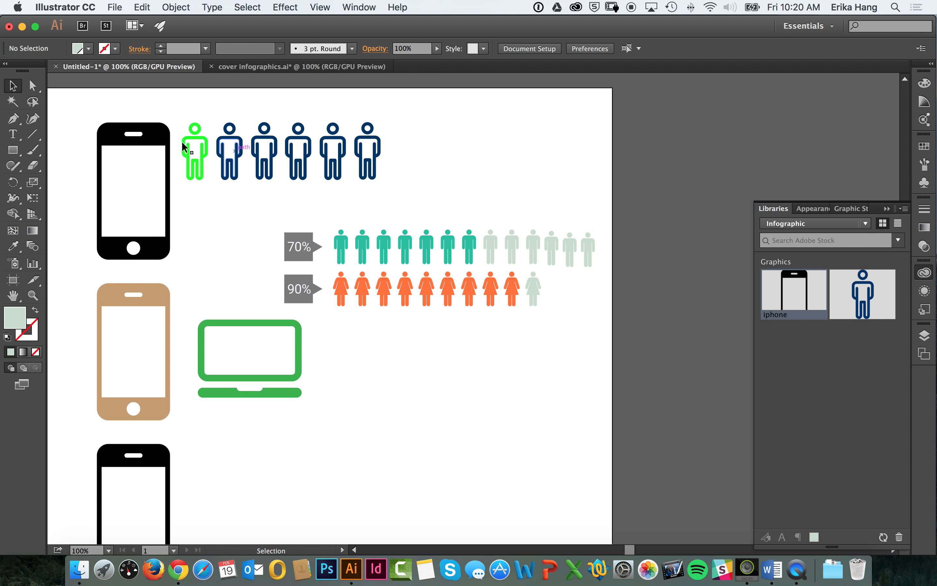
# Step: Change the percentage label beside the row of male figures to 40%
pyautogui.click(13, 134)
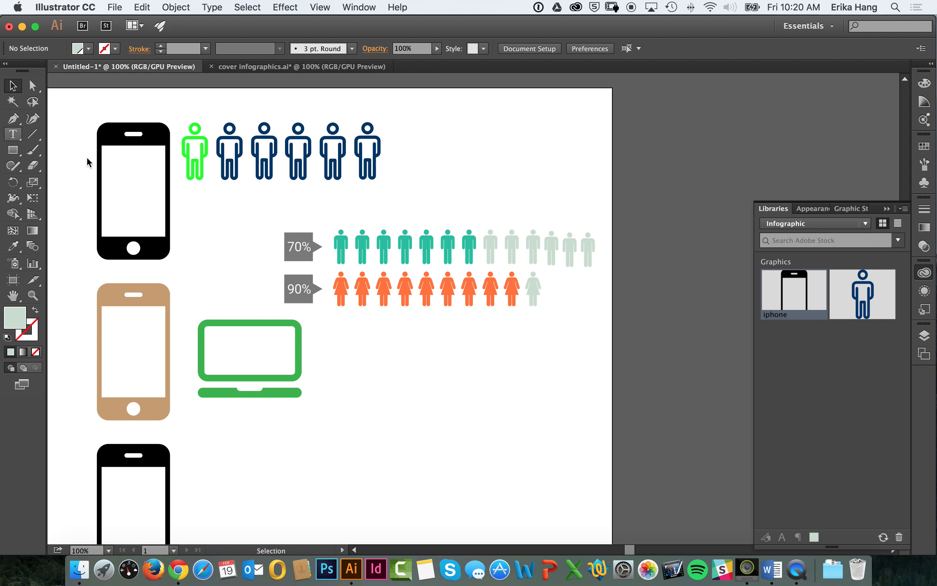
pyautogui.click(13, 134)
pyautogui.moveTo(302, 246); pyautogui.dragTo(275, 233)
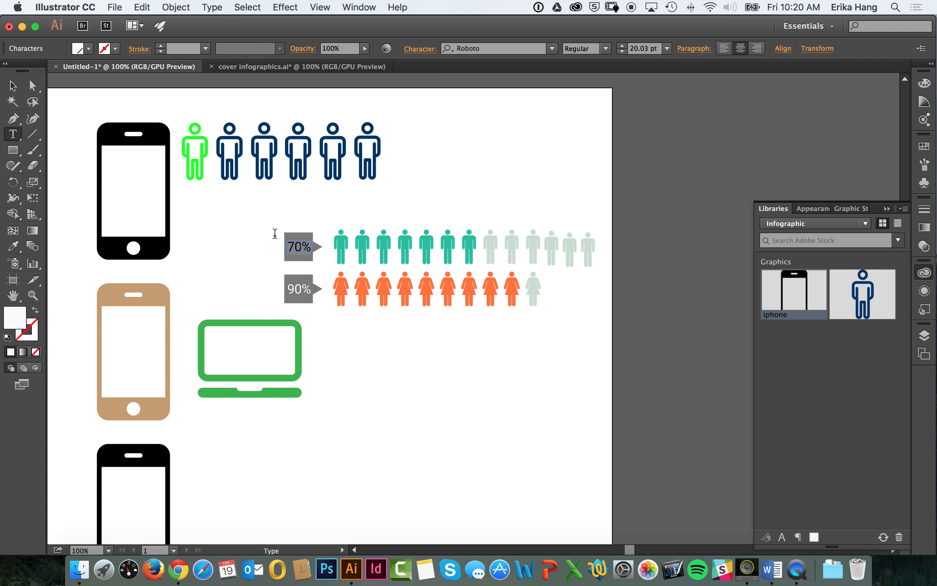
pyautogui.write('40%')
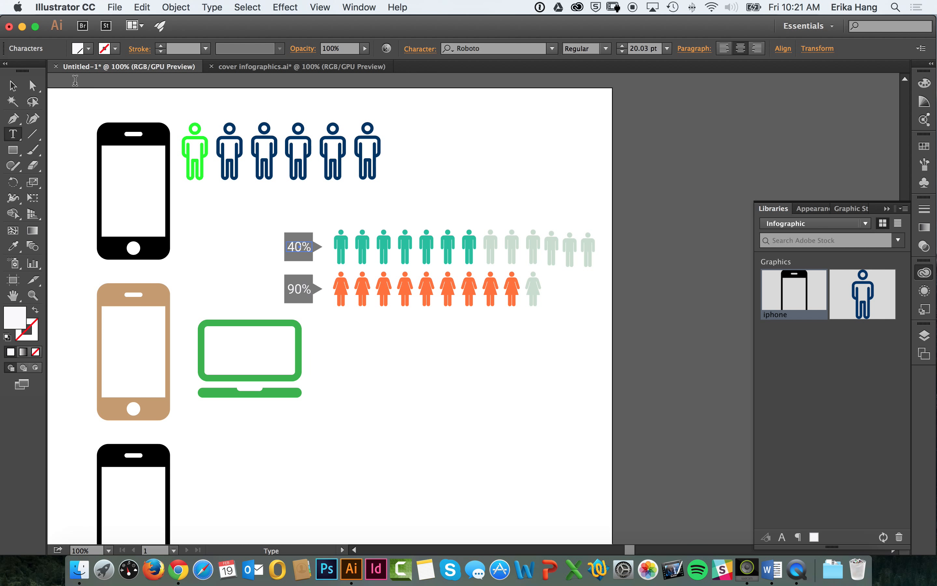
pyautogui.click(13, 85)
pyautogui.click(309, 224)
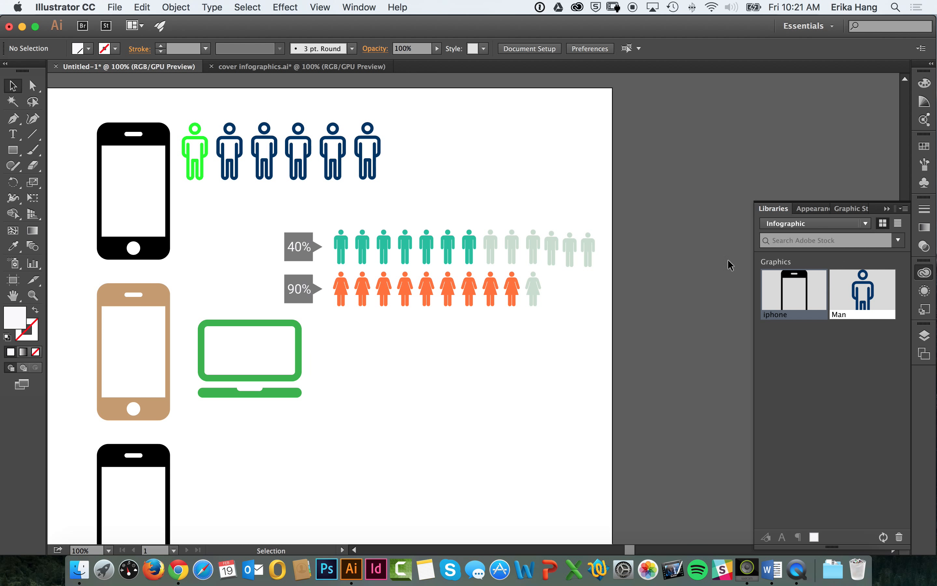
# Step: Move the second of the added pale figures up about 5 px and select the whole row of male figures
pyautogui.press('super+equal')
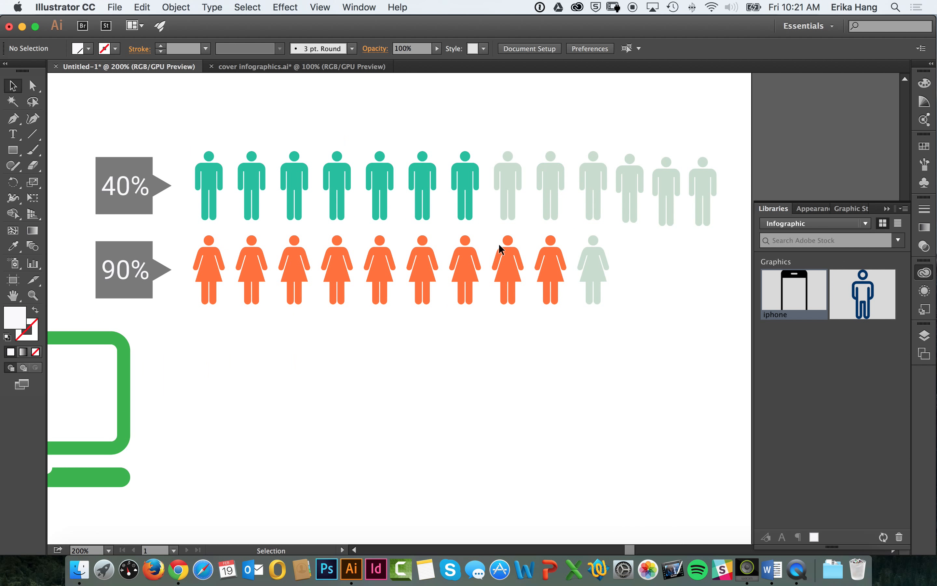
pyautogui.moveTo(580, 252); pyautogui.dragTo(538, 319)
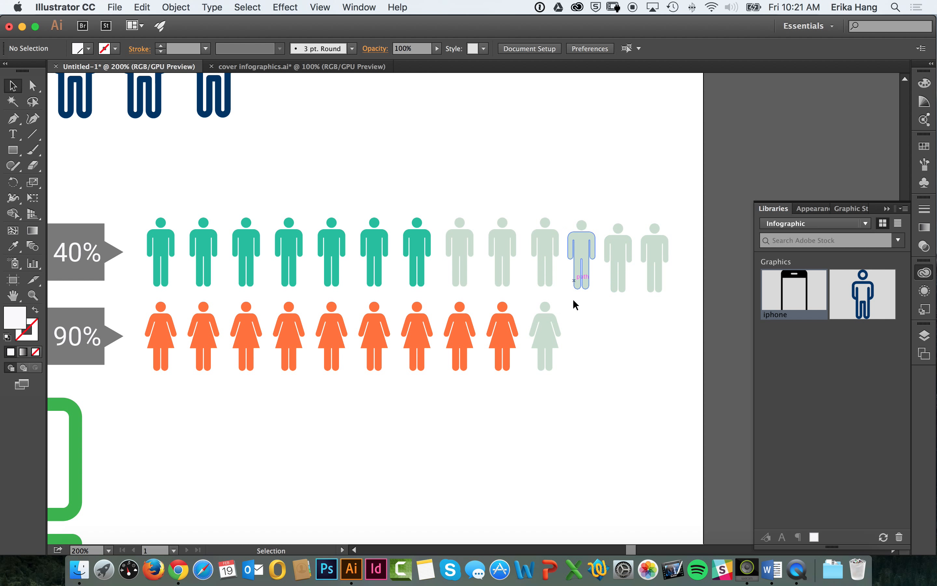
pyautogui.moveTo(630, 252); pyautogui.dragTo(629, 245)
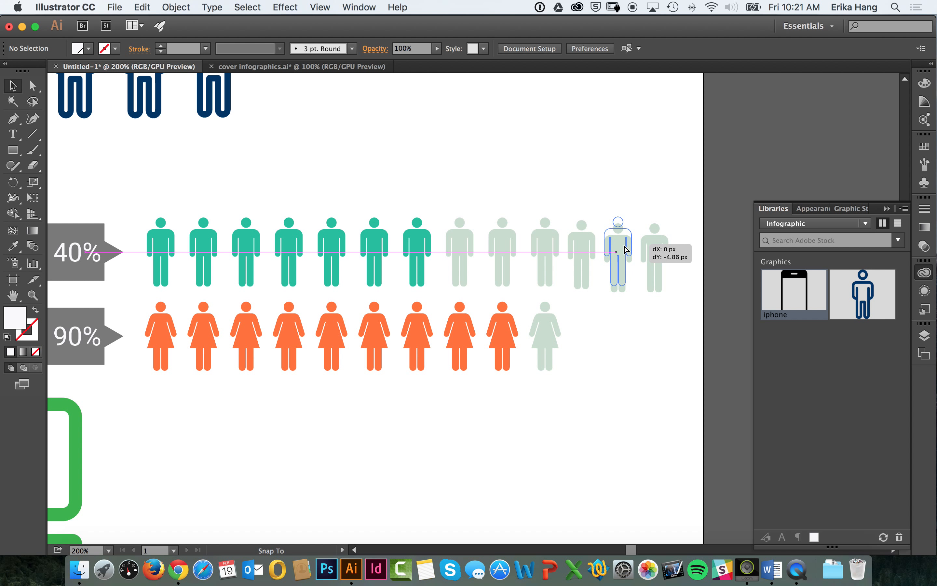
pyautogui.click(693, 229)
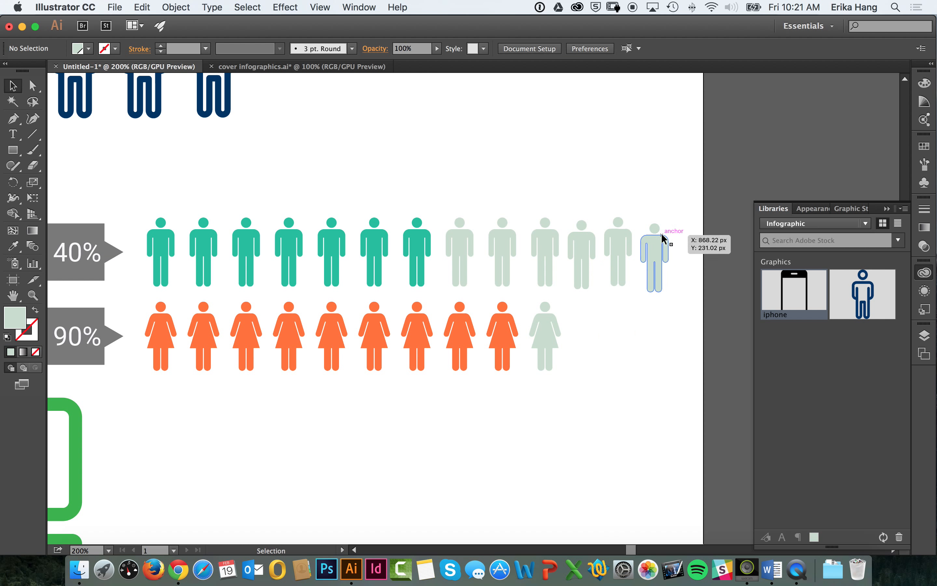
pyautogui.moveTo(697, 212); pyautogui.dragTo(524, 279)
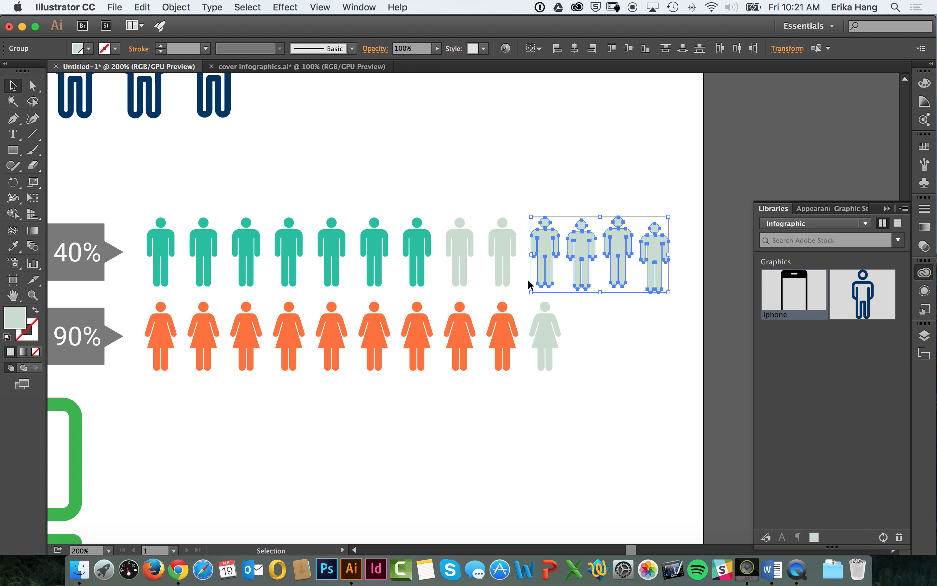
pyautogui.click(670, 209)
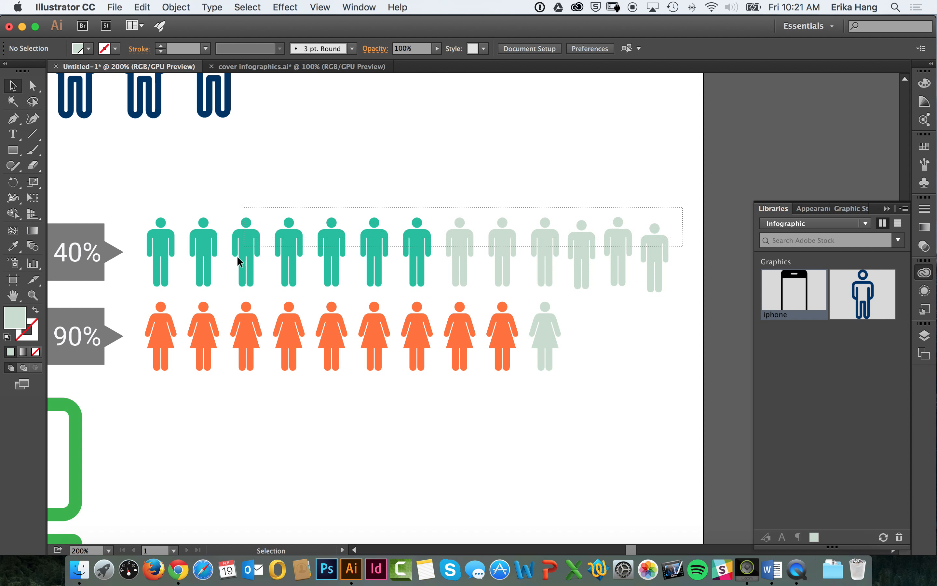
pyautogui.moveTo(238, 256); pyautogui.dragTo(151, 276)
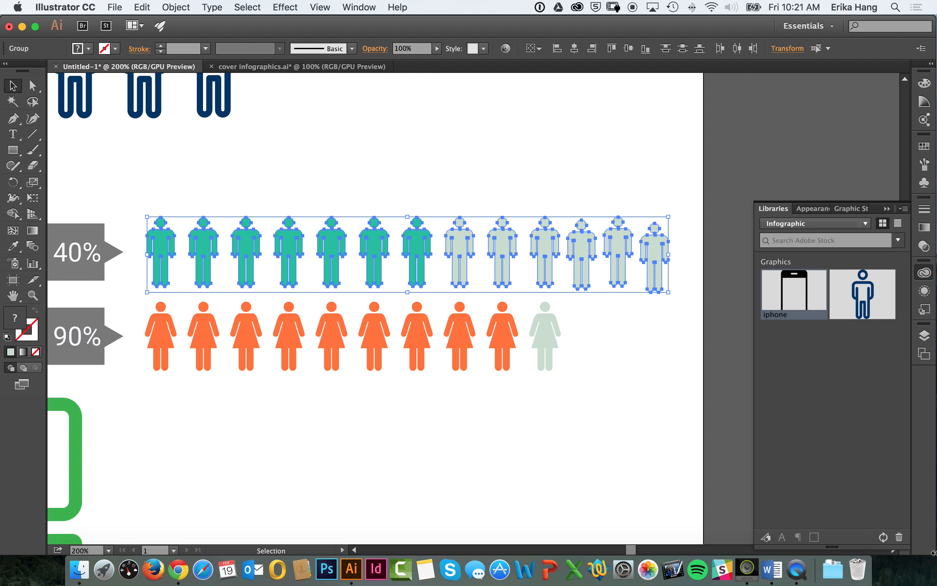
# Step: Try the collapsed Align options in a narrowed application window and widen the window again
pyautogui.moveTo(933, 553); pyautogui.dragTo(705, 553)
pyautogui.click(531, 49)
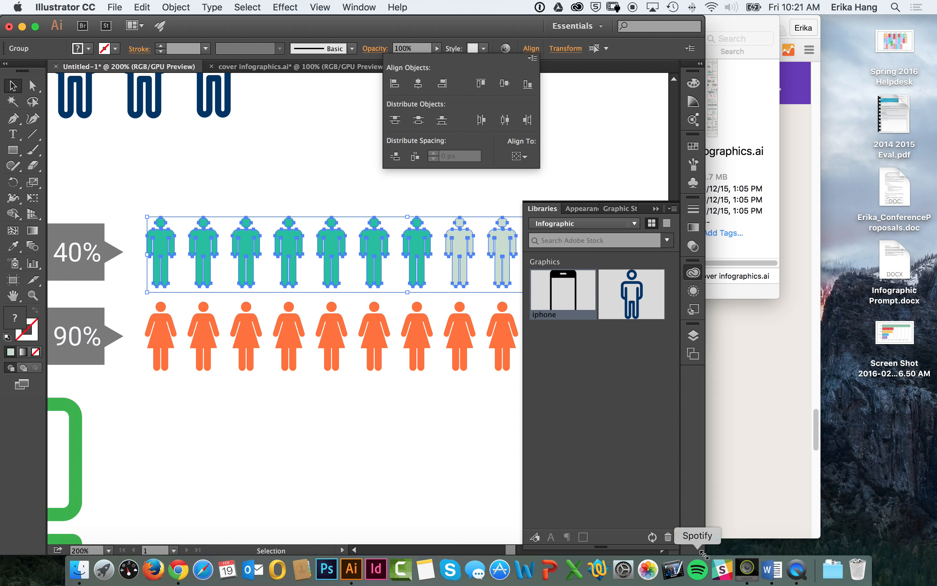
pyautogui.moveTo(704, 553); pyautogui.dragTo(828, 555)
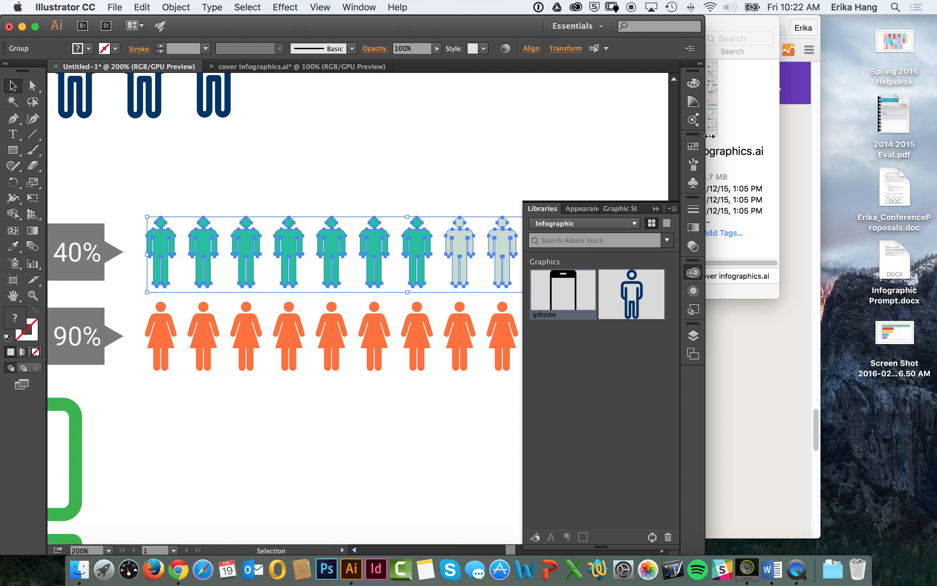
pyautogui.moveTo(705, 110); pyautogui.dragTo(913, 149)
# Step: Show the full Align options and place them clear of the artwork, above the row of male figures
pyautogui.click(359, 7)
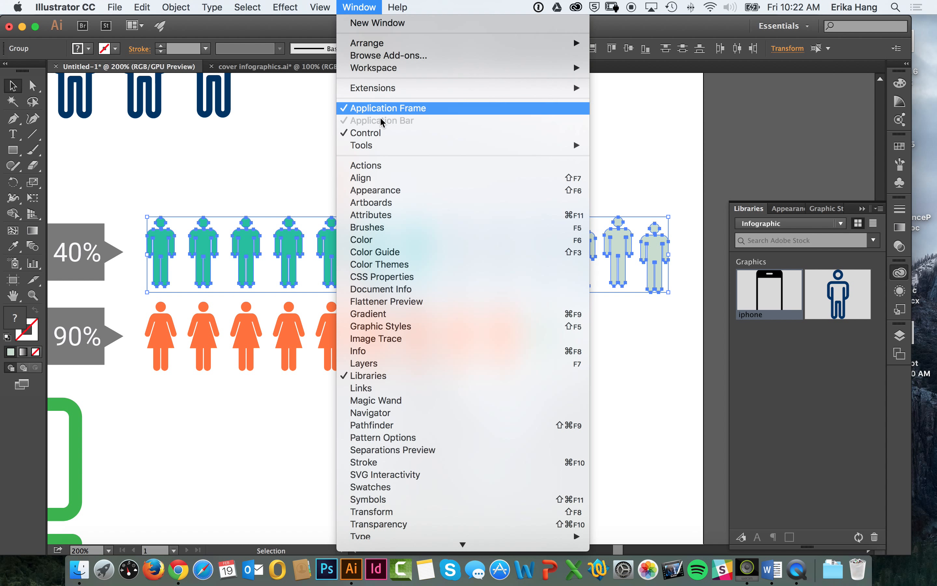
pyautogui.click(379, 178)
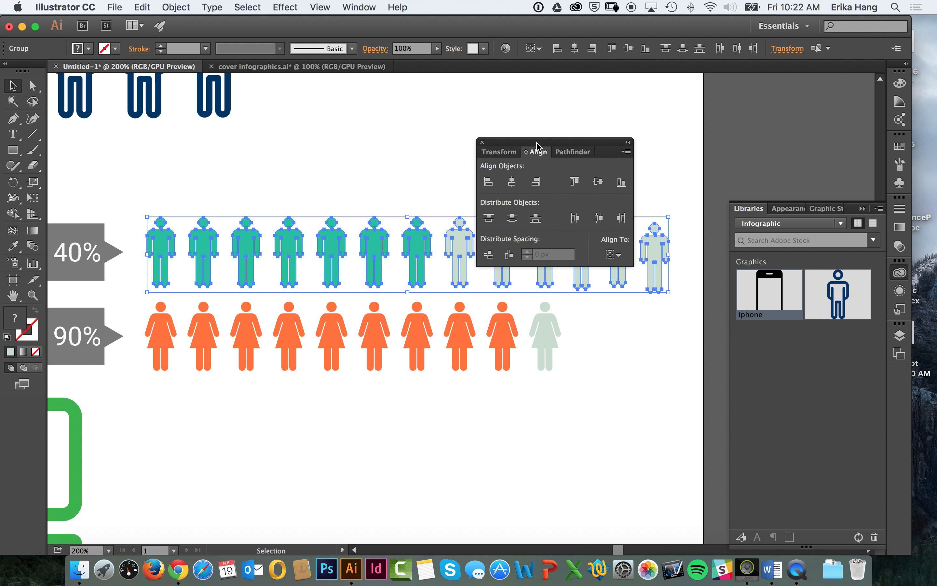
pyautogui.moveTo(536, 142); pyautogui.dragTo(505, 53)
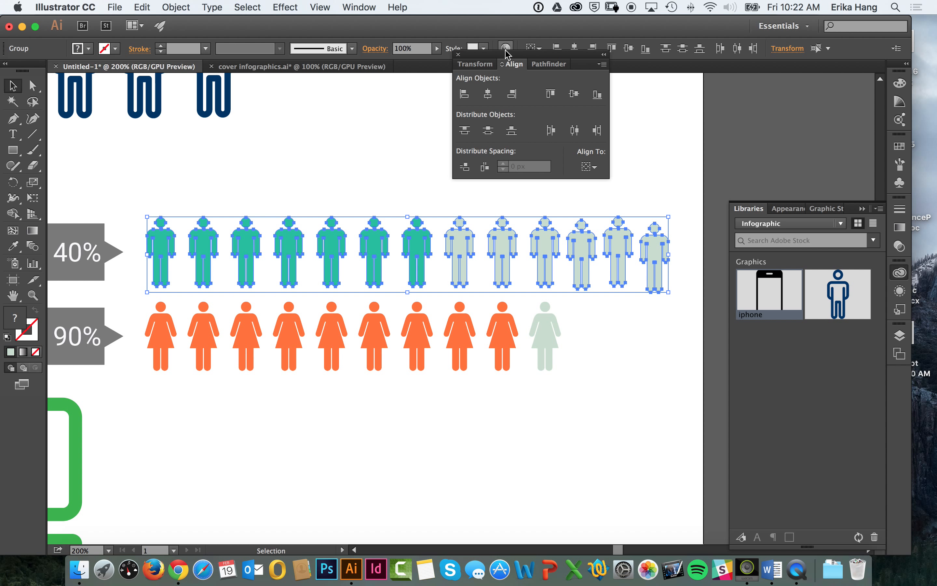
# Step: Align all the male figures in the upper row by their vertical centers
pyautogui.click(574, 94)
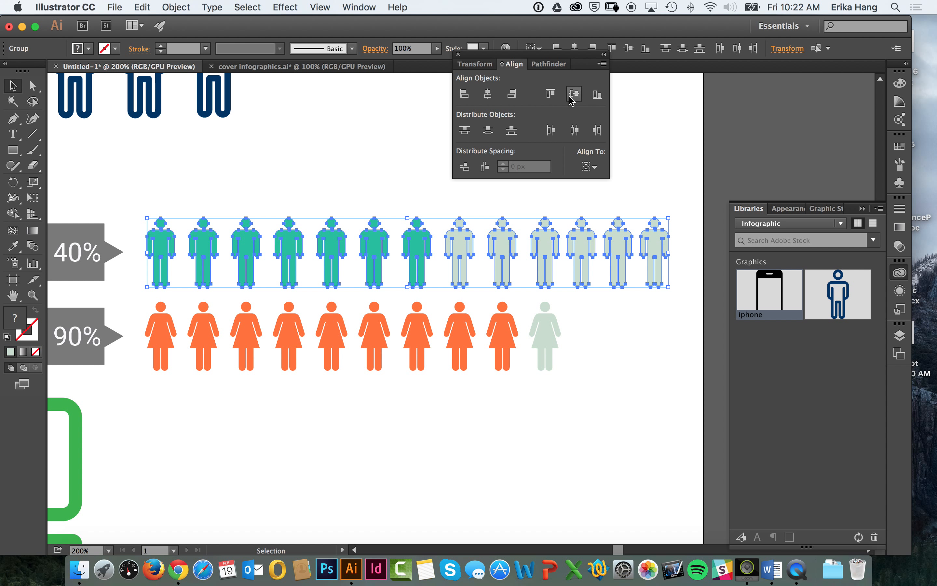
pyautogui.press('a')
pyautogui.press('super+z')
pyautogui.press('v')
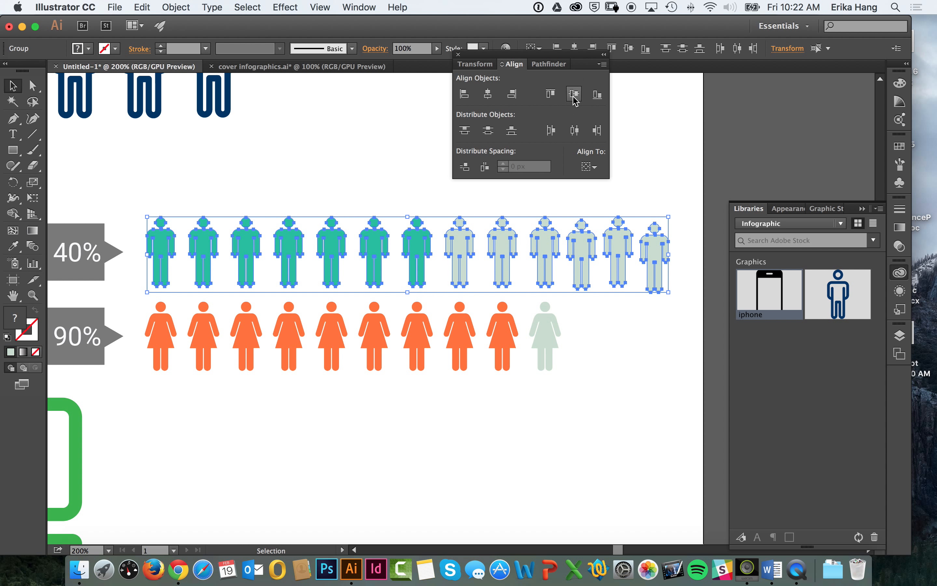
pyautogui.click(575, 95)
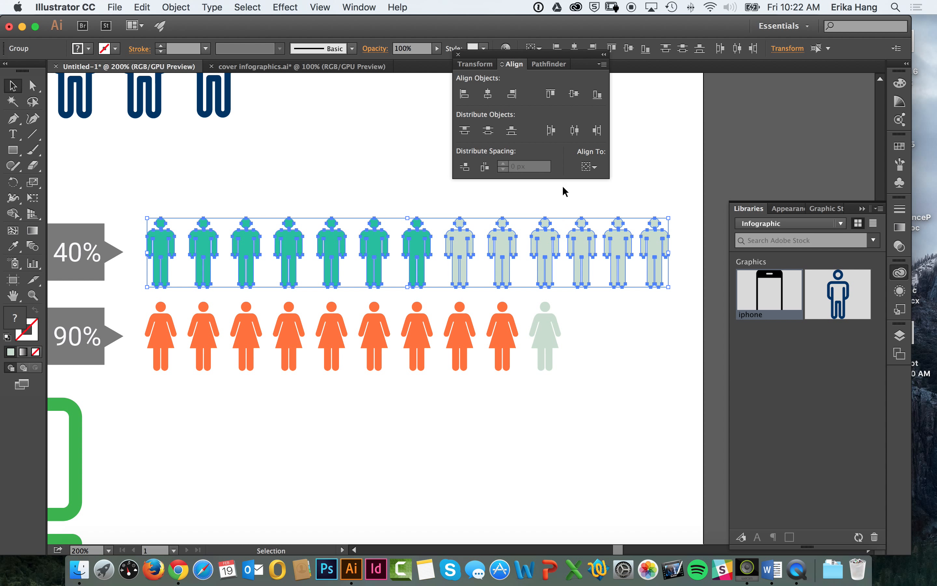
# Step: Distribute the male figures evenly by their horizontal centers and check the available Align To options
pyautogui.click(575, 131)
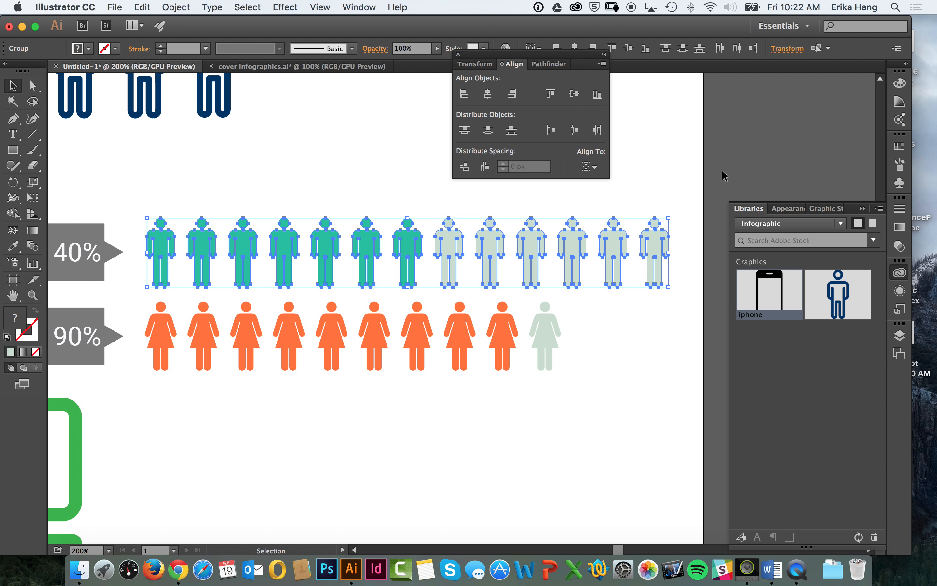
pyautogui.press('super+z')
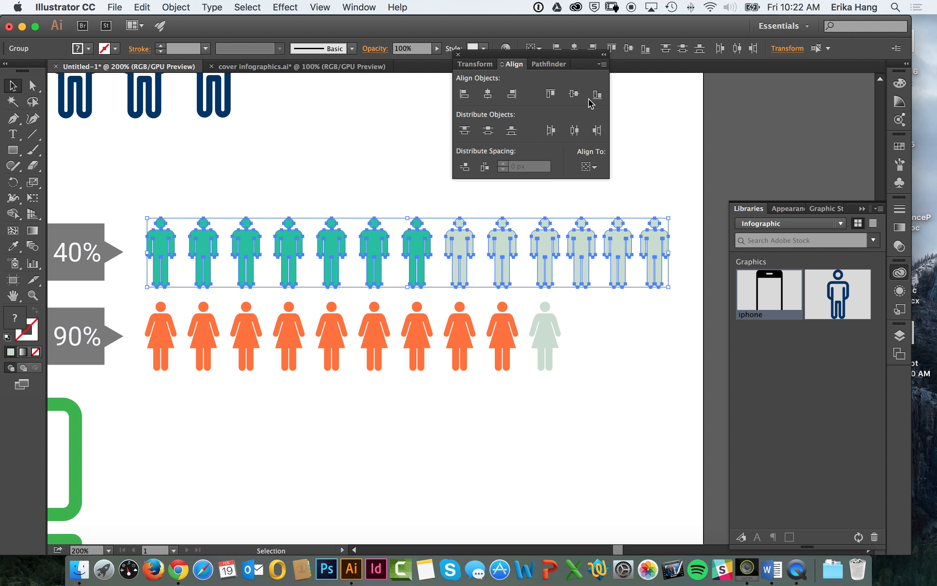
pyautogui.click(576, 132)
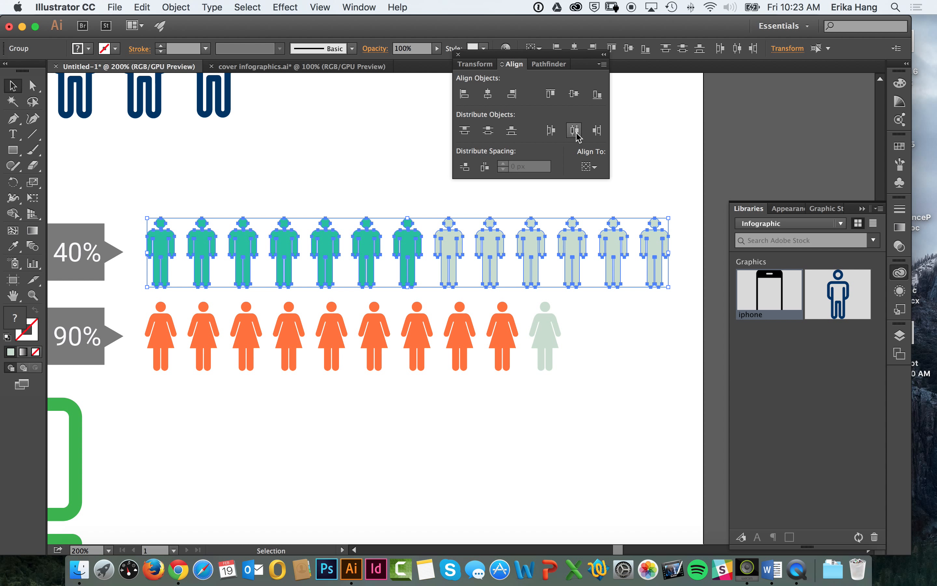
pyautogui.click(590, 167)
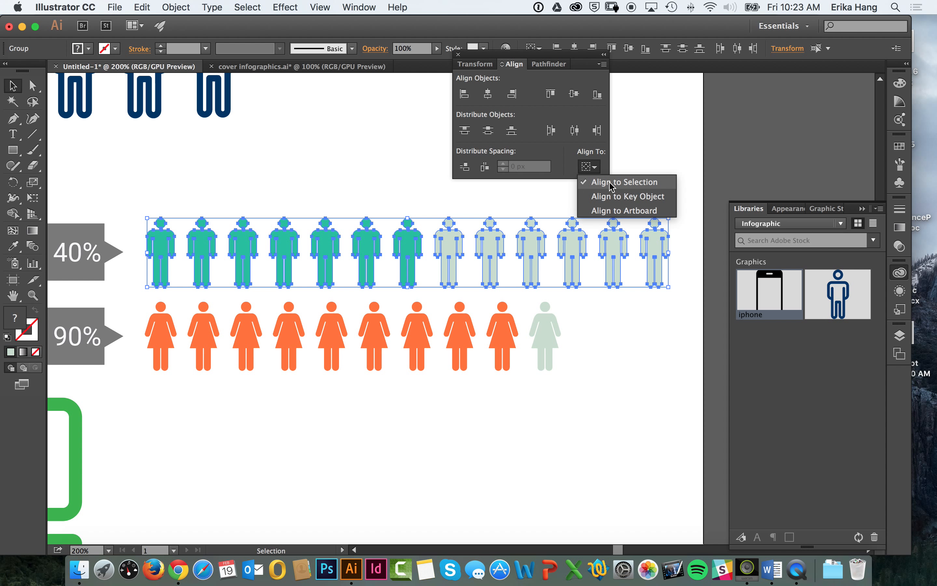
pyautogui.click(588, 167)
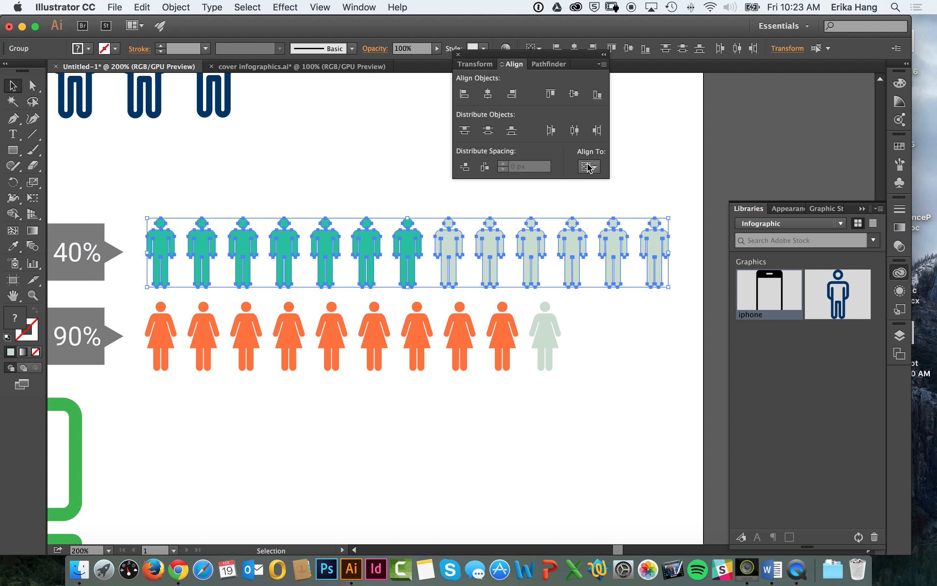
# Step: Switch to cover infographics.ai and examine how the rows of people in the HUMAN GRAPH section are grouped
pyautogui.click(326, 71)
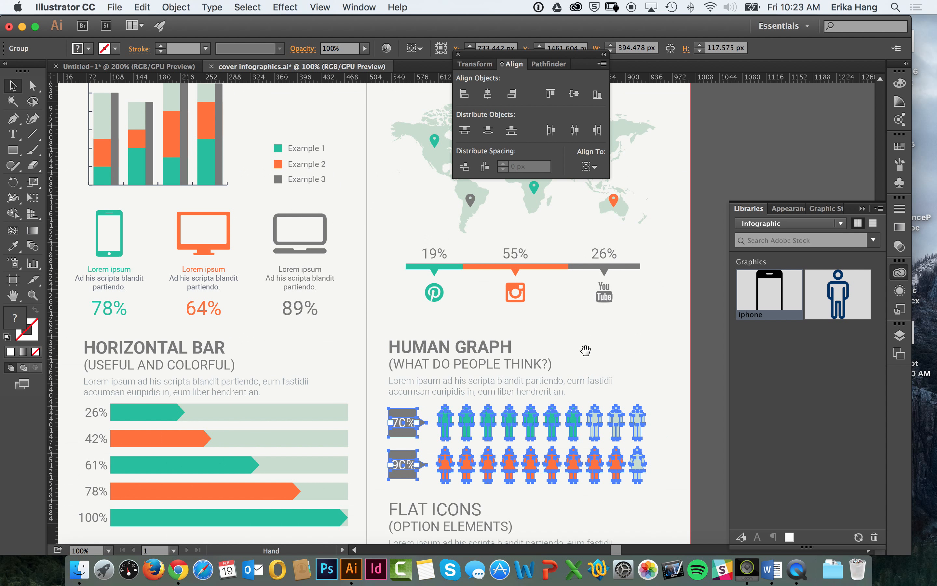
pyautogui.moveTo(586, 351); pyautogui.dragTo(567, 300)
pyautogui.scroll(-3, 581, 322)
pyautogui.hscroll(4, 581, 322)
pyautogui.click(652, 335)
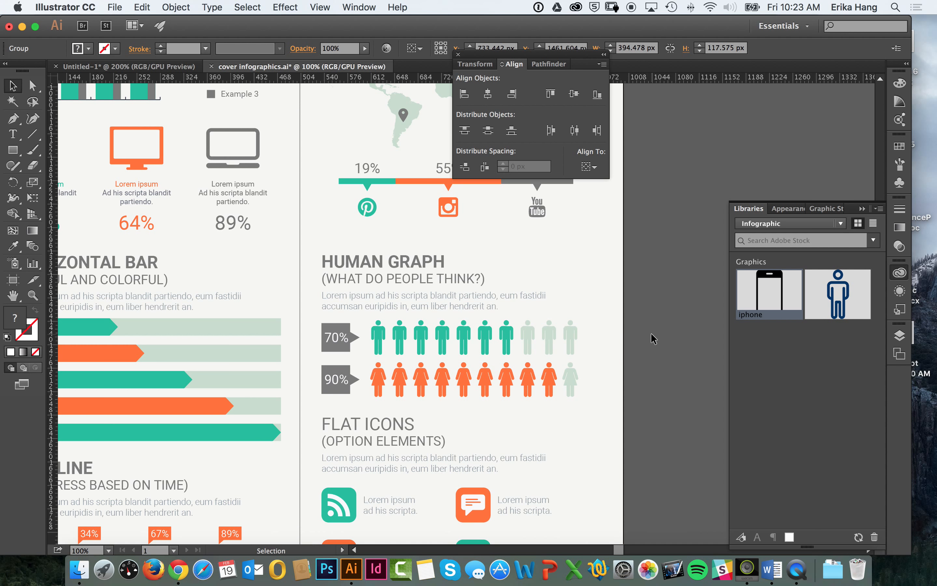
pyautogui.click(420, 391)
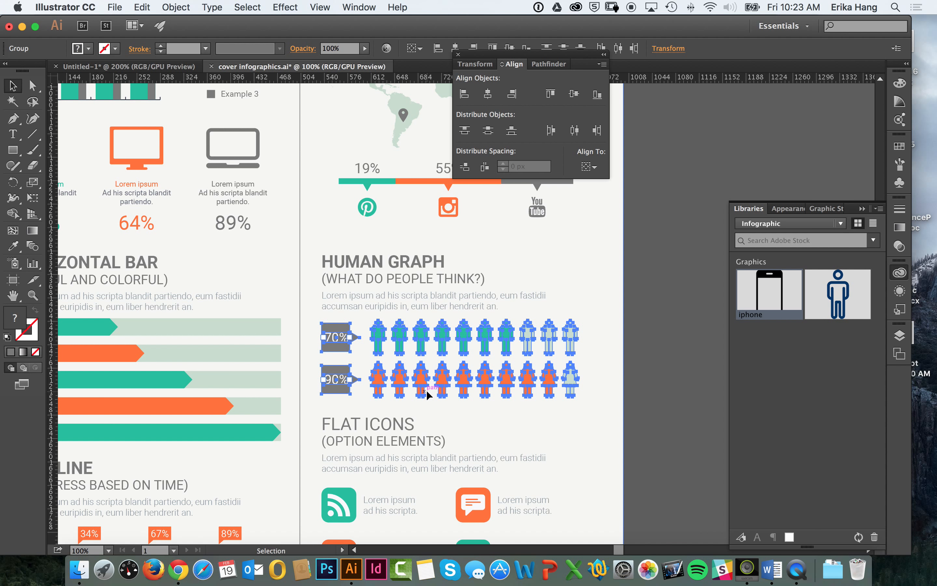
pyautogui.click(647, 321)
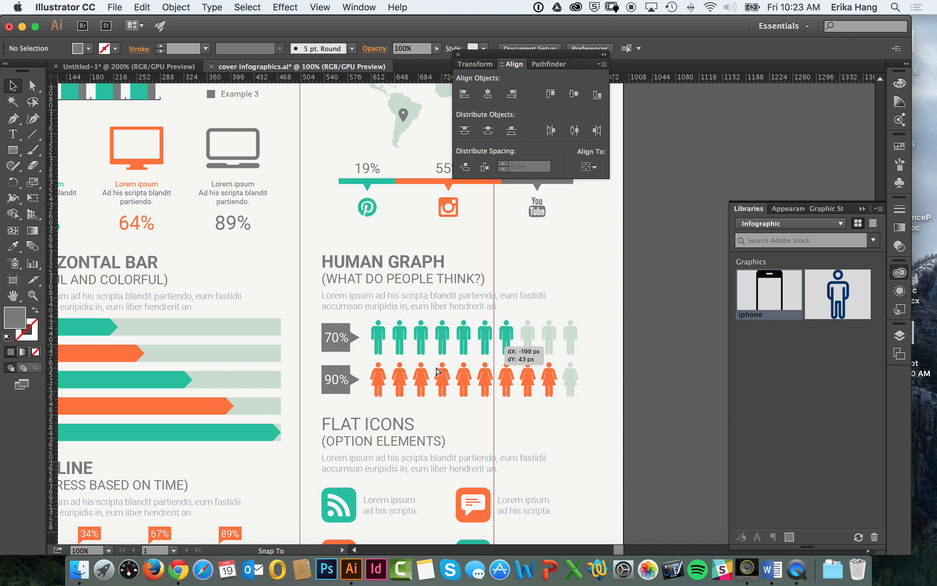
pyautogui.moveTo(436, 371); pyautogui.dragTo(418, 383)
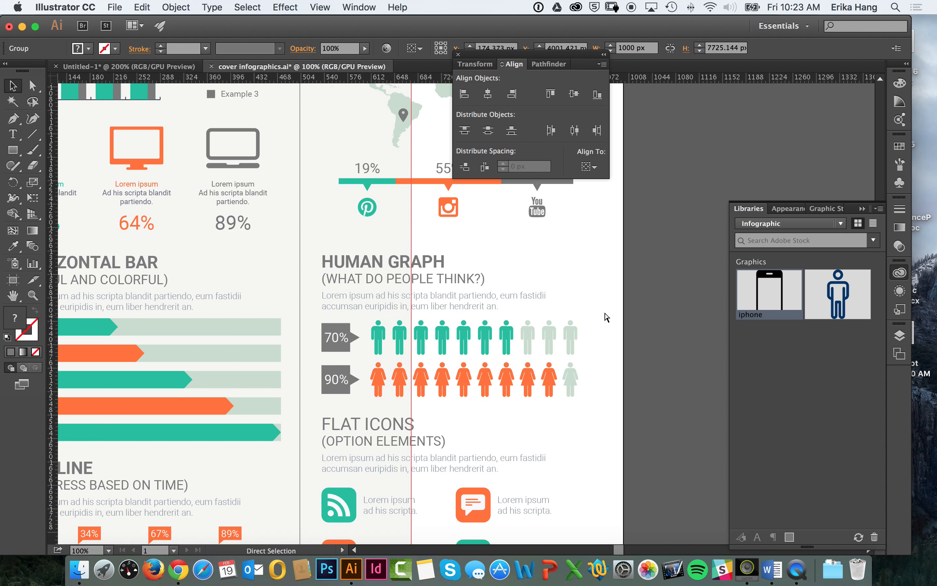
pyautogui.press('super+z')
pyautogui.press('super+z')
pyautogui.moveTo(624, 306); pyautogui.dragTo(306, 310)
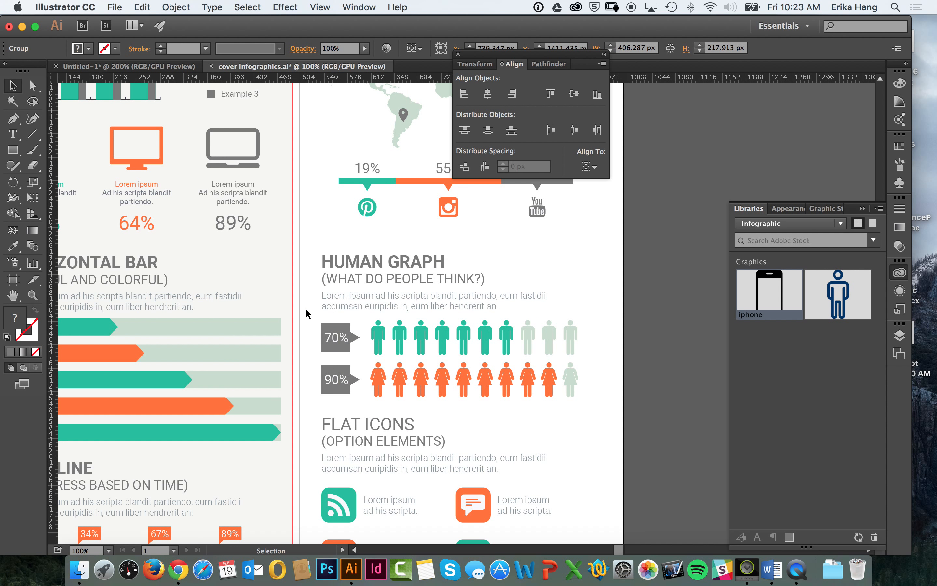
pyautogui.press('super+z')
pyautogui.click(666, 247)
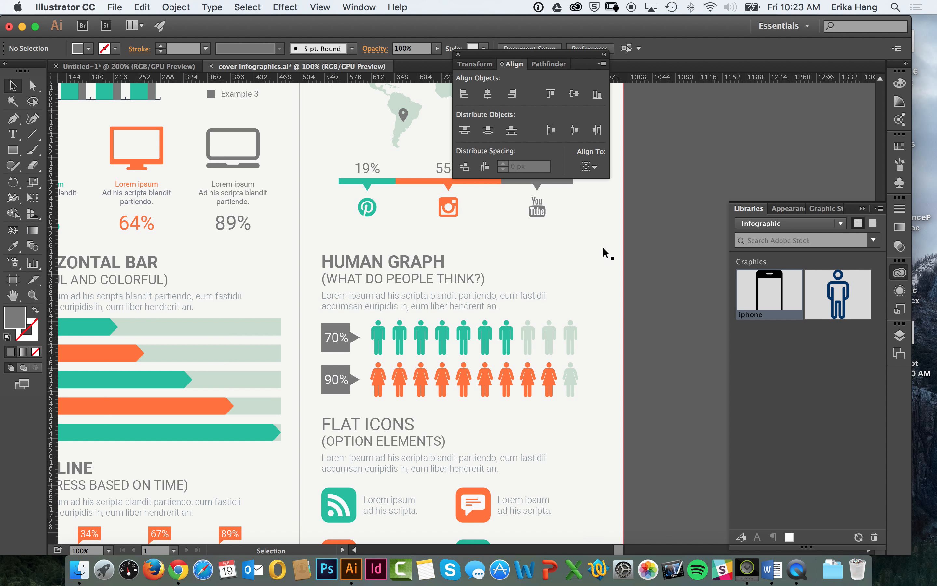
# Step: Move the page background and title group off the artboard, to the left of the infographic elements, and undo the extra move
pyautogui.press('super+minus')
pyautogui.press('super+minus')
pyautogui.press('super+minus')
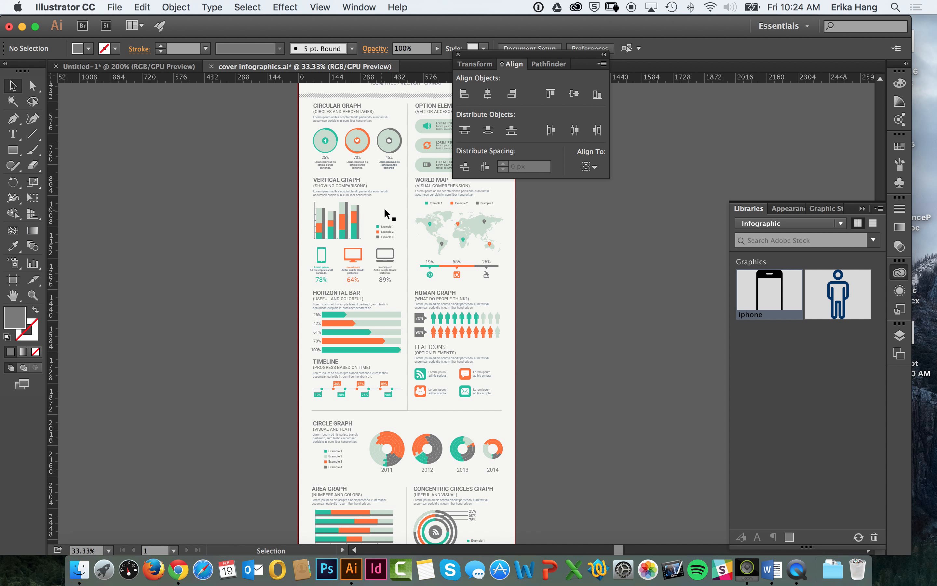
pyautogui.moveTo(401, 208); pyautogui.dragTo(173, 223)
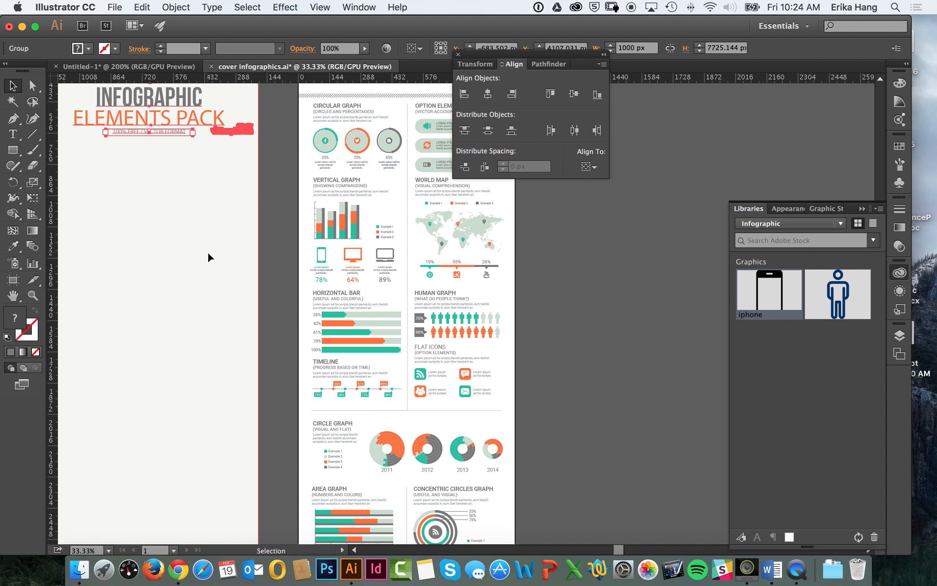
pyautogui.moveTo(231, 253); pyautogui.dragTo(324, 264)
pyautogui.press('super+z')
# Step: Select the HUMAN GRAPH section to check which elements are grouped together, and clear the selection
pyautogui.moveTo(551, 311); pyautogui.dragTo(481, 327)
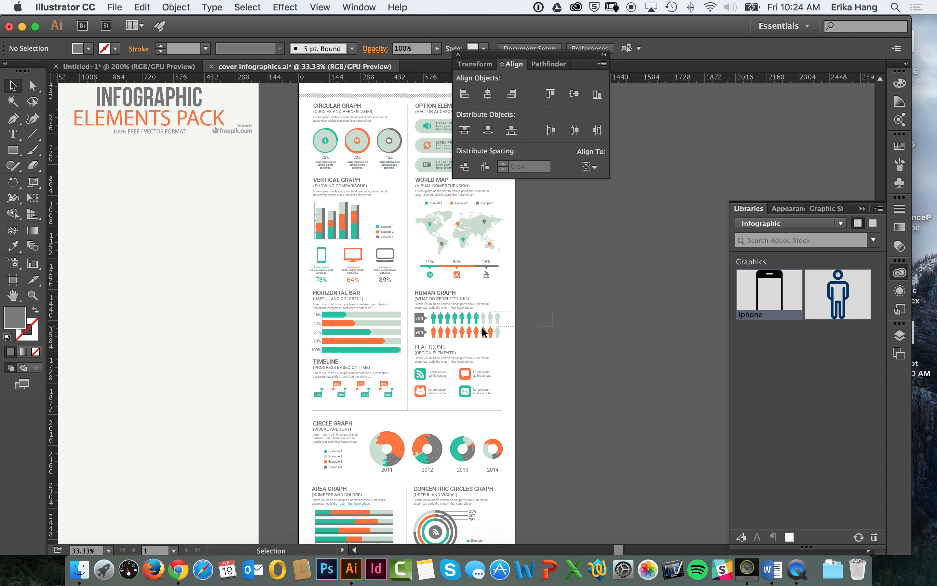
pyautogui.moveTo(421, 333); pyautogui.dragTo(421, 335)
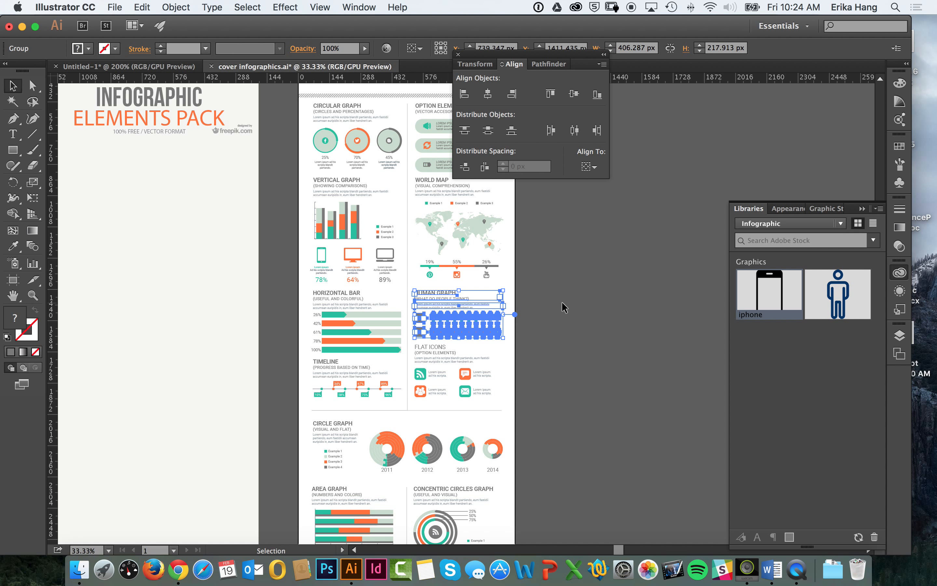
pyautogui.click(288, 312)
# Step: Move the page background and title group farther left, well clear of the infographic elements, and deselect it
pyautogui.moveTo(208, 309); pyautogui.dragTo(243, 344)
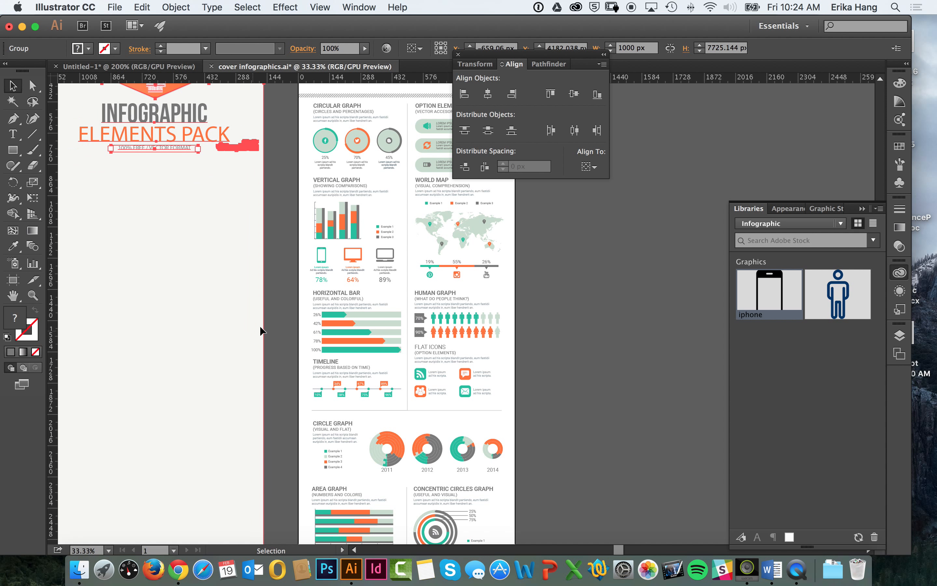
pyautogui.press('super+minus')
pyautogui.press('super+minus')
pyautogui.press('super+minus')
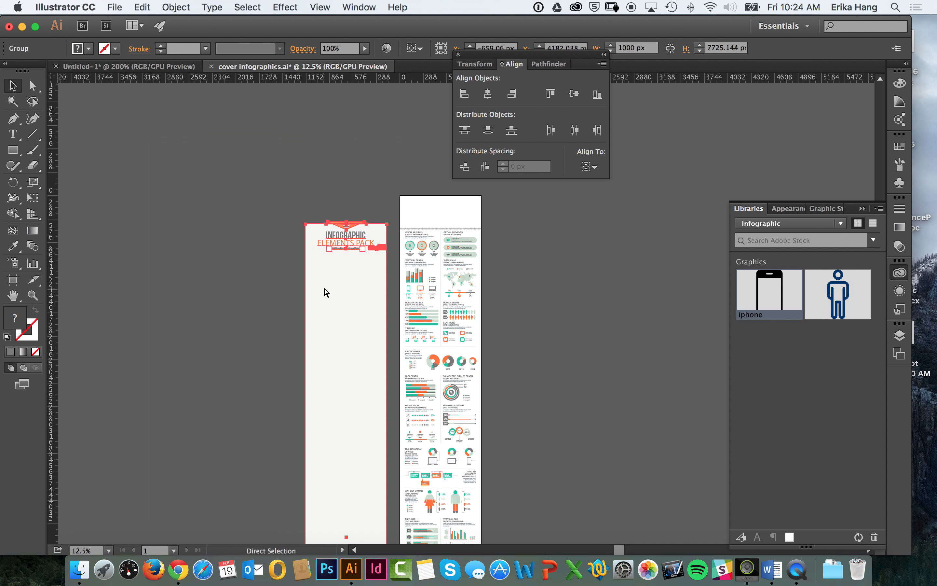
pyautogui.moveTo(336, 382); pyautogui.dragTo(275, 316)
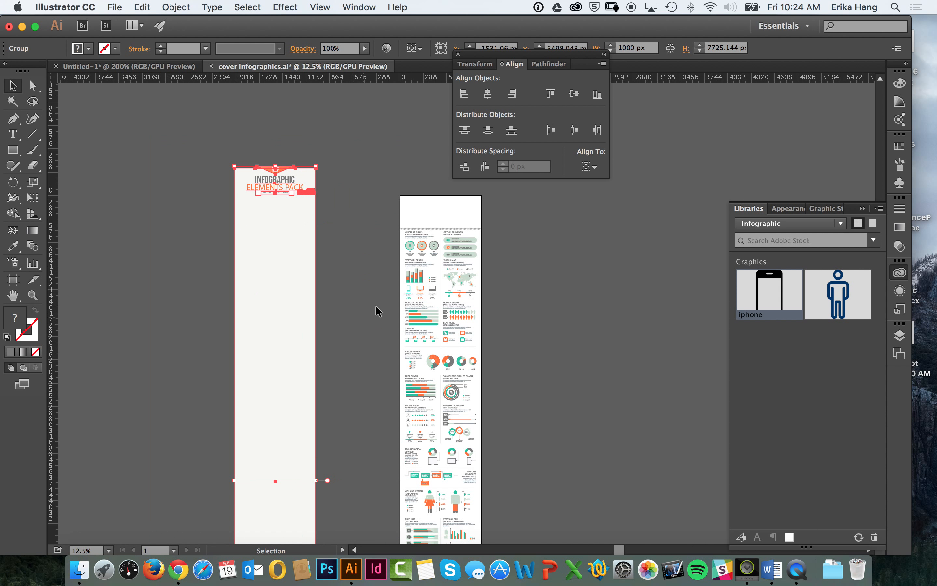
pyautogui.click(344, 264)
# Step: Switch to Untitled-1, examine the whole page's bounds and settings with the Artboard tool, and return to the Selection tool
pyautogui.click(162, 68)
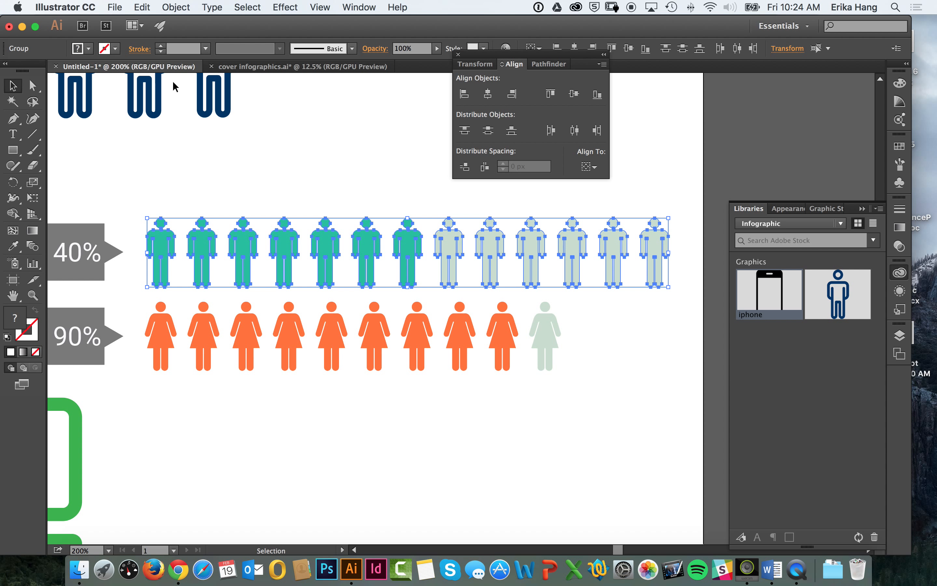
pyautogui.press('space')
pyautogui.moveTo(330, 176)
pyautogui.mouseDown()
pyautogui.moveTo(376, 106)
pyautogui.moveTo(358, 94)
pyautogui.moveTo(334, 114)
pyautogui.mouseUp()
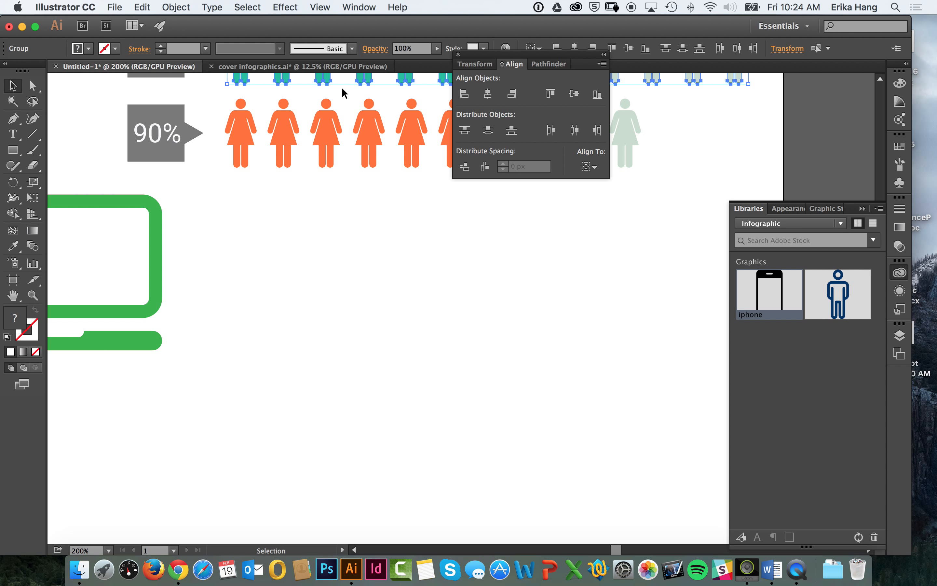
pyautogui.click(13, 282)
pyautogui.press('super+minus')
pyautogui.press('super+minus')
pyautogui.press('super+minus')
pyautogui.press('super+minus')
pyautogui.press('super+minus')
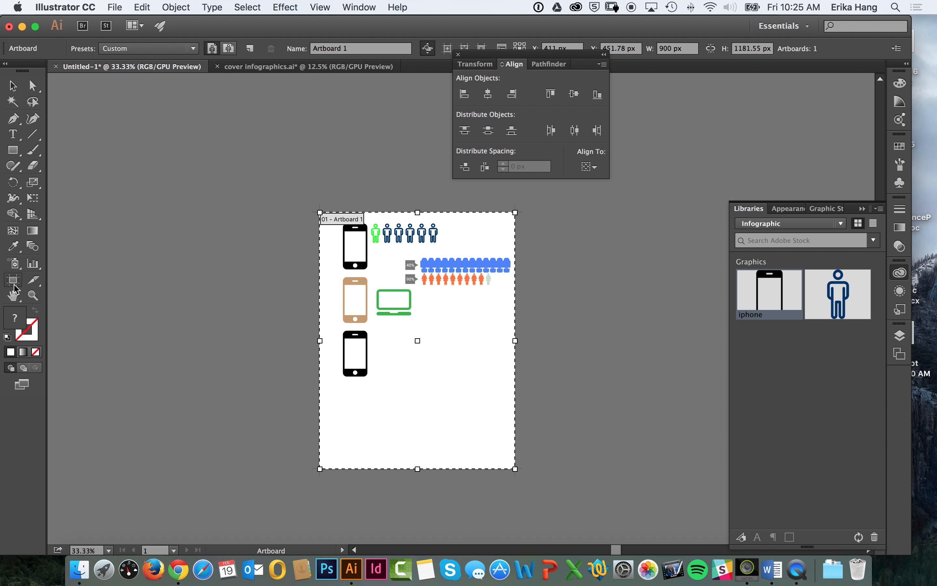
pyautogui.click(13, 85)
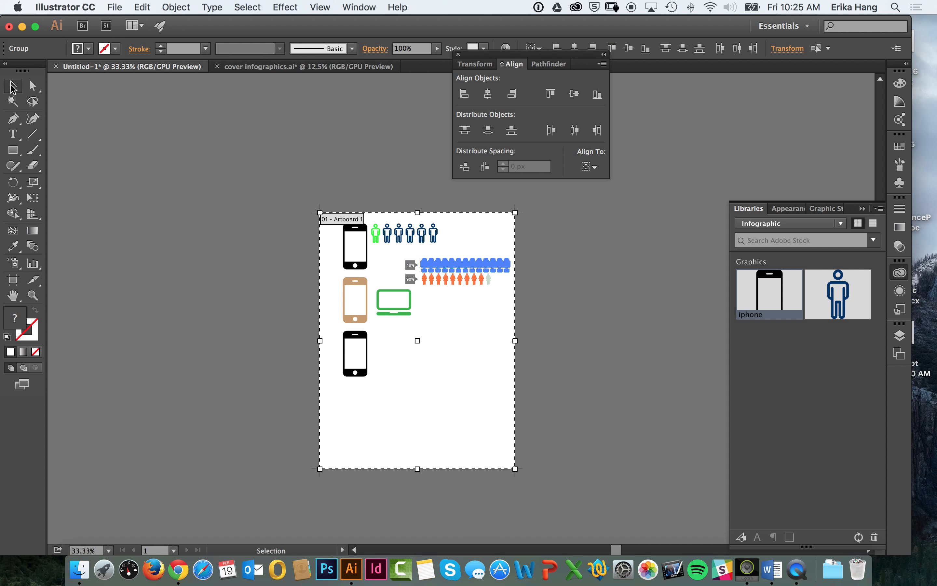
# Step: Switch to Chrome and browse the infographic articles on GOOD's infographics page for examples
pyautogui.click(178, 567)
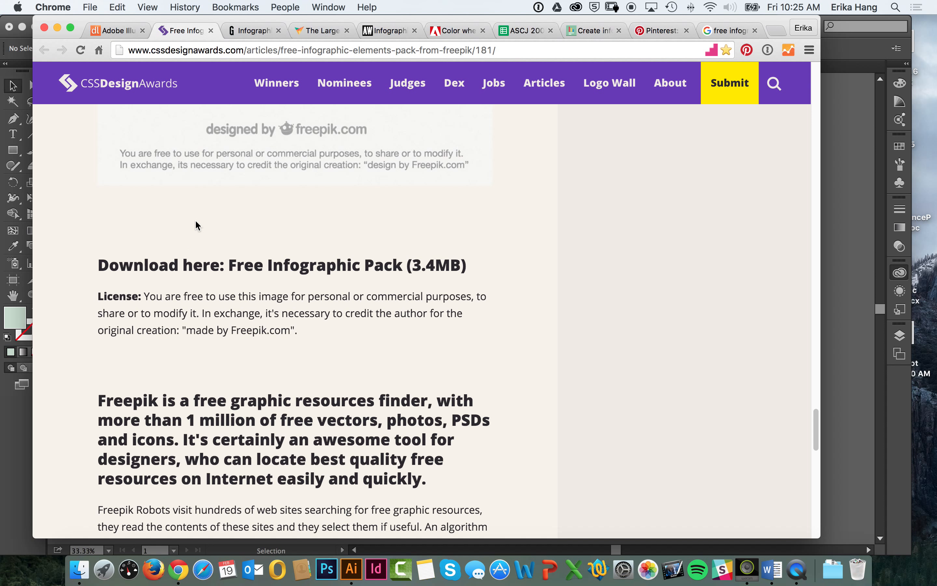
pyautogui.click(254, 31)
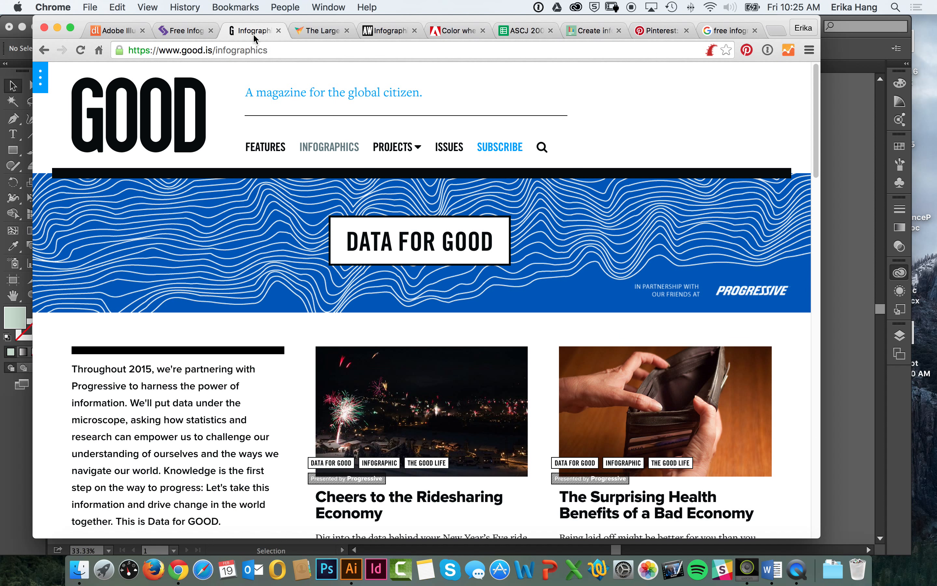
pyautogui.scroll(-3, 213, 95)
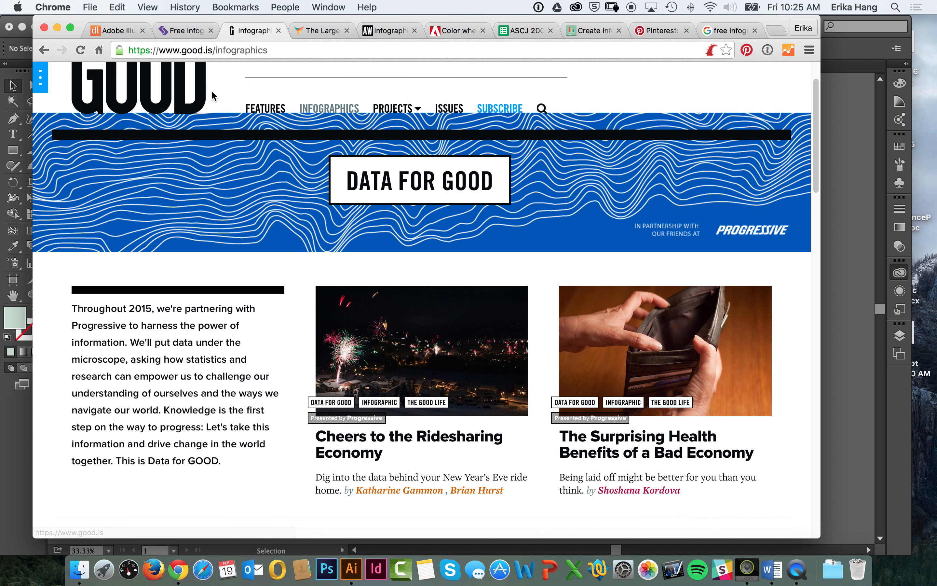
pyautogui.scroll(-5, 214, 95)
pyautogui.scroll(6, 192, 149)
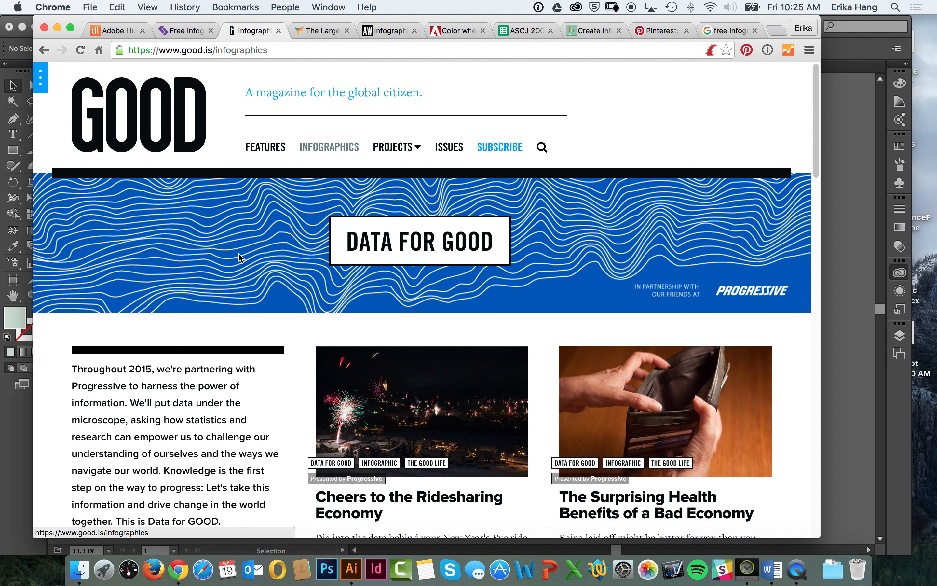
pyautogui.scroll(-10, 239, 258)
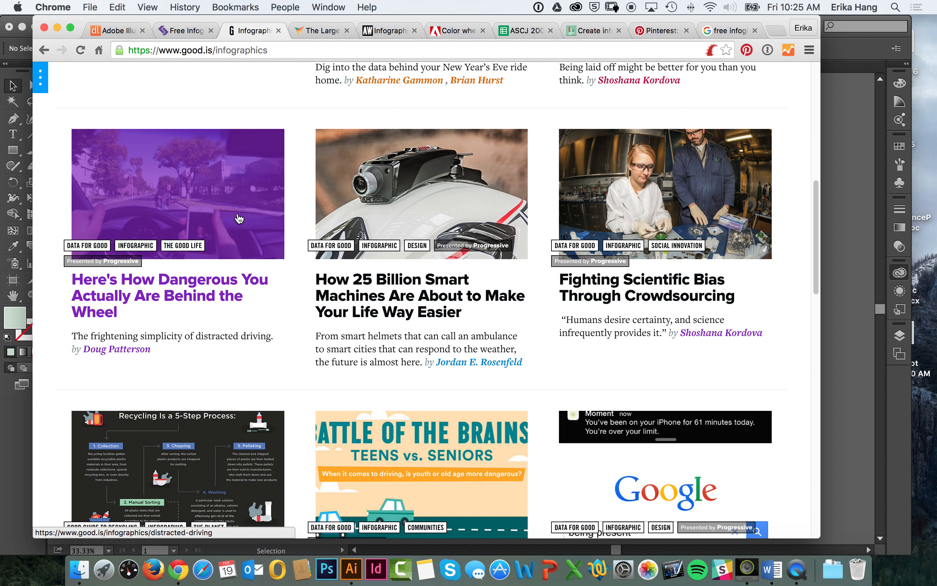
pyautogui.scroll(4, 275, 184)
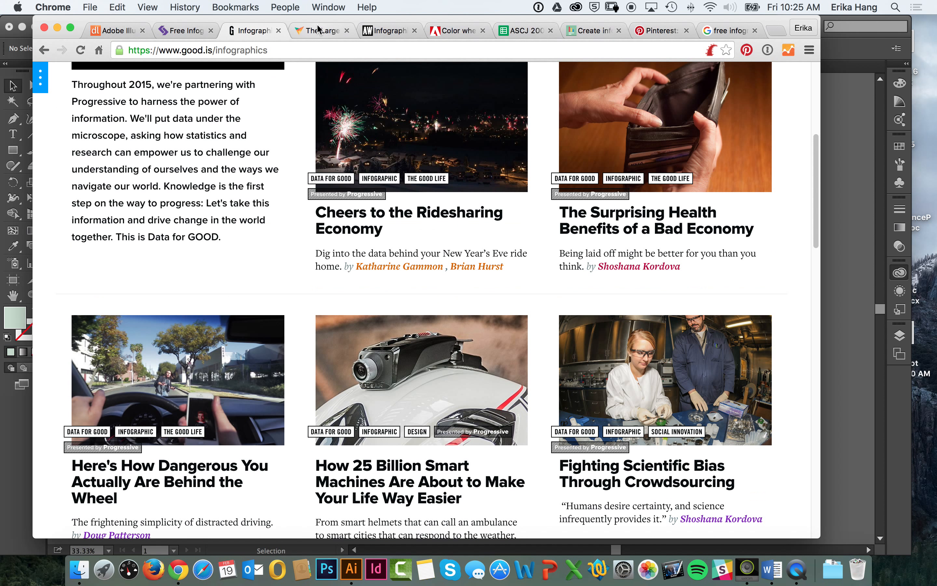
# Step: Browse the trending infographics in the Visually community gallery for design inspiration
pyautogui.click(318, 33)
pyautogui.scroll(-10, 279, 186)
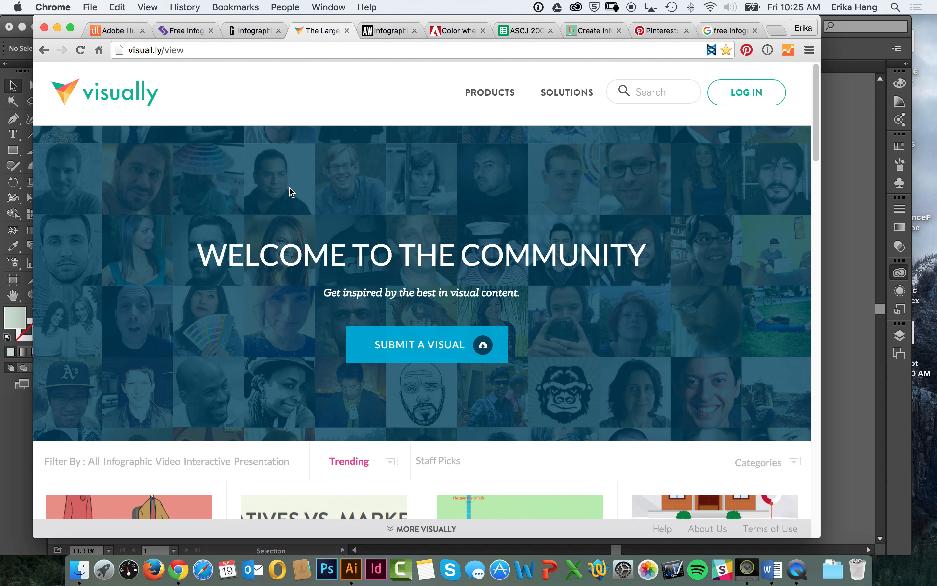
pyautogui.scroll(-8, 275, 149)
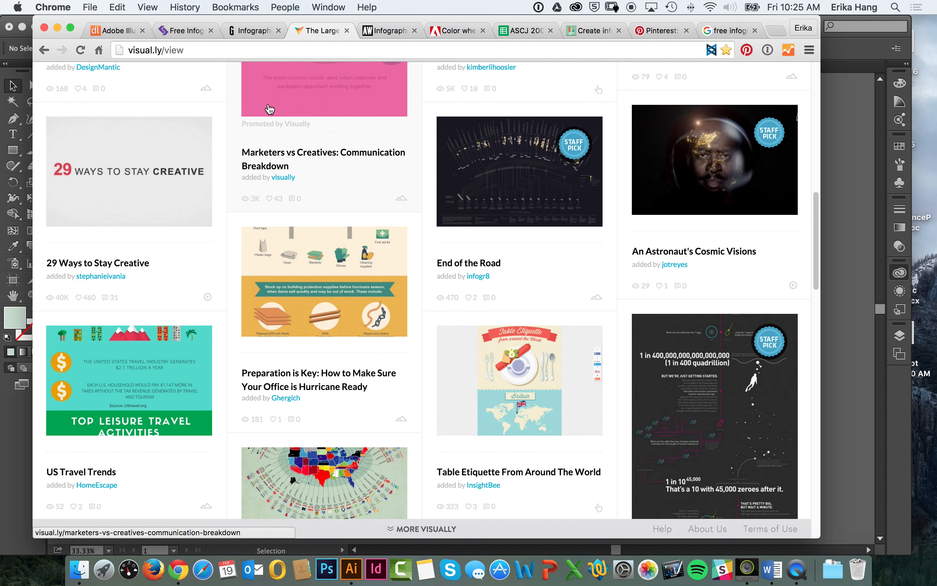
pyautogui.scroll(-11, 262, 212)
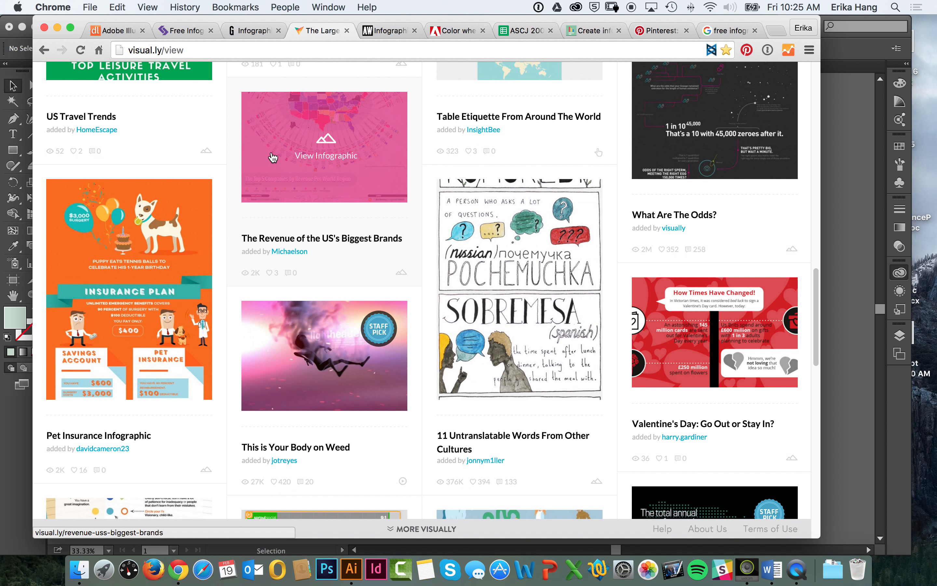
pyautogui.scroll(-2, 270, 214)
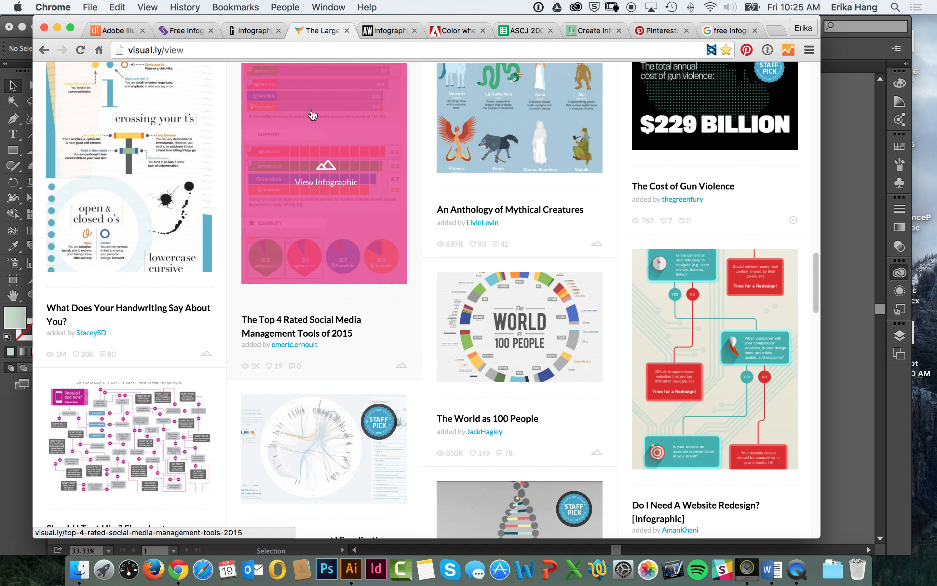
pyautogui.scroll(-7, 322, 132)
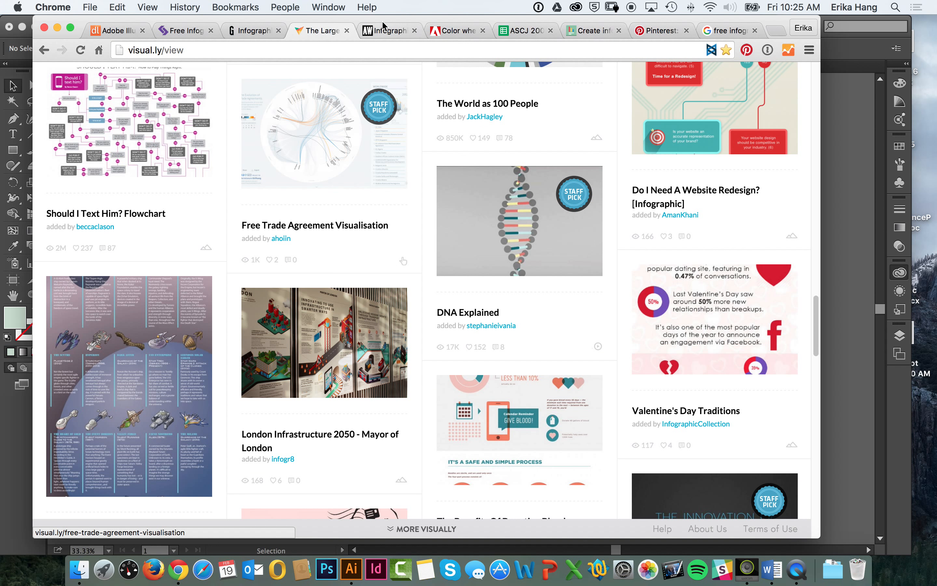
# Step: Look through the articles listed under Adweek's Infographics topic
pyautogui.click(381, 31)
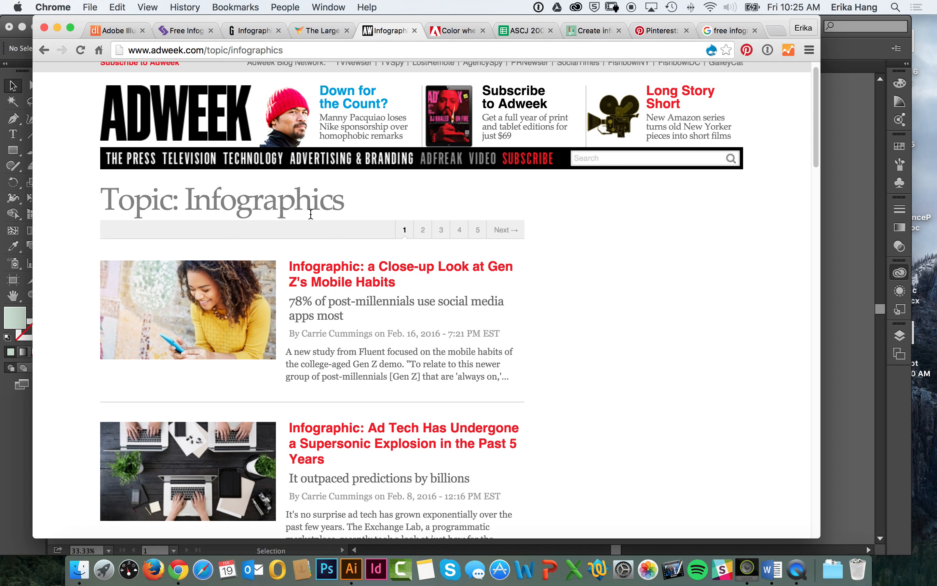
pyautogui.scroll(-6, 306, 186)
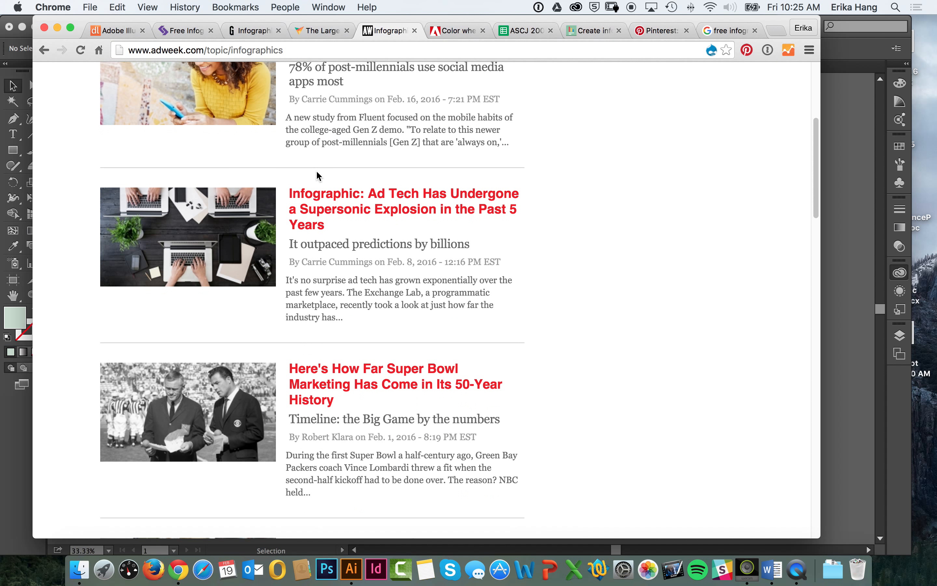
pyautogui.scroll(7, 373, 103)
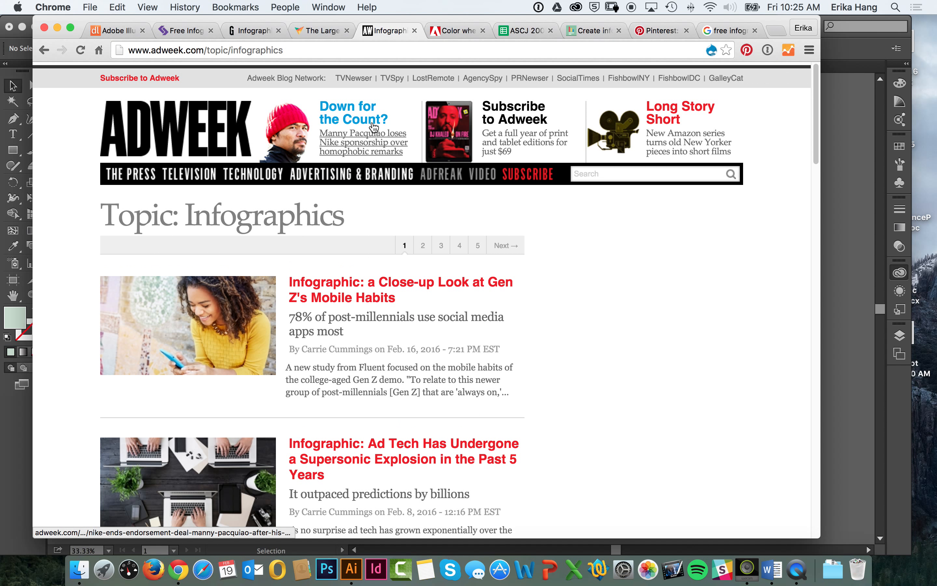
# Step: On the Adobe Color wheel page, select the middle swatch and apply the Complementary color rule to the theme
pyautogui.click(452, 33)
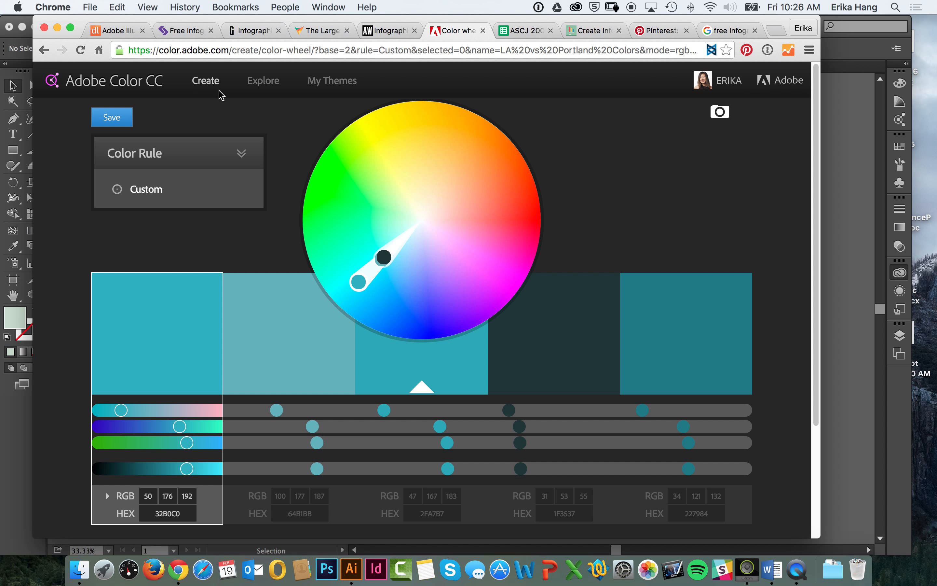
pyautogui.click(82, 575)
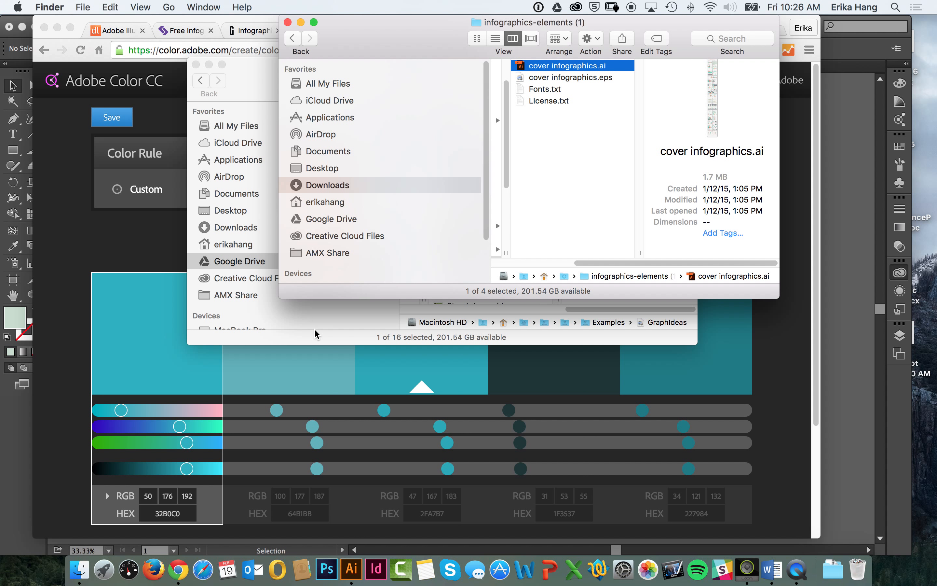
pyautogui.click(140, 262)
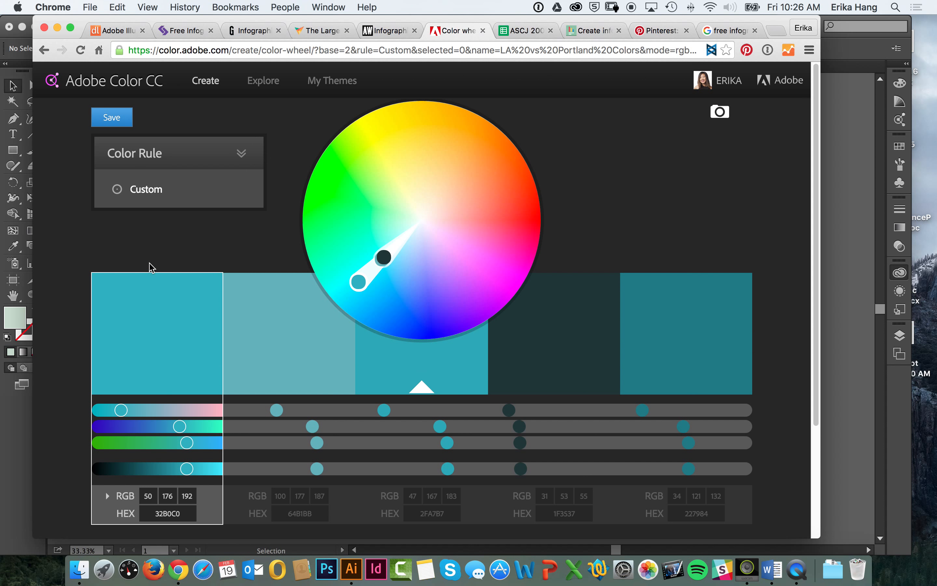
pyautogui.click(404, 378)
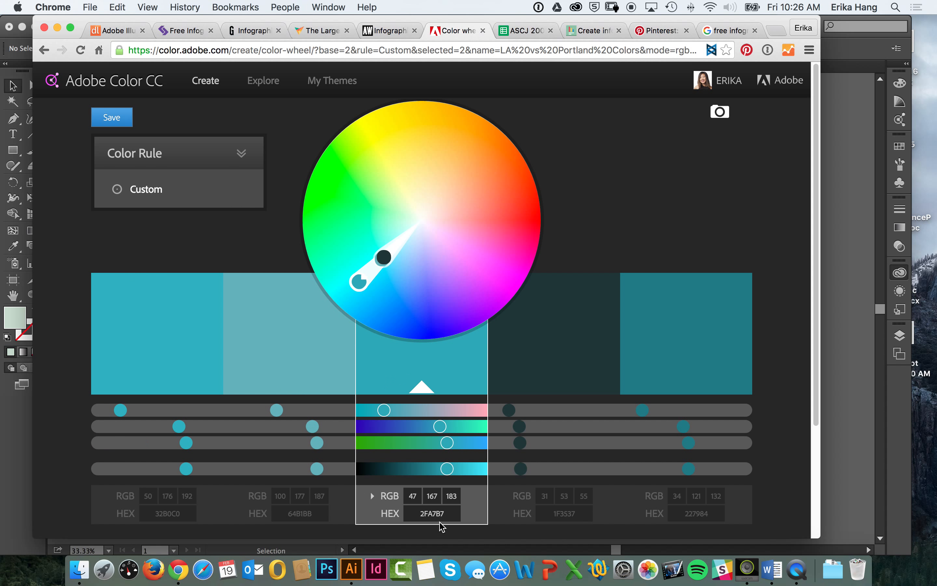
pyautogui.click(203, 187)
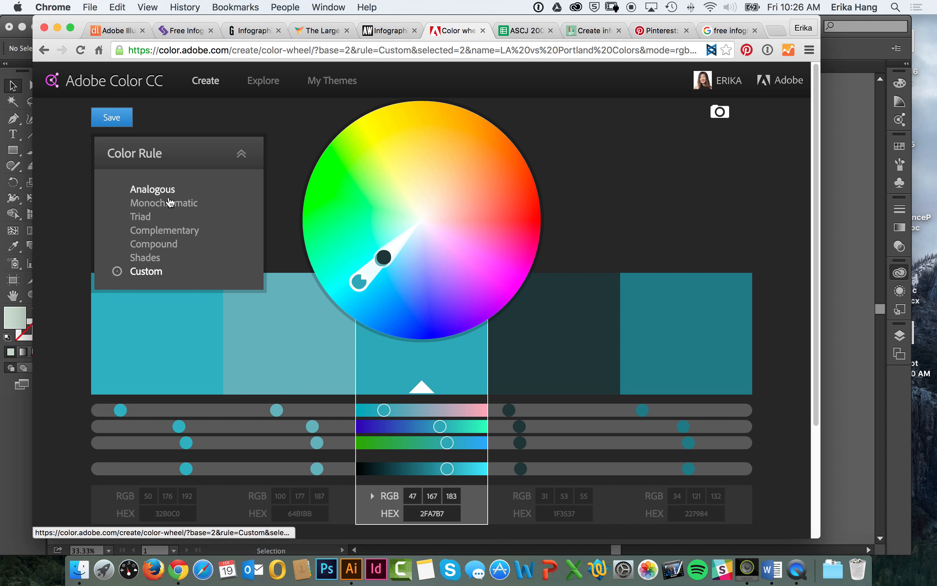
pyautogui.click(167, 232)
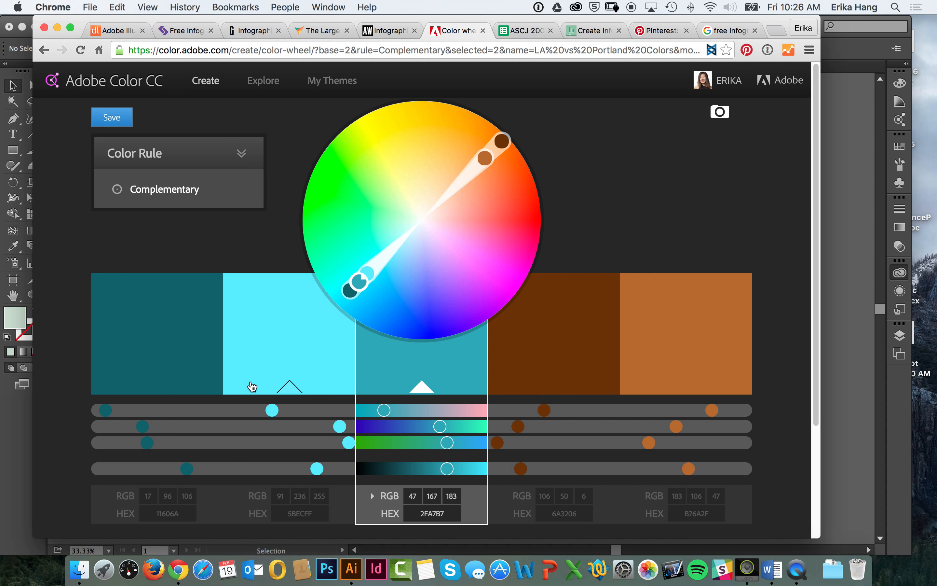
# Step: Check the saved themes in My Themes and browse the newest public color themes under Explore
pyautogui.click(342, 83)
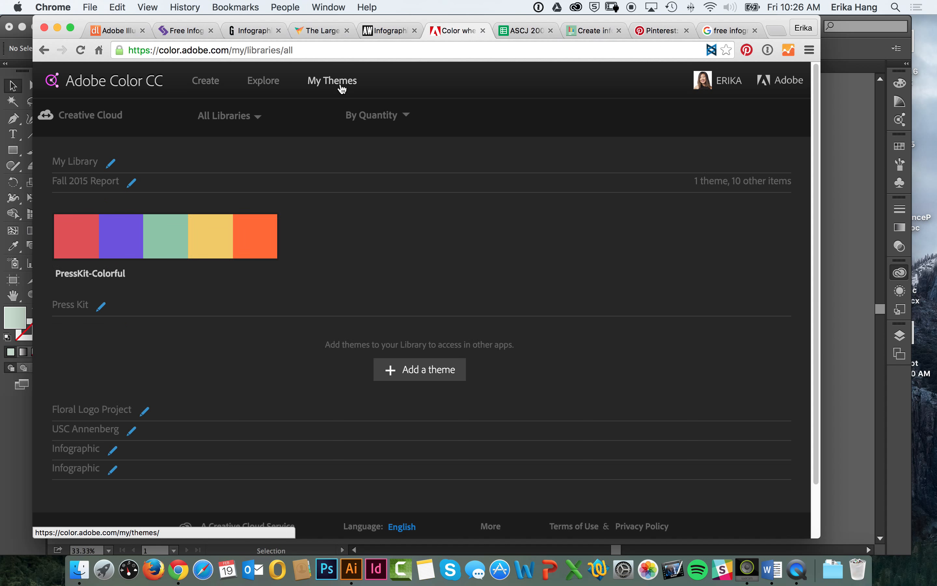
pyautogui.click(265, 83)
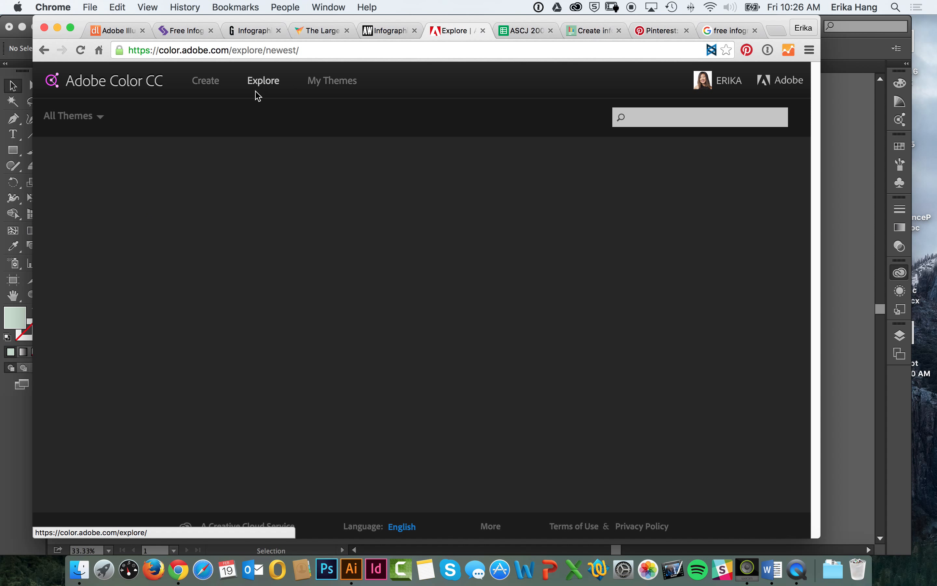
pyautogui.moveTo(453, 179)
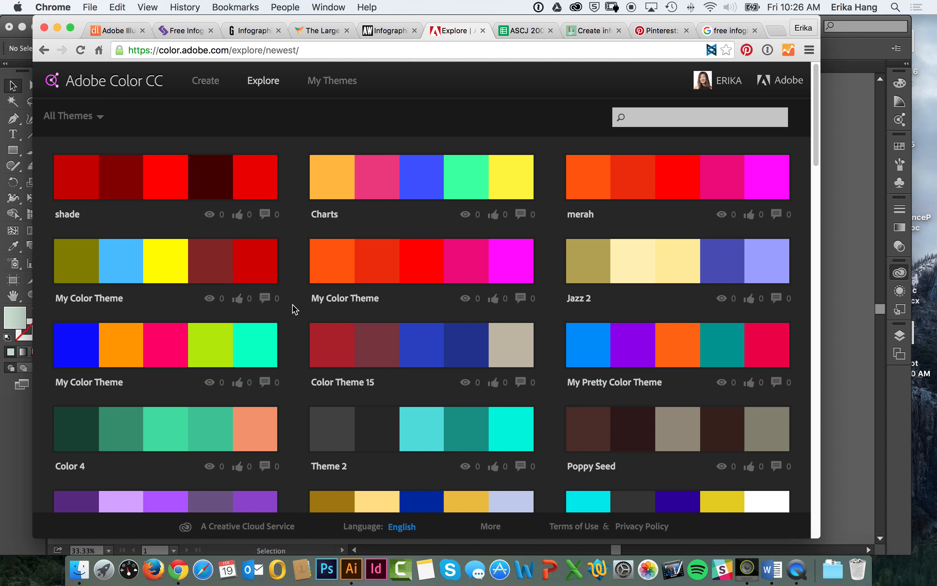
pyautogui.scroll(-9, 340, 283)
pyautogui.scroll(11, 320, 251)
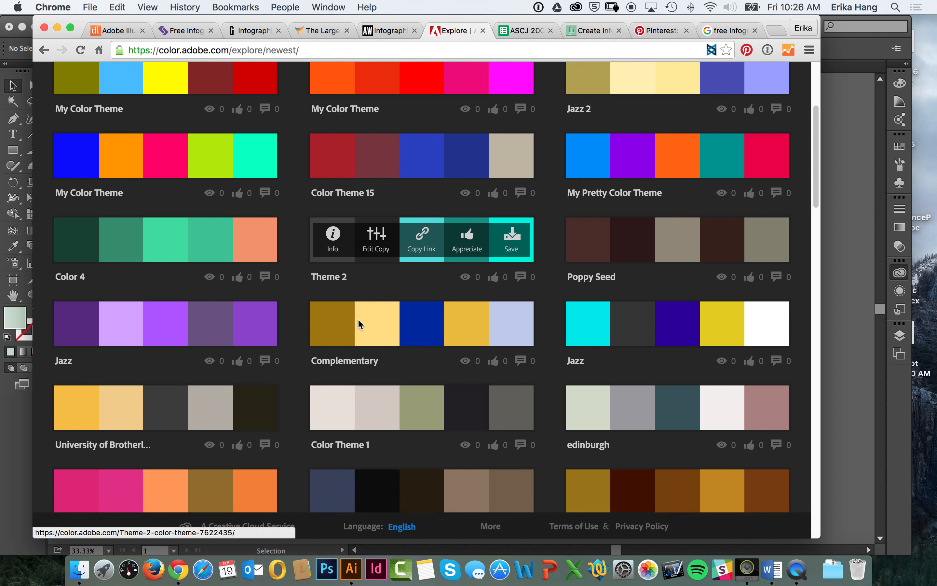
# Step: Search the public color themes for "nautical" and look over the matching palettes
pyautogui.click(633, 112)
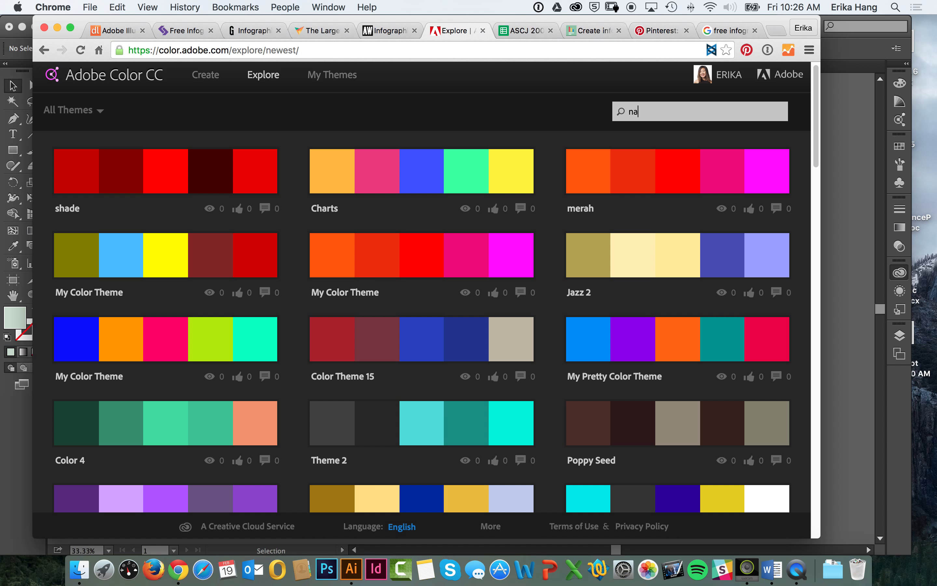
pyautogui.write('nautical')
pyautogui.press('Return')
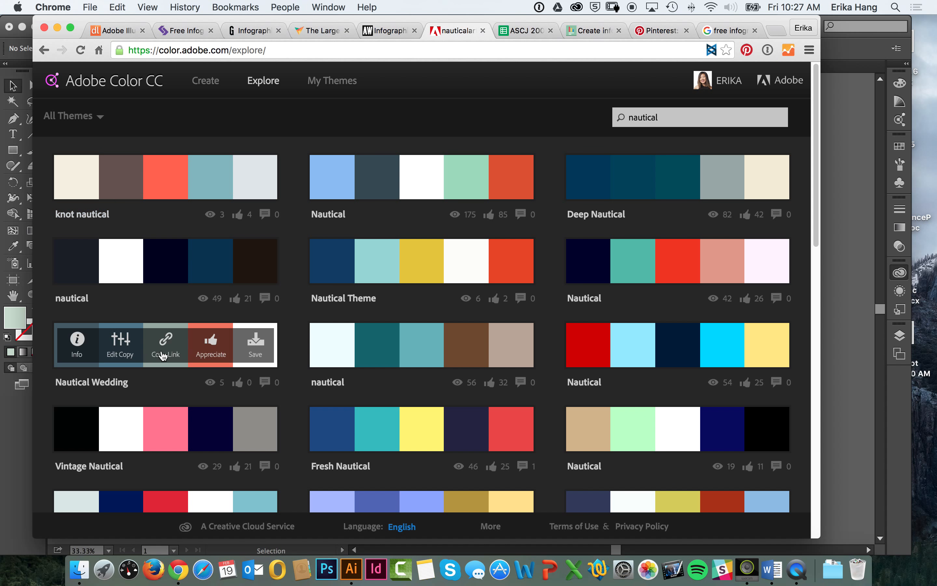
pyautogui.moveTo(416, 345)
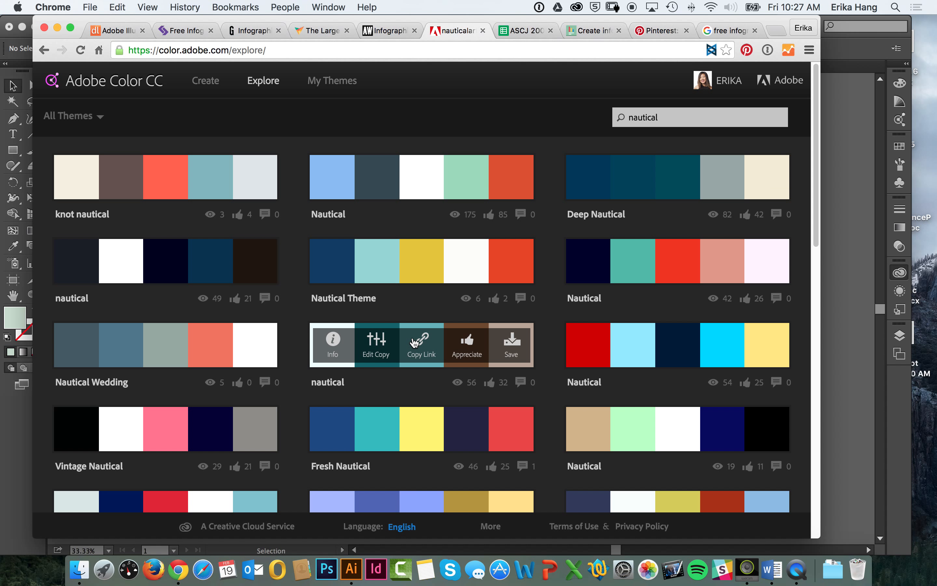
pyautogui.moveTo(410, 165)
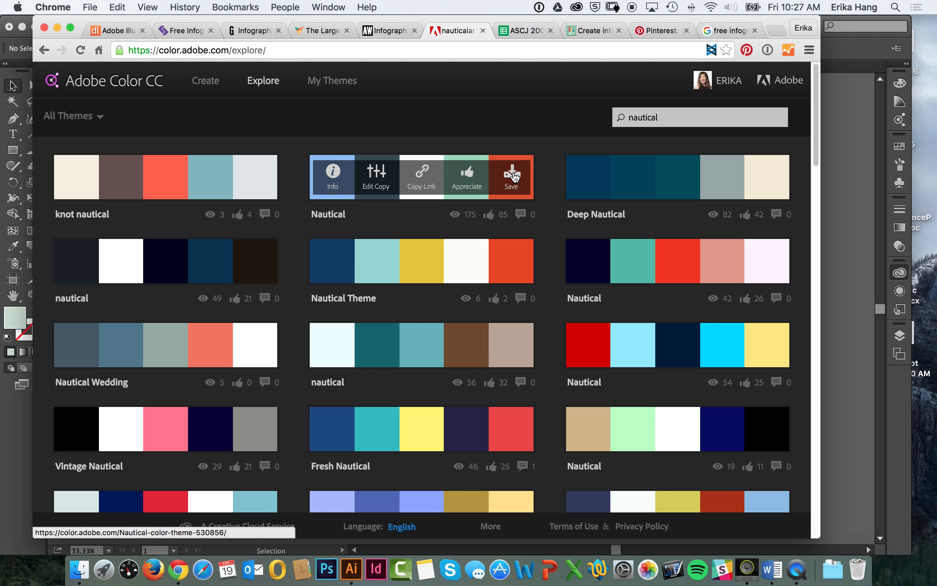
# Step: Save the light blue, slate, white, mint and red Nautical theme to the Infographic library in Creative Cloud
pyautogui.click(511, 177)
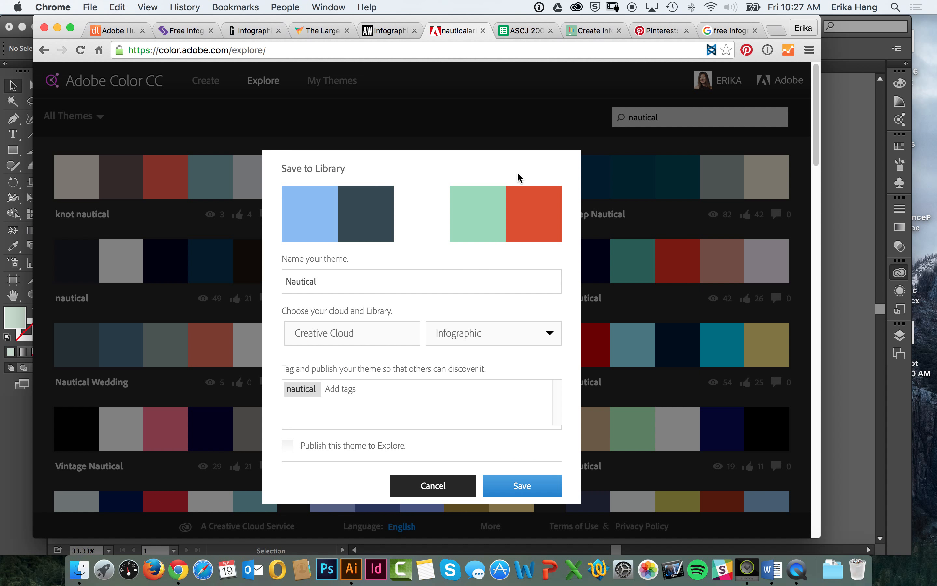
pyautogui.click(488, 335)
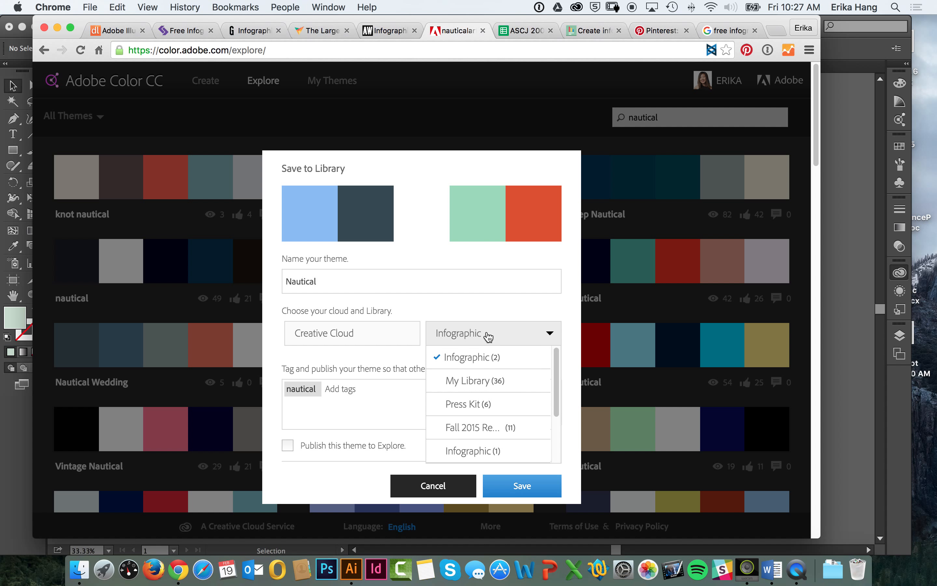
pyautogui.click(485, 356)
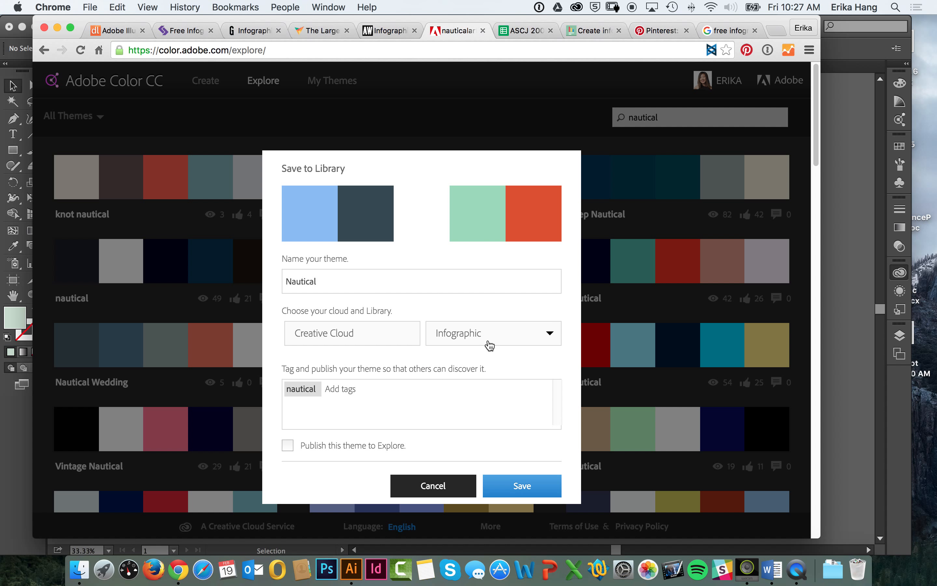
pyautogui.click(528, 486)
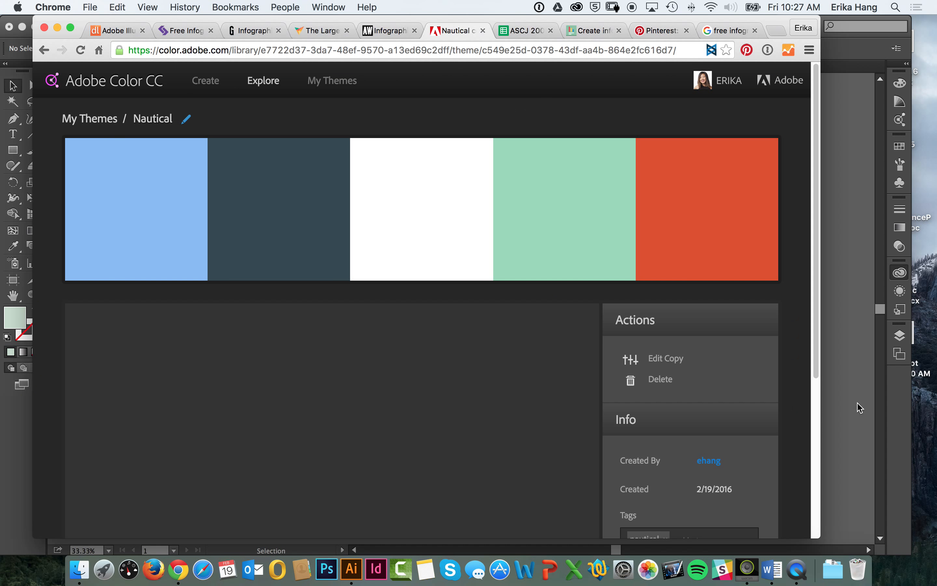
# Step: Switch to Illustrator and display the Press Kit library
pyautogui.click(858, 405)
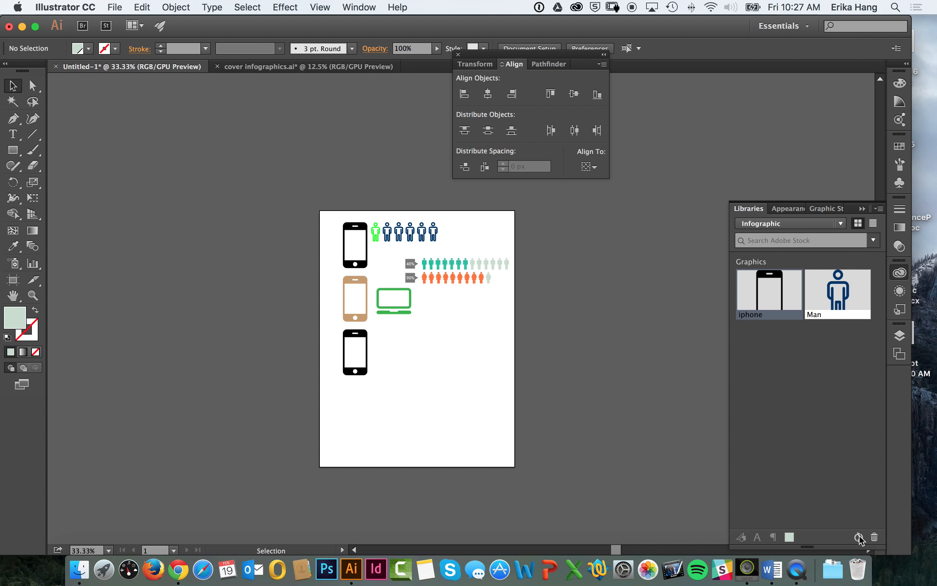
pyautogui.moveTo(860, 540)
pyautogui.click(779, 223)
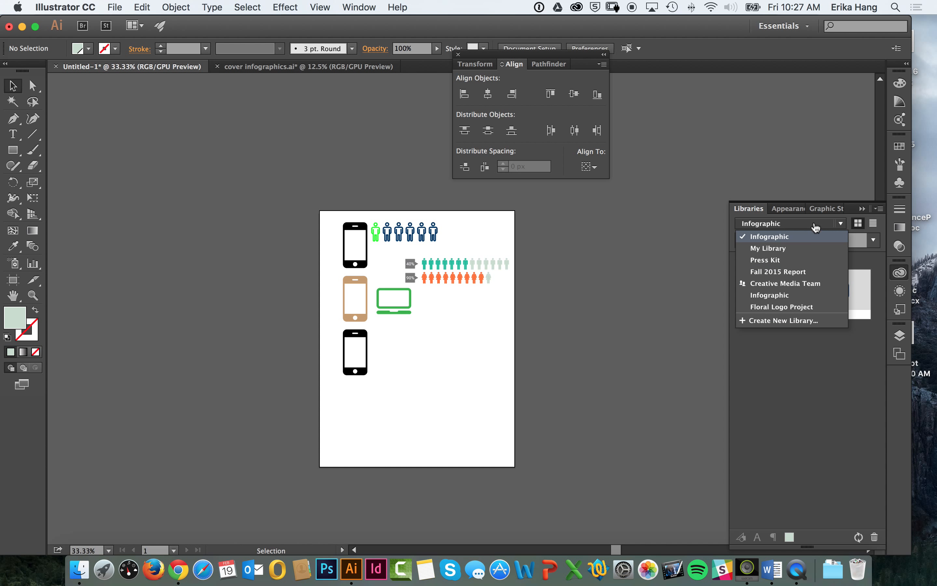
pyautogui.click(780, 261)
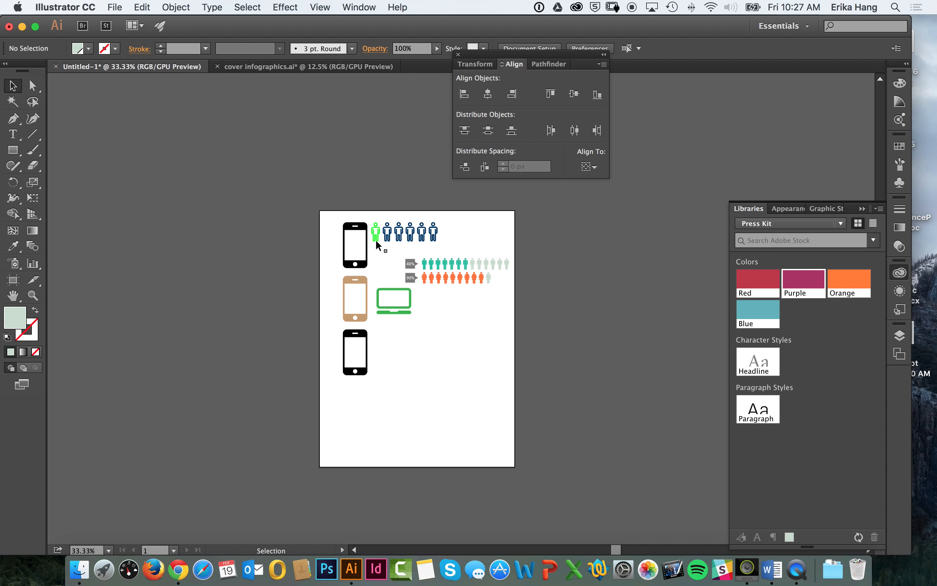
# Step: Fill the top phone icon with the library color Red and the row of outlined people beside it with Purple
pyautogui.click(366, 231)
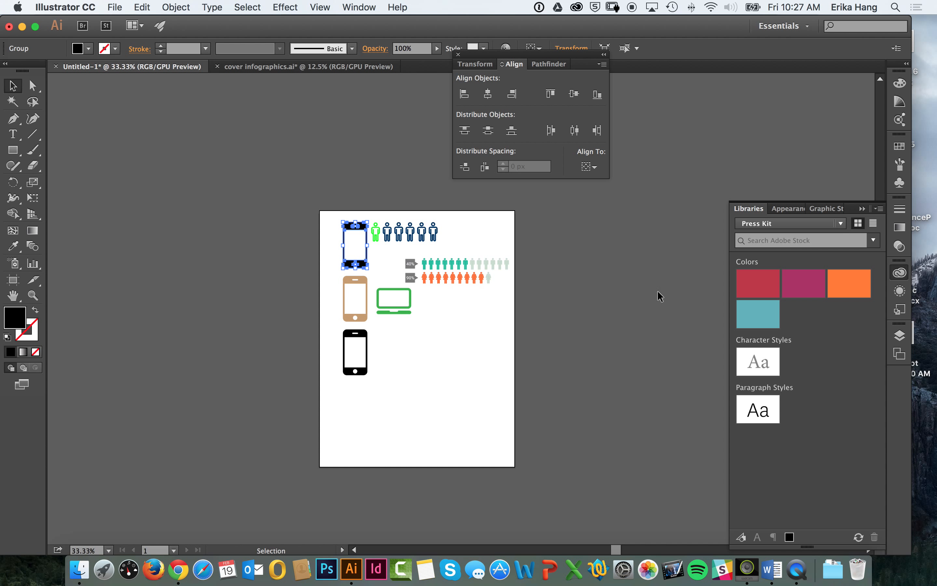
pyautogui.click(750, 285)
pyautogui.click(473, 325)
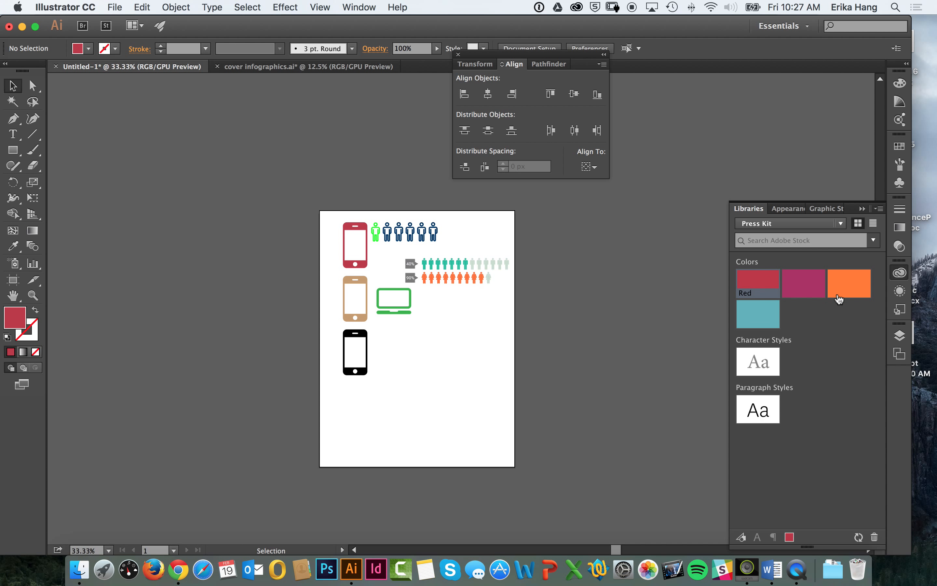
pyautogui.click(379, 252)
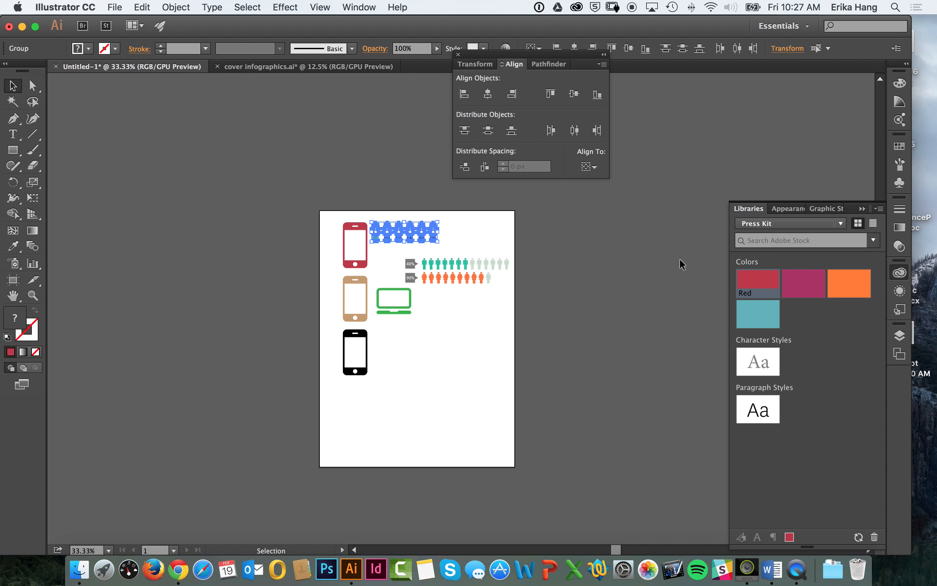
pyautogui.click(803, 285)
pyautogui.click(561, 297)
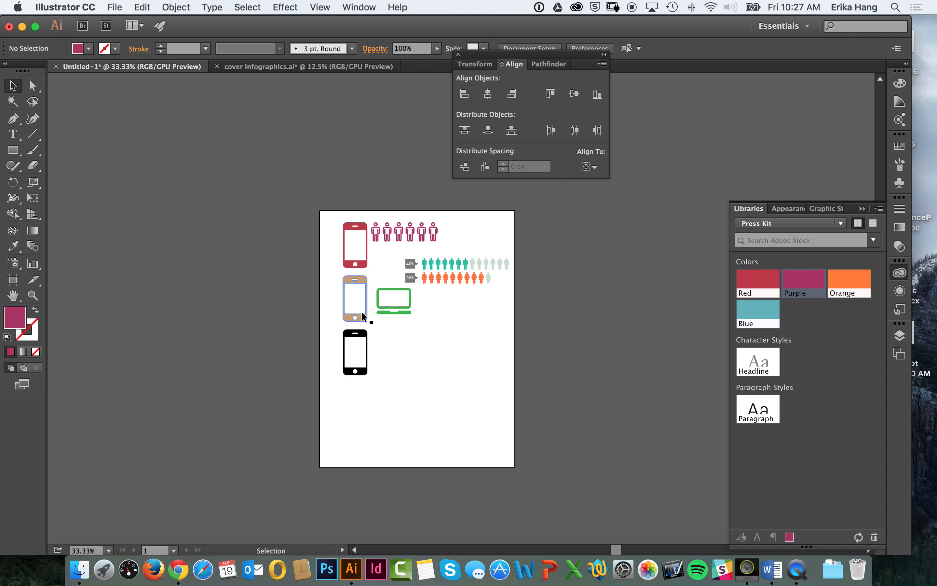
# Step: Recolor the tan middle phone icon with the top phone's red using the Eyedropper
pyautogui.click(365, 285)
pyautogui.press('i')
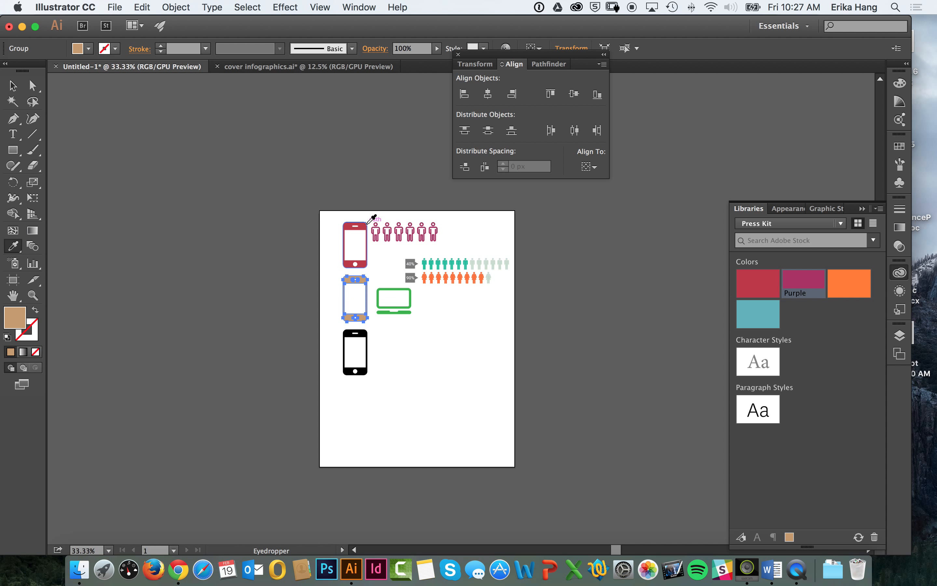
pyautogui.click(367, 224)
pyautogui.press('v')
# Step: Copy the top phone's fill hex code B93848 and apply it as the laptop icon's fill color
pyautogui.click(375, 220)
pyautogui.click(375, 229)
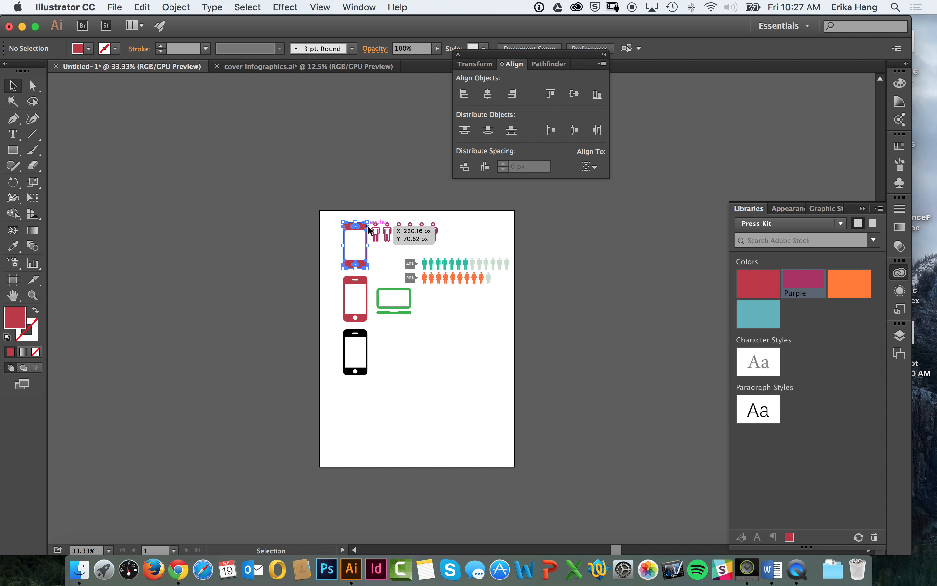
pyautogui.doubleClick(20, 318)
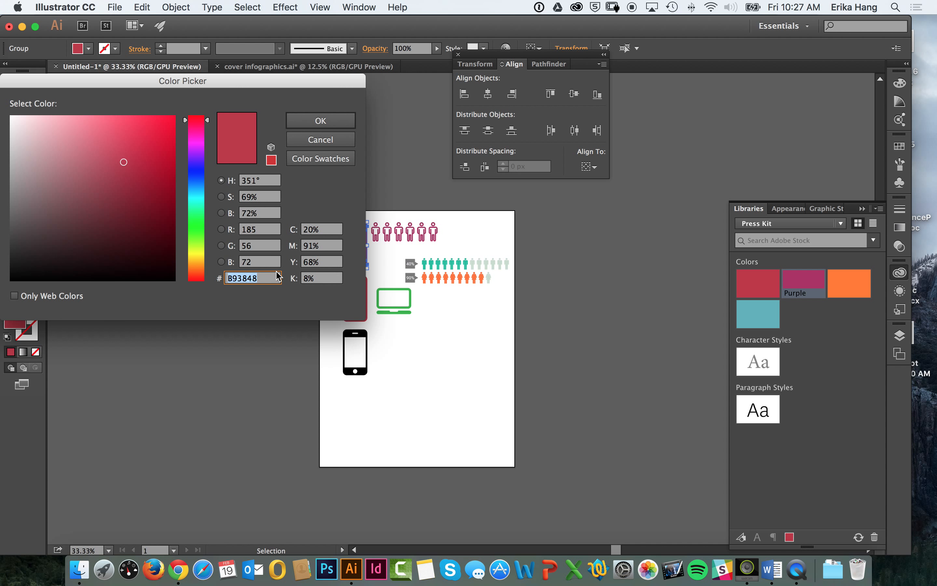
pyautogui.click(320, 120)
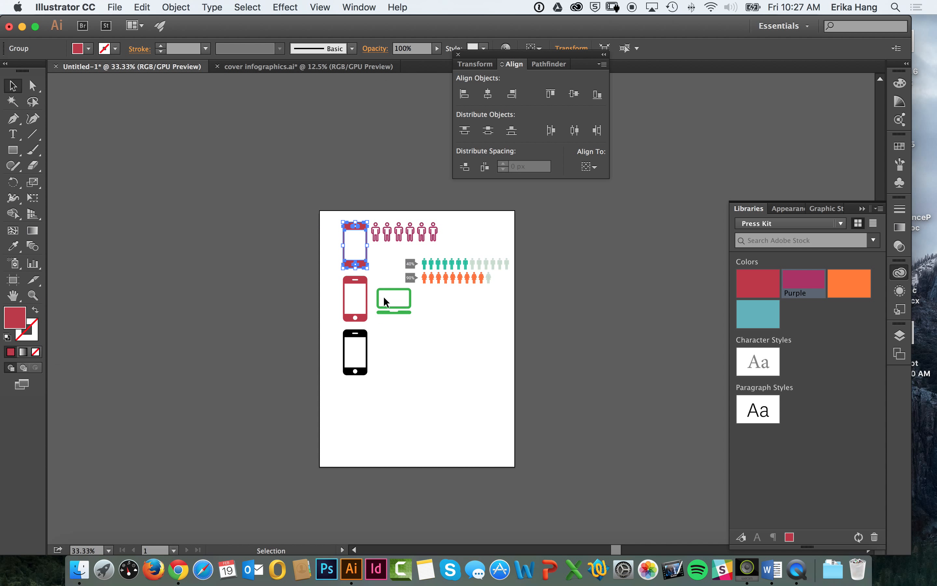
pyautogui.click(384, 304)
pyautogui.doubleClick(16, 320)
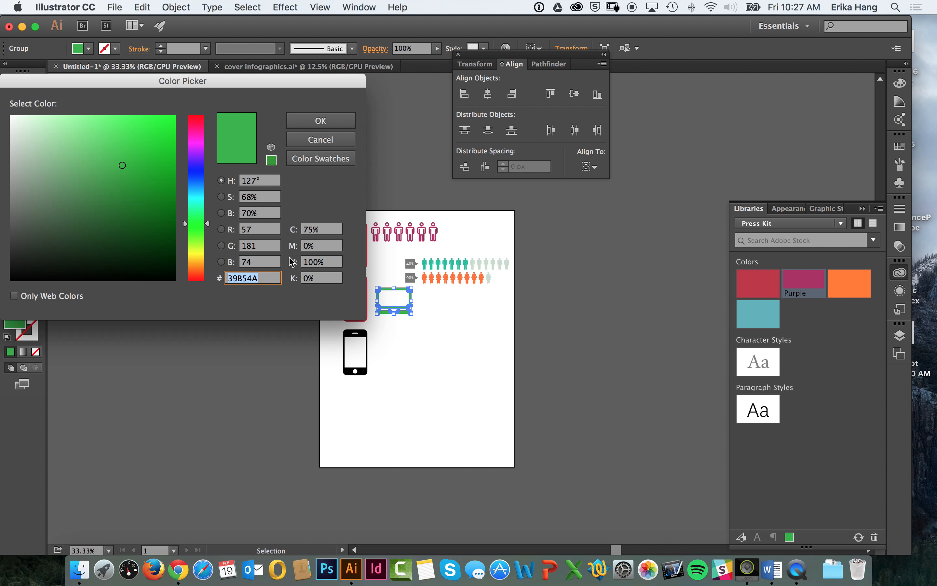
pyautogui.press('cmd+v')
pyautogui.click(318, 120)
pyautogui.click(672, 309)
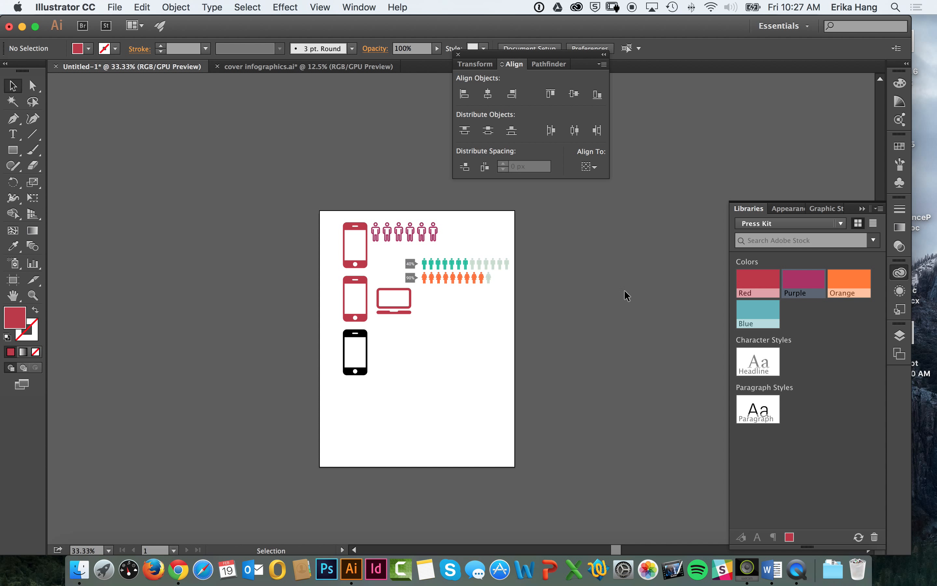
# Step: Fill the black bottom phone icon with the library color Orange, and display the Infographic library containing the Nautical theme
pyautogui.click(355, 339)
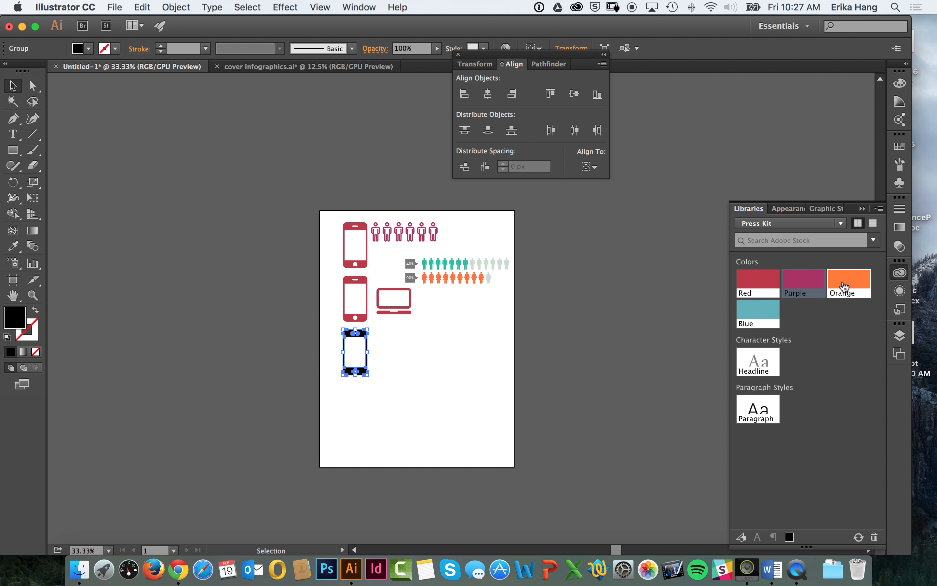
pyautogui.click(849, 283)
pyautogui.click(774, 223)
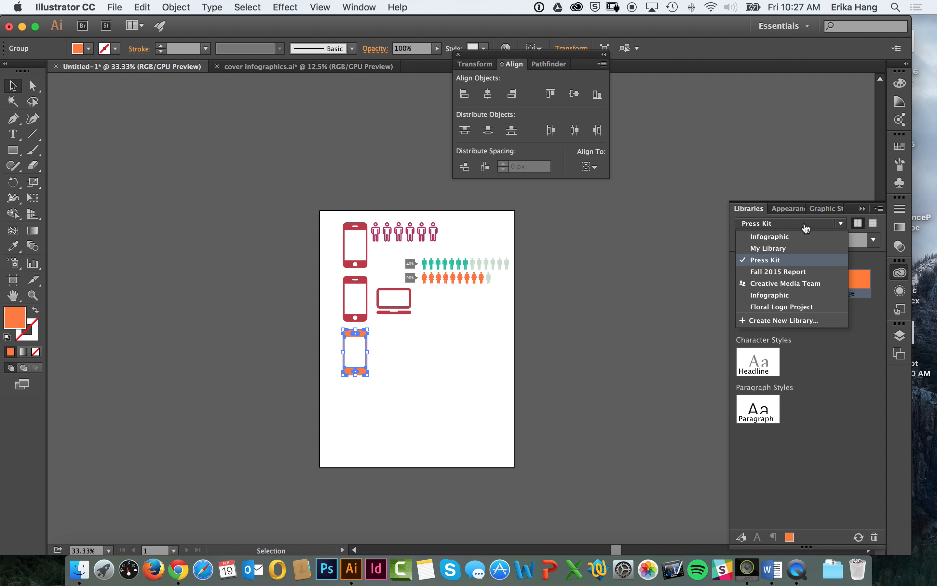
pyautogui.click(776, 237)
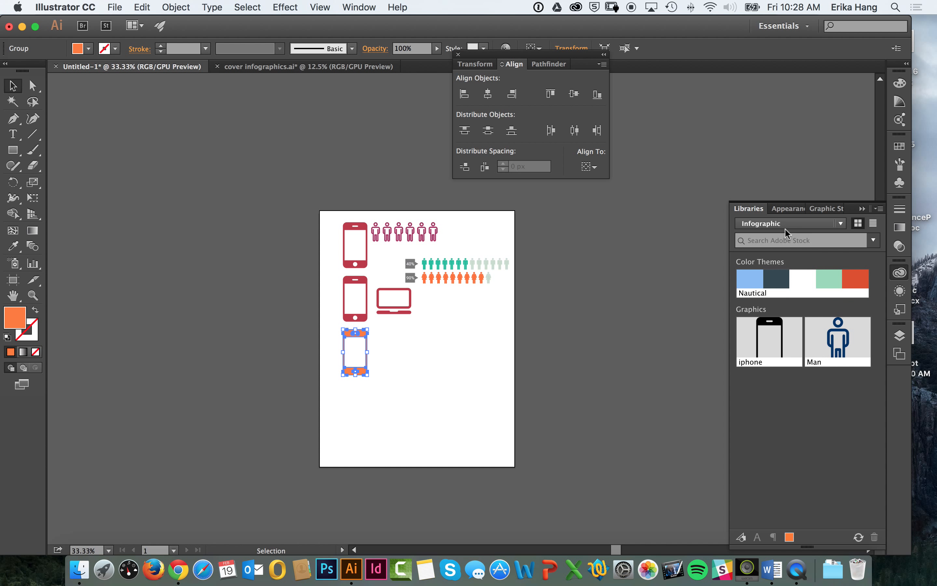
# Step: Switch to Chrome and view the saved Nautical theme's page and web address
pyautogui.click(178, 569)
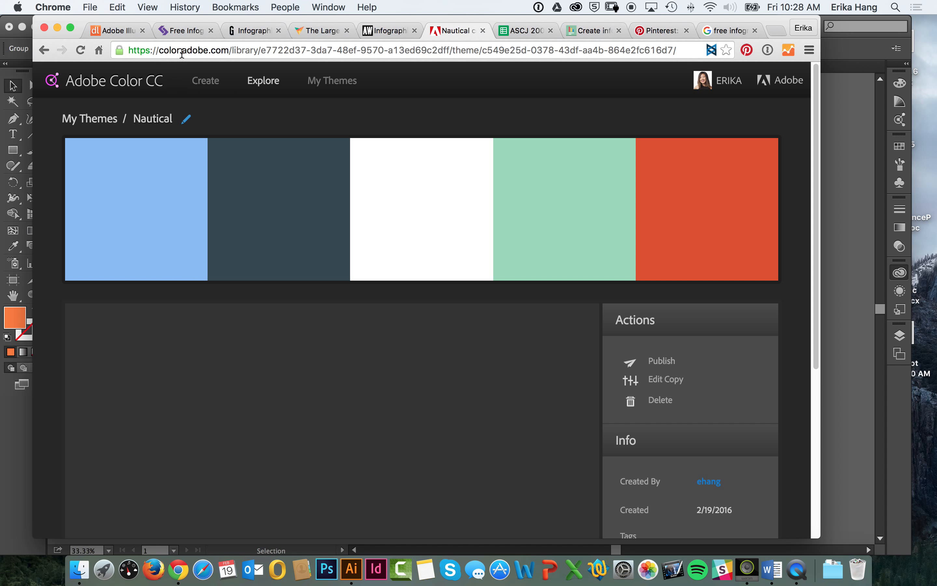
pyautogui.click(225, 50)
pyautogui.click(228, 49)
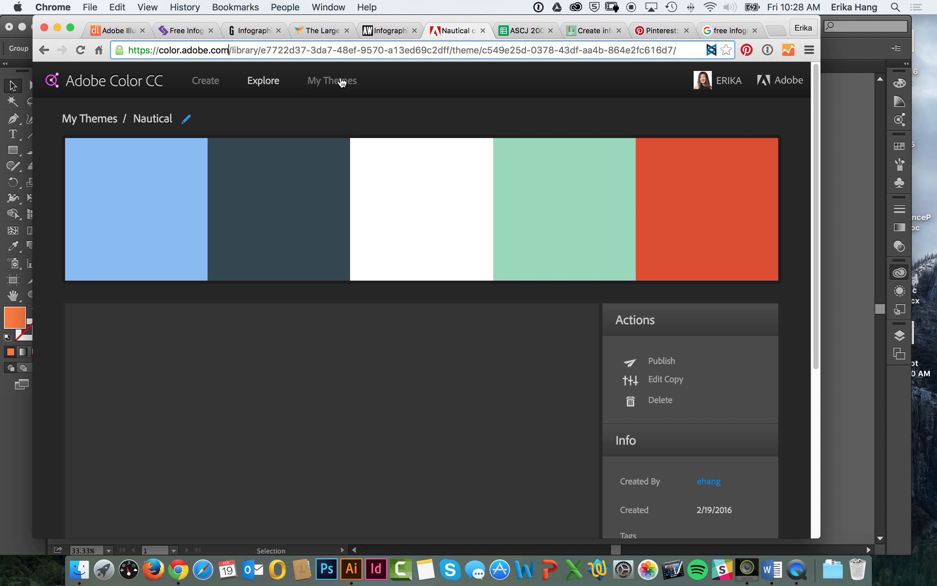
# Step: Save the color wheel's complementary teal and brown theme to the Infographic library as Blues & Browns, and return to the Explore themes
pyautogui.click(269, 91)
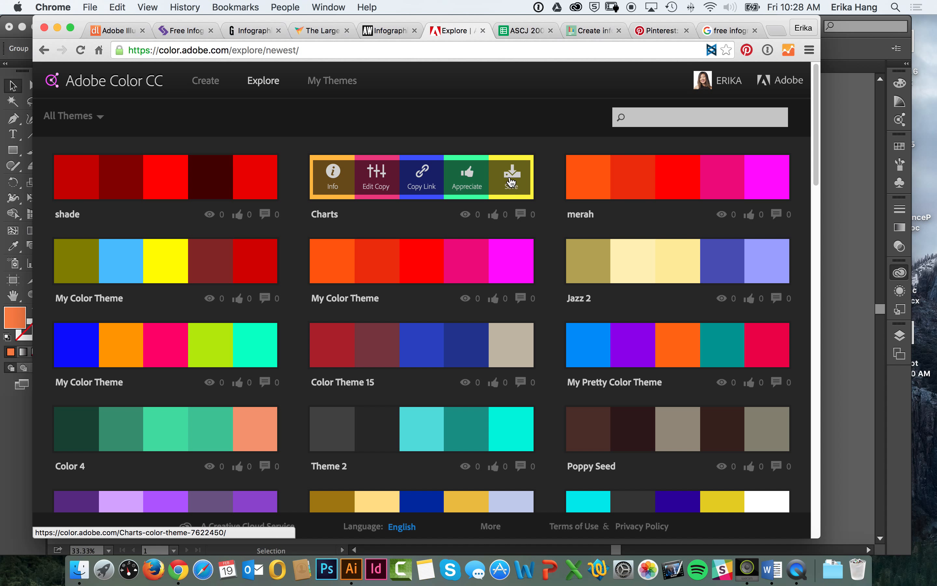
pyautogui.click(209, 92)
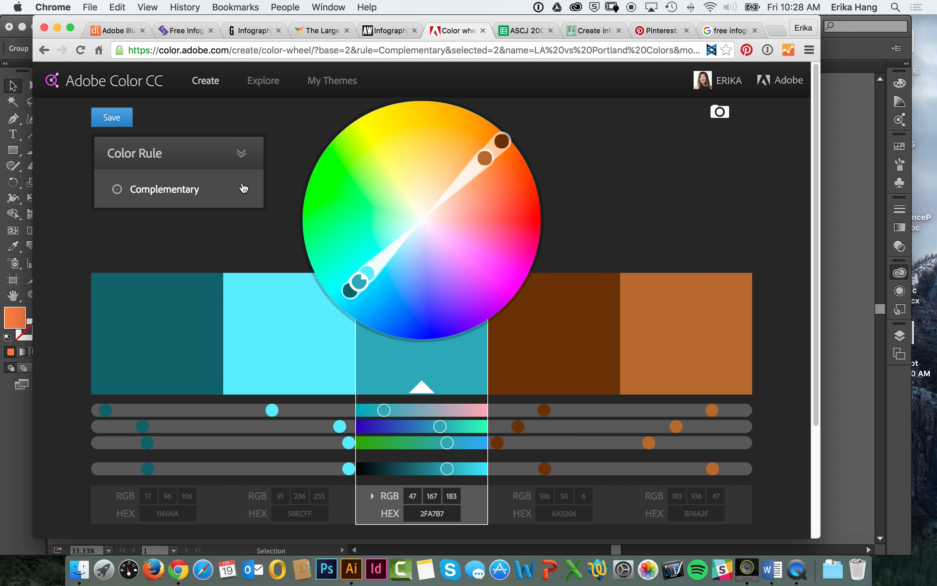
pyautogui.click(117, 118)
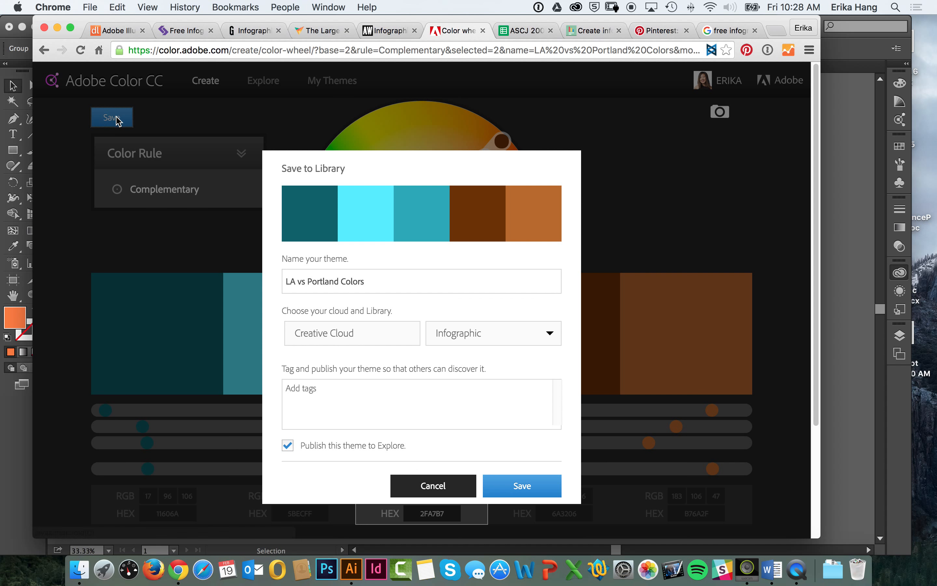
pyautogui.tripleClick(361, 285)
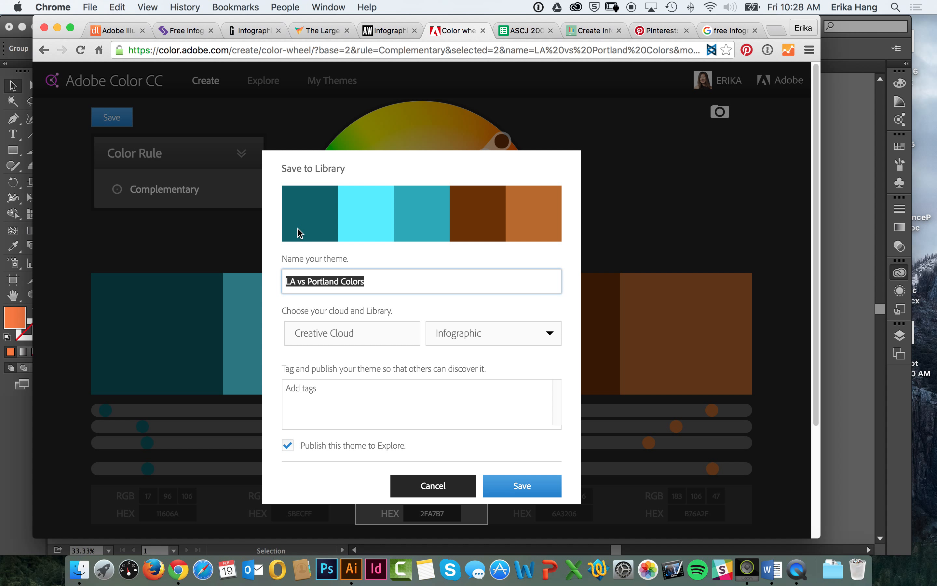
pyautogui.write('Blue')
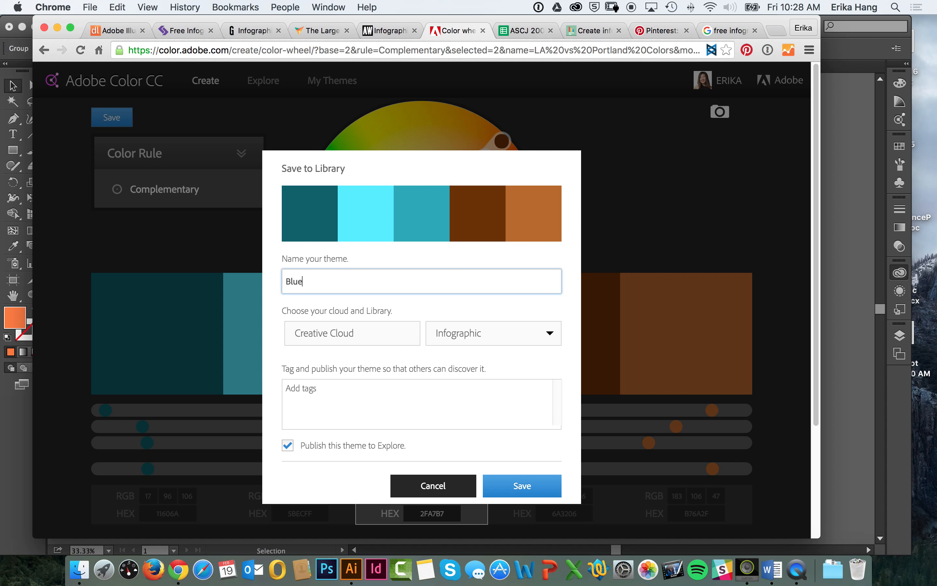
pyautogui.write('s & Browns')
pyautogui.click(474, 335)
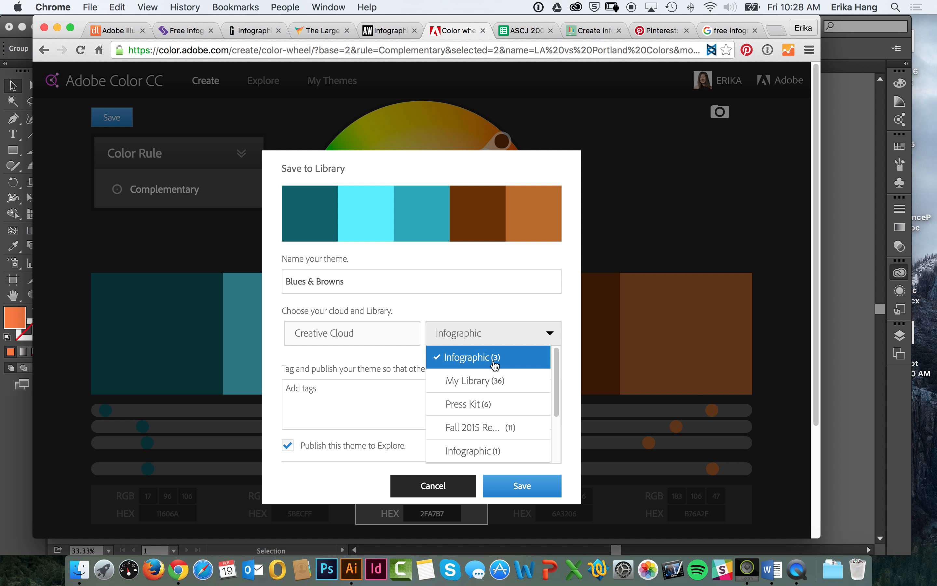
pyautogui.click(496, 359)
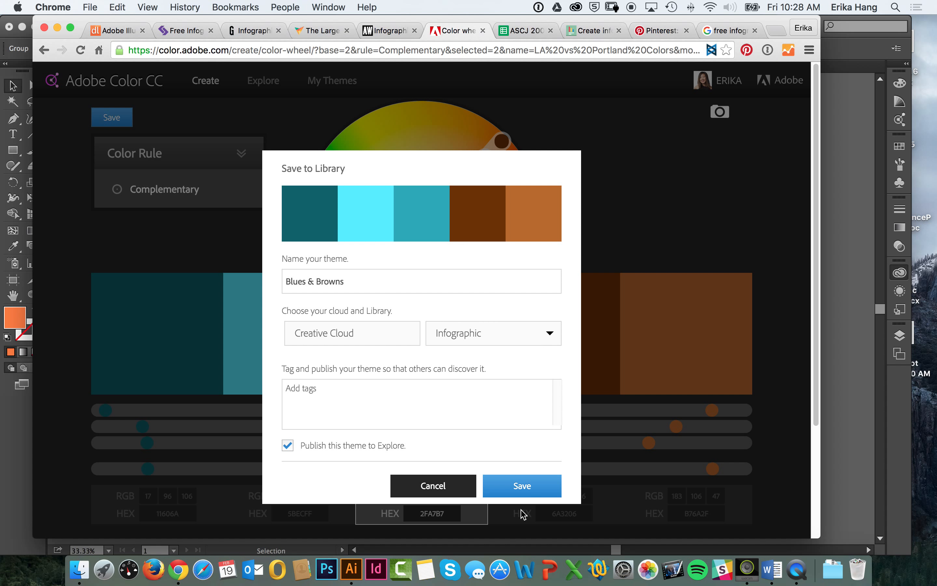
pyautogui.click(523, 486)
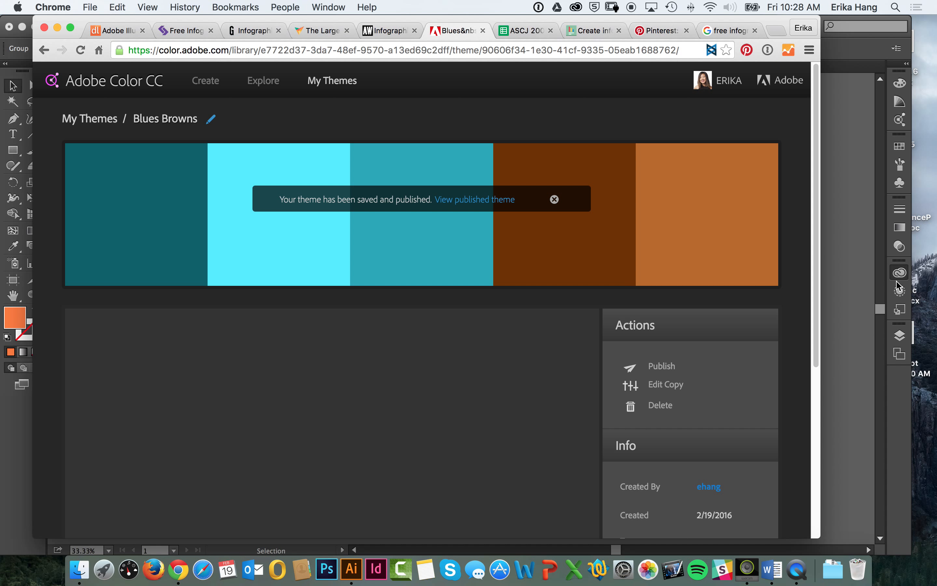
pyautogui.click(273, 86)
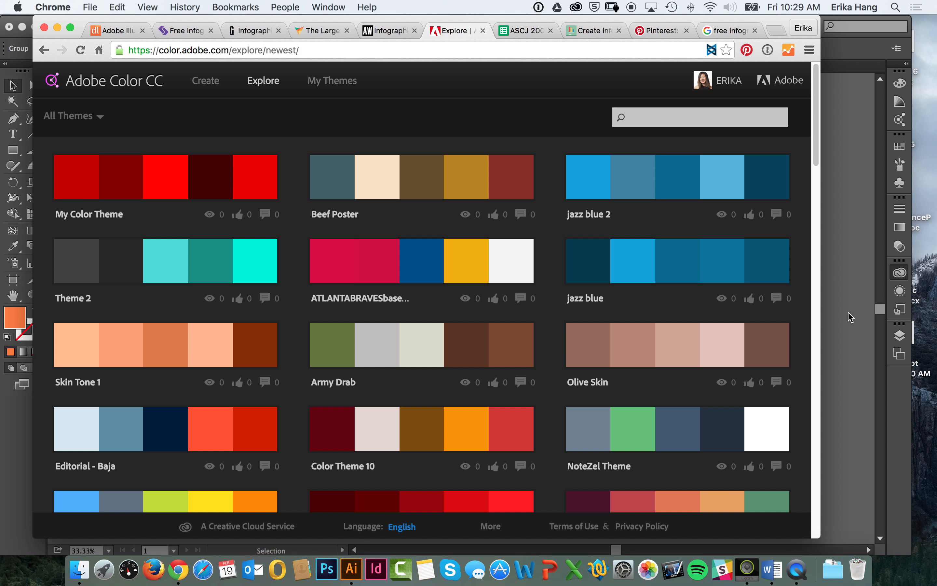
# Step: Switch to Illustrator and group the row of male figures beside the 40% label
pyautogui.click(857, 309)
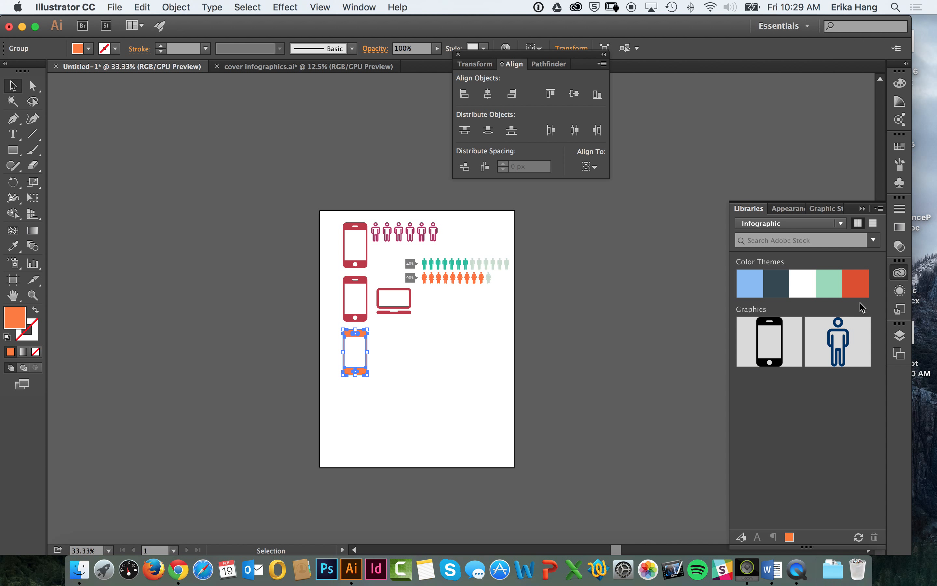
pyautogui.press('super+equal')
pyautogui.press('super+equal')
pyautogui.press('super+equal')
pyautogui.press('super+equal')
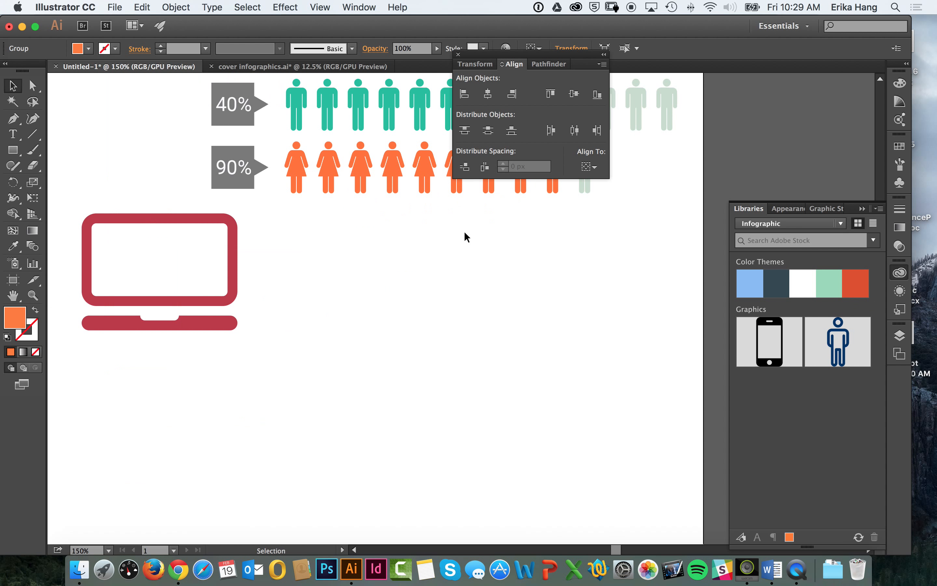
pyautogui.press('space')
pyautogui.moveTo(420, 268); pyautogui.dragTo(281, 431)
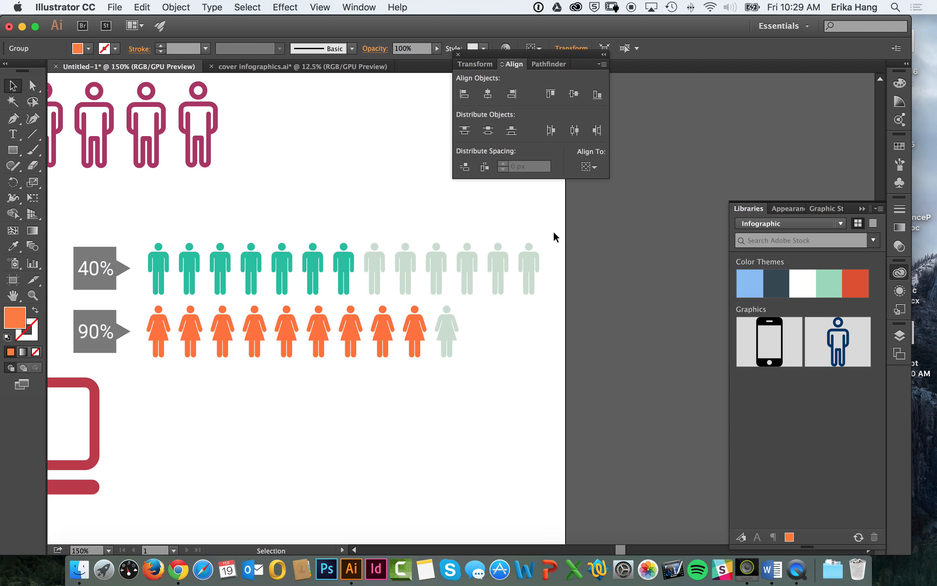
pyautogui.moveTo(560, 239); pyautogui.dragTo(145, 275)
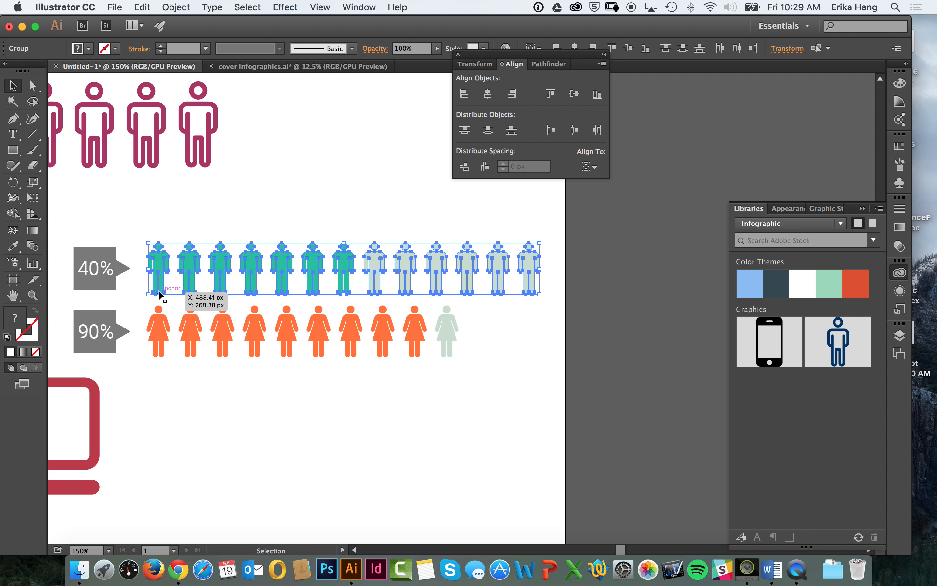
pyautogui.click(176, 7)
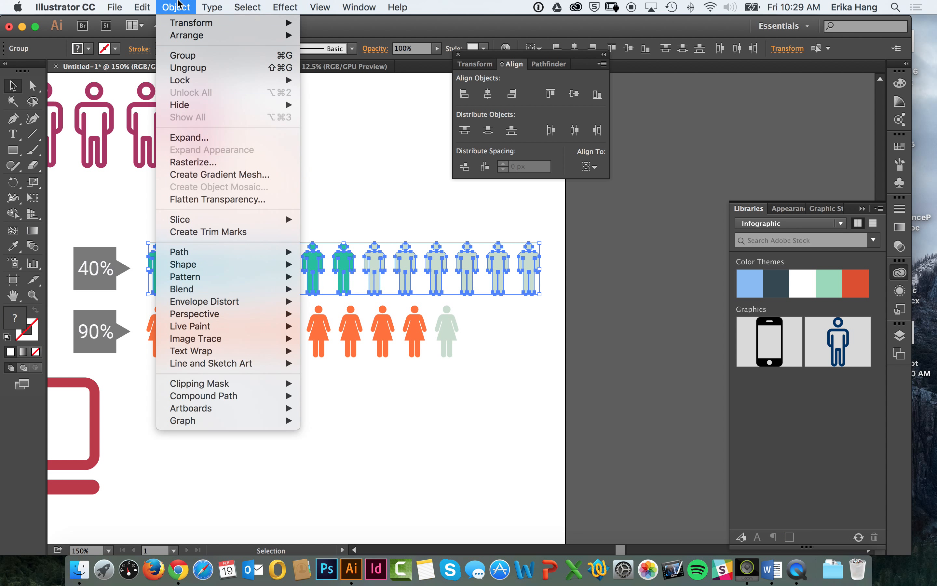
pyautogui.click(199, 58)
pyautogui.moveTo(378, 271); pyautogui.dragTo(413, 260)
pyautogui.press('super+z')
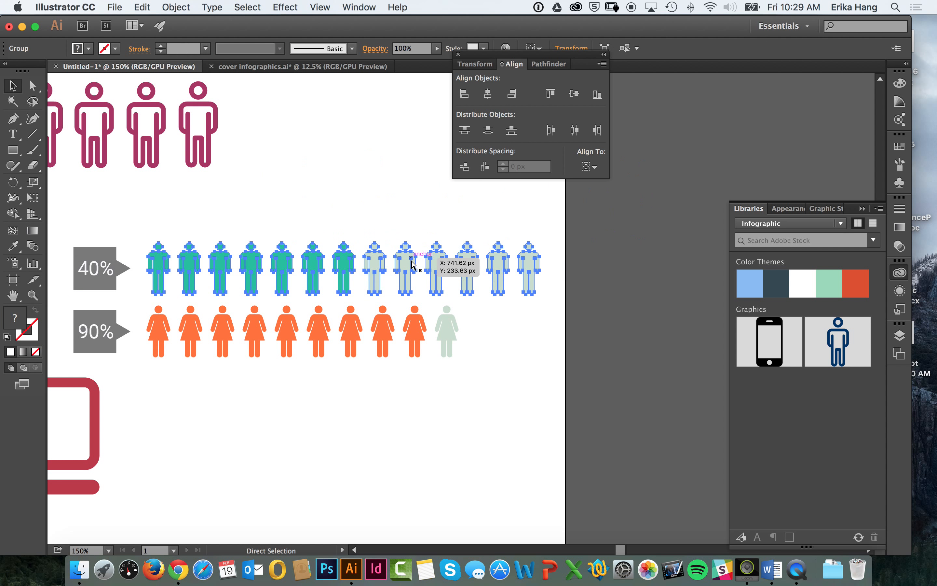
# Step: Group both figure rows together with their 40% and 90% labels, and move the group beside the orange phone
pyautogui.moveTo(609, 233); pyautogui.dragTo(55, 359)
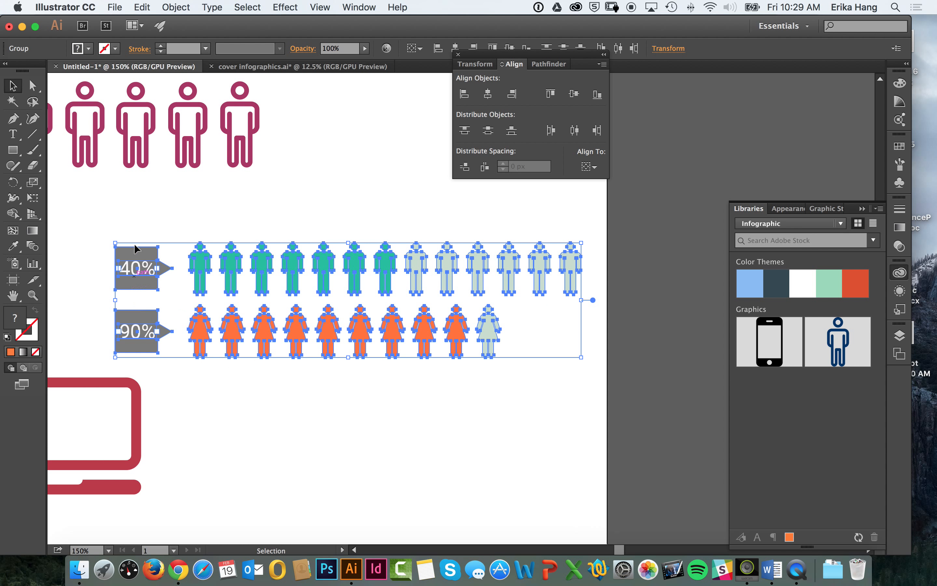
pyautogui.click(176, 7)
pyautogui.click(188, 50)
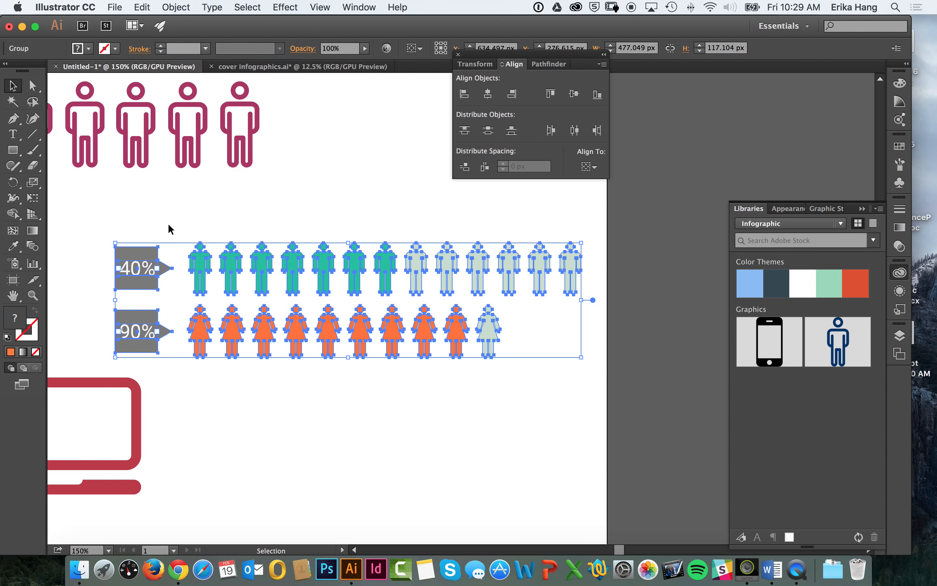
pyautogui.click(168, 222)
pyautogui.moveTo(232, 251); pyautogui.dragTo(352, 331)
pyautogui.press('super+minus')
pyautogui.press('super+minus')
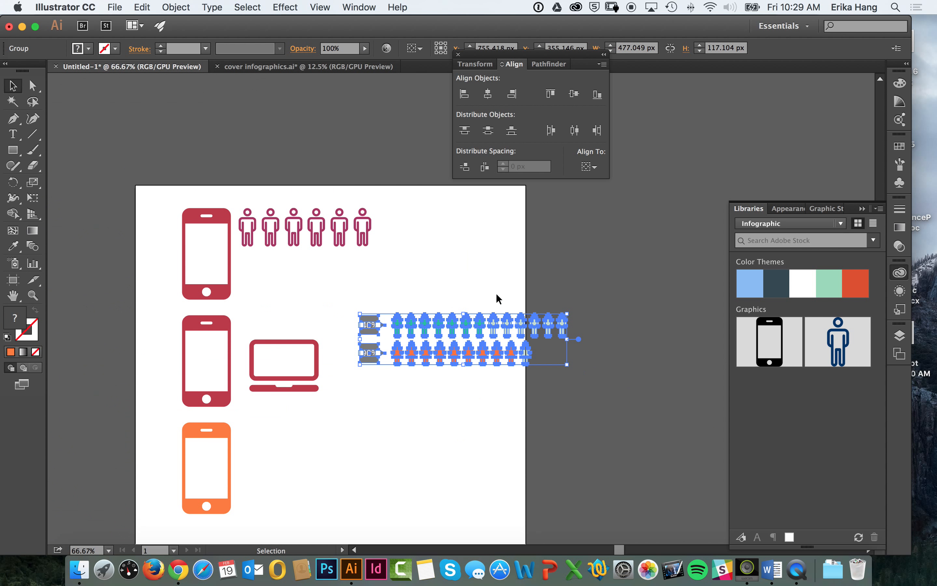
pyautogui.moveTo(412, 327); pyautogui.dragTo(329, 441)
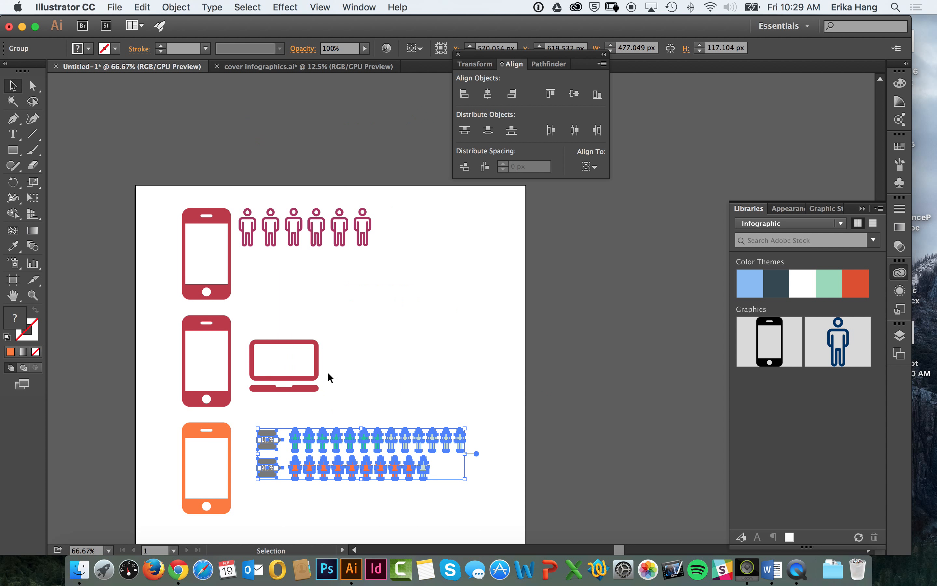
pyautogui.moveTo(160, 329); pyautogui.dragTo(225, 457)
pyautogui.click(235, 340)
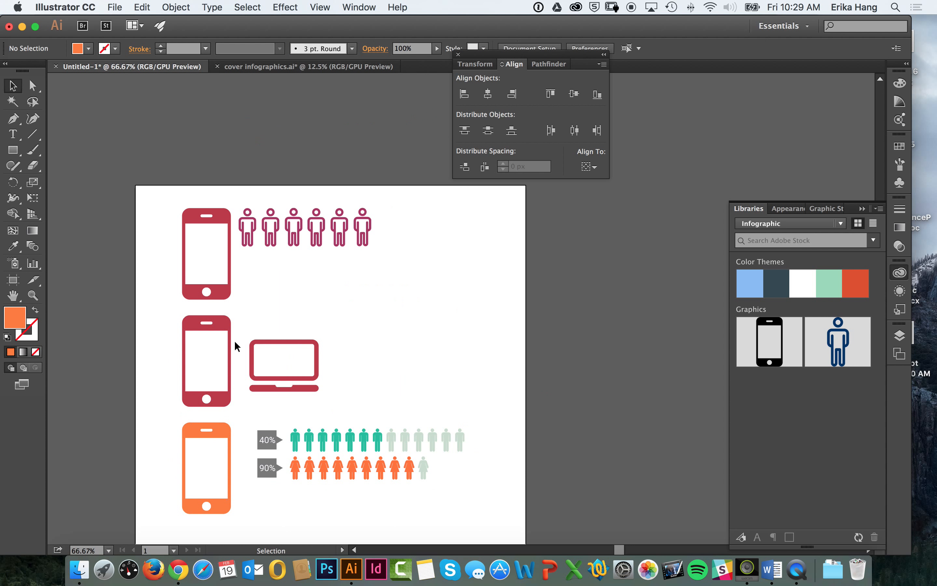
# Step: Arrange the three phones side by side along the page's upper edge, with the six outlined people after the orange phone
pyautogui.moveTo(302, 235); pyautogui.dragTo(425, 246)
pyautogui.moveTo(229, 328); pyautogui.dragTo(288, 191)
pyautogui.click(319, 244)
pyautogui.moveTo(229, 438); pyautogui.dragTo(336, 218)
pyautogui.click(376, 329)
# Step: Place the grouped percentage rows directly beneath the phones and the laptop icon below the outlined people
pyautogui.moveTo(286, 435); pyautogui.dragTo(190, 400)
pyautogui.moveTo(254, 343); pyautogui.dragTo(434, 303)
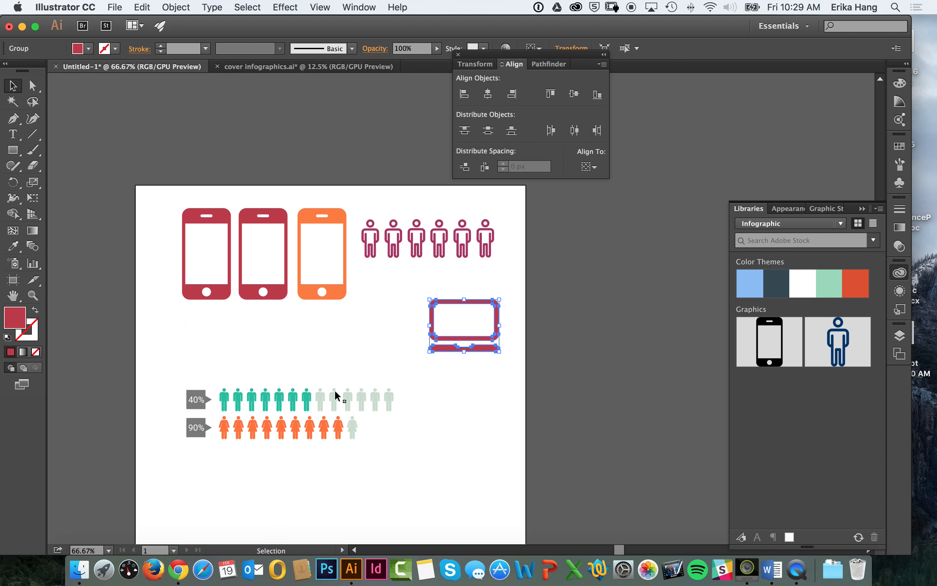
pyautogui.moveTo(323, 392); pyautogui.dragTo(319, 330)
pyautogui.click(325, 405)
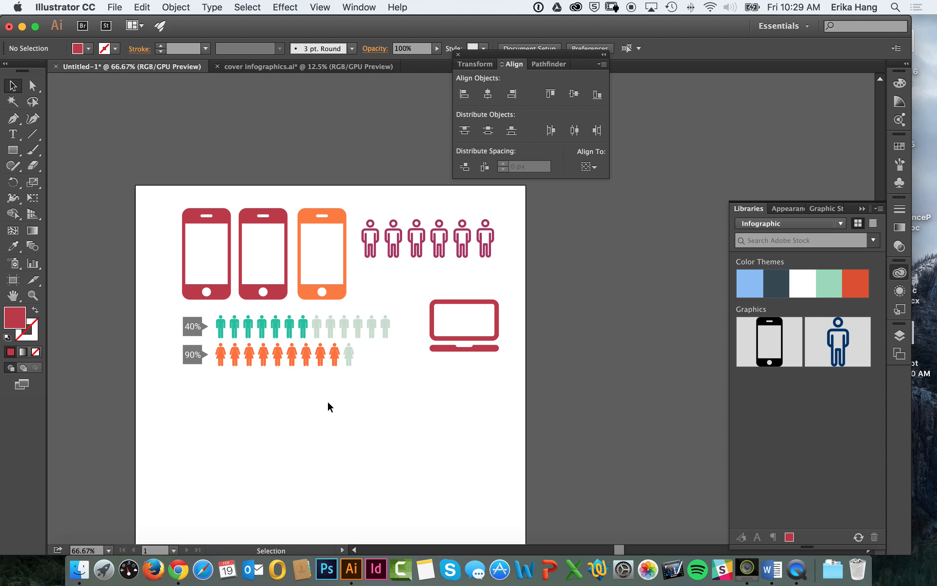
# Step: Move the floating Align panel off the artboard and show the document rulers
pyautogui.moveTo(328, 403); pyautogui.dragTo(243, 396)
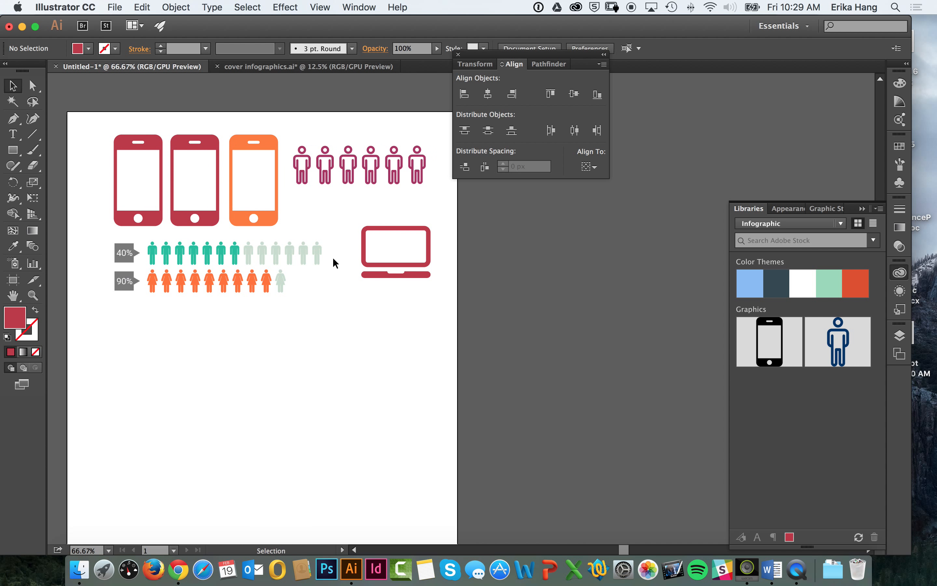
pyautogui.moveTo(485, 55); pyautogui.dragTo(683, 101)
pyautogui.scroll(-3, 354, 329)
pyautogui.hscroll(-5, 354, 328)
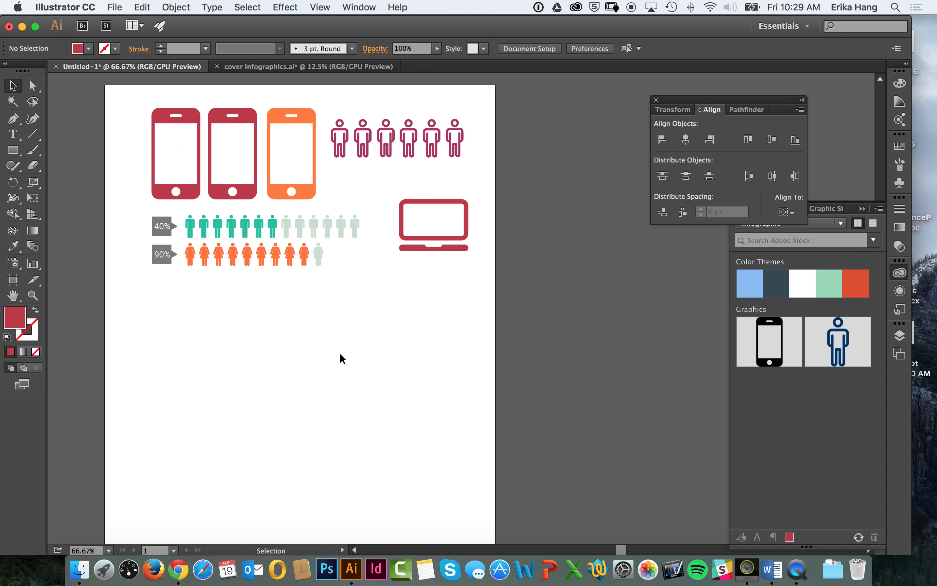
pyautogui.press('super+r')
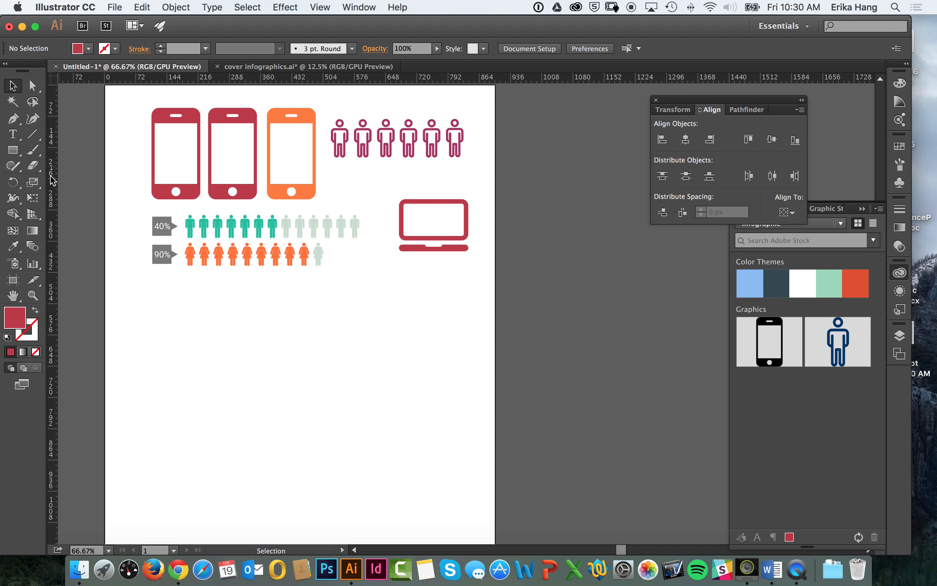
pyautogui.click(352, 4)
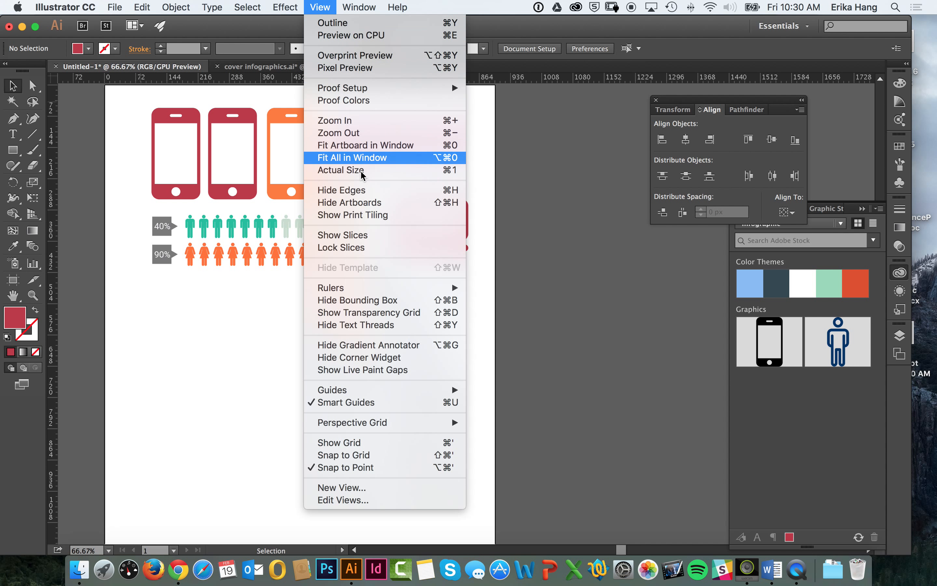
pyautogui.moveTo(383, 287)
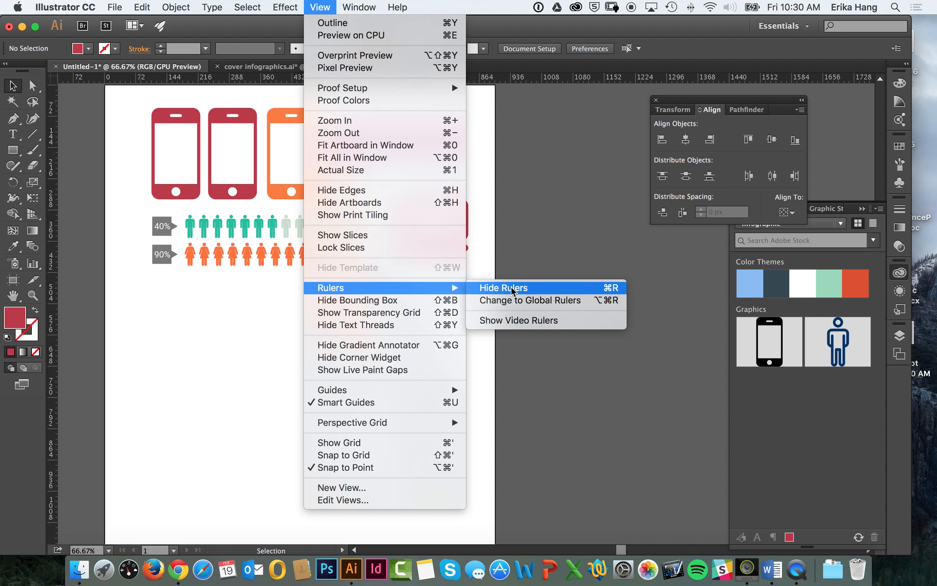
pyautogui.click(62, 265)
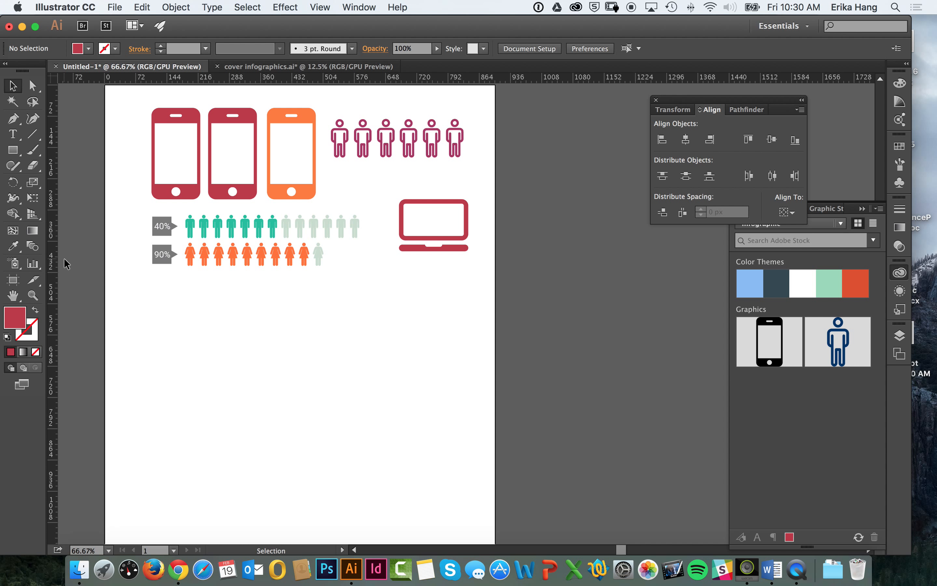
# Step: Add a vertical guide near the page's middle and two horizontal guides below the figures at about 520 and 840 px
pyautogui.moveTo(54, 230); pyautogui.dragTo(277, 283)
pyautogui.moveTo(318, 80); pyautogui.dragTo(301, 311)
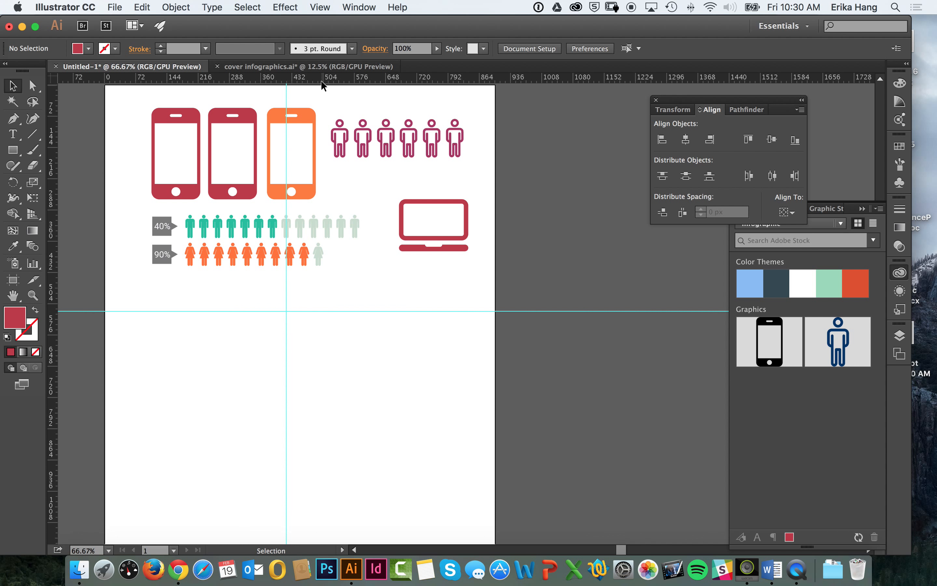
pyautogui.moveTo(321, 80); pyautogui.dragTo(284, 451)
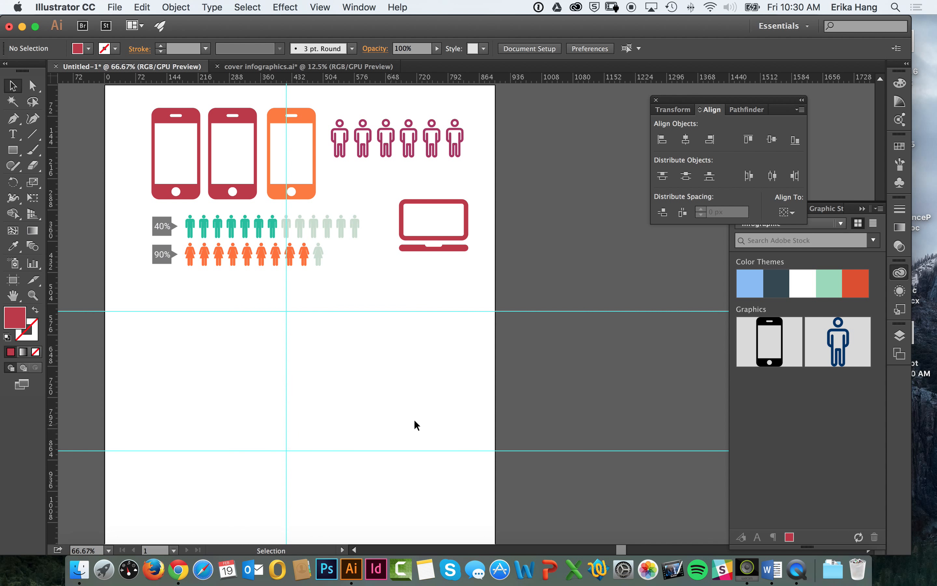
# Step: Display the layout grid across the document
pyautogui.press('space')
pyautogui.moveTo(402, 404); pyautogui.dragTo(376, 388)
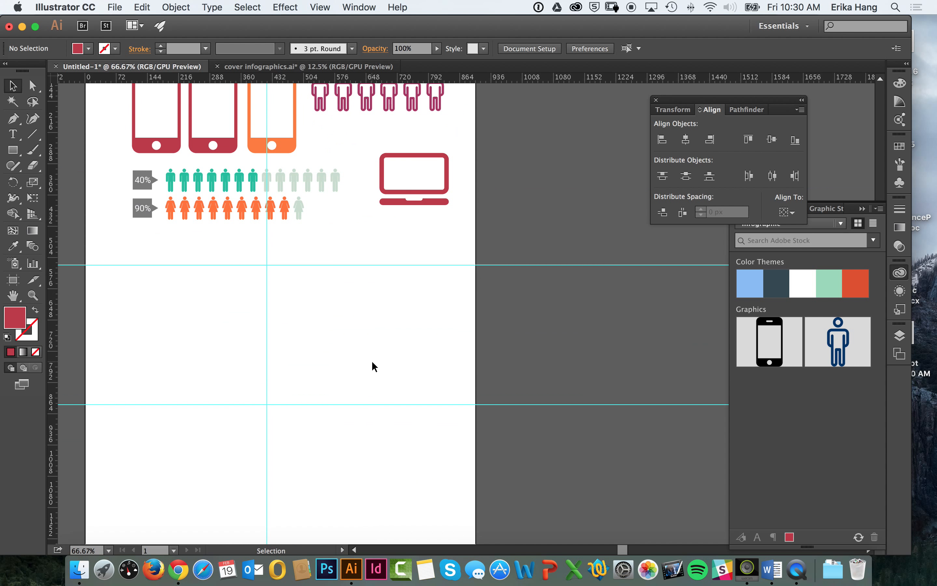
pyautogui.click(314, 7)
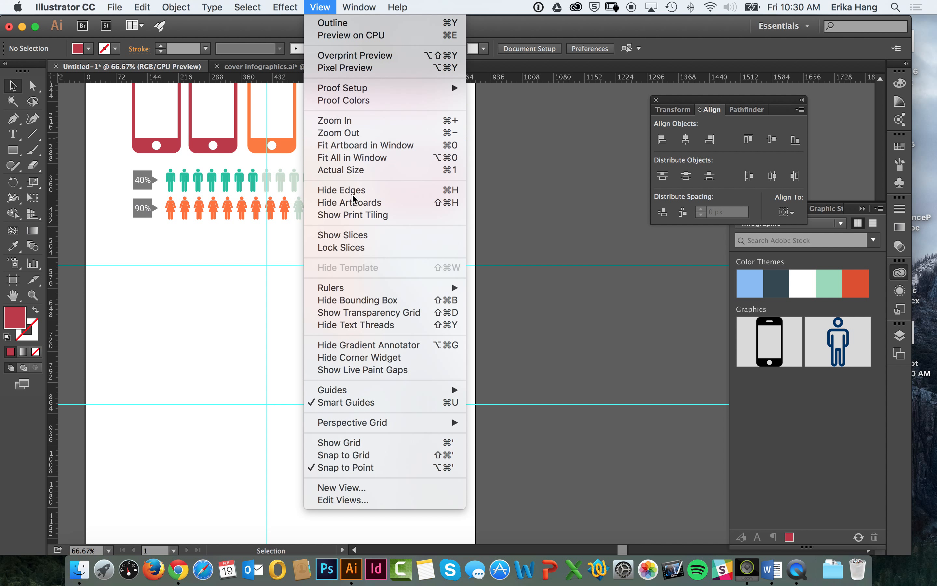
pyautogui.click(386, 445)
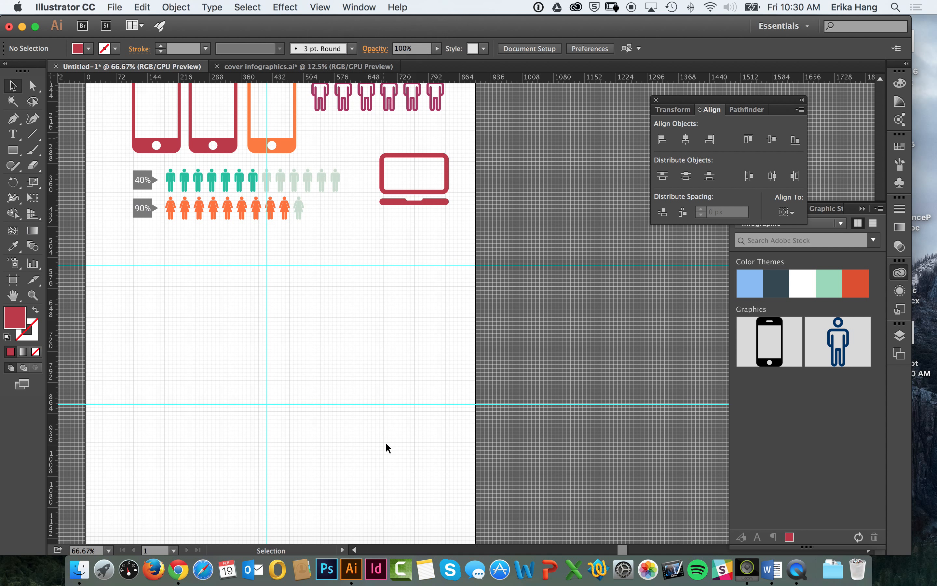
# Step: Hide the layout grid, leaving the guides in place
pyautogui.scroll(5, 314, 299)
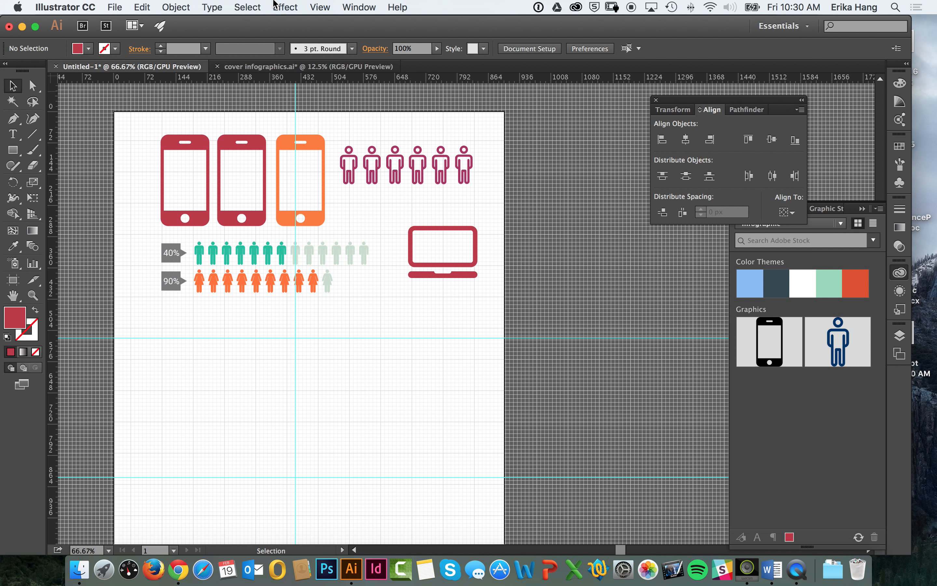
pyautogui.click(320, 7)
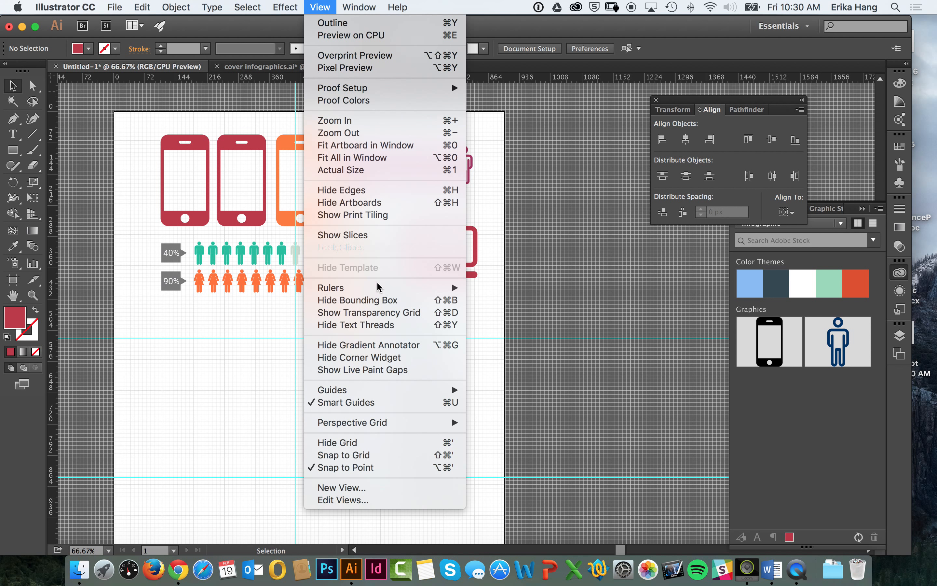
pyautogui.click(372, 443)
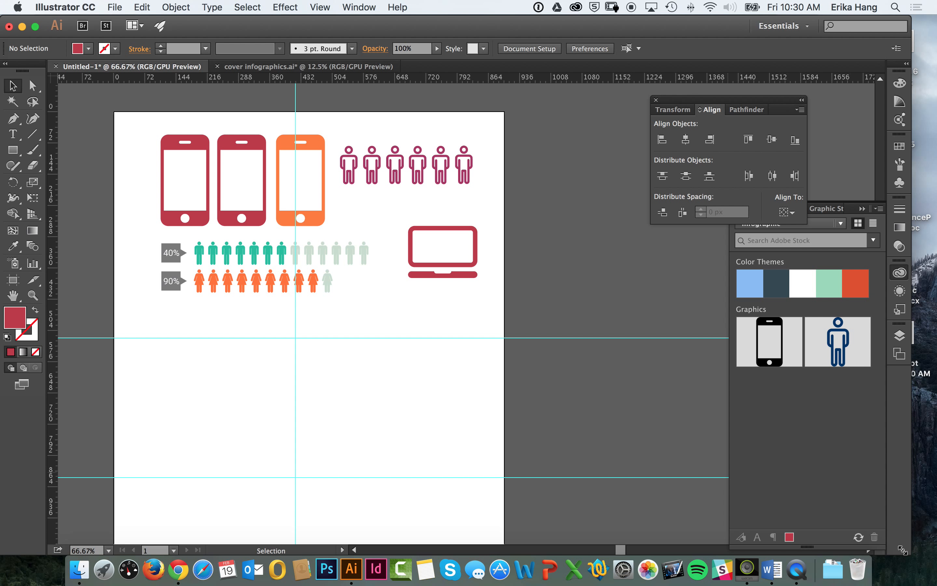
# Step: Shrink the Illustrator window to uncover the desktop and preview the bar-chart screenshot file there
pyautogui.moveTo(911, 554); pyautogui.dragTo(751, 521)
pyautogui.click(894, 354)
pyautogui.press('space')
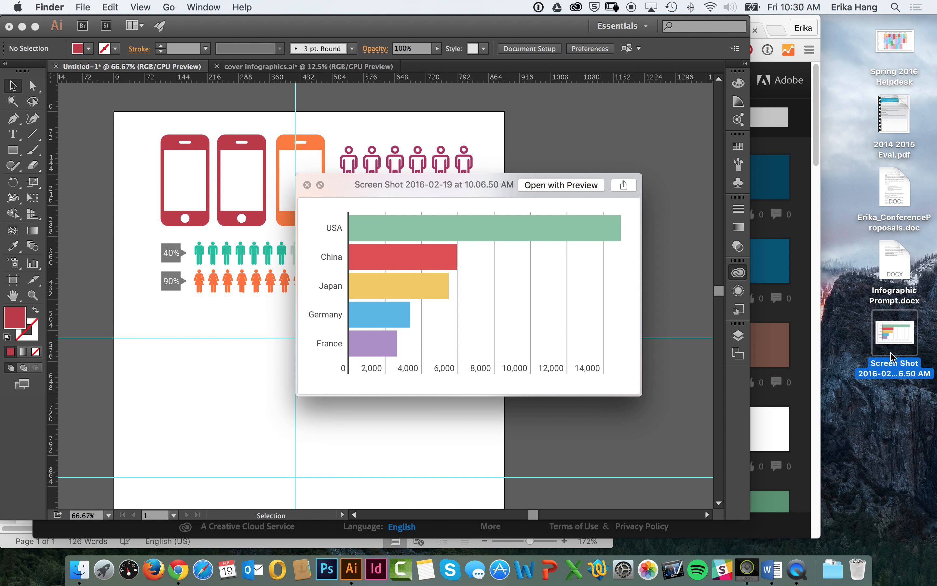
pyautogui.press('space')
pyautogui.moveTo(891, 356); pyautogui.dragTo(394, 357)
pyautogui.click(418, 360)
pyautogui.press('Delete')
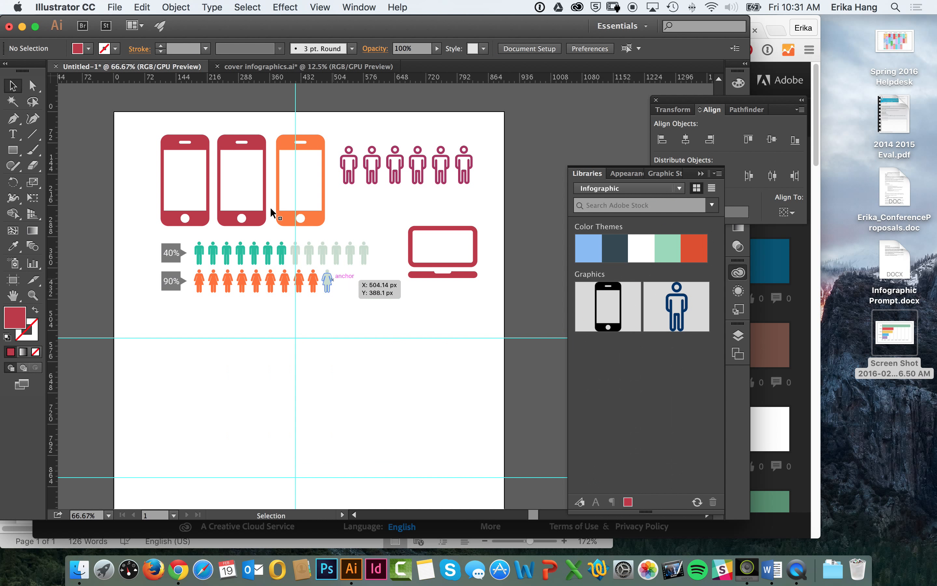
# Step: Place the bar-chart screenshot file from the Desktop folder into the document and position it beneath the percentage rows
pyautogui.click(116, 7)
pyautogui.click(157, 213)
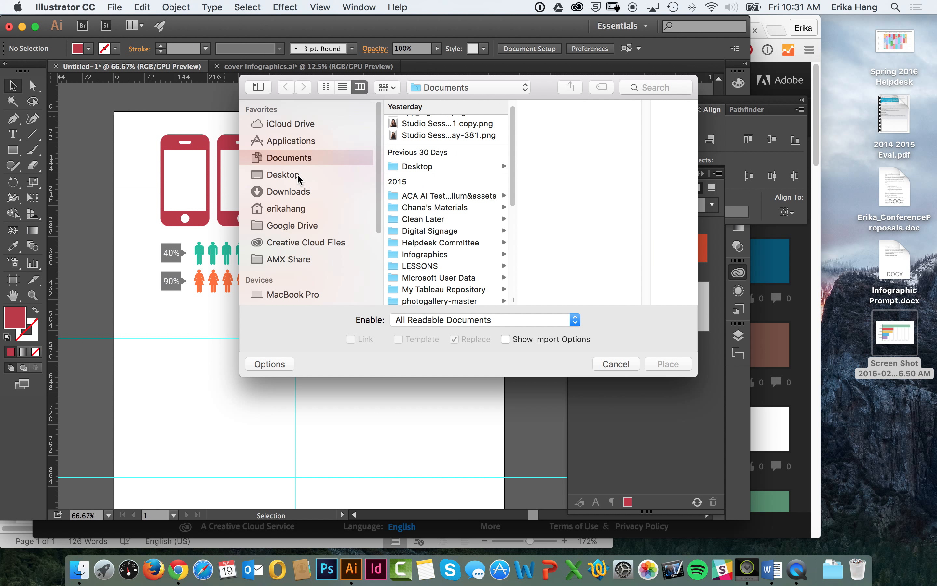
pyautogui.click(296, 176)
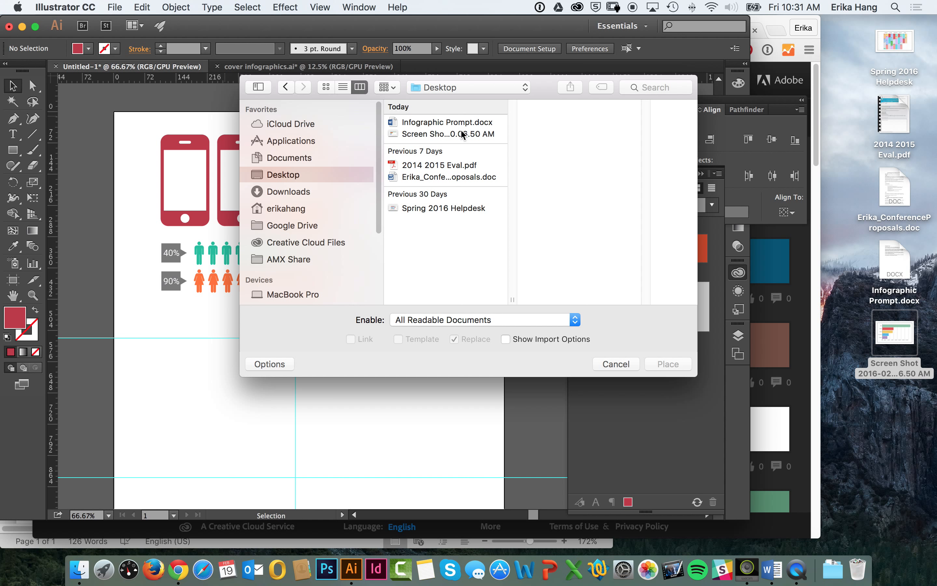
pyautogui.click(463, 135)
pyautogui.click(663, 362)
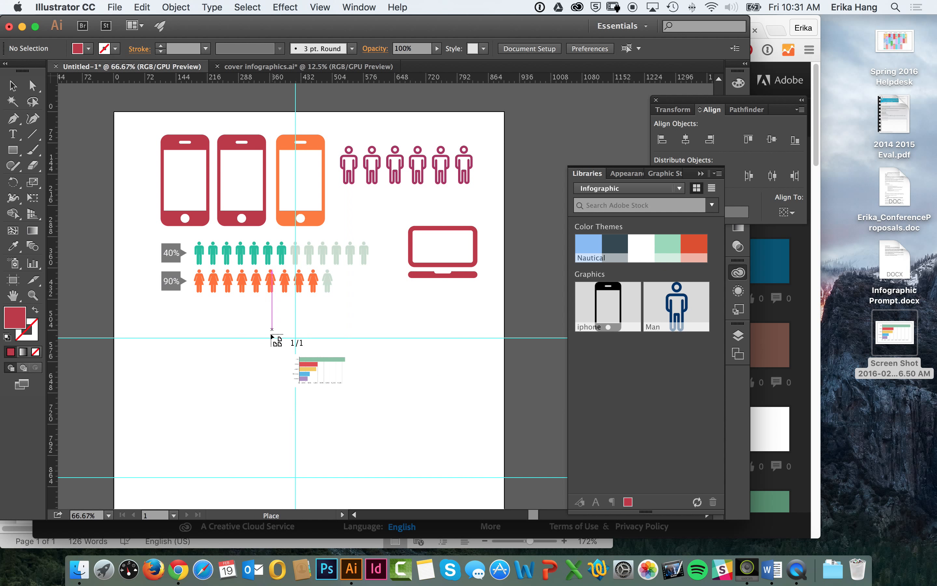
pyautogui.click(215, 325)
pyautogui.moveTo(318, 351); pyautogui.dragTo(387, 361)
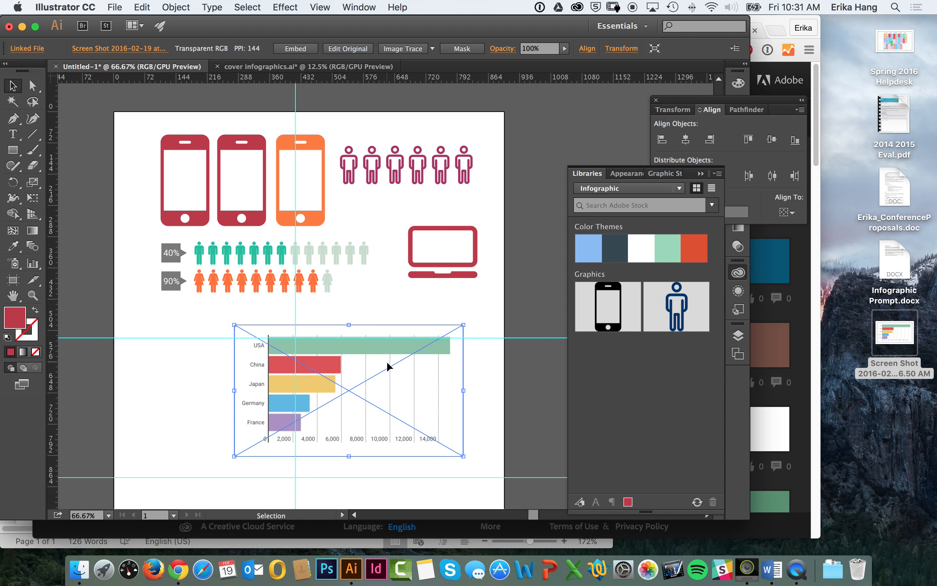
pyautogui.moveTo(375, 356); pyautogui.dragTo(304, 346)
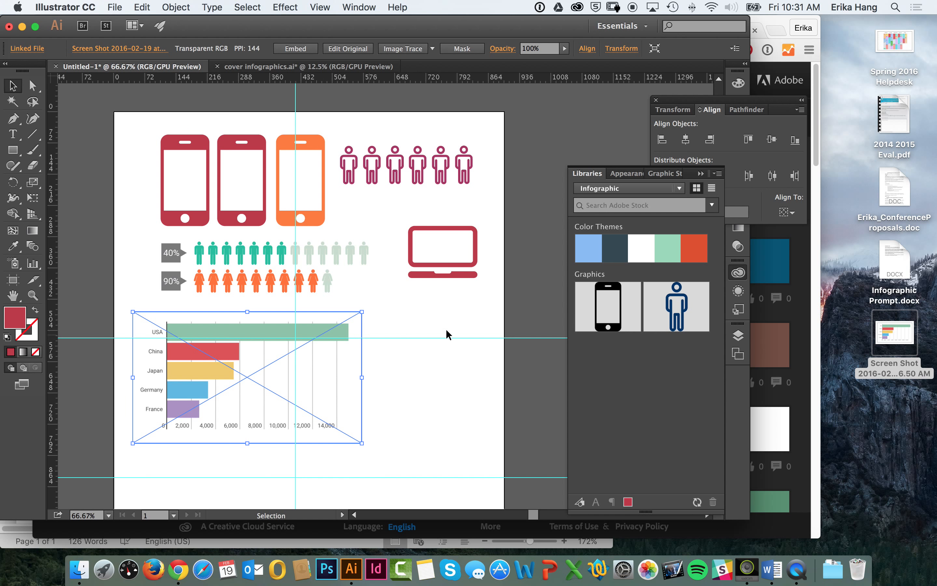
# Step: Switch to Chrome and search Google Images for "world map" in a new tab
pyautogui.click(799, 385)
pyautogui.press('super+t')
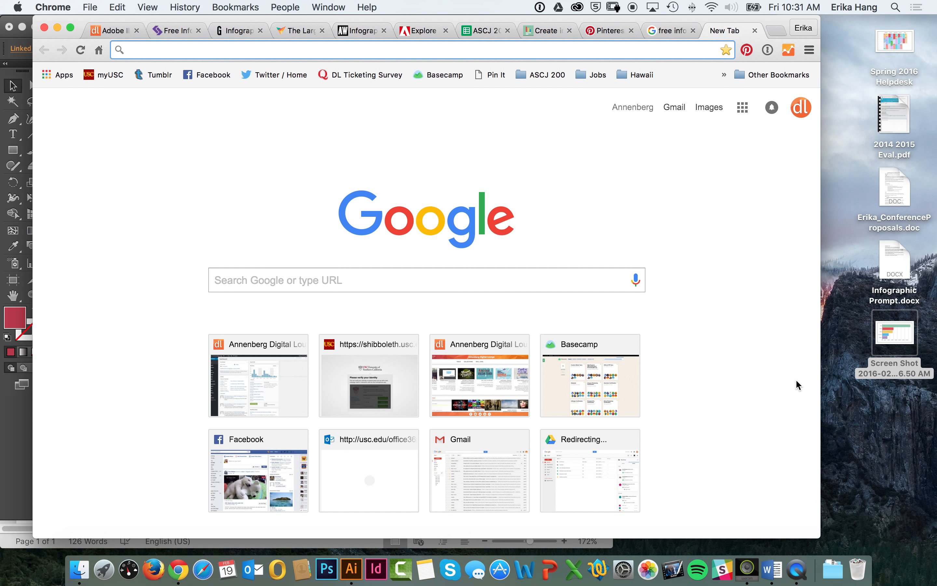
pyautogui.write('world map')
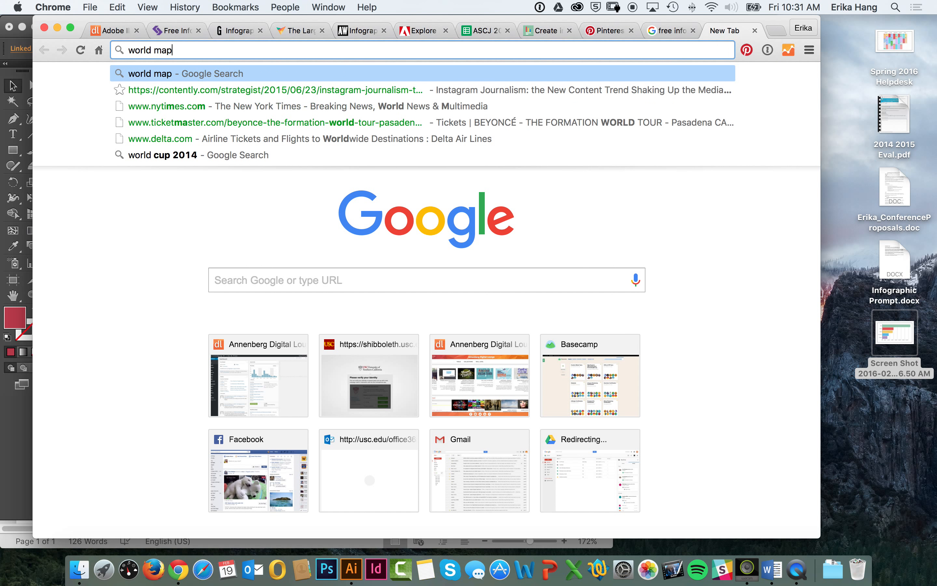
pyautogui.press('Return')
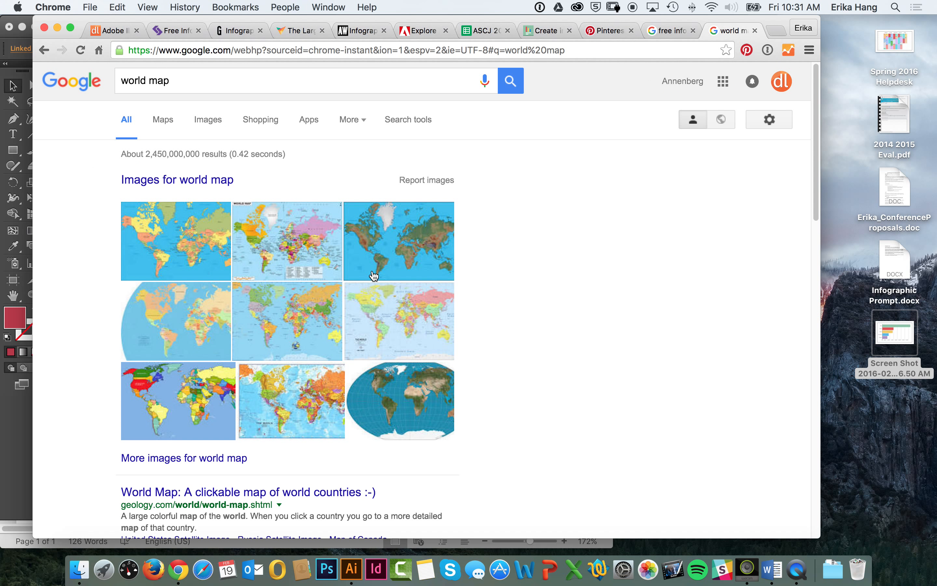
pyautogui.click(221, 124)
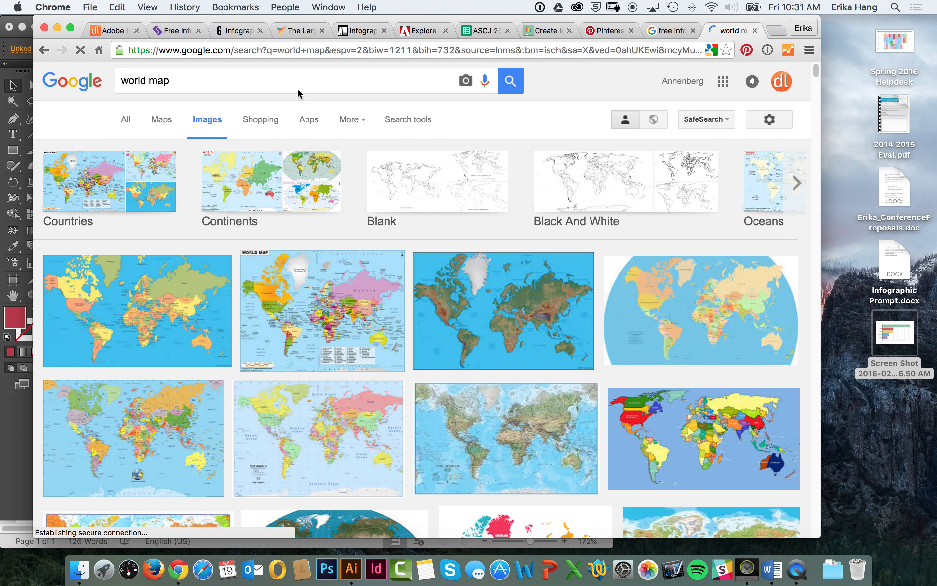
# Step: Find the gray "World map blank without borders" result from commons.wikimedia.org and open its full-size image
pyautogui.scroll(-8, 298, 186)
pyautogui.scroll(-5, 310, 192)
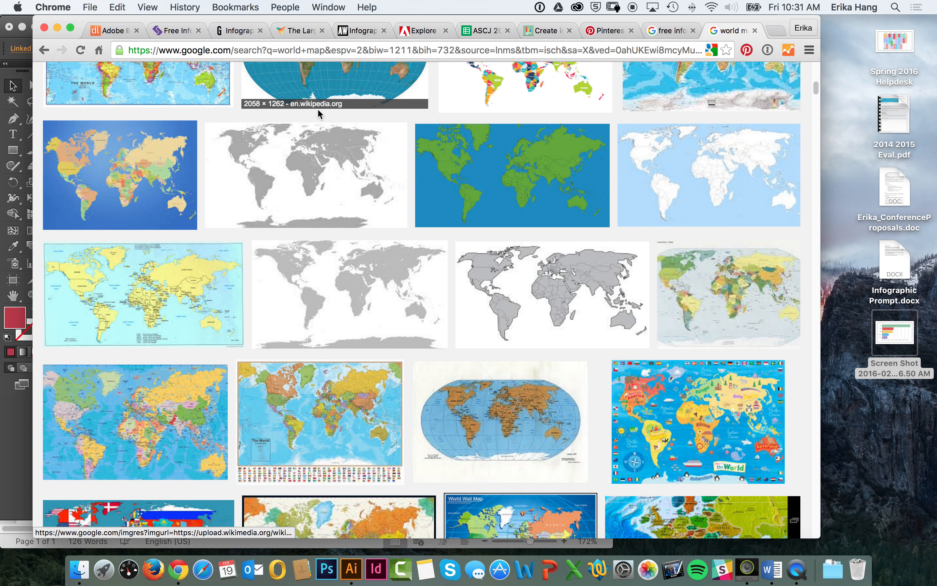
pyautogui.scroll(-4, 333, 183)
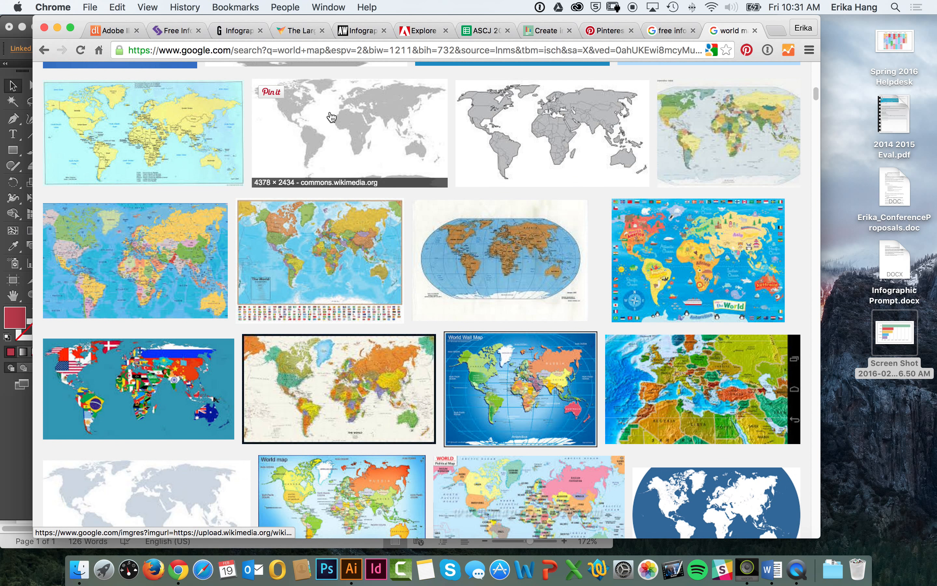
pyautogui.click(372, 130)
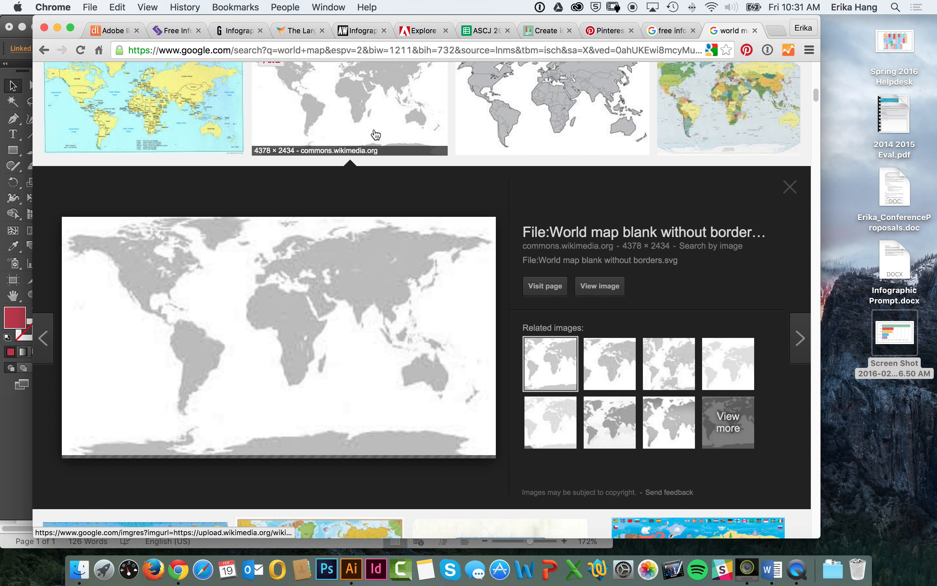
pyautogui.click(599, 286)
# Step: Save the map to the Desktop as World_map_blank_without_borders.svg
pyautogui.hscroll(10, 617, 272)
pyautogui.hscroll(3, 237, 126)
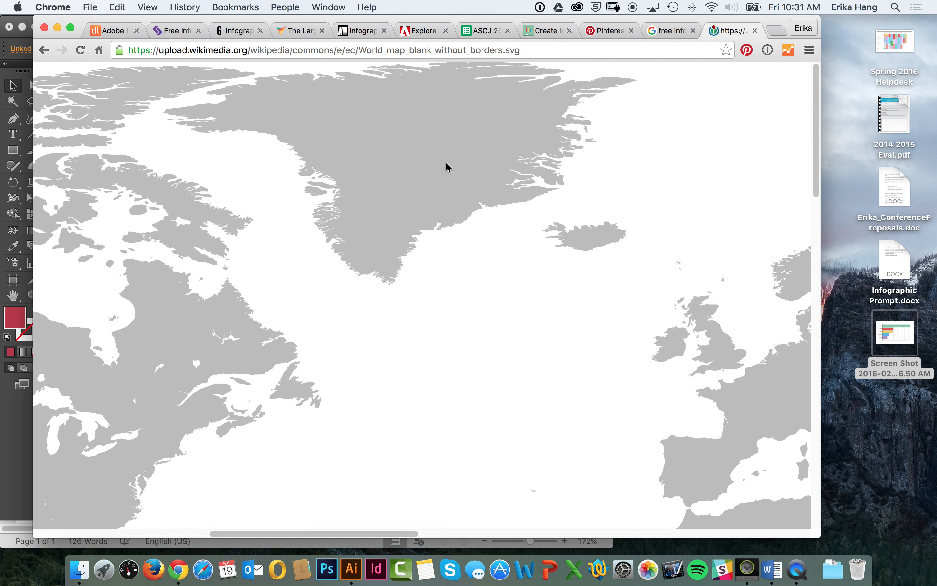
pyautogui.hscroll(20, 789, 411)
pyautogui.rightClick(428, 229)
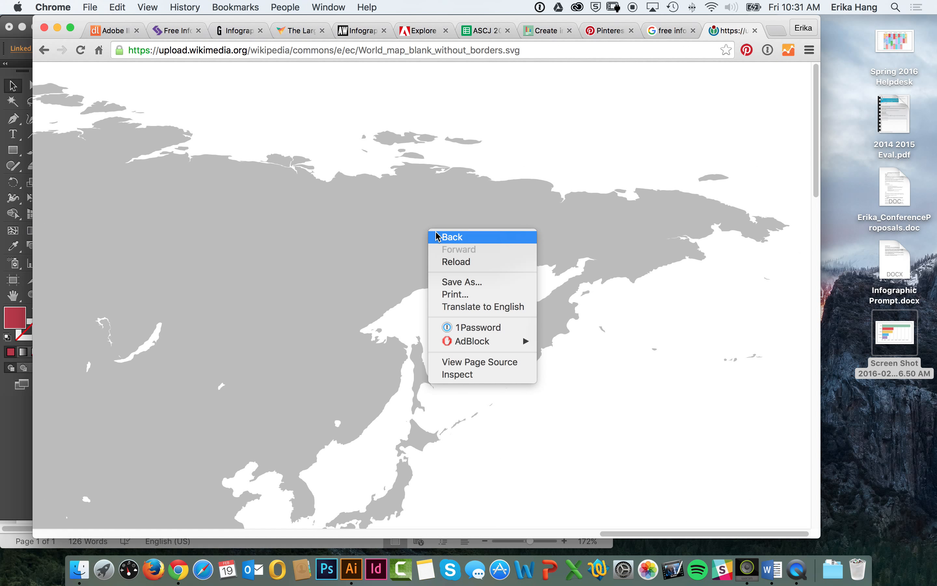
pyautogui.click(480, 289)
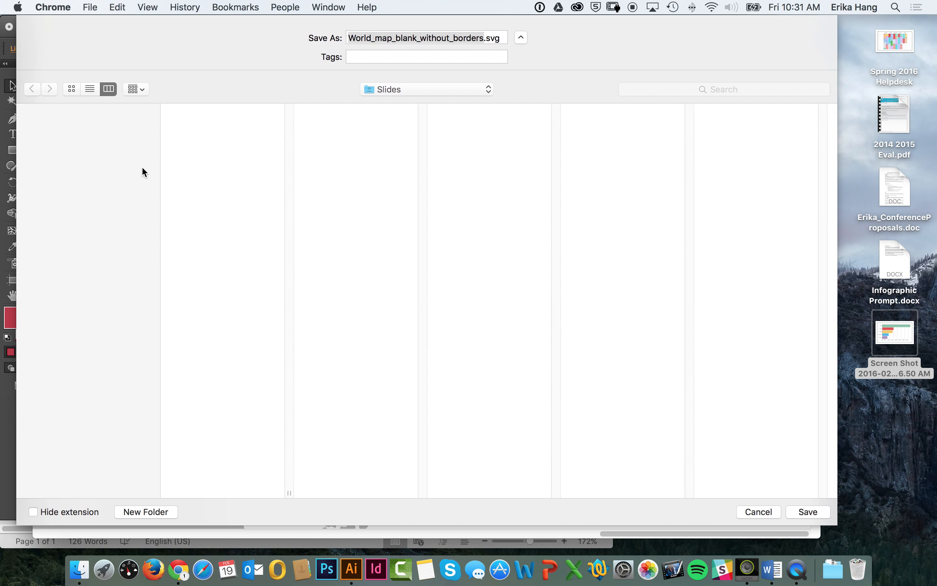
pyautogui.click(104, 180)
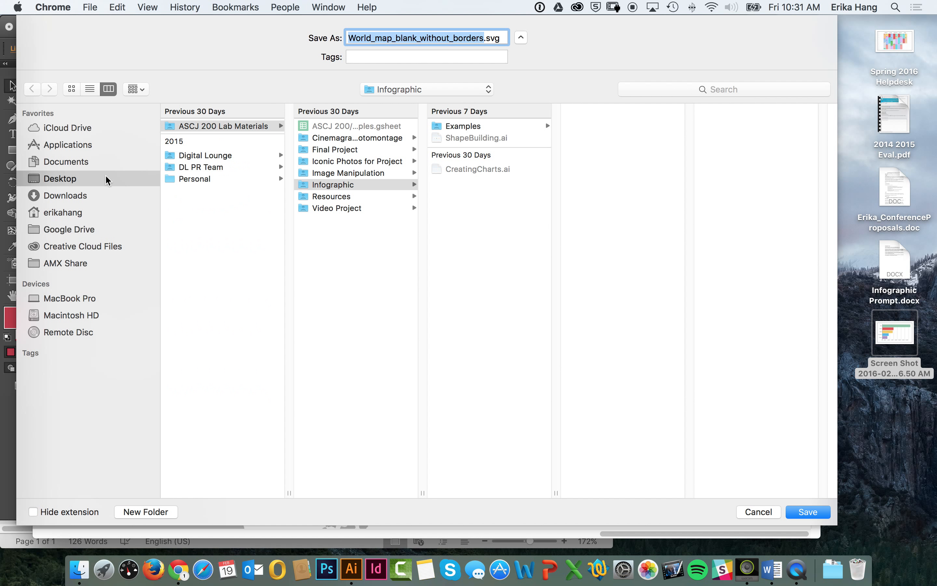
pyautogui.click(808, 512)
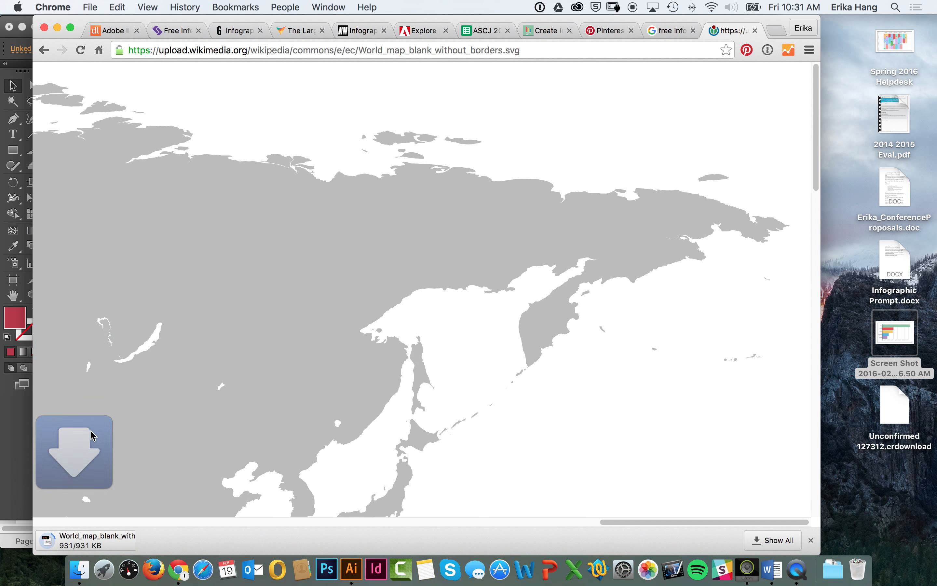
# Step: Switch to Illustrator, open World_map_blank_without_borders.svg from the desktop and select the whole map group
pyautogui.click(18, 480)
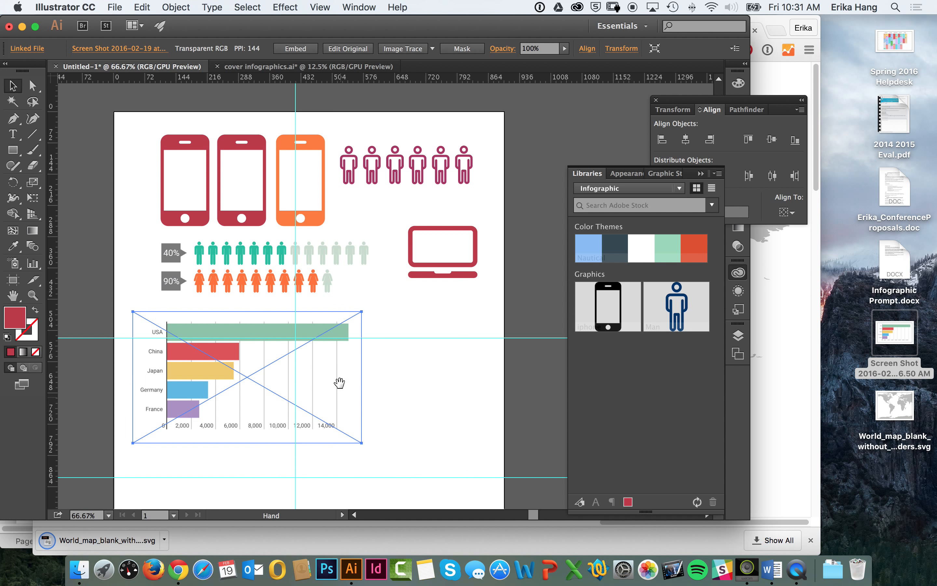
pyautogui.scroll(-5, 371, 329)
pyautogui.moveTo(417, 327); pyautogui.dragTo(417, 327)
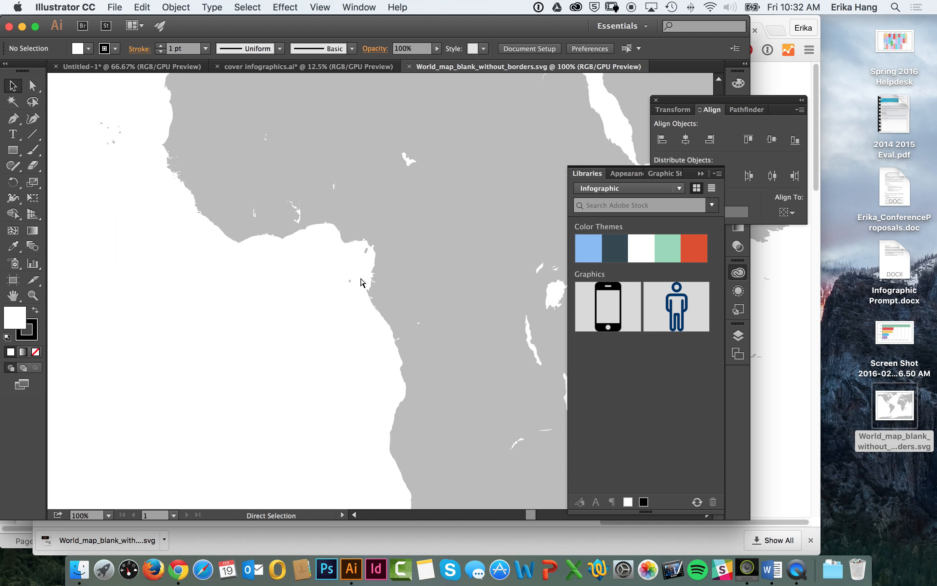
pyautogui.press('super+minus')
pyautogui.press('super+minus')
pyautogui.press('super+minus')
pyautogui.press('super+minus')
pyautogui.press('super+minus')
pyautogui.press('super+minus')
pyautogui.press('super+minus')
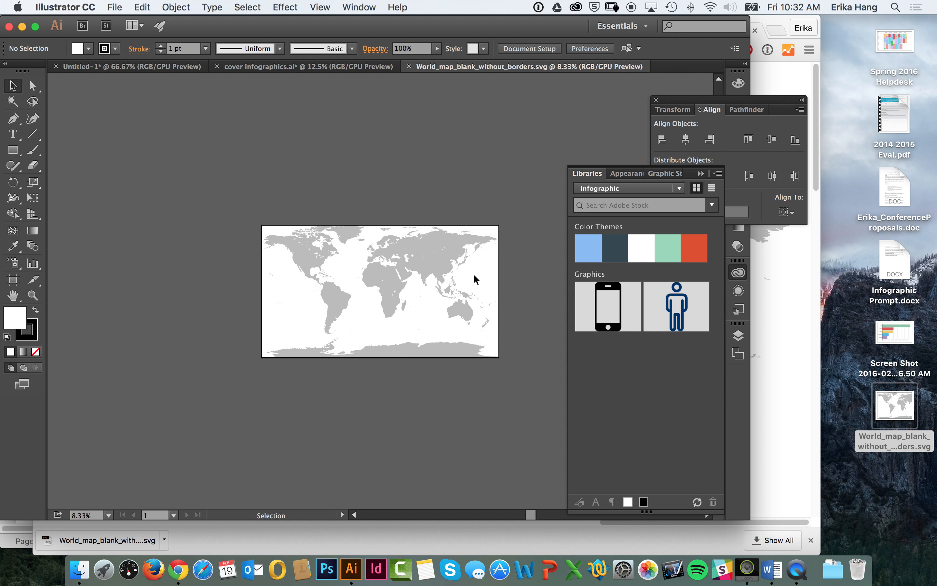
pyautogui.moveTo(480, 234); pyautogui.dragTo(297, 405)
pyautogui.moveTo(271, 423); pyautogui.dragTo(422, 234)
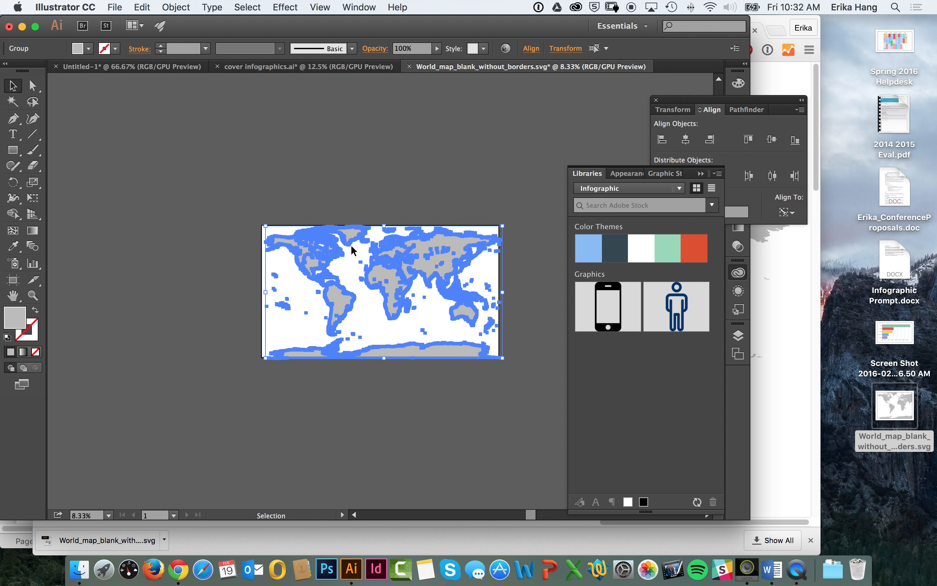
# Step: Return to the world map image results in Chrome and open the full-size 1425 × 742 gray map from en.wikipedia.org
pyautogui.click(782, 278)
pyautogui.click(44, 51)
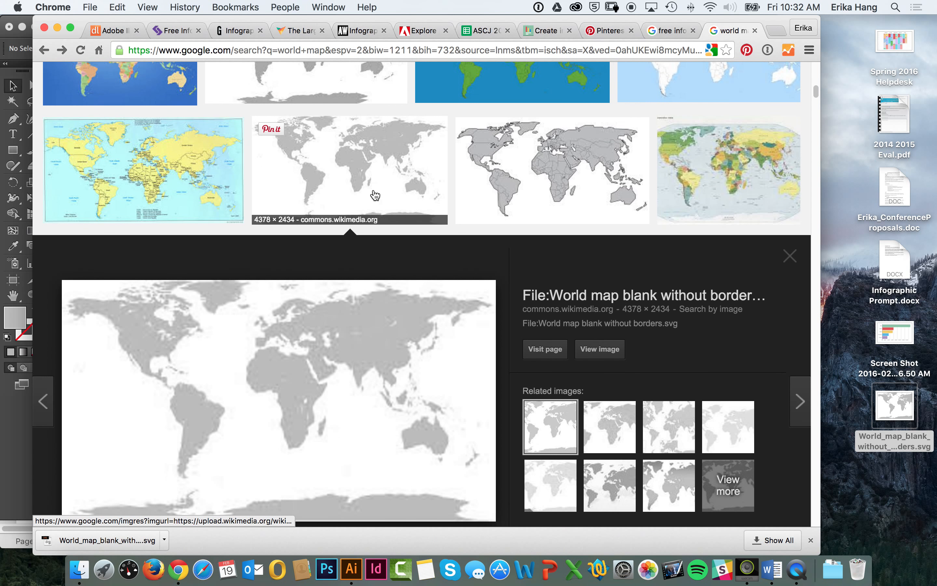
pyautogui.click(375, 190)
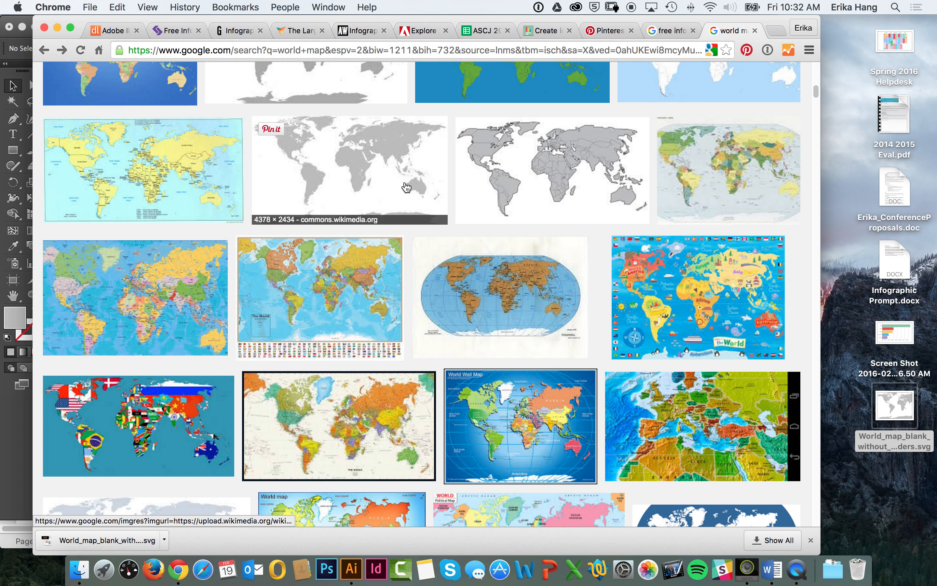
pyautogui.click(360, 170)
pyautogui.scroll(5, 366, 133)
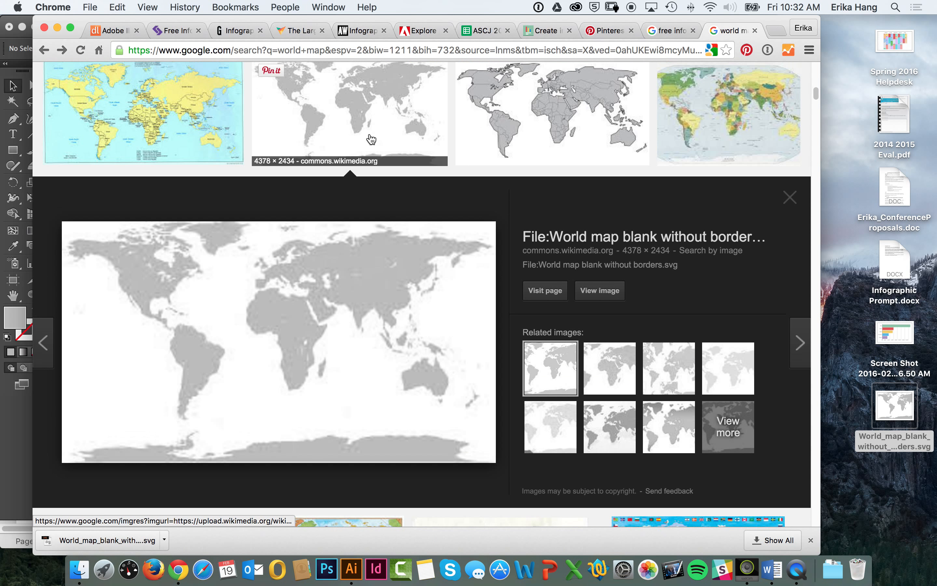
pyautogui.click(359, 165)
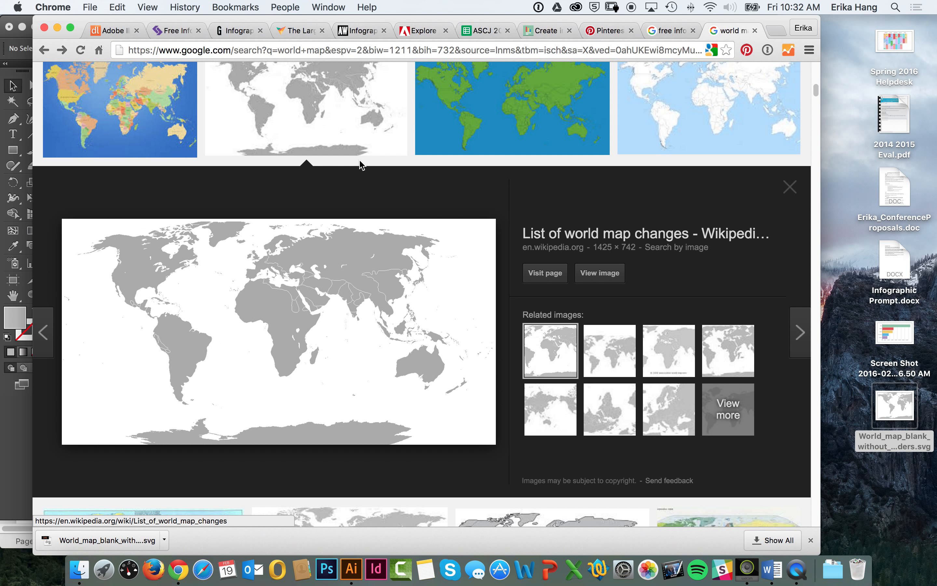
pyautogui.click(579, 279)
# Step: Save the gray map image to the Desktop as BlankMap-World-1ce.png
pyautogui.rightClick(504, 237)
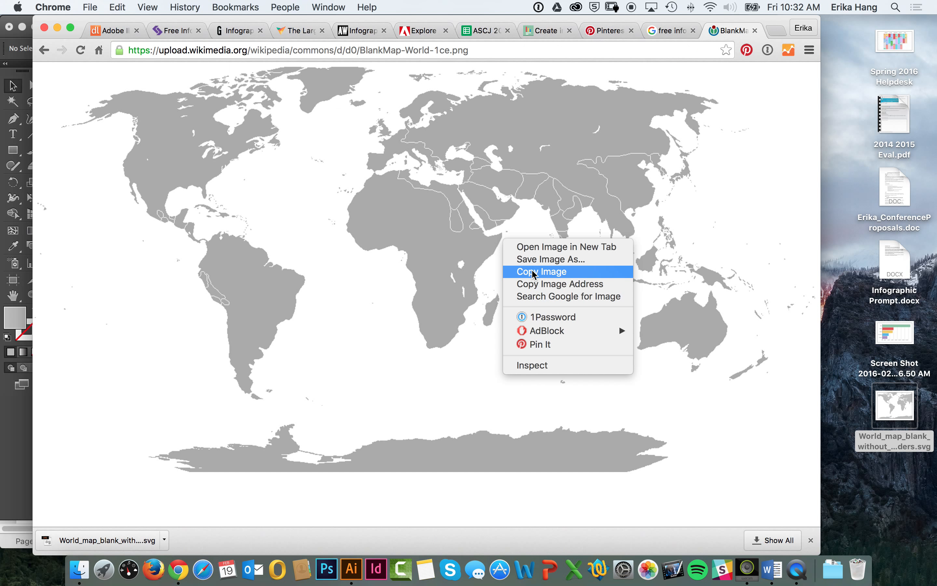
pyautogui.click(535, 258)
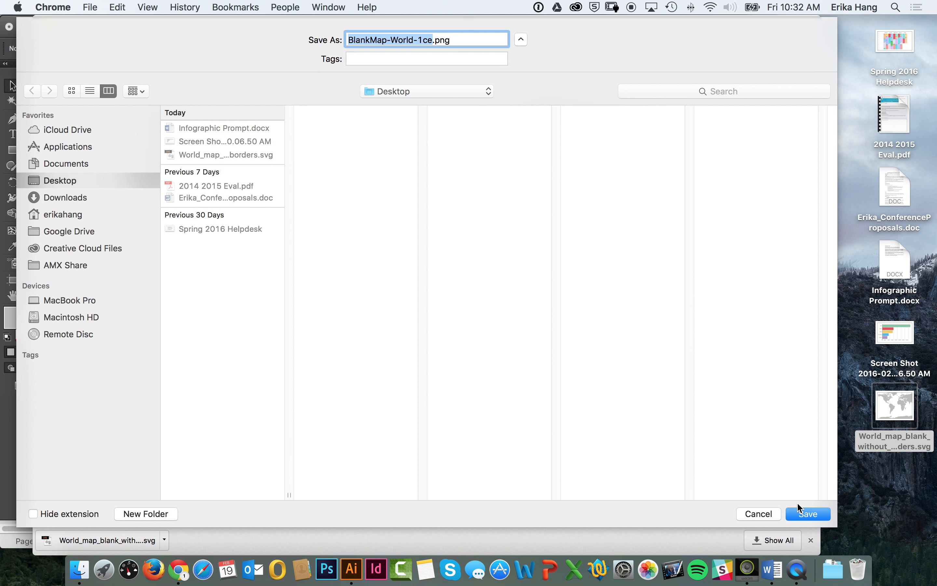
pyautogui.click(803, 515)
# Step: Switch to Illustrator, place BlankMap-World-1ce.png on the map document's artboard and apply Image Trace with the default preset
pyautogui.click(351, 568)
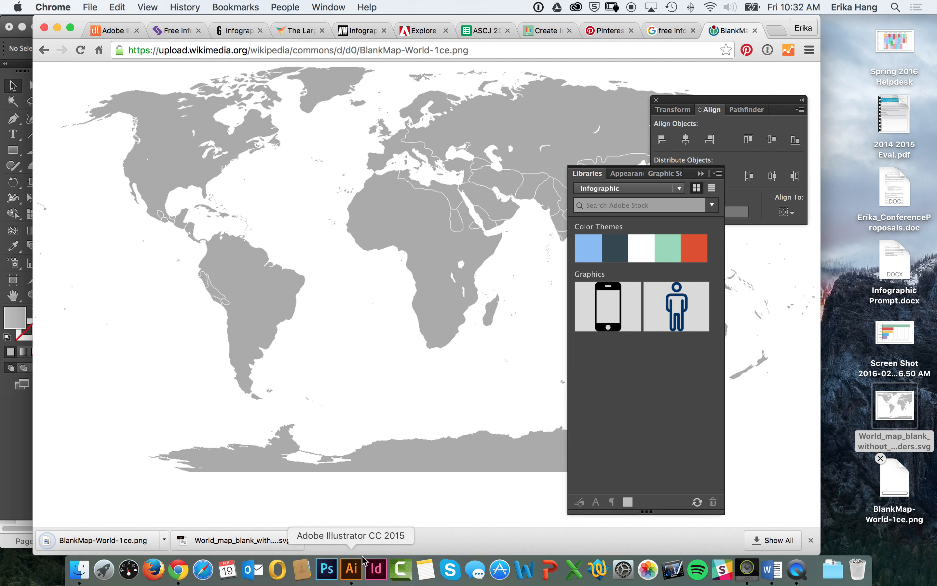
pyautogui.moveTo(894, 478)
pyautogui.mouseDown()
pyautogui.moveTo(619, 387)
pyautogui.moveTo(393, 277)
pyautogui.moveTo(543, 421)
pyautogui.mouseUp()
pyautogui.moveTo(465, 312); pyautogui.dragTo(381, 287)
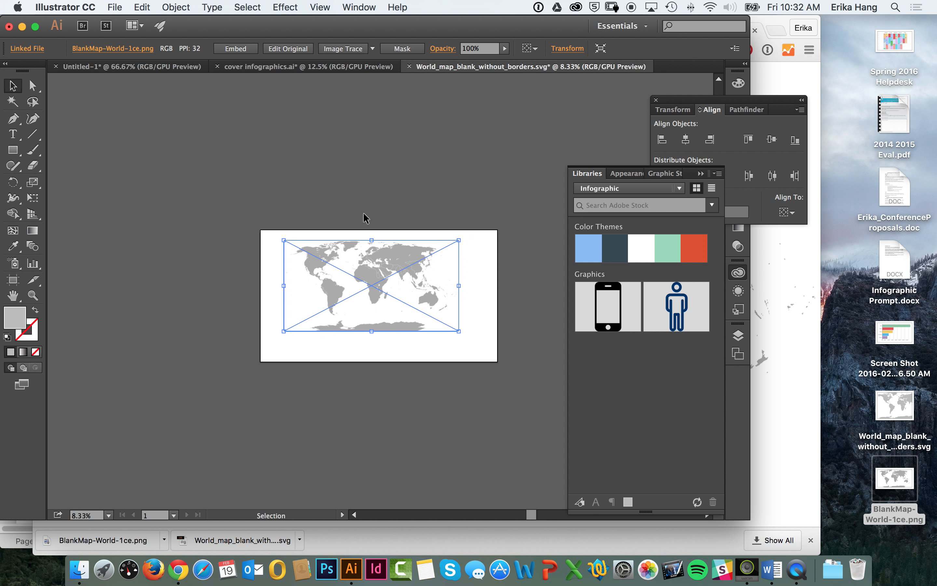
pyautogui.click(343, 48)
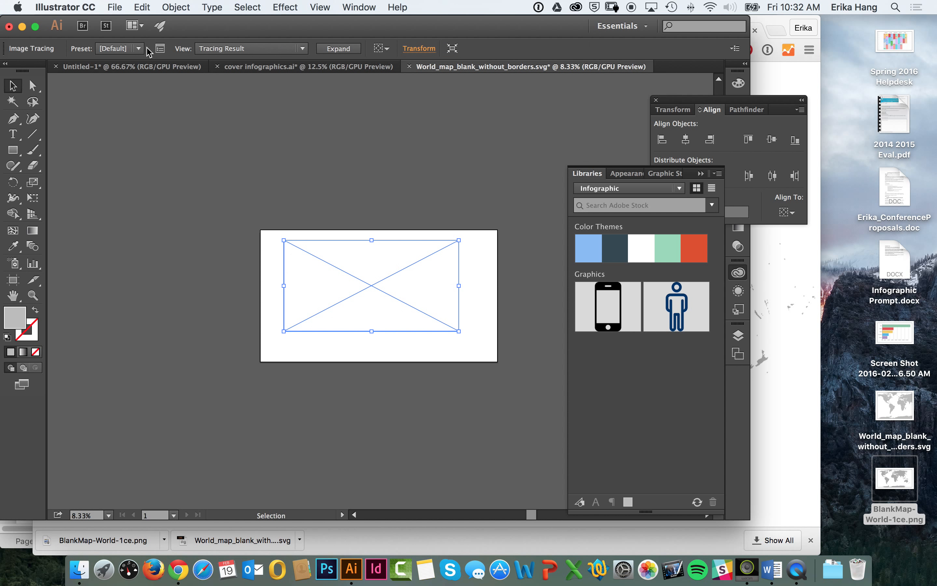
# Step: Apply the 3 Colors Image Trace preset to the placed world map
pyautogui.click(160, 49)
pyautogui.moveTo(639, 100); pyautogui.dragTo(181, 94)
pyautogui.click(182, 177)
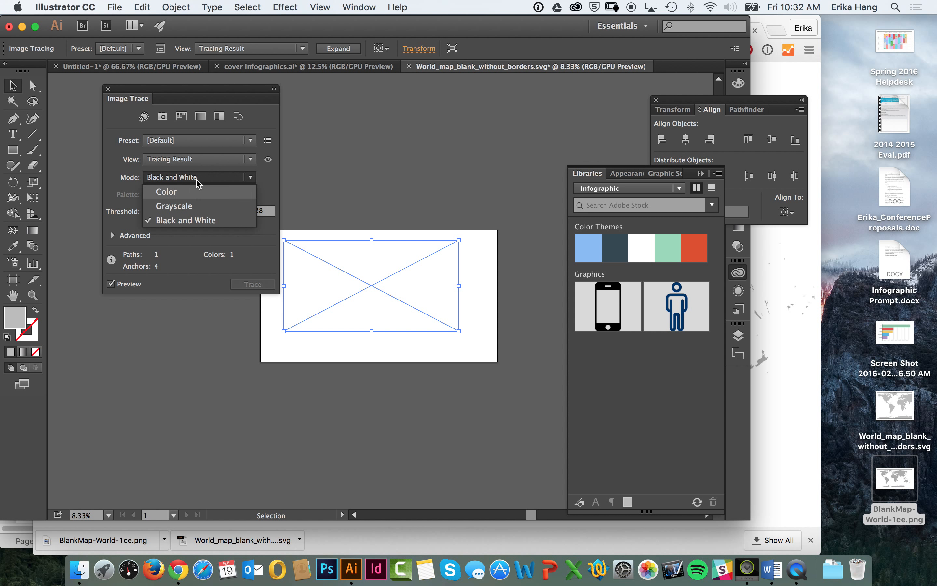
pyautogui.click(202, 153)
pyautogui.click(203, 173)
pyautogui.click(210, 140)
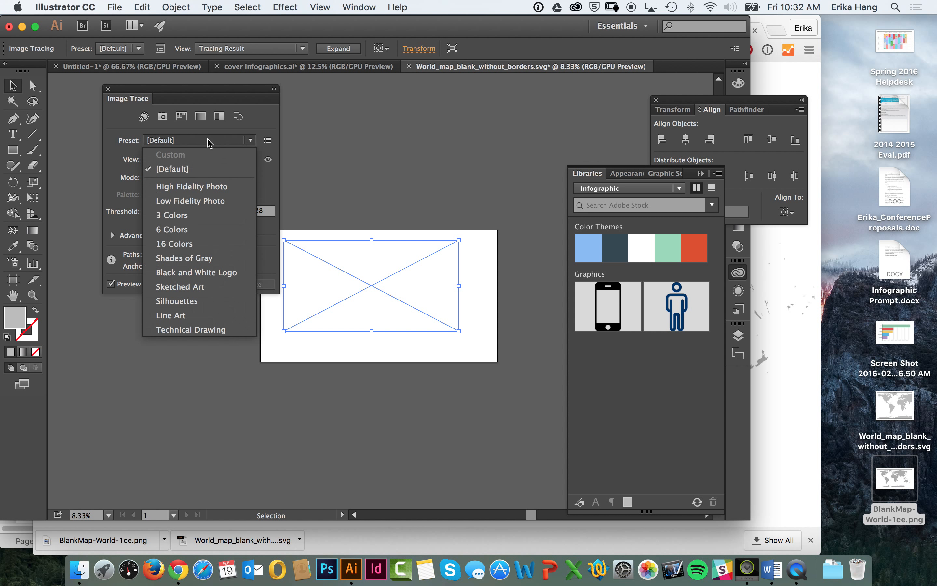
pyautogui.click(187, 217)
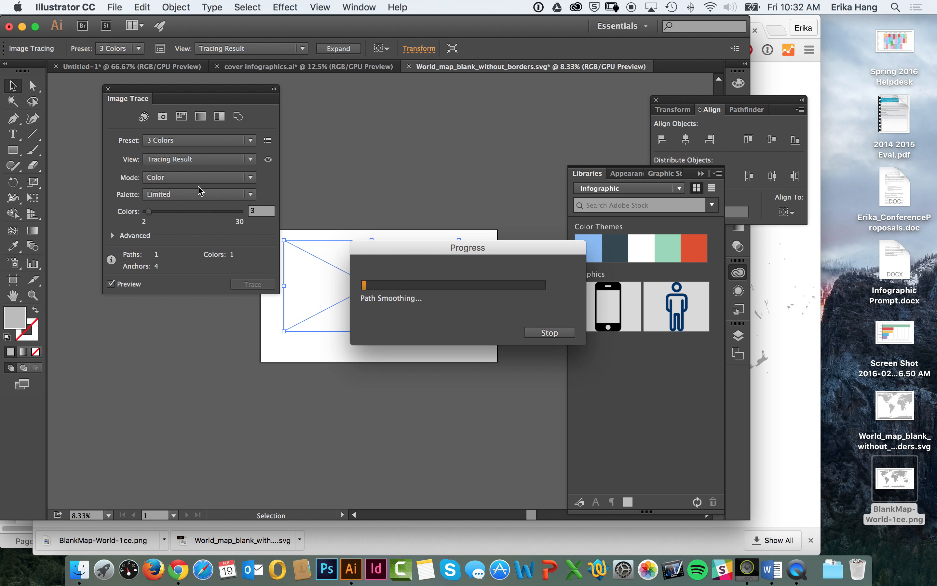
pyautogui.press('super+equal')
pyautogui.press('super+equal')
pyautogui.press('super+equal')
pyautogui.press('super+equal')
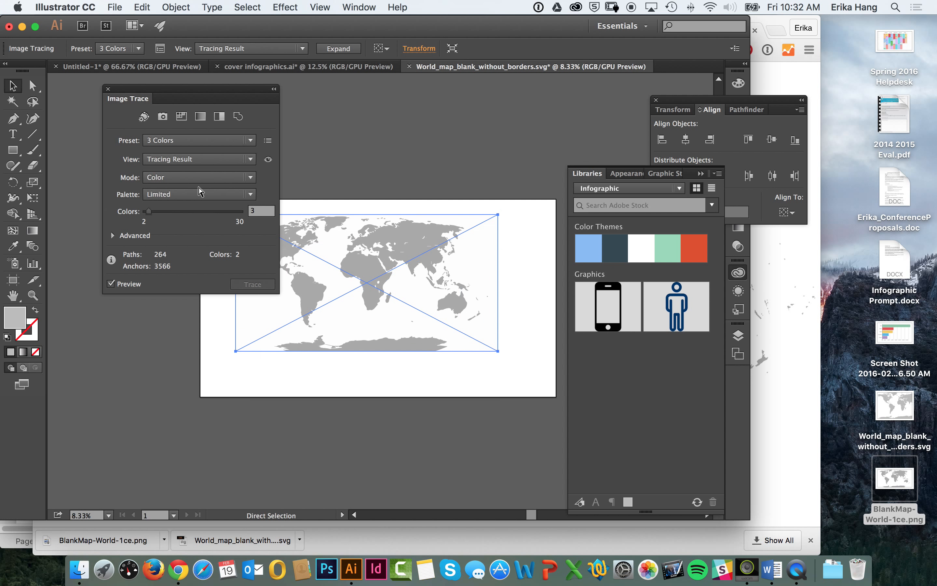
# Step: Turn on Ignore White in the advanced trace options of the world map
pyautogui.moveTo(435, 225); pyautogui.dragTo(542, 238)
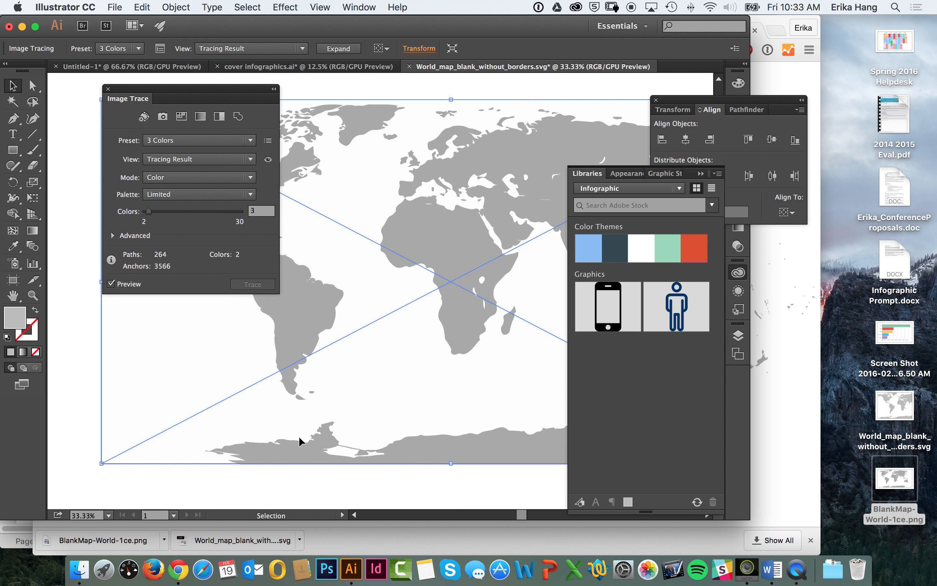
pyautogui.moveTo(238, 92); pyautogui.dragTo(169, 100)
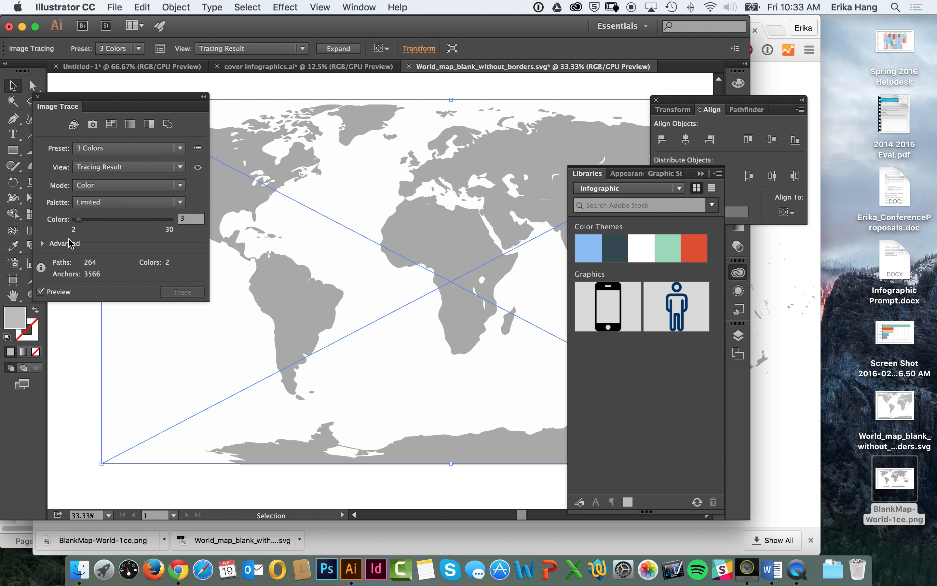
pyautogui.click(51, 243)
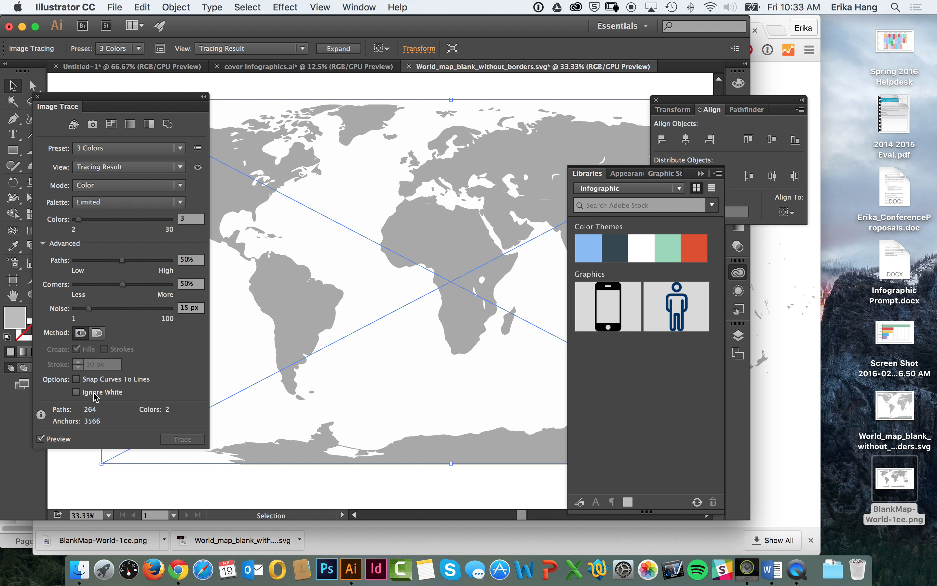
pyautogui.click(92, 393)
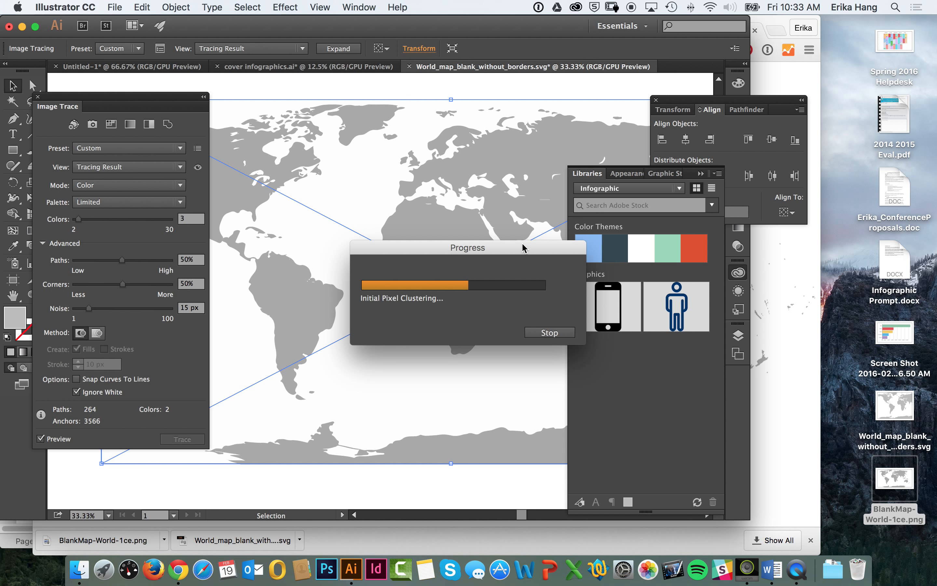
pyautogui.click(783, 397)
pyautogui.click(546, 31)
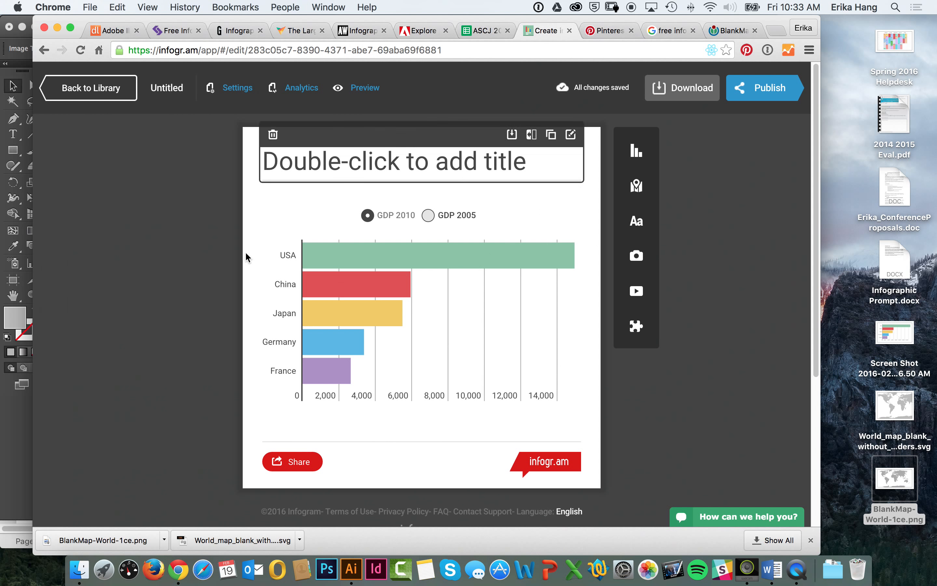
pyautogui.press('super+Tab')
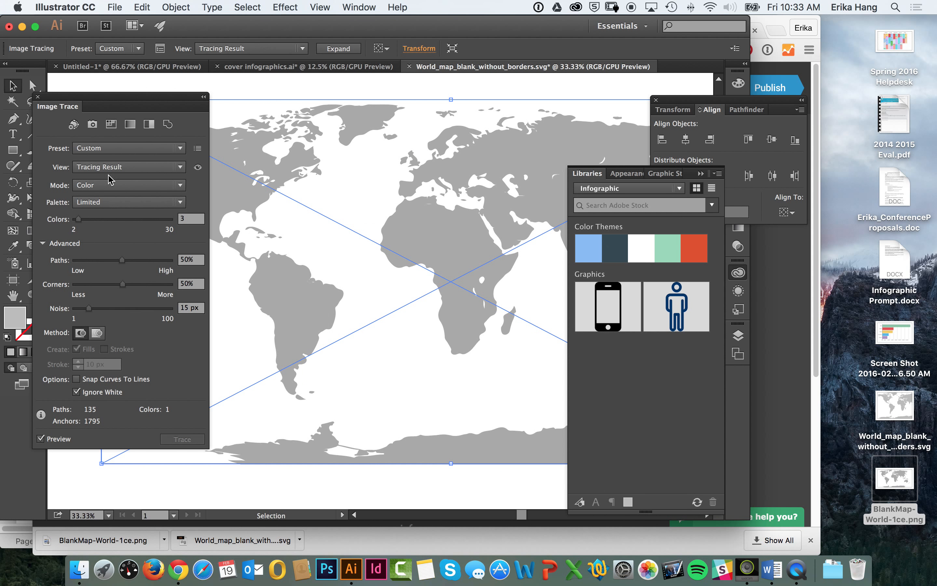
# Step: Expand the traced world map into vector paths and reposition the map group on the artboard
pyautogui.click(37, 96)
pyautogui.click(338, 49)
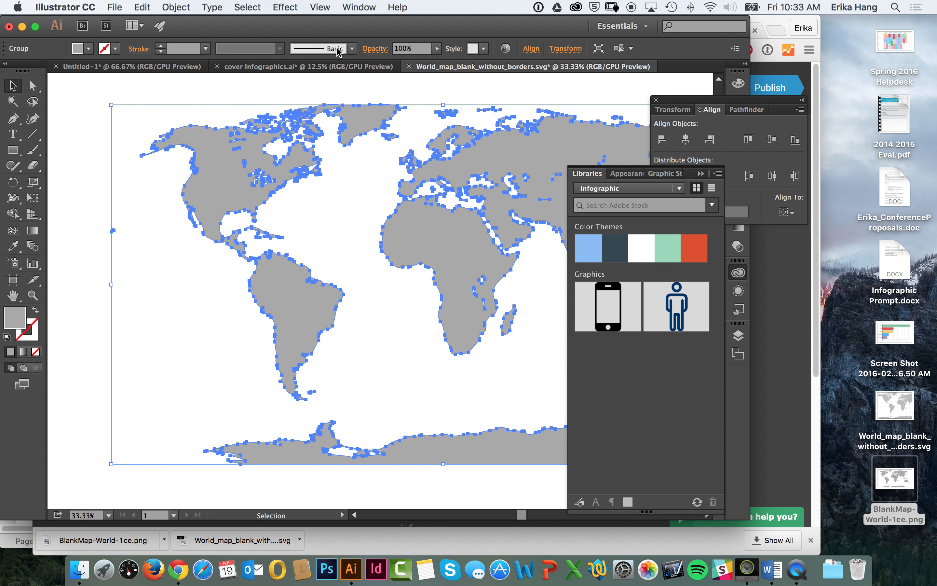
pyautogui.moveTo(418, 205); pyautogui.dragTo(340, 208)
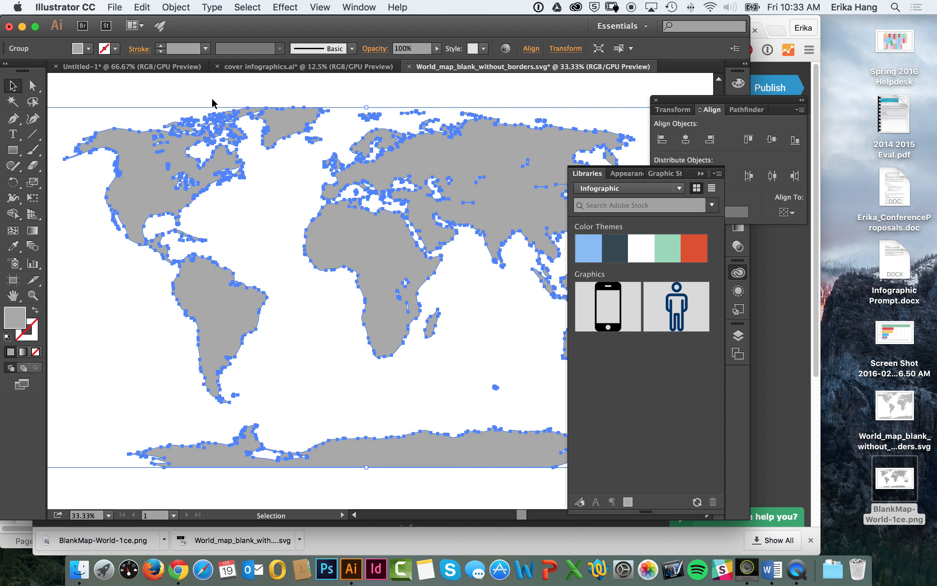
pyautogui.click(409, 95)
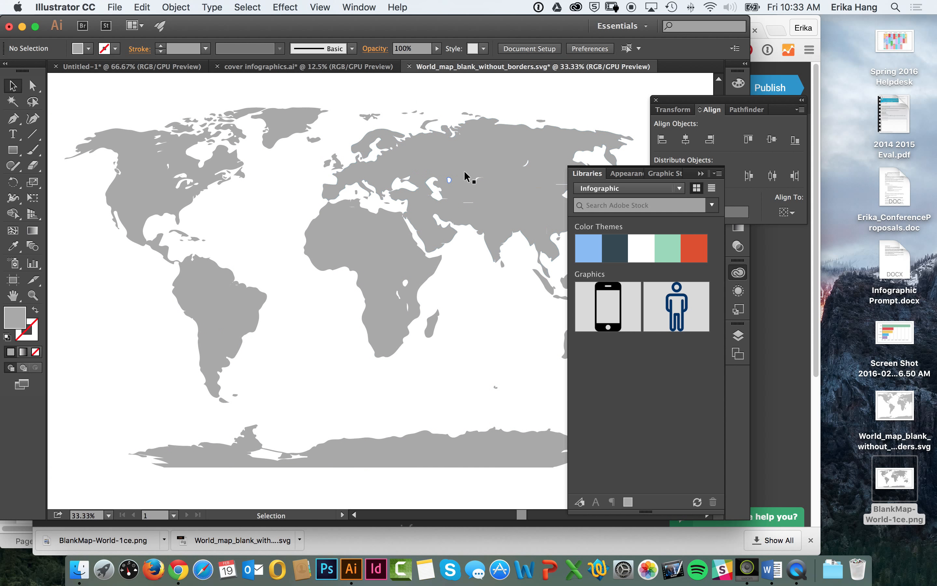
pyautogui.moveTo(464, 171); pyautogui.dragTo(386, 184)
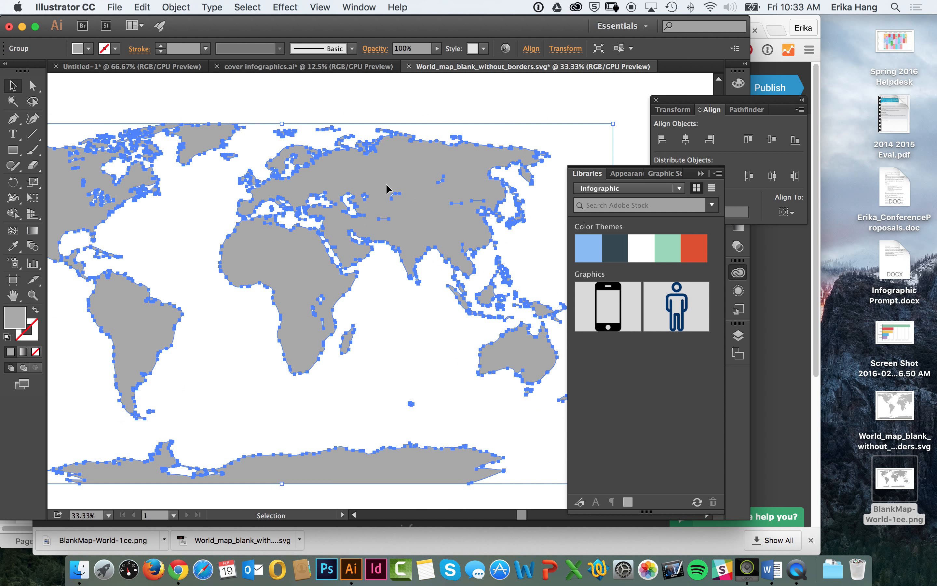
# Step: Place a square behind the map's continents and fill it with the dark slate color from the Nautical theme
pyautogui.click(13, 149)
pyautogui.click(158, 86)
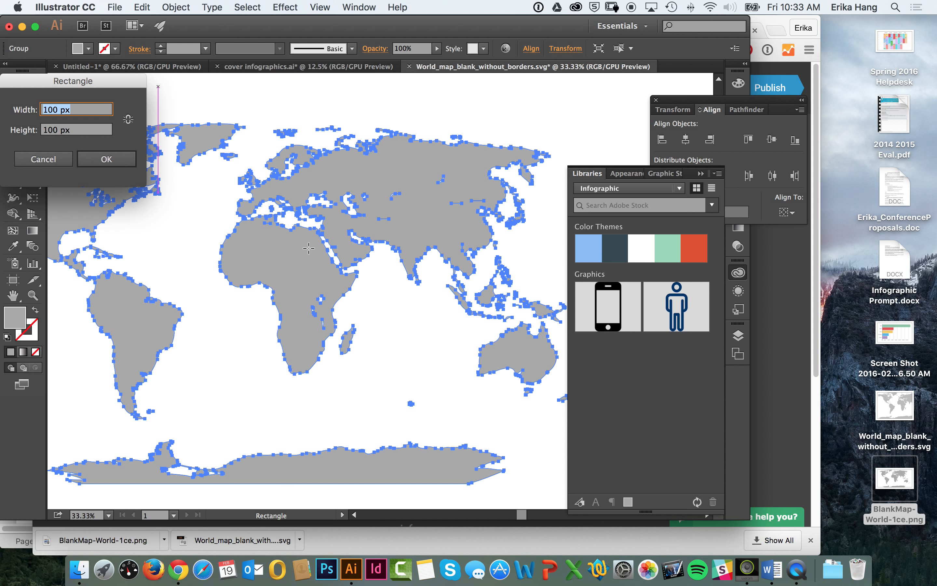
pyautogui.click(72, 163)
pyautogui.moveTo(199, 95); pyautogui.dragTo(525, 421)
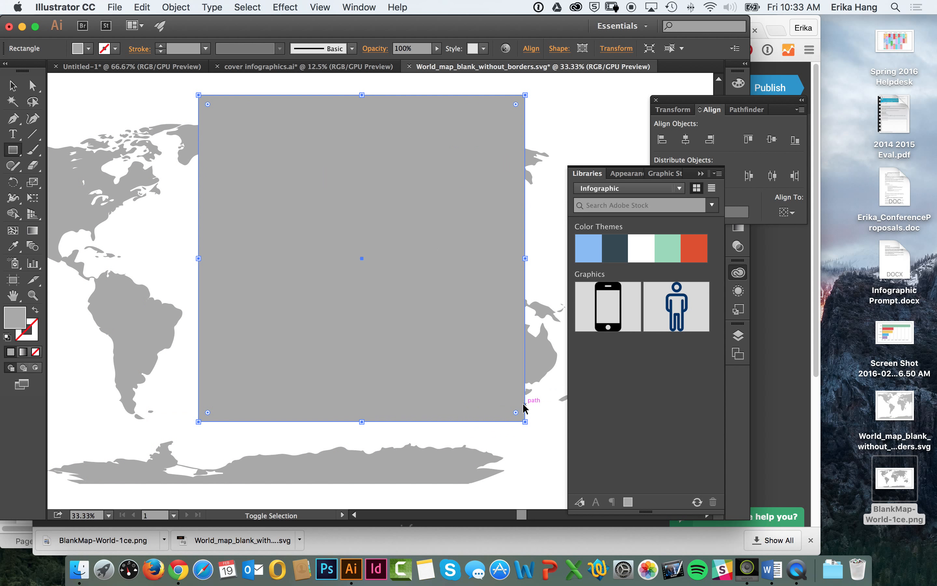
pyautogui.click(89, 48)
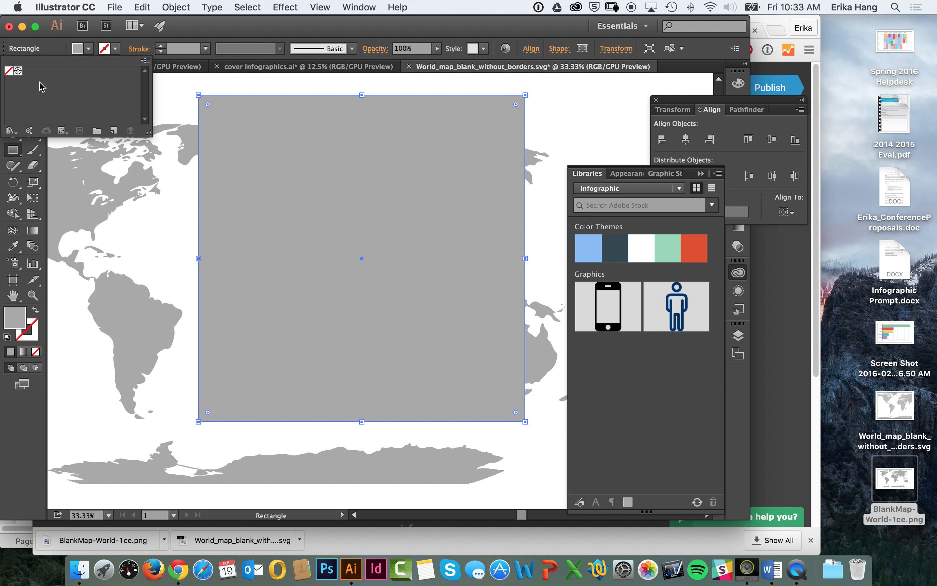
pyautogui.click(615, 248)
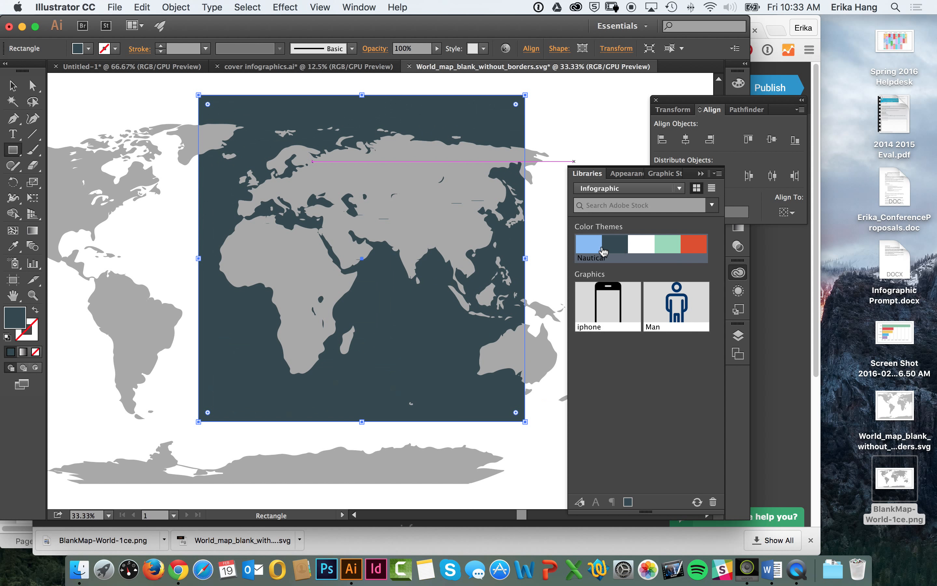
# Step: Move the dark slate square westward behind the map and delete it
pyautogui.press('v')
pyautogui.moveTo(410, 133); pyautogui.dragTo(324, 142)
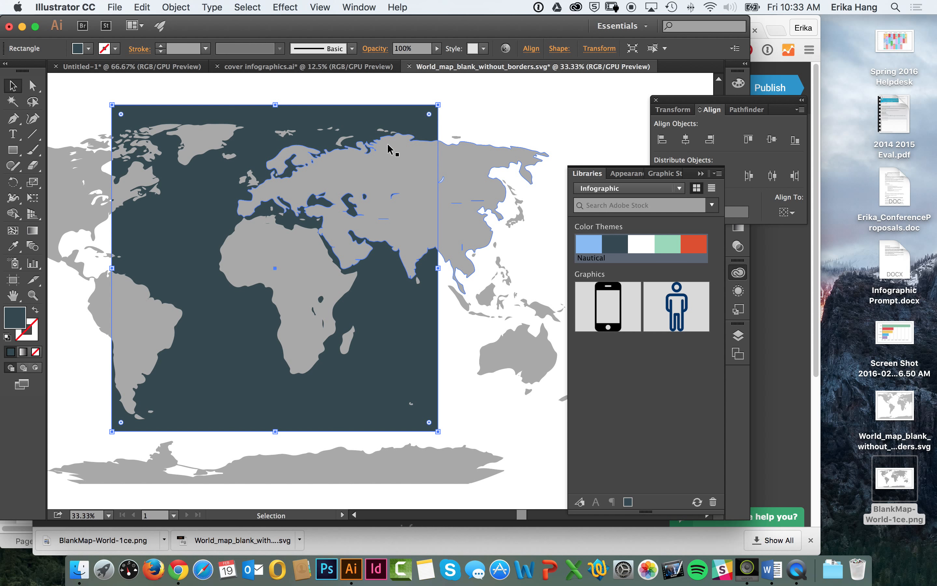
pyautogui.press('BackSpace')
# Step: In the Untitled-1 document, move the bar chart screenshot between the horizontal guides and apply Image Trace with the default preset
pyautogui.click(772, 68)
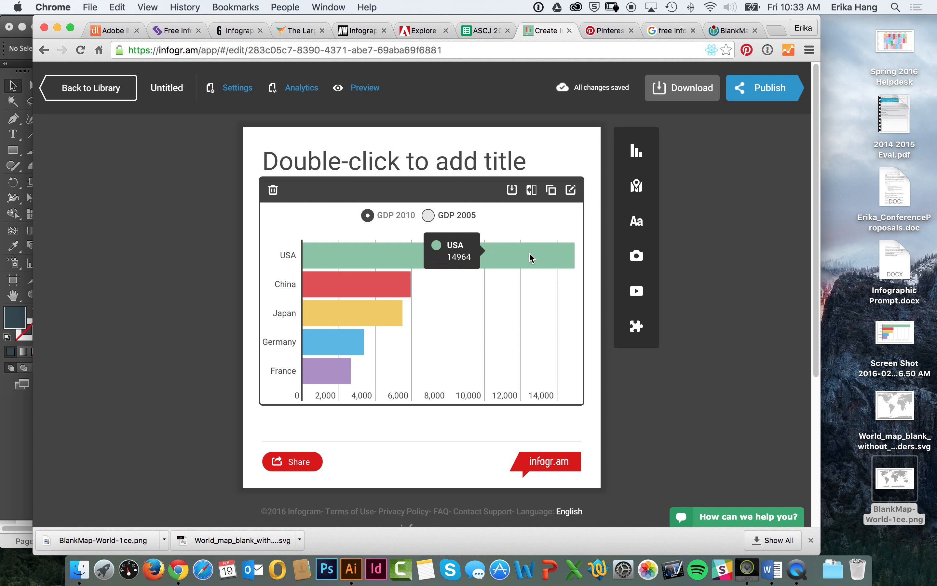
pyautogui.click(30, 457)
pyautogui.click(168, 68)
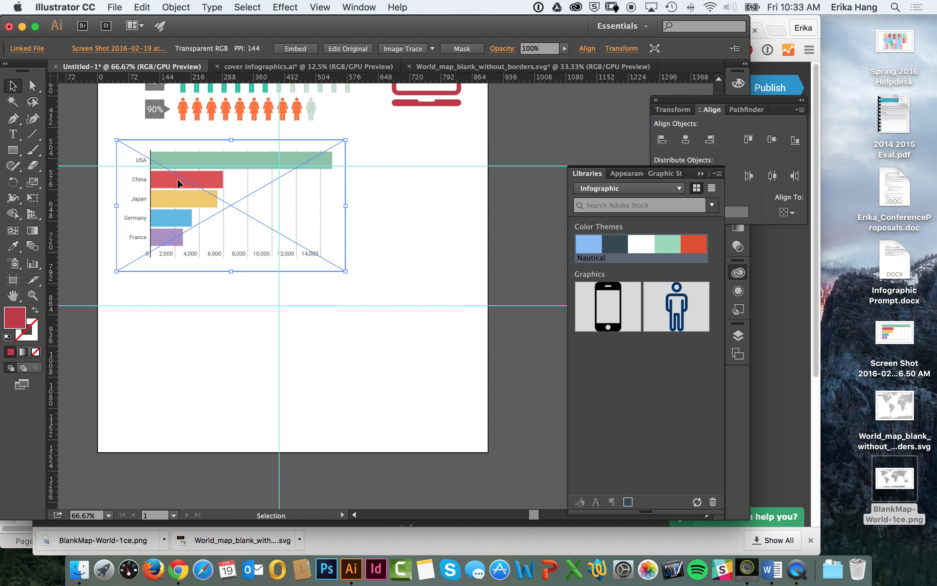
pyautogui.moveTo(242, 169); pyautogui.dragTo(308, 197)
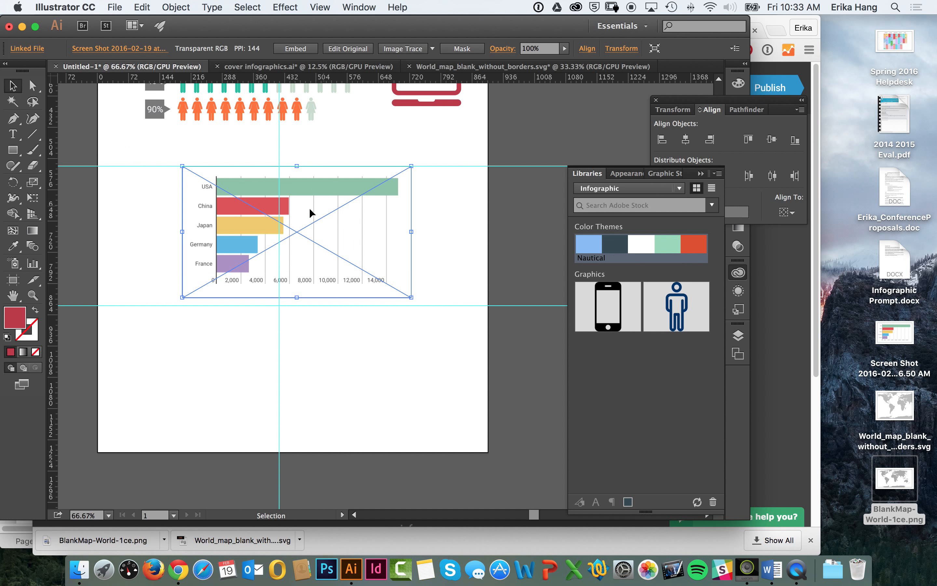
pyautogui.click(396, 53)
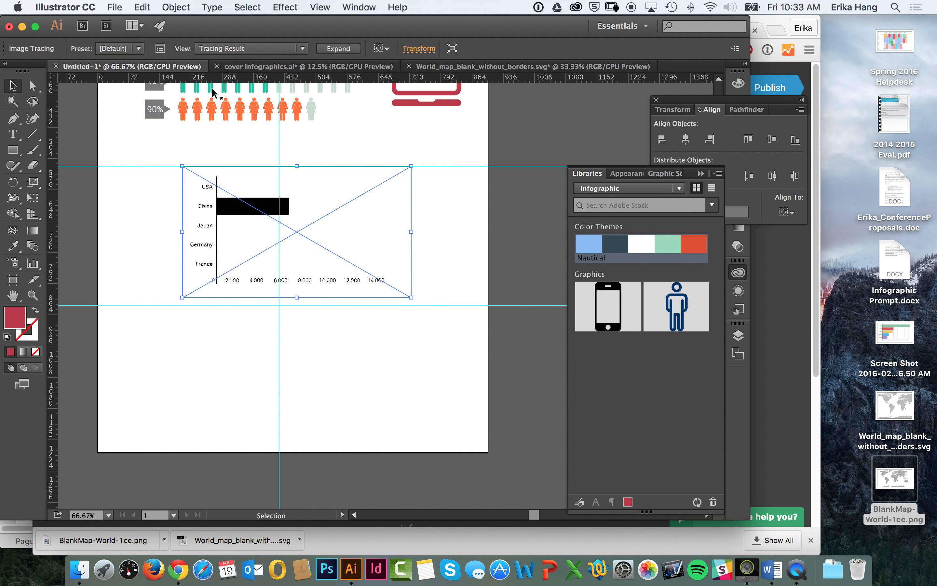
# Step: Set the bar chart's trace to the 6 Colors preset with Ignore White turned on
pyautogui.click(160, 48)
pyautogui.moveTo(163, 103); pyautogui.dragTo(612, 41)
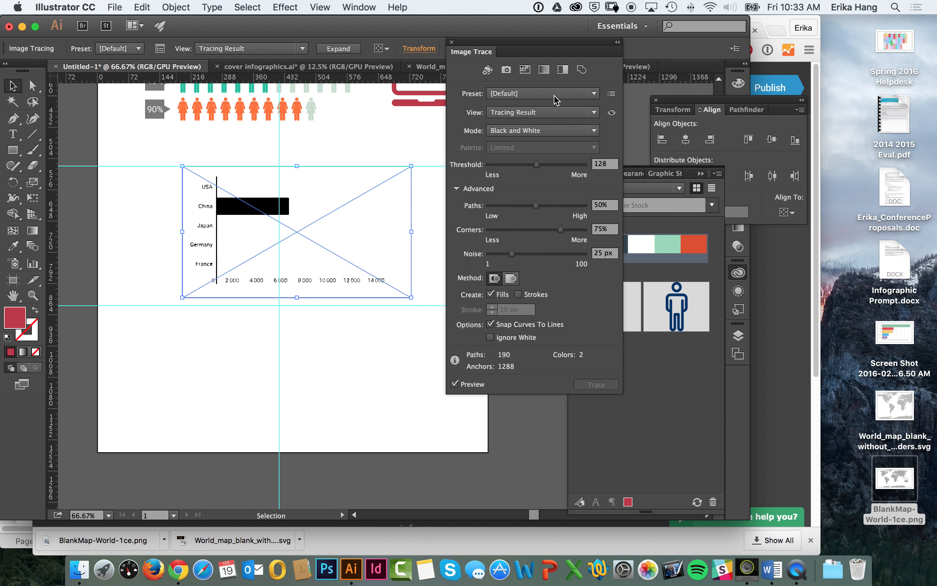
pyautogui.click(530, 132)
pyautogui.click(545, 92)
pyautogui.click(546, 95)
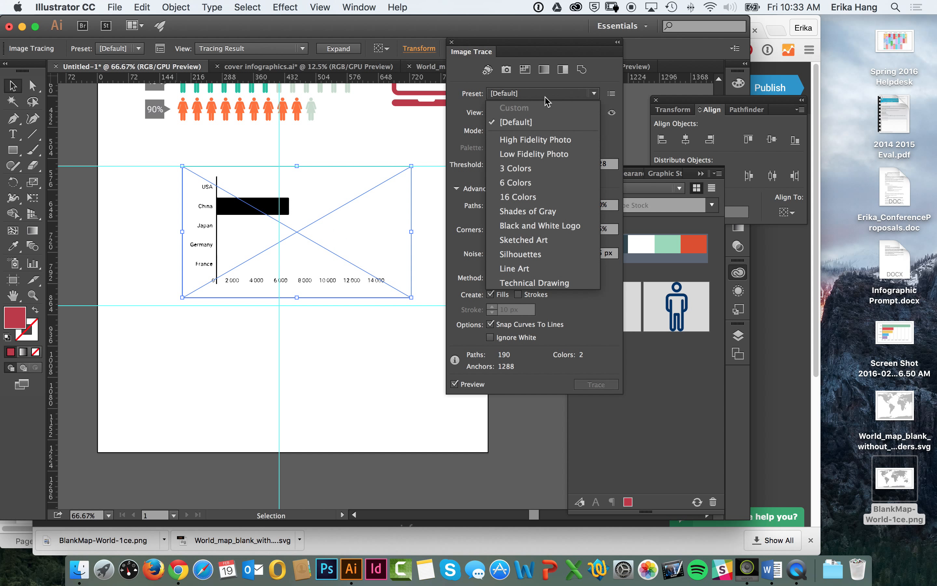
pyautogui.click(532, 186)
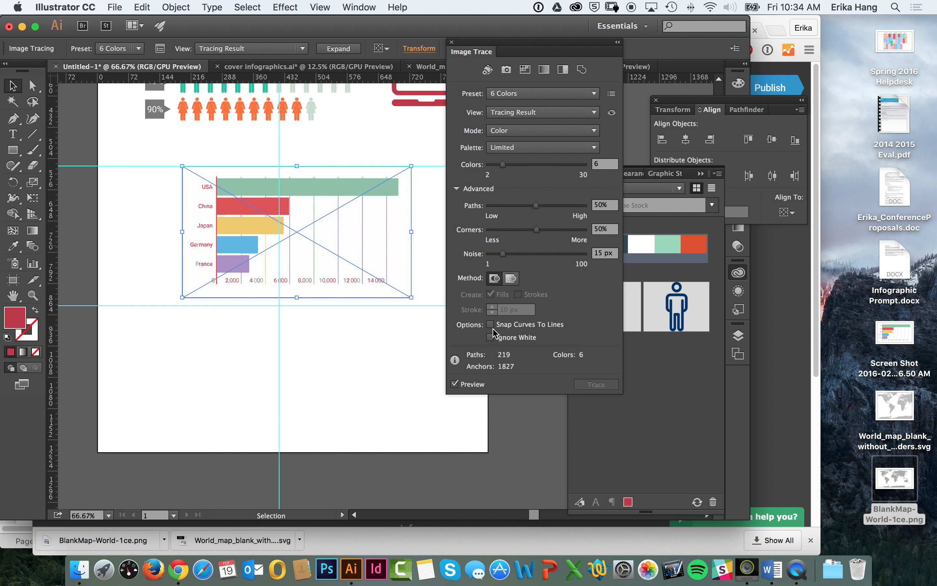
pyautogui.click(492, 338)
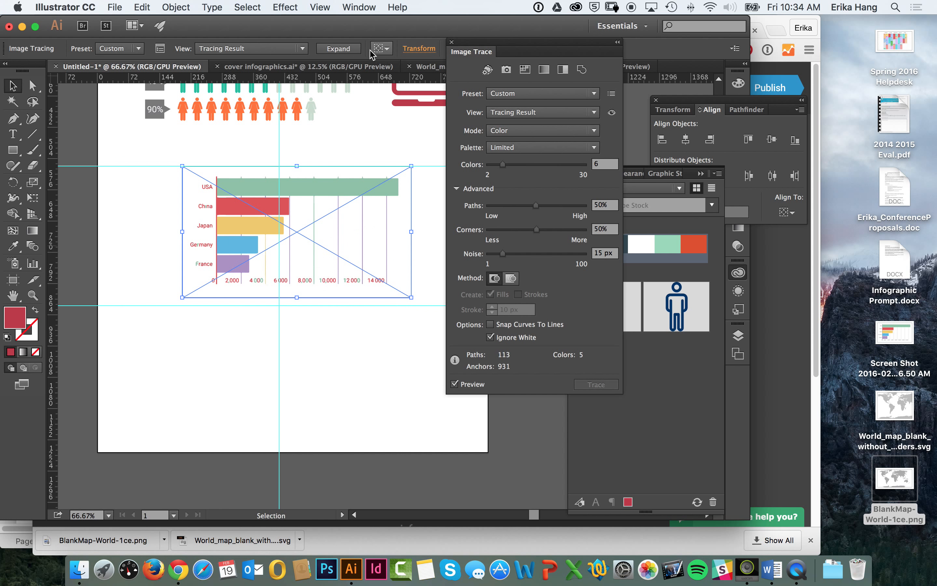
# Step: Expand the bar chart tracing into vector paths and ungroup them
pyautogui.click(339, 49)
pyautogui.click(310, 150)
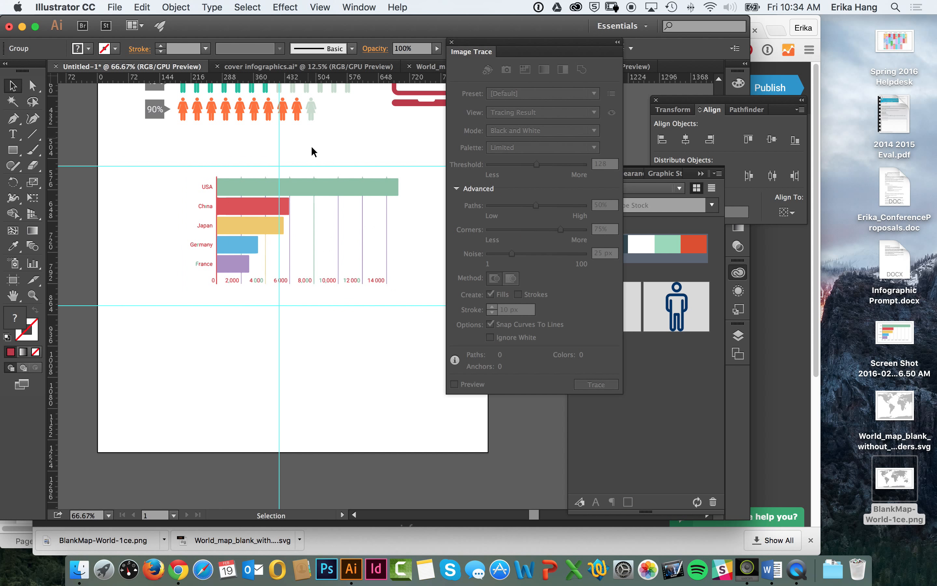
pyautogui.click(319, 189)
pyautogui.click(176, 7)
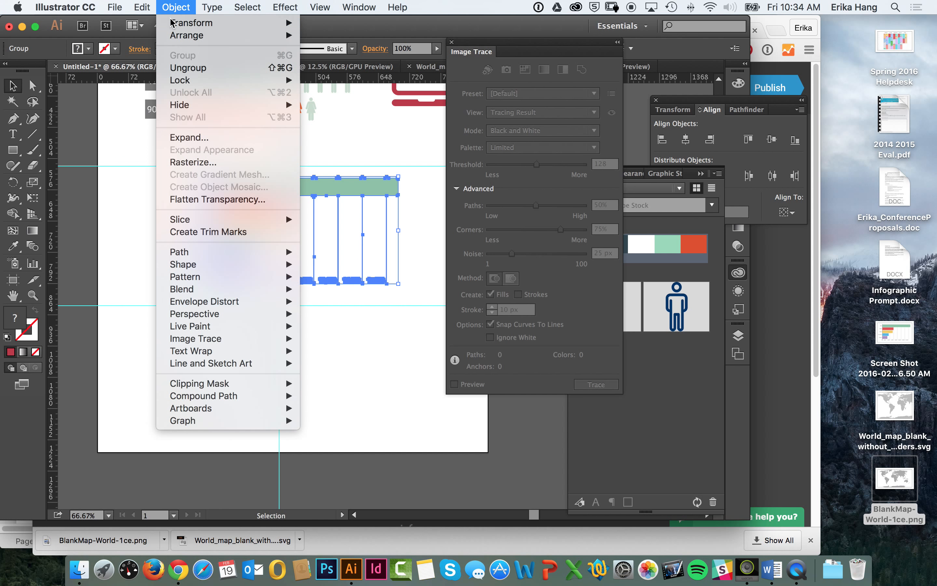
pyautogui.click(190, 67)
pyautogui.click(341, 135)
# Step: Move the green, red and yellow bars apart from the chart, and place the red bar back beside the China label
pyautogui.moveTo(312, 182); pyautogui.dragTo(272, 165)
pyautogui.moveTo(265, 206); pyautogui.dragTo(314, 179)
pyautogui.moveTo(232, 225); pyautogui.dragTo(159, 233)
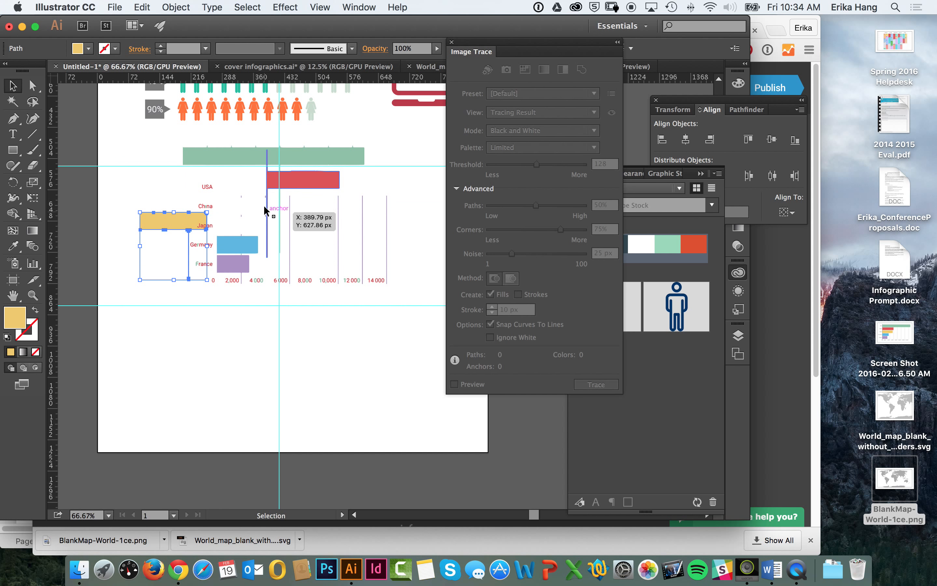
pyautogui.click(267, 204)
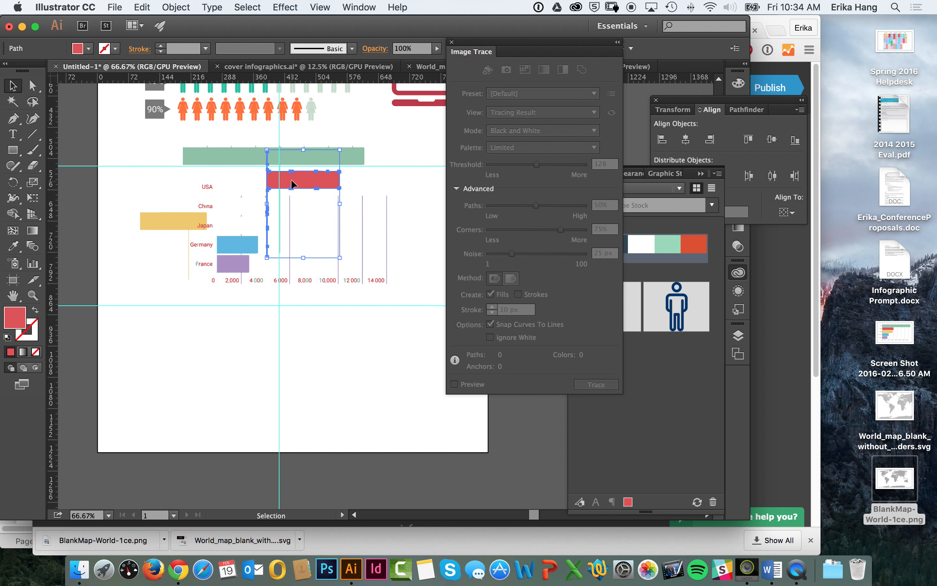
pyautogui.moveTo(267, 204); pyautogui.dragTo(238, 196)
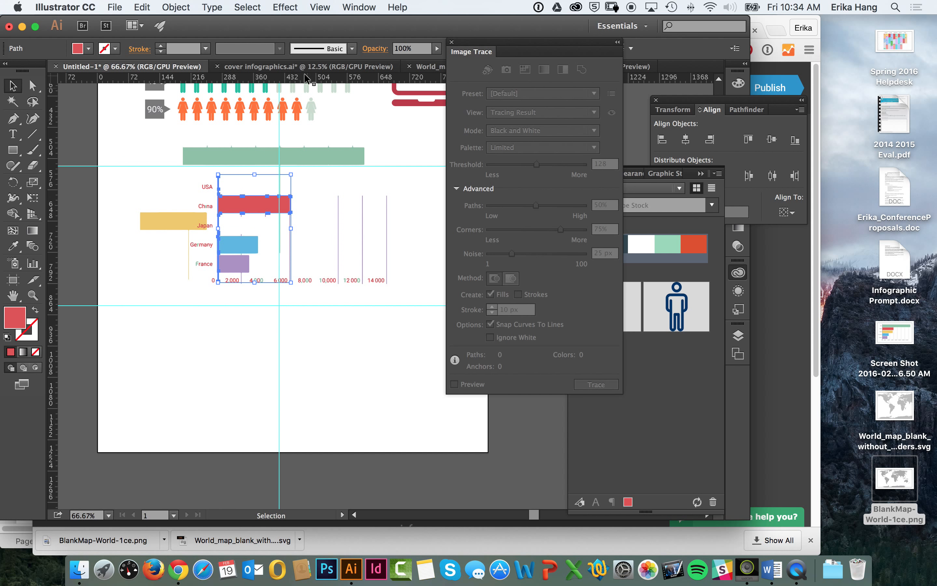
pyautogui.click(248, 344)
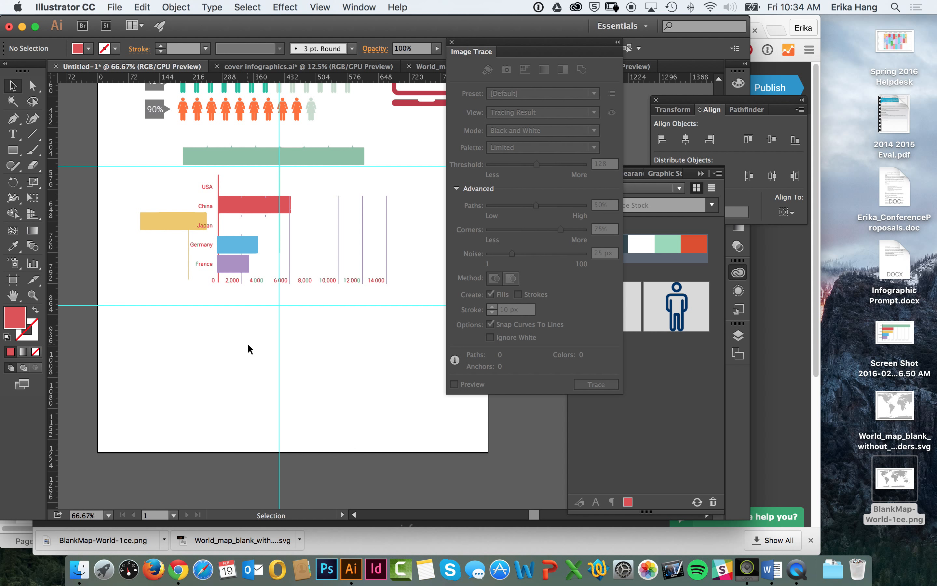
# Step: Switch to Chrome and bring up the Adobe Color Explore page of newest themes
pyautogui.click(764, 273)
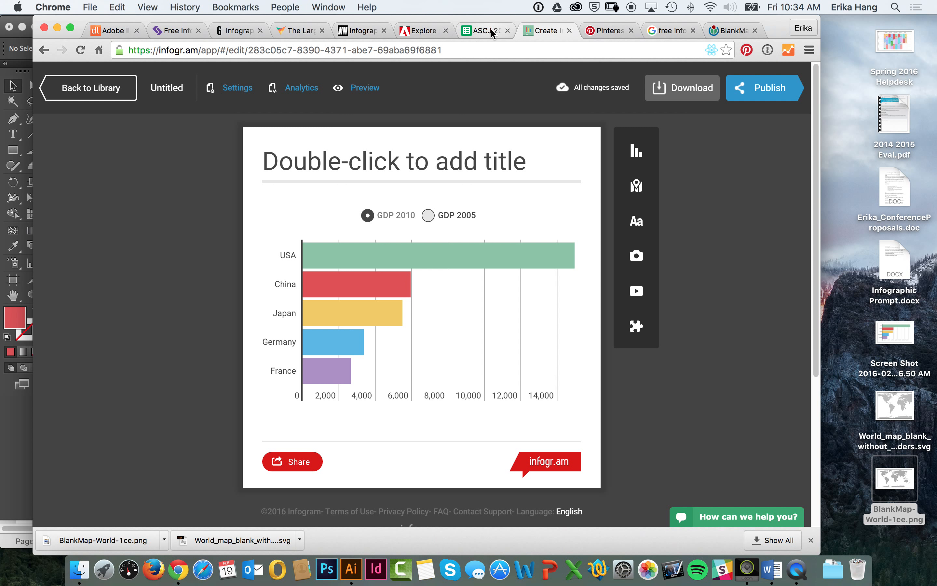
pyautogui.click(491, 32)
pyautogui.click(433, 30)
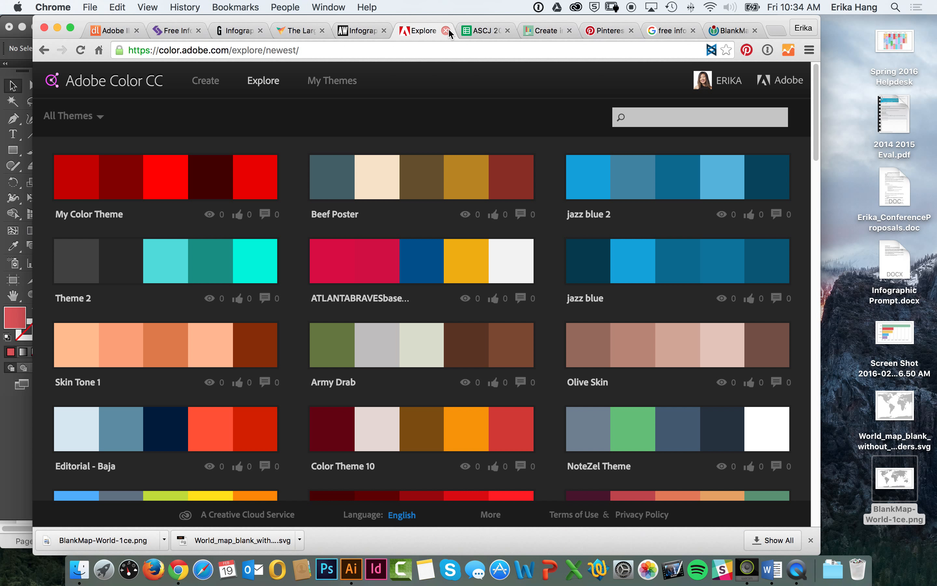
# Step: Return to Illustrator from Chrome and open ShapeBuilding.ai from the Infographic folder in Google Drive
pyautogui.click(19, 452)
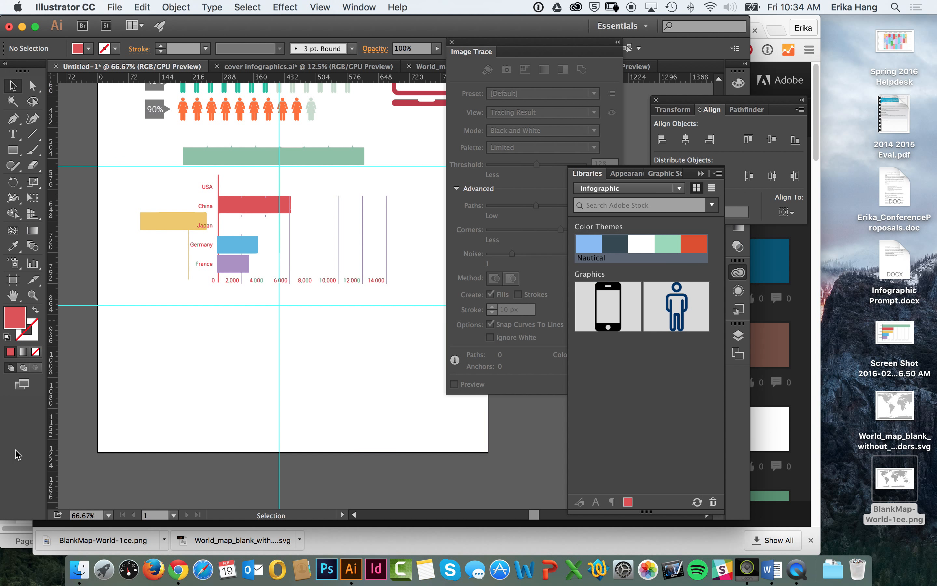
pyautogui.click(306, 69)
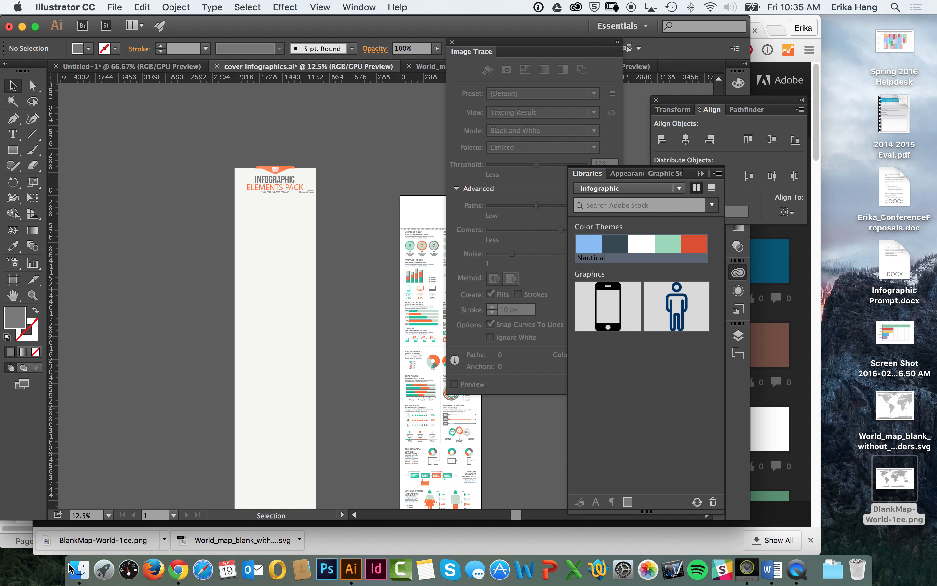
pyautogui.click(78, 569)
pyautogui.click(303, 309)
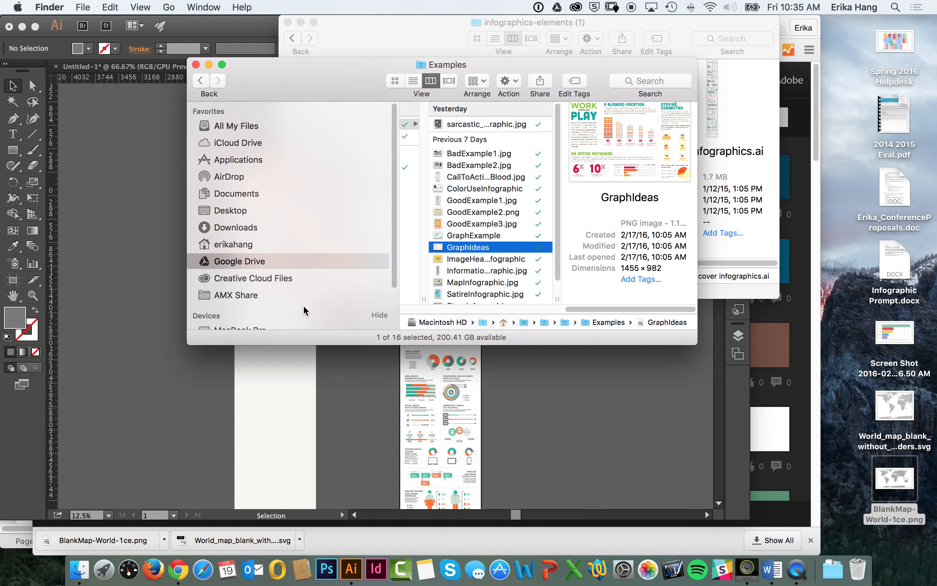
pyautogui.moveTo(706, 354); pyautogui.dragTo(877, 467)
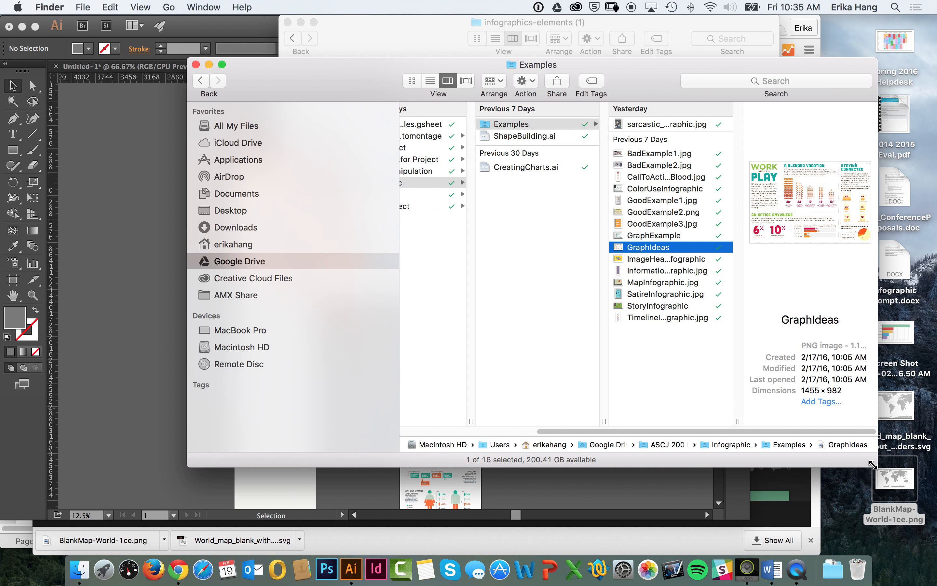
pyautogui.click(532, 140)
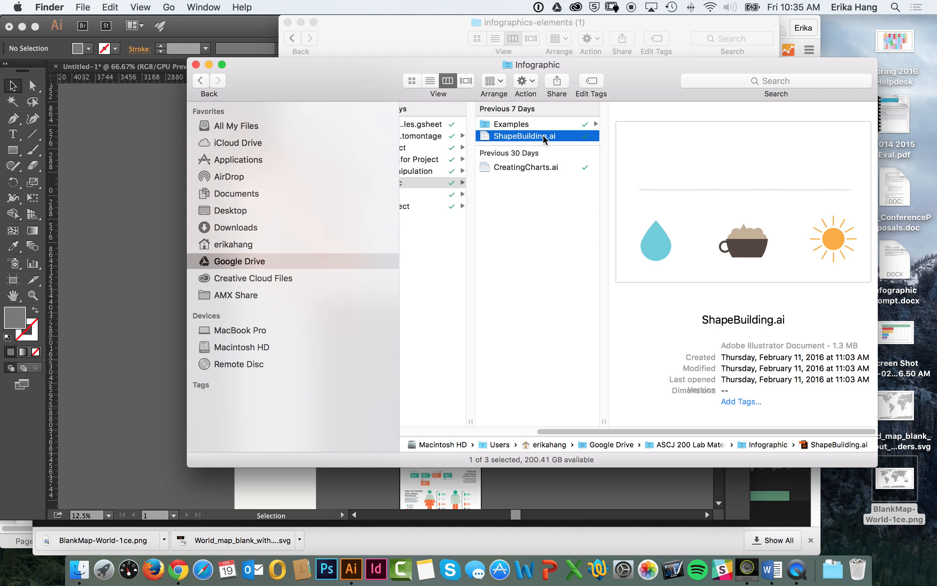
pyautogui.doubleClick(543, 135)
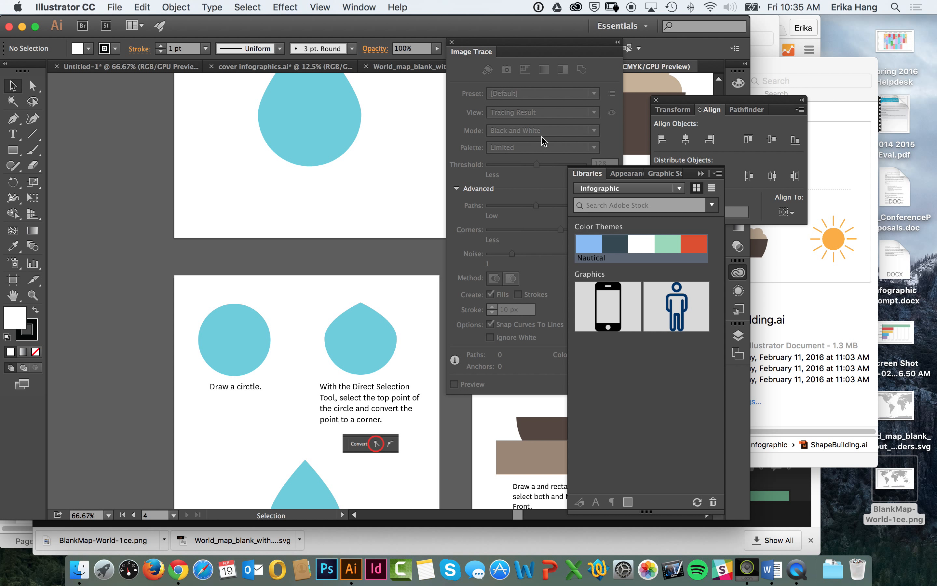
# Step: Close the floating Image Trace and Align panels and collapse the Libraries panel to clear the artboards
pyautogui.click(452, 42)
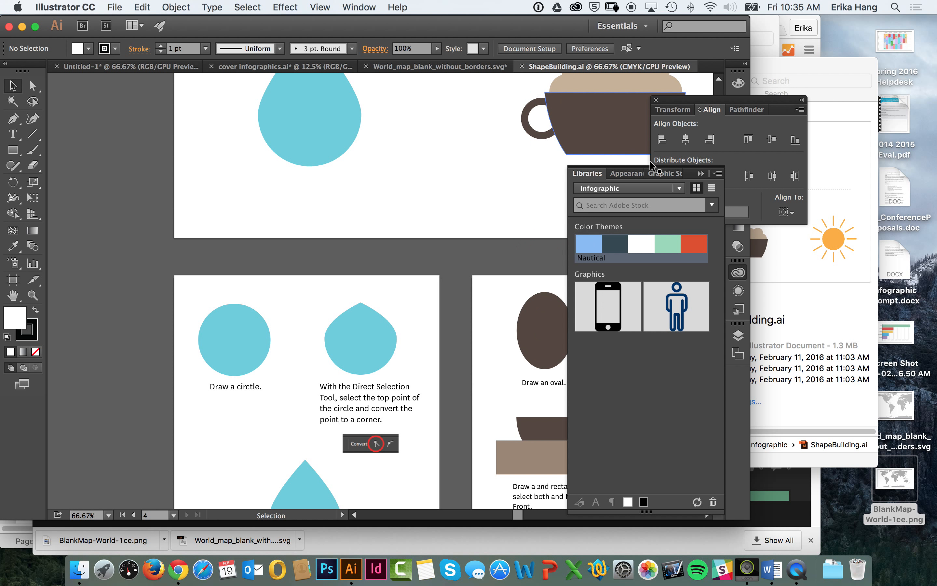
pyautogui.click(701, 173)
pyautogui.click(657, 100)
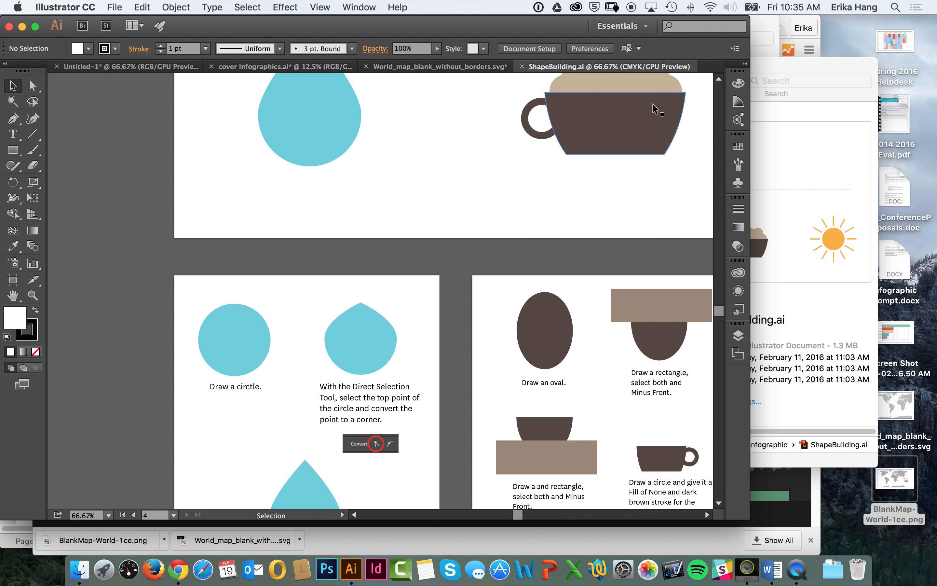
# Step: Examine the finished water drop, coffee cup and sun icons and the written building instructions on the artboards
pyautogui.press('super+minus')
pyautogui.press('super+minus')
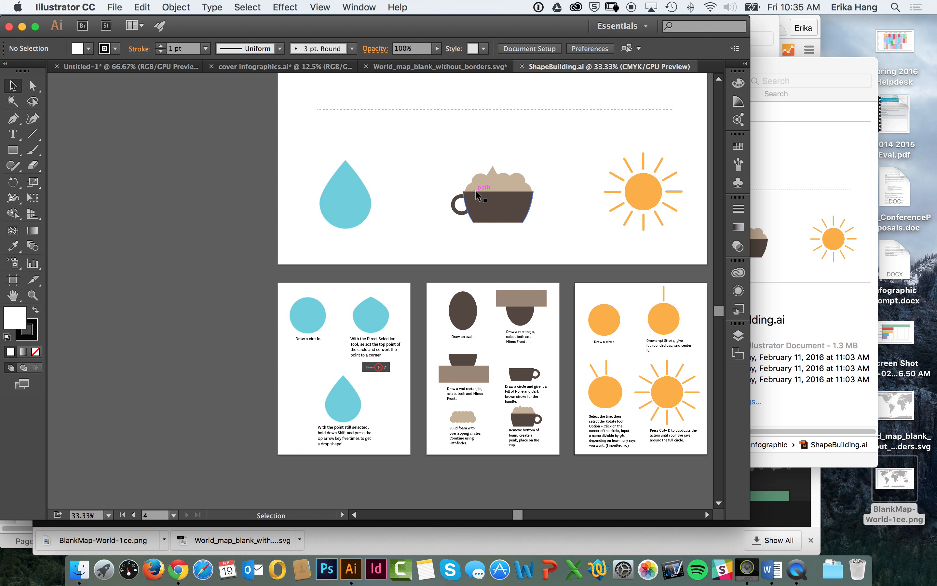
pyautogui.press('super+equal')
pyautogui.press('super+equal')
pyautogui.press('super+equal')
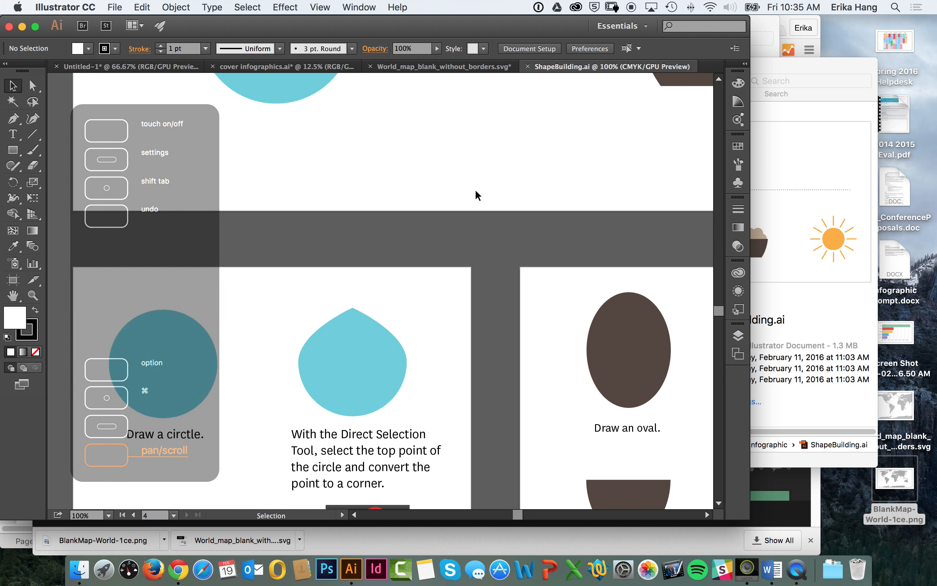
pyautogui.scroll(15, 319, 157)
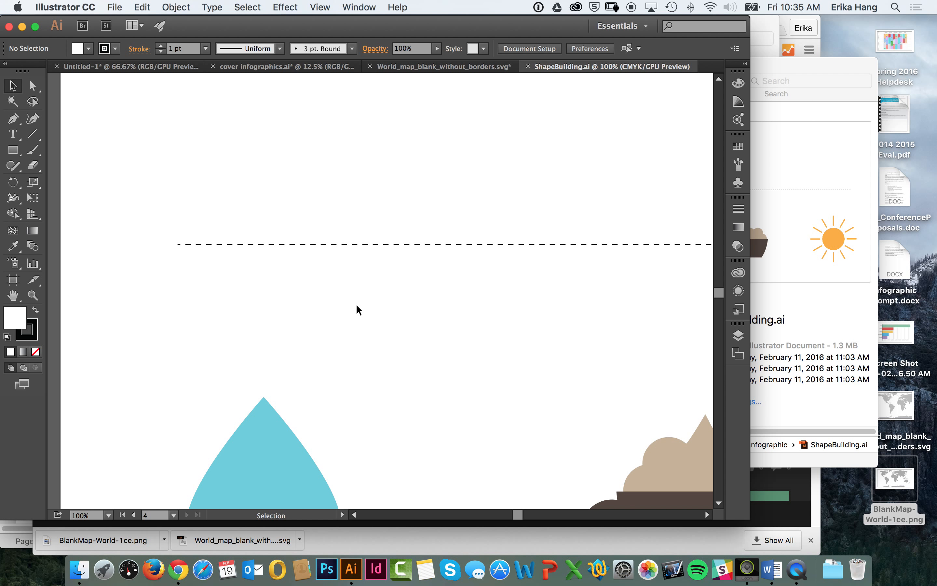
pyautogui.press('space')
pyautogui.moveTo(362, 247); pyautogui.dragTo(329, 380)
pyautogui.moveTo(362, 269); pyautogui.dragTo(326, 376)
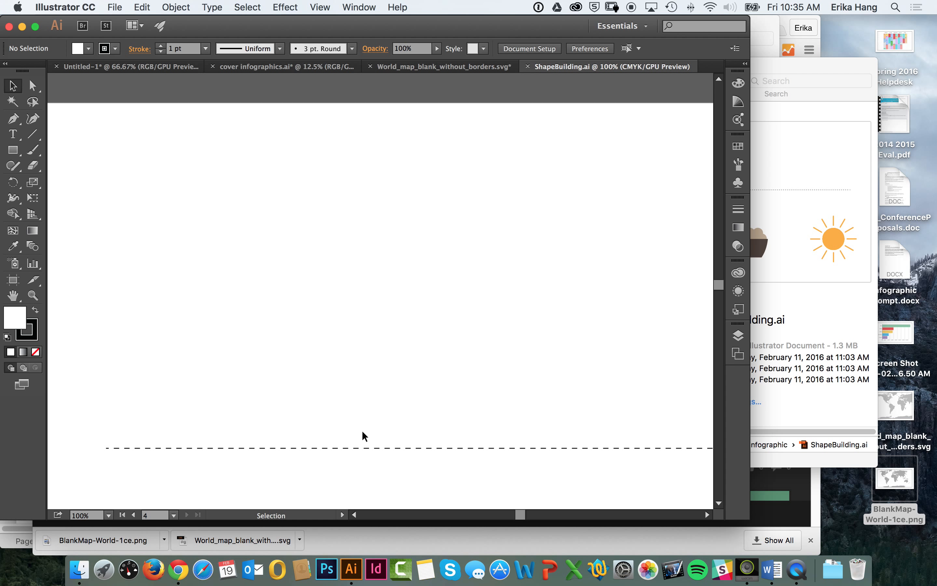
pyautogui.press('space')
pyautogui.moveTo(362, 434); pyautogui.dragTo(310, 201)
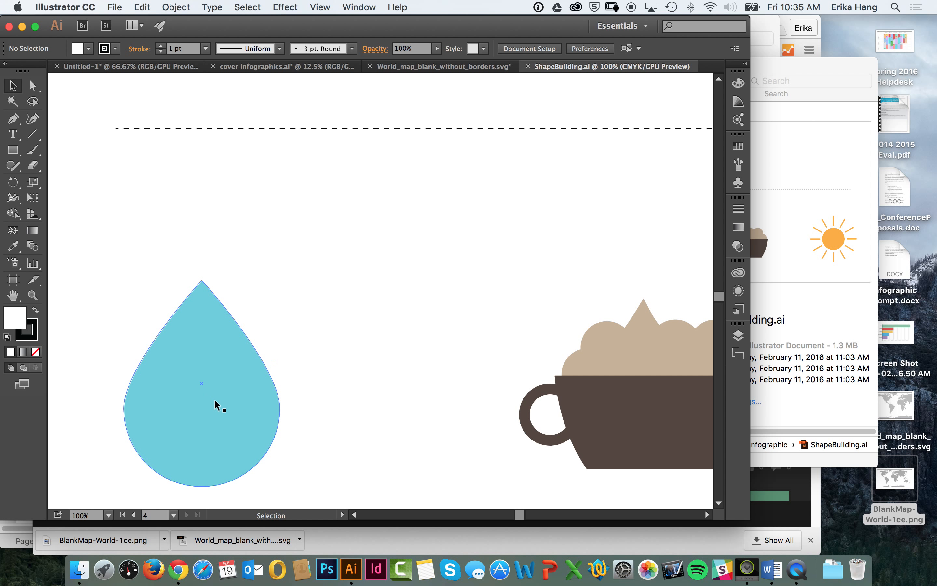
pyautogui.press('space')
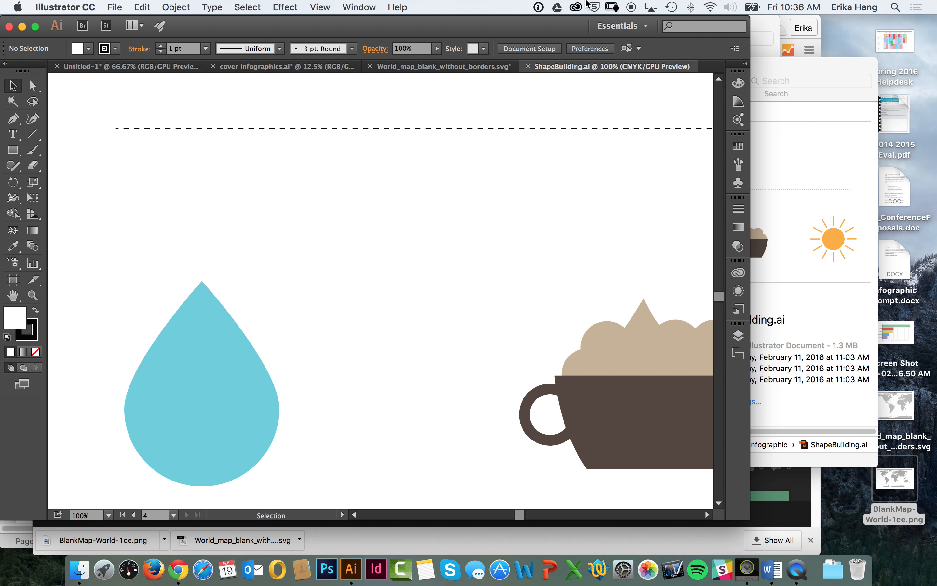
# Step: Review the iPhone icons in the Creative Cloud Market and the phone and people icons in the Untitled-1 infographic
pyautogui.click(577, 6)
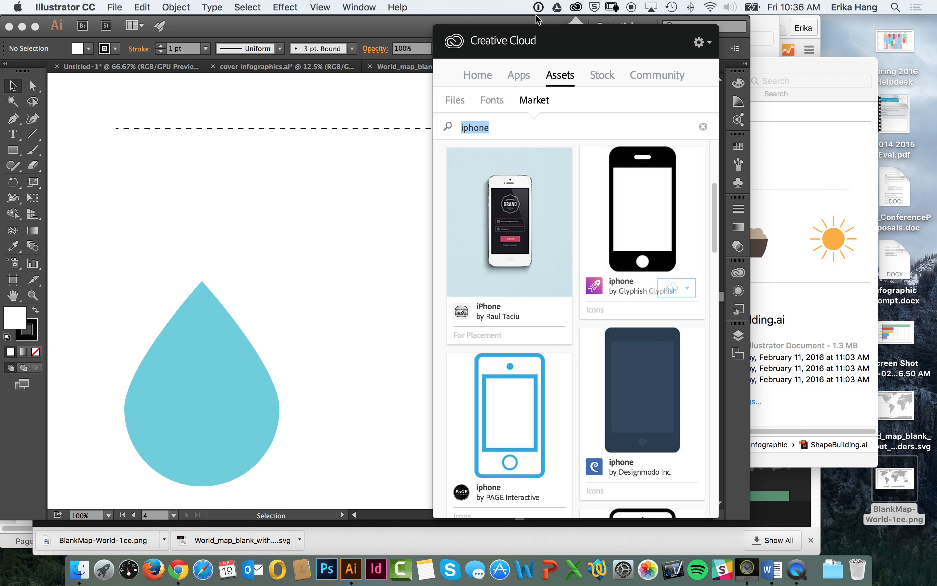
pyautogui.click(188, 72)
pyautogui.scroll(6, 216, 209)
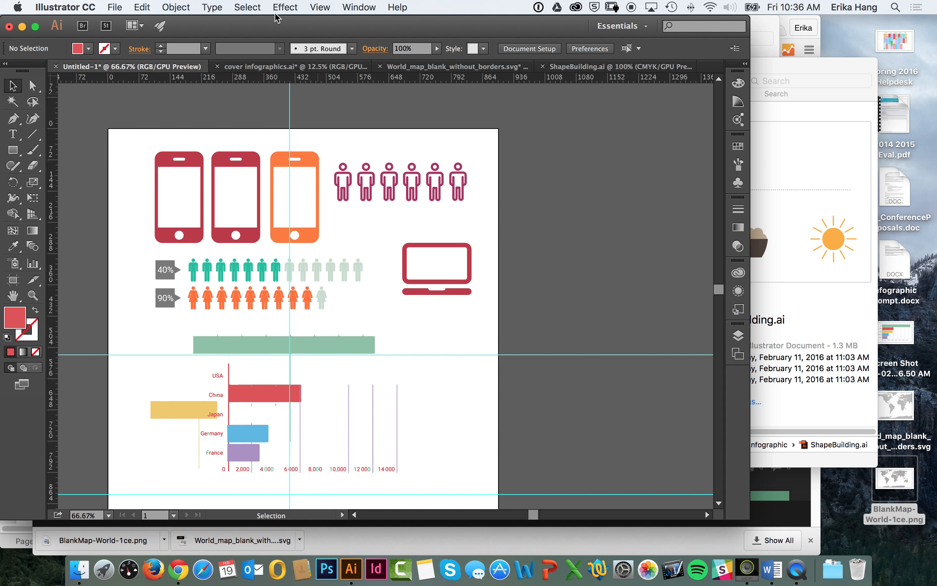
# Step: In ShapeBuilding.ai, draw a circle with the Ellipse tool in the blank area above the dashed line
pyautogui.click(603, 69)
pyautogui.press('space')
pyautogui.moveTo(309, 153); pyautogui.dragTo(328, 344)
pyautogui.moveTo(302, 202); pyautogui.dragTo(311, 313)
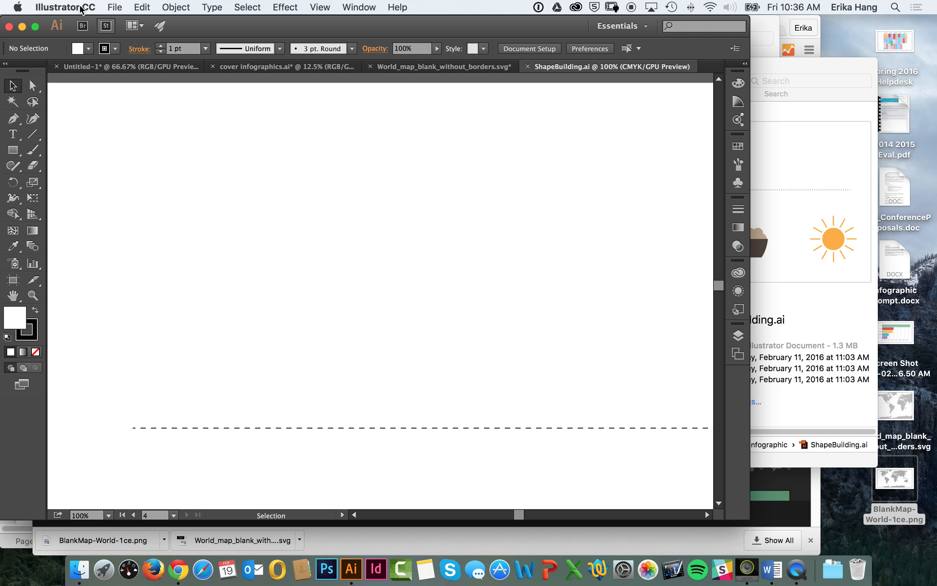
pyautogui.click(14, 151)
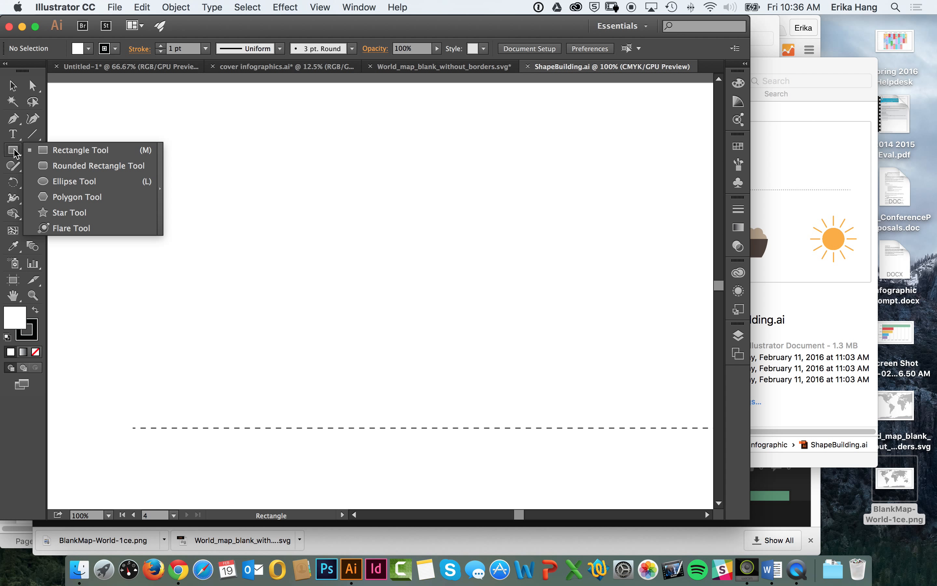
pyautogui.click(55, 182)
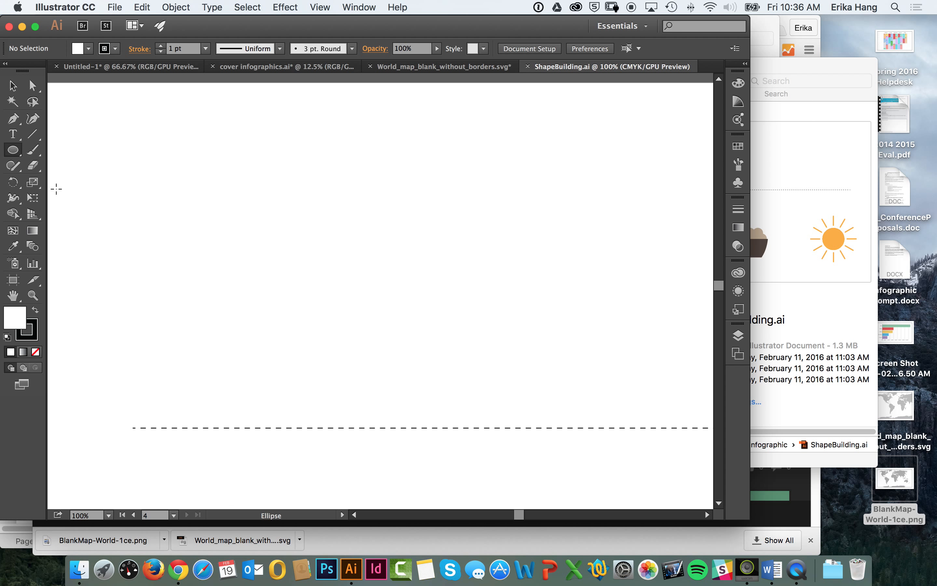
pyautogui.moveTo(171, 216); pyautogui.dragTo(321, 367)
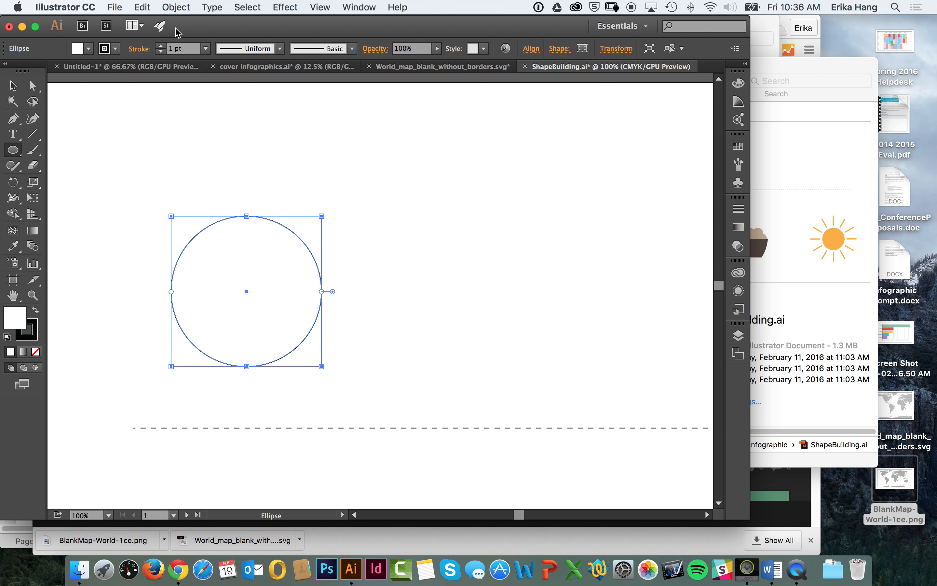
# Step: Give the circle a light blue fill and set its stroke to None
pyautogui.click(88, 48)
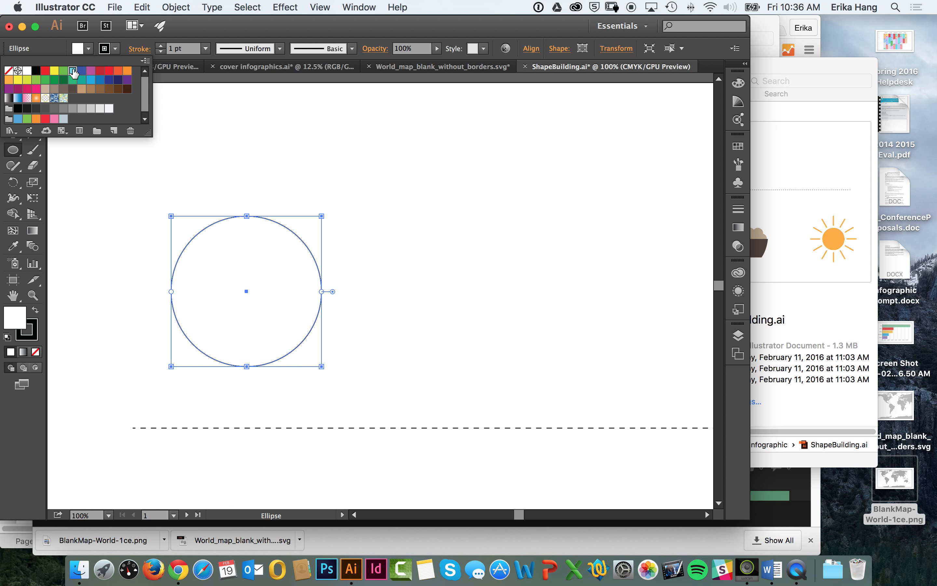
pyautogui.click(73, 70)
pyautogui.click(115, 49)
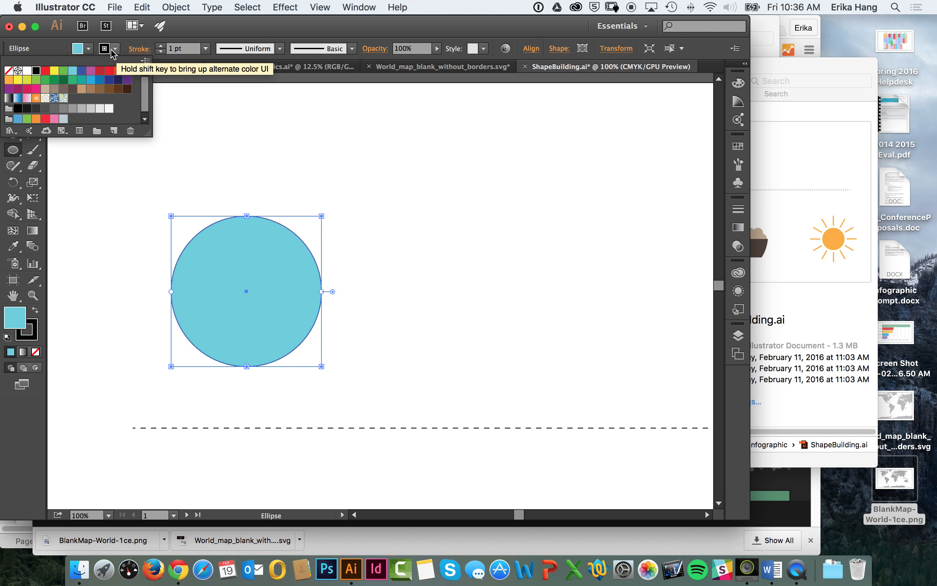
pyautogui.click(8, 70)
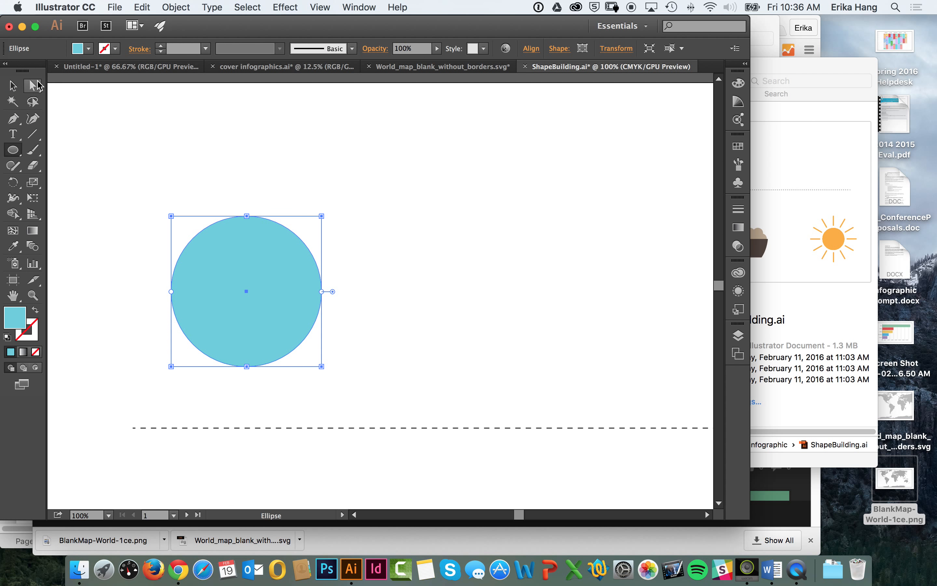
# Step: Select only the circle's top anchor point with Direct Selection and convert it to a corner
pyautogui.click(13, 86)
pyautogui.click(191, 150)
pyautogui.click(246, 240)
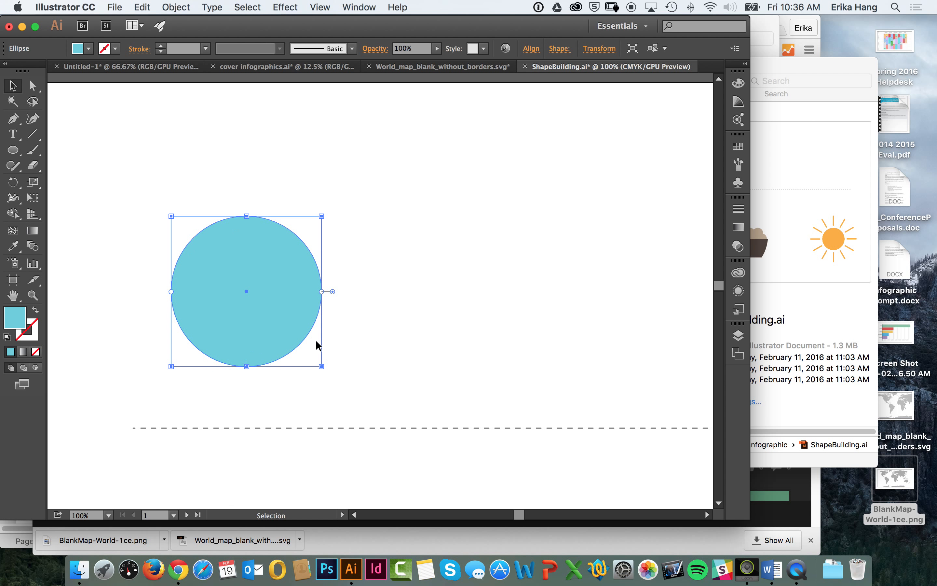
pyautogui.click(34, 85)
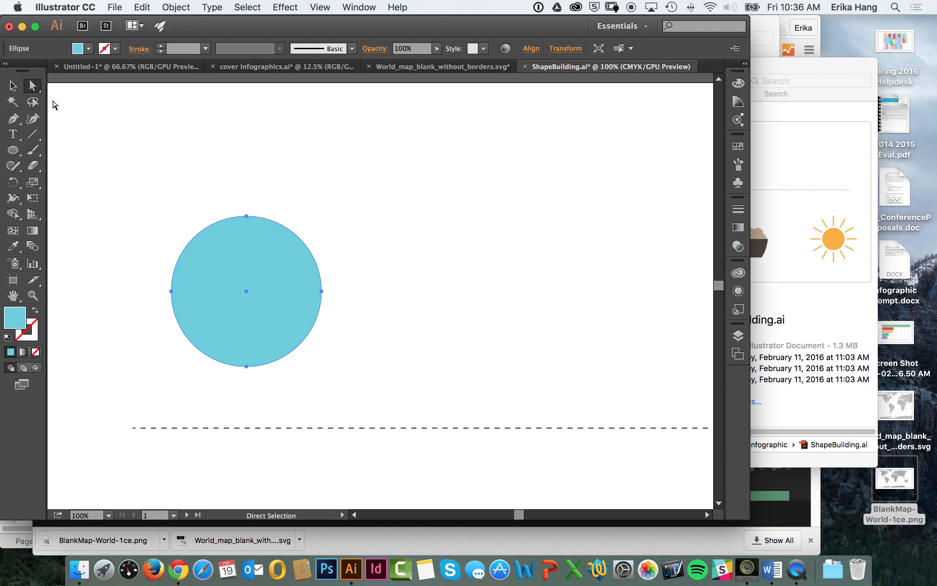
pyautogui.click(247, 218)
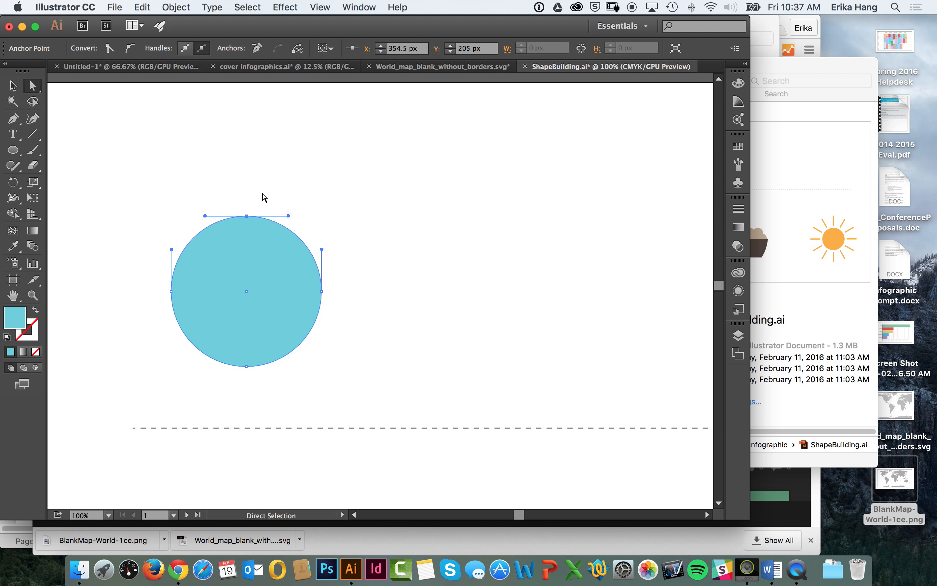
pyautogui.click(110, 49)
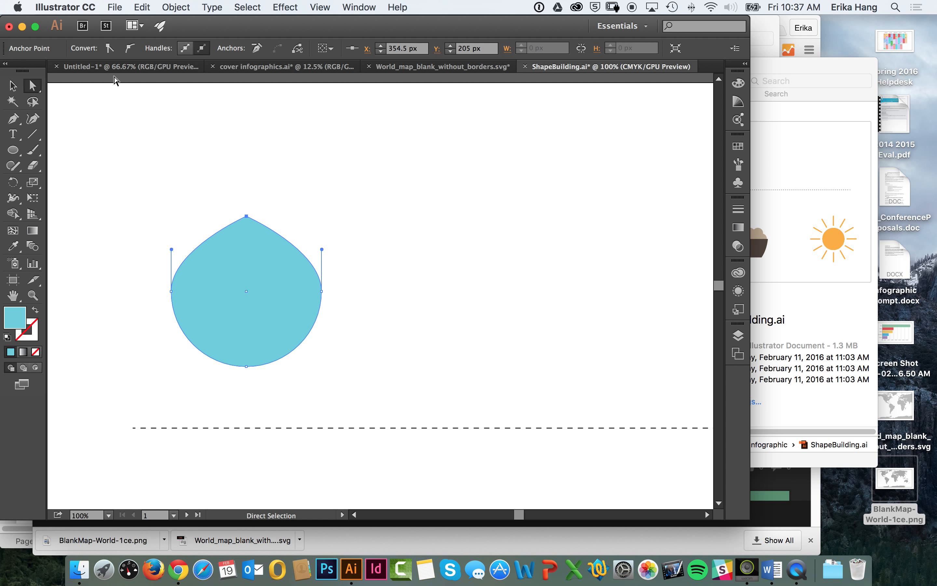
# Step: Move the top corner point straight up to Y 105 px to form a water drop, and deselect the shape
pyautogui.press('super')
pyautogui.click(120, 52)
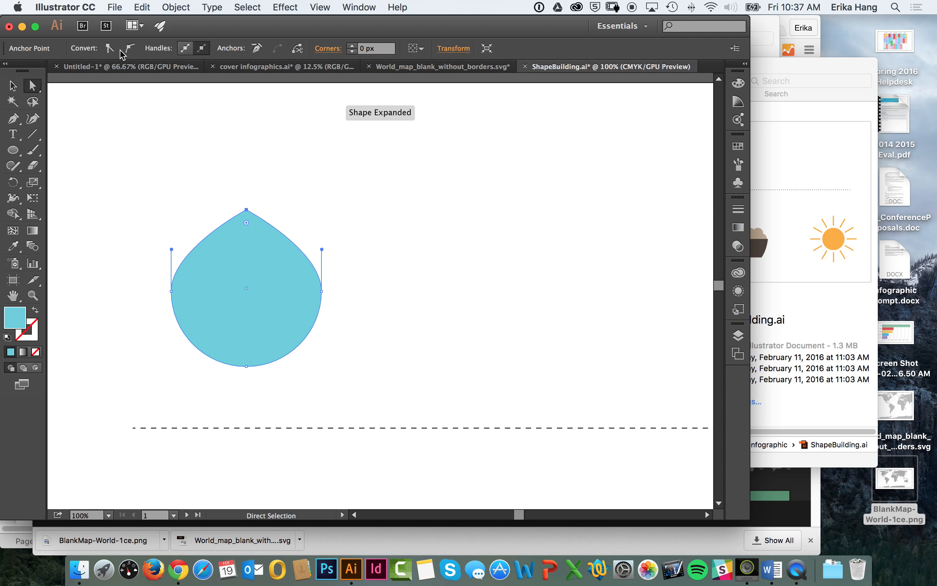
pyautogui.hotkey('shift', 'Up')
pyautogui.hotkey('shift', 'Up')
pyautogui.hotkey('shift', 'Up')
pyautogui.hotkey('shift', 'Up')
pyautogui.hotkey('shift', 'Up')
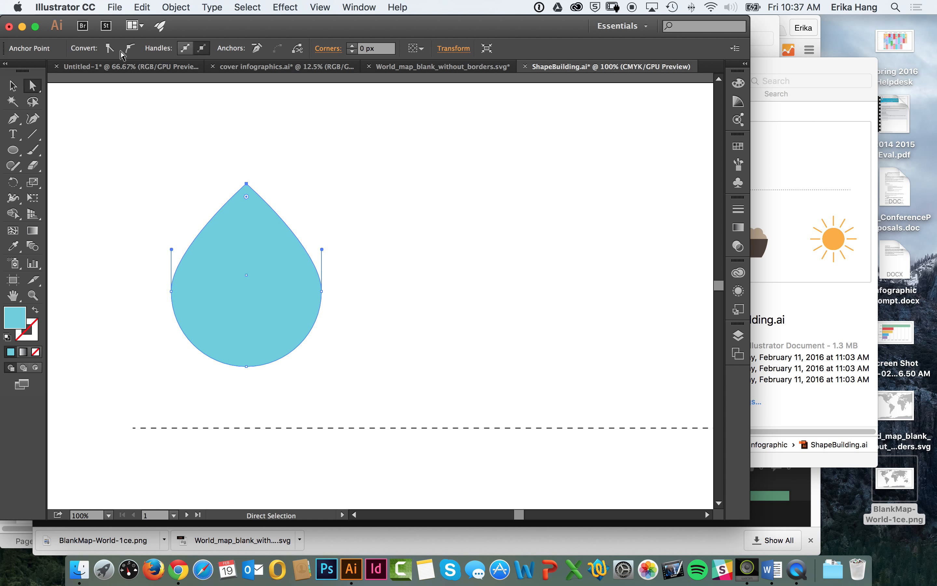
pyautogui.hotkey('shift', 'Up')
pyautogui.hotkey('shift', 'Up')
pyautogui.hotkey('shift', 'Up')
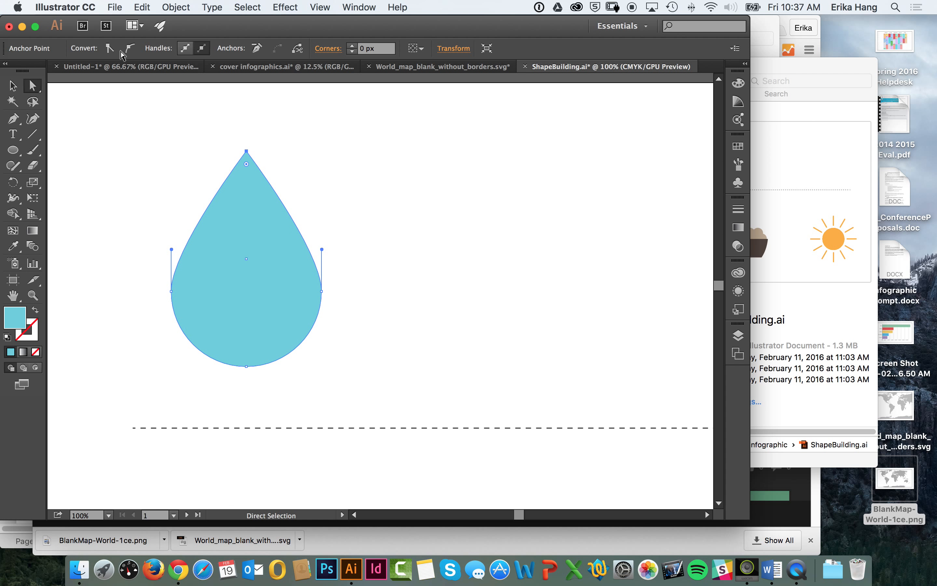
pyautogui.click(12, 85)
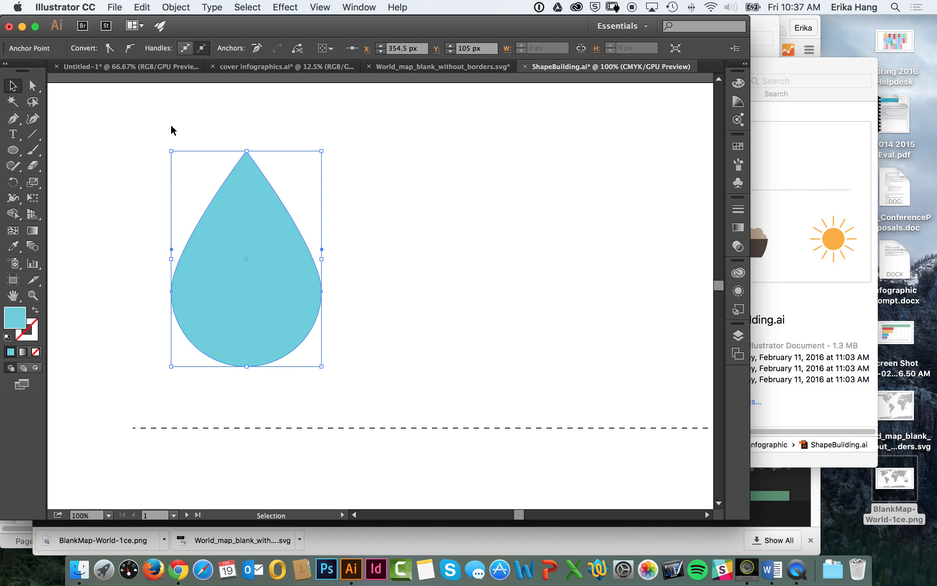
pyautogui.click(368, 275)
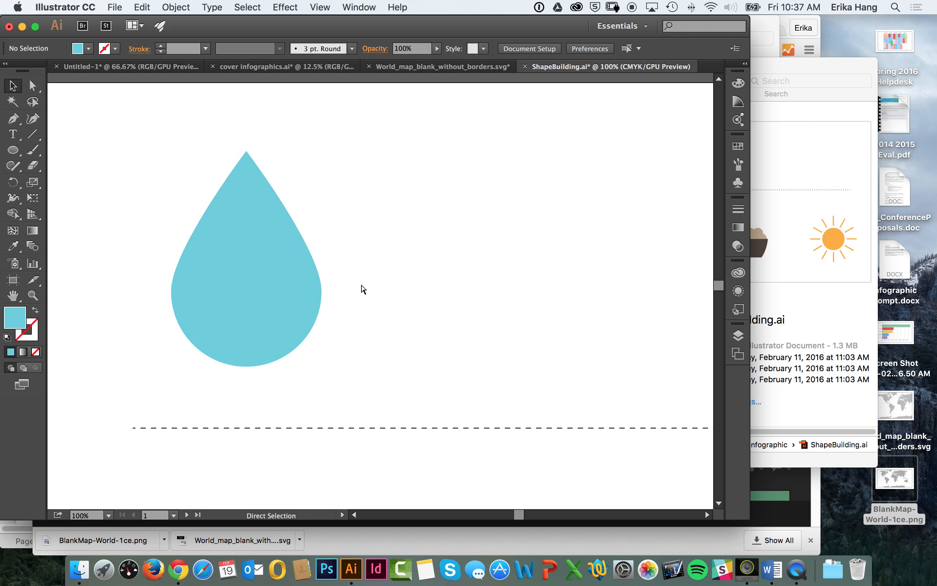
# Step: Draw a tall oval above the dashed line, beside the new water drop and above the sample coffee cup
pyautogui.press('super+minus')
pyautogui.press('space')
pyautogui.moveTo(486, 273); pyautogui.dragTo(364, 168)
pyautogui.moveTo(423, 240); pyautogui.dragTo(387, 186)
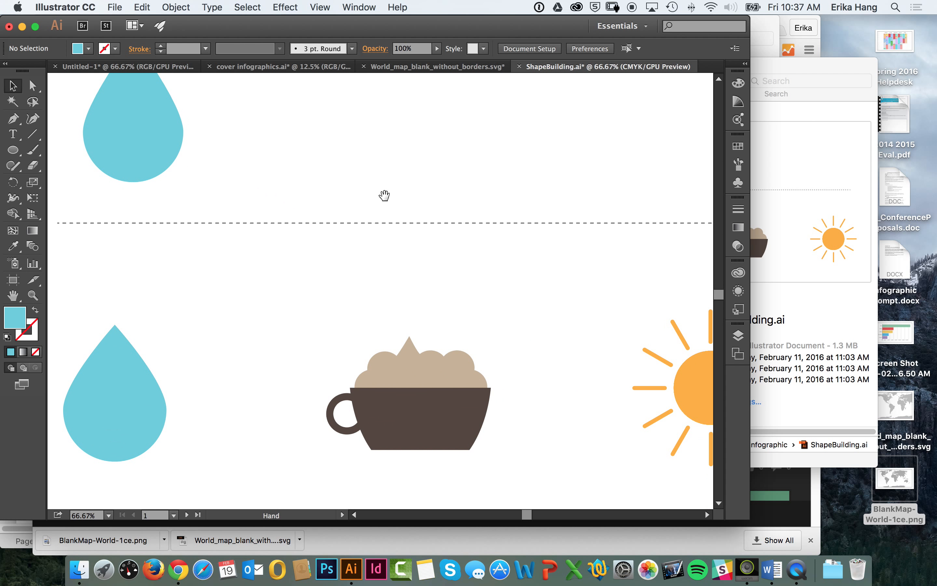
pyautogui.moveTo(404, 146); pyautogui.dragTo(392, 232)
pyautogui.click(15, 150)
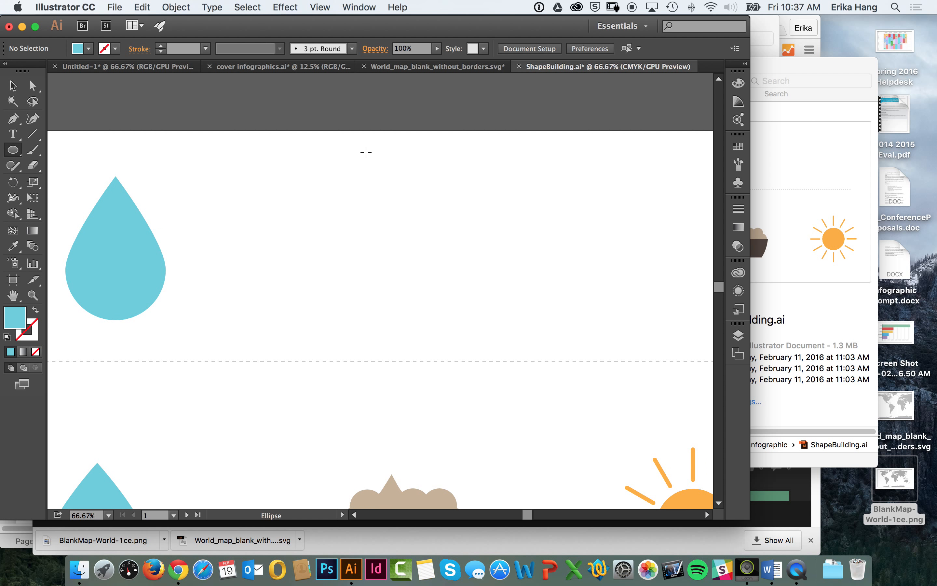
pyautogui.moveTo(370, 155); pyautogui.dragTo(501, 348)
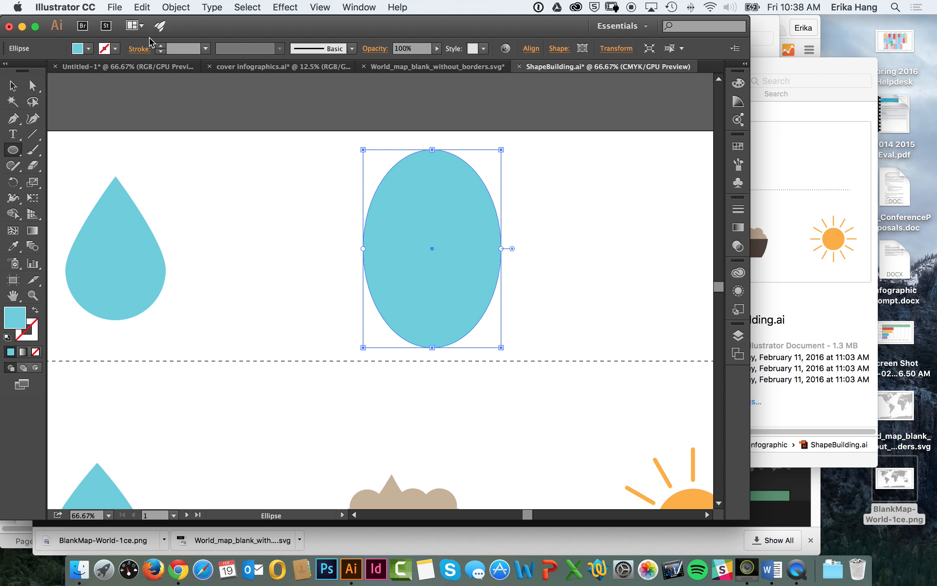
# Step: Give the tall oval a dark brown fill, shift it slightly left and deselect it
pyautogui.click(101, 49)
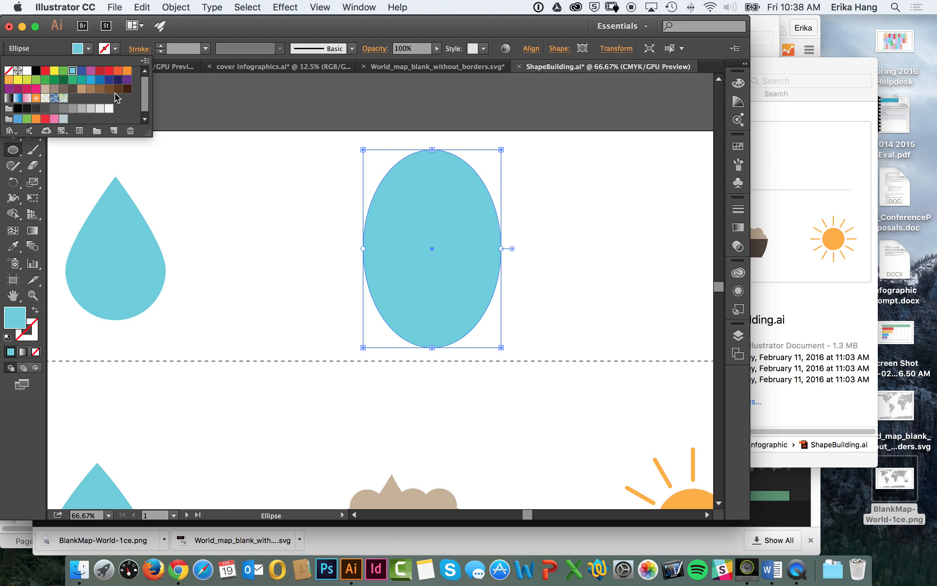
pyautogui.click(72, 93)
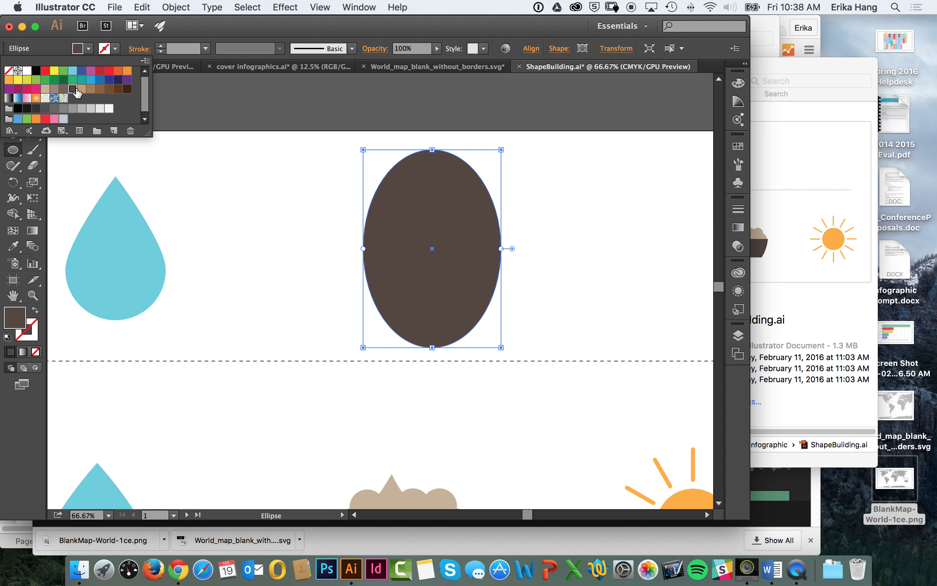
pyautogui.click(12, 85)
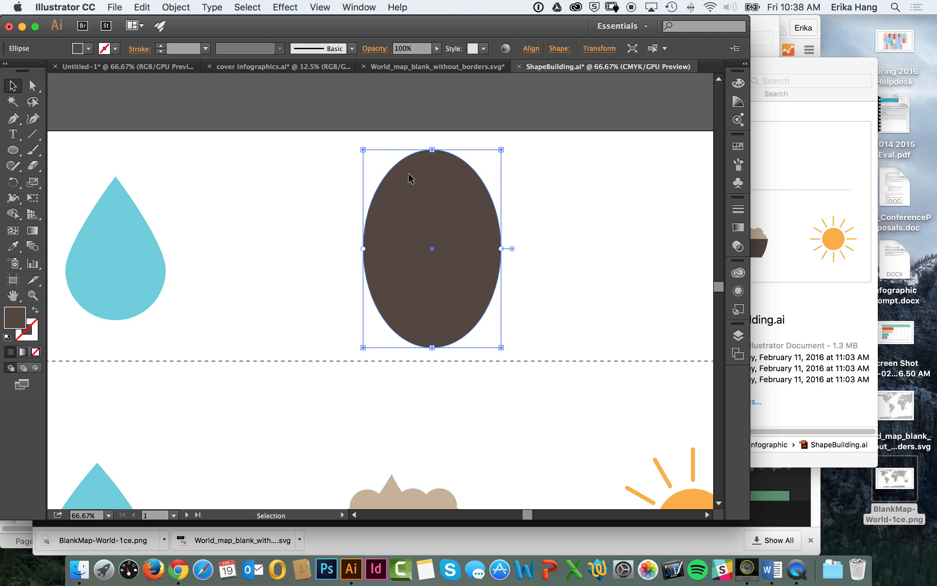
pyautogui.moveTo(462, 213); pyautogui.dragTo(433, 214)
pyautogui.click(504, 222)
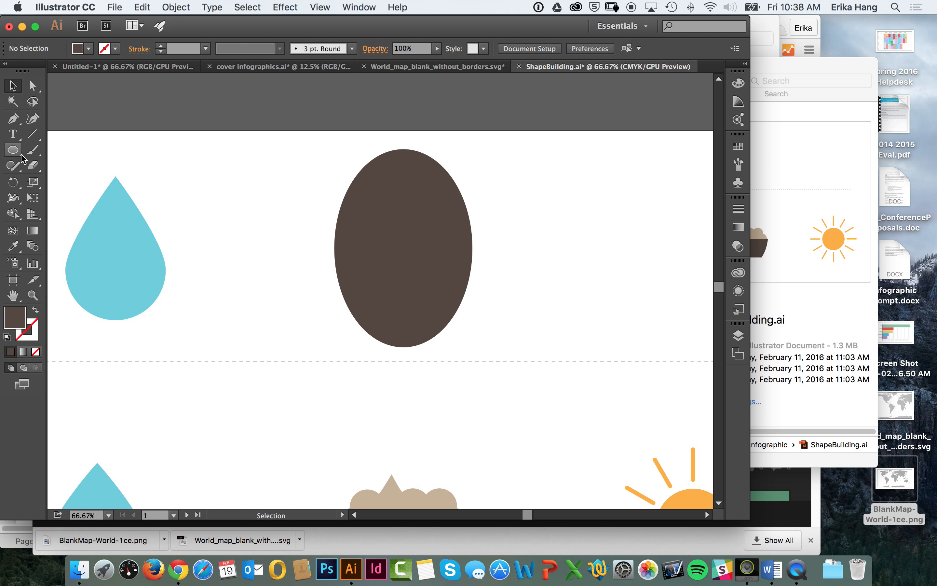
# Step: Draw a wide rectangle with the Rectangle tool over the upper half of the brown oval, extending past both sides
pyautogui.press('space')
pyautogui.moveTo(256, 303); pyautogui.dragTo(248, 184)
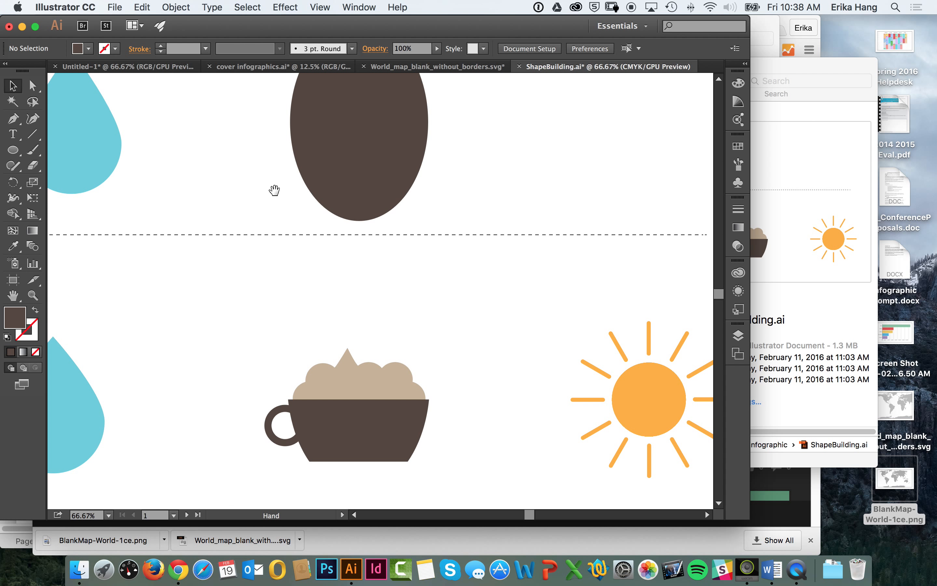
pyautogui.moveTo(274, 190); pyautogui.dragTo(269, 281)
pyautogui.click(14, 151)
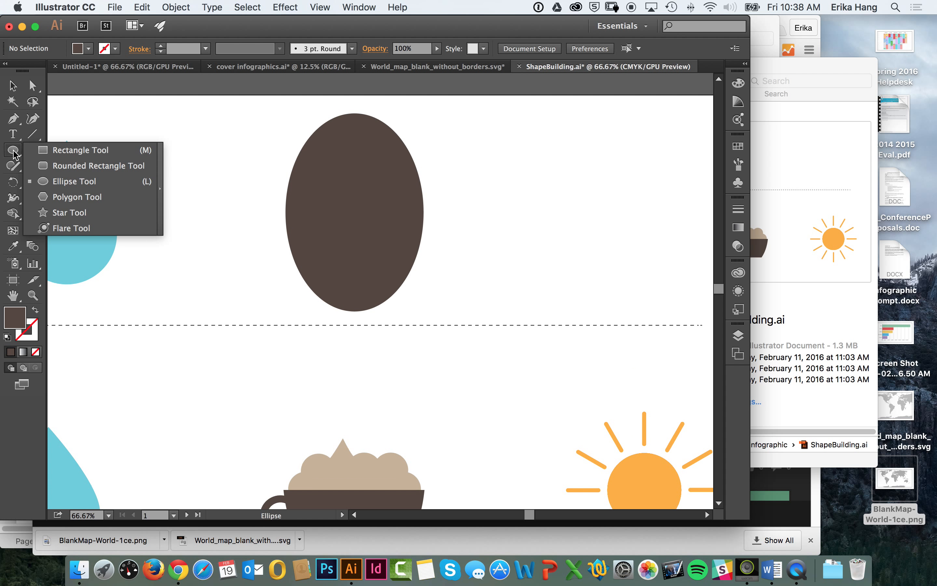
pyautogui.click(43, 151)
pyautogui.moveTo(243, 130); pyautogui.dragTo(226, 180)
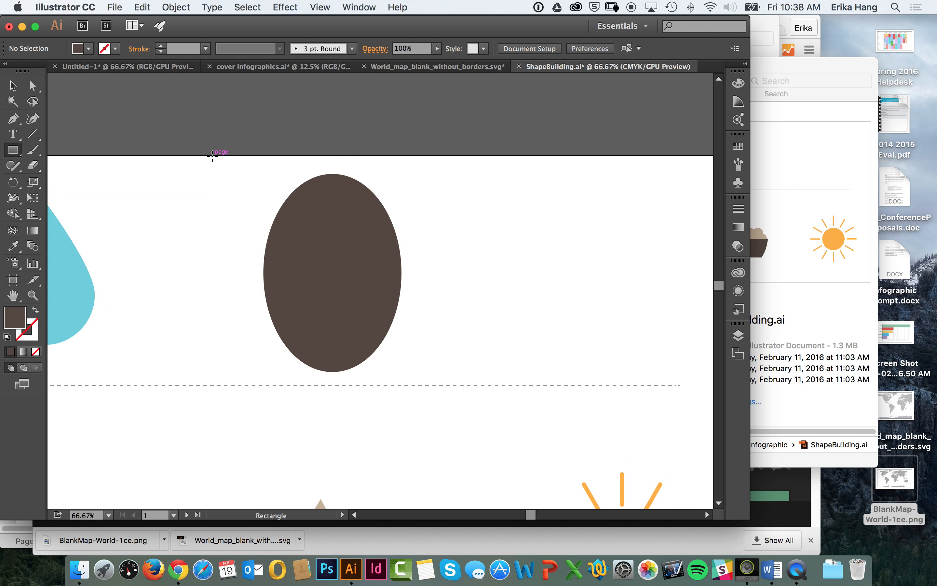
pyautogui.moveTo(200, 143); pyautogui.dragTo(461, 264)
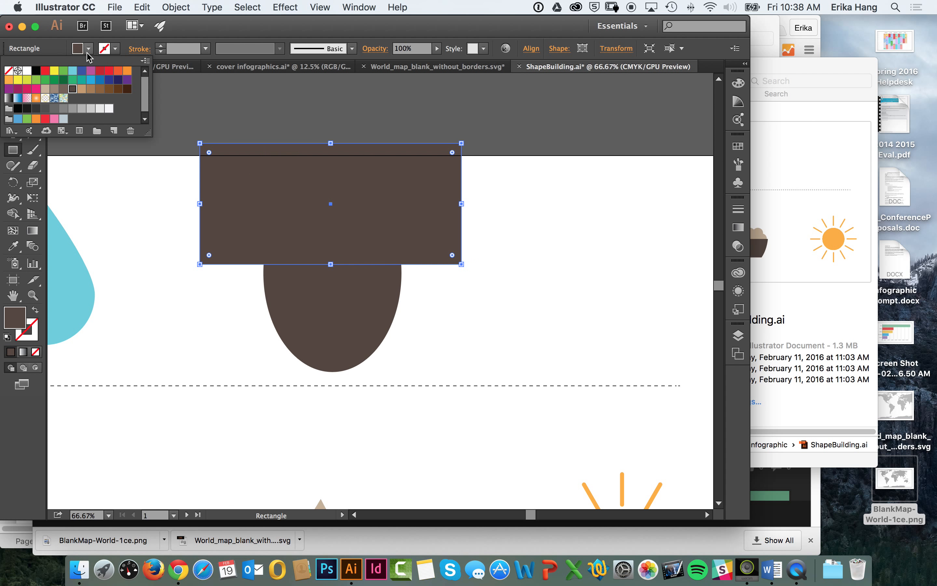
# Step: Fill the rectangle with tan, nudge it down over the oval's upper half and deselect it
pyautogui.click(80, 89)
pyautogui.click(23, 84)
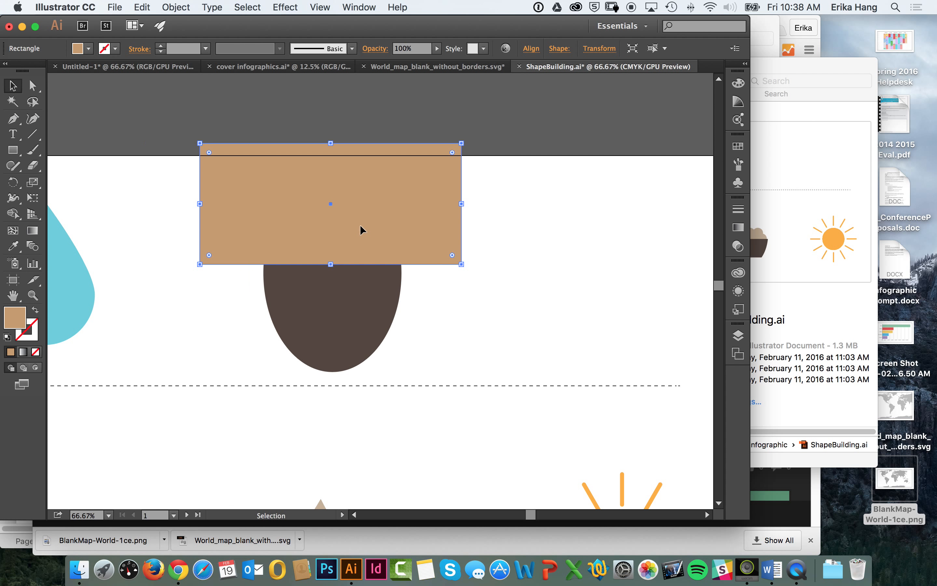
pyautogui.moveTo(388, 227)
pyautogui.mouseDown()
pyautogui.moveTo(618, 163)
pyautogui.moveTo(392, 230)
pyautogui.moveTo(394, 244)
pyautogui.moveTo(395, 232)
pyautogui.mouseUp()
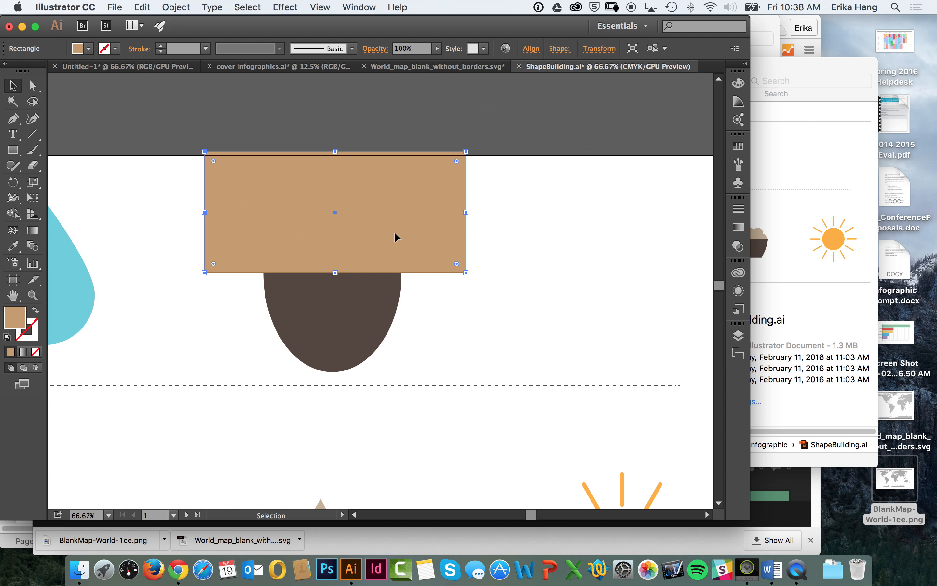
pyautogui.click(505, 205)
# Step: Display the Pathfinder options beside the rectangle and oval
pyautogui.click(350, 6)
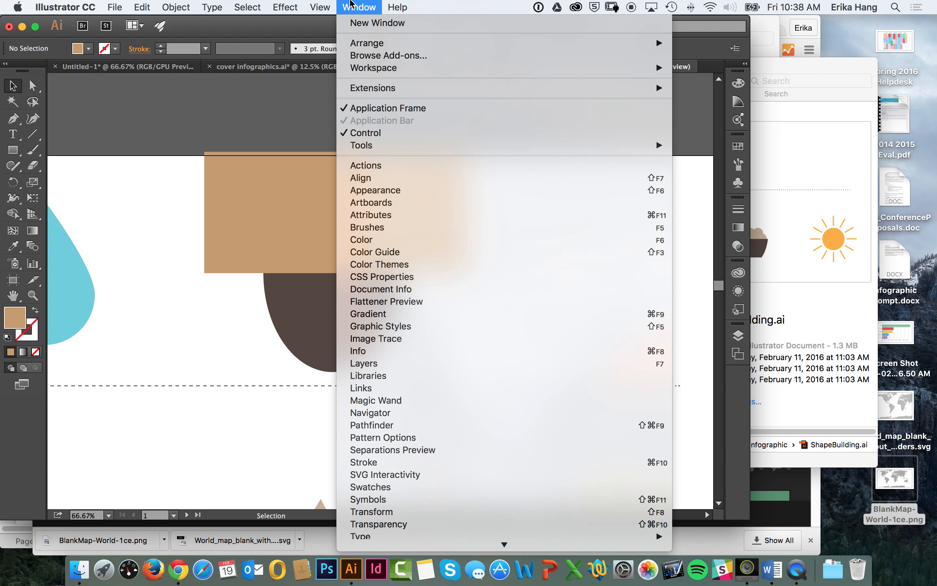
pyautogui.click(391, 425)
pyautogui.moveTo(638, 111); pyautogui.dragTo(536, 124)
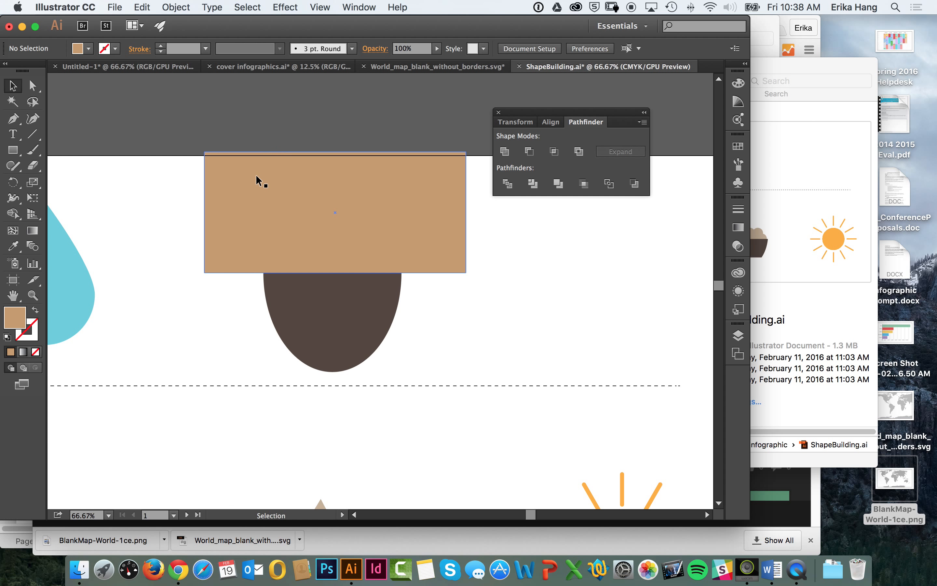
# Step: Try subtracting the tan rectangle from the oval with Minus Front and moving the remaining half, and undo both
pyautogui.moveTo(172, 203); pyautogui.dragTo(387, 350)
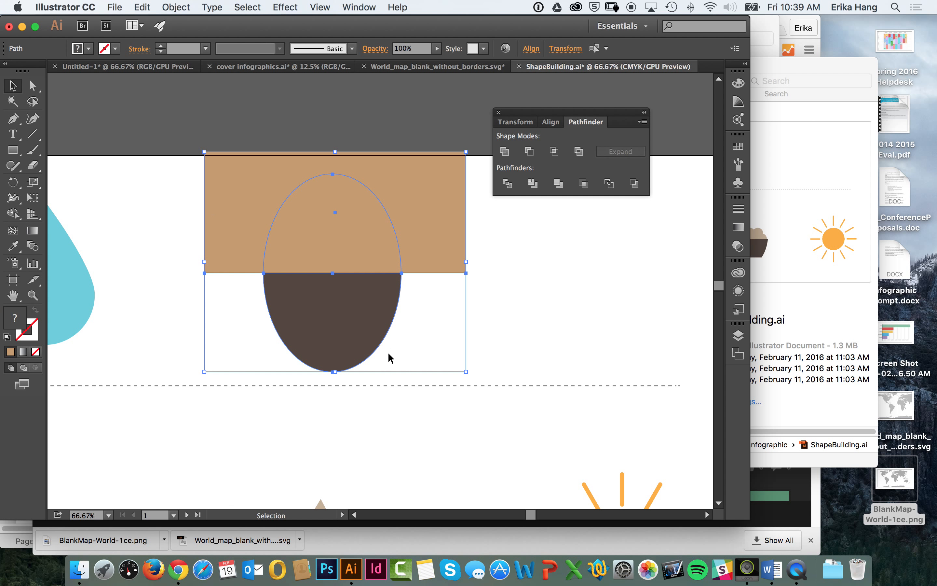
pyautogui.click(530, 152)
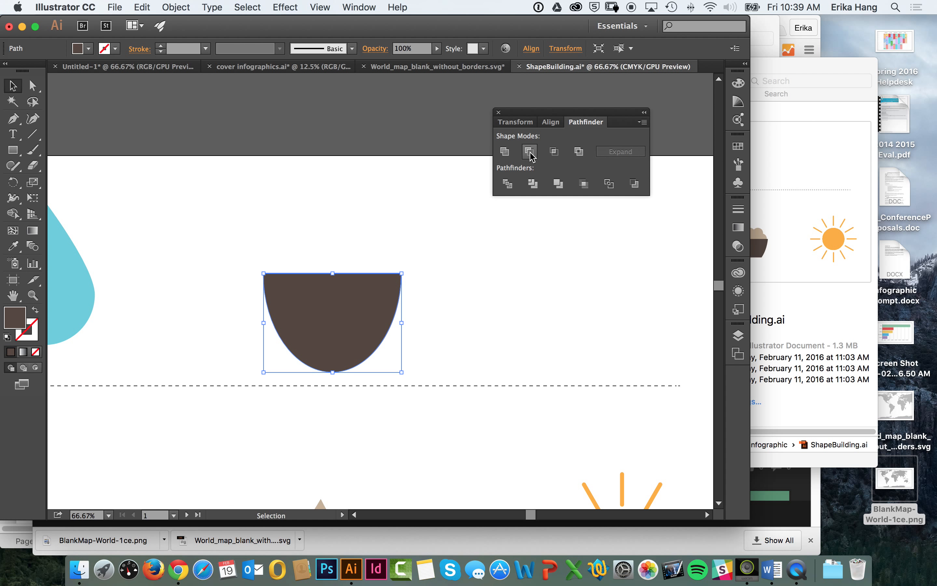
pyautogui.moveTo(346, 320); pyautogui.dragTo(338, 232)
pyautogui.press('super+z')
pyautogui.press('super+z')
pyautogui.click(167, 149)
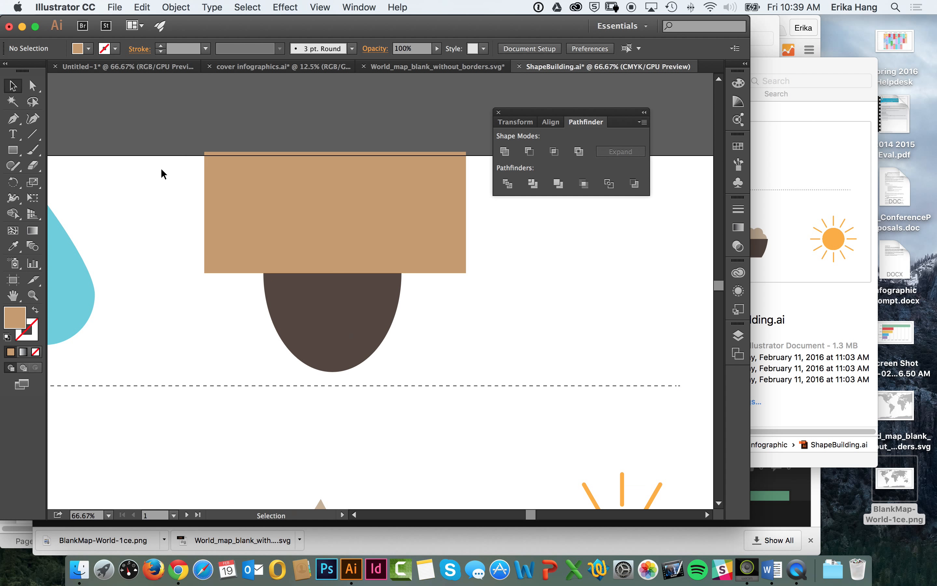
# Step: Subtract the tan rectangle from the brown oval with Minus Front and move the remaining half oval upward
pyautogui.moveTo(390, 339); pyautogui.dragTo(393, 344)
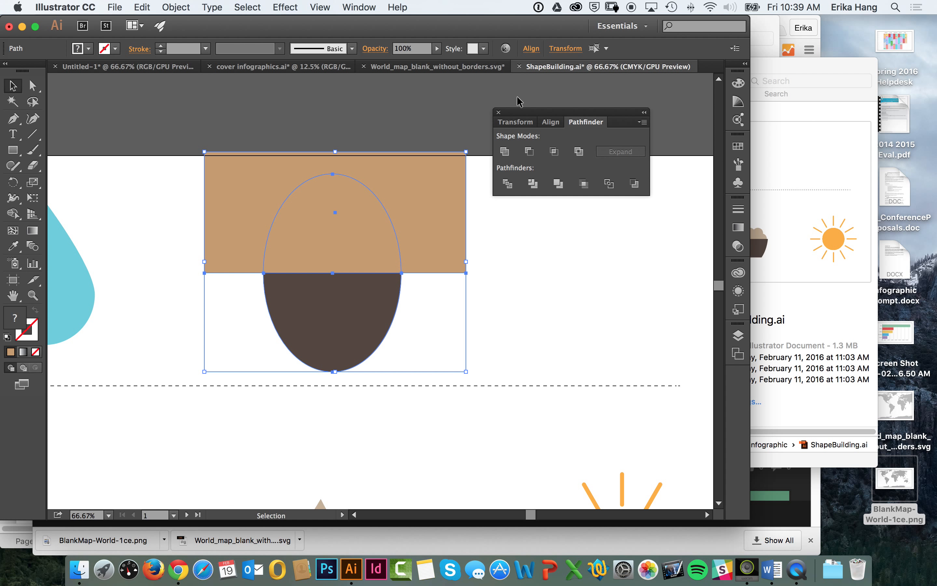
pyautogui.click(530, 151)
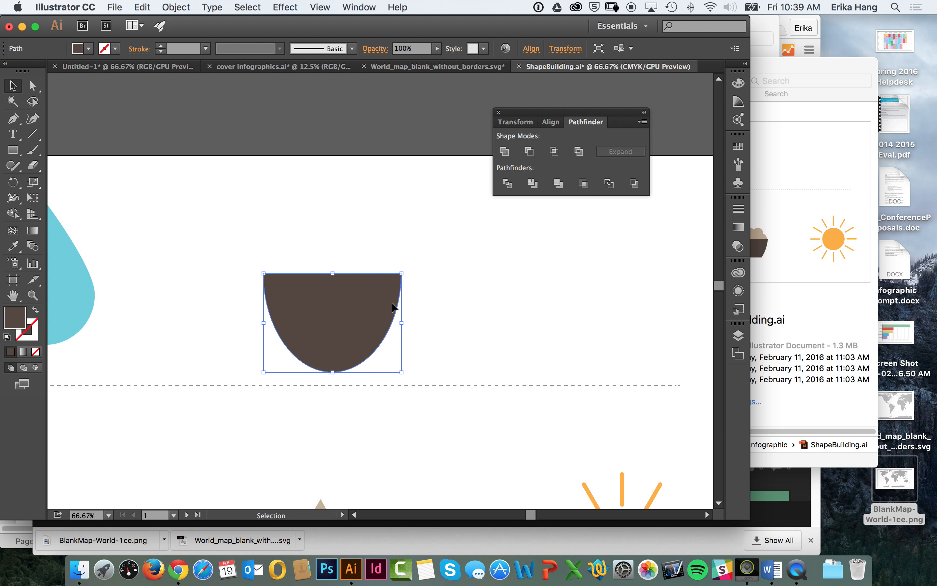
pyautogui.moveTo(352, 335); pyautogui.dragTo(344, 254)
# Step: Draw a wide rectangle across the lower part of the half oval and move it slightly down
pyautogui.click(13, 150)
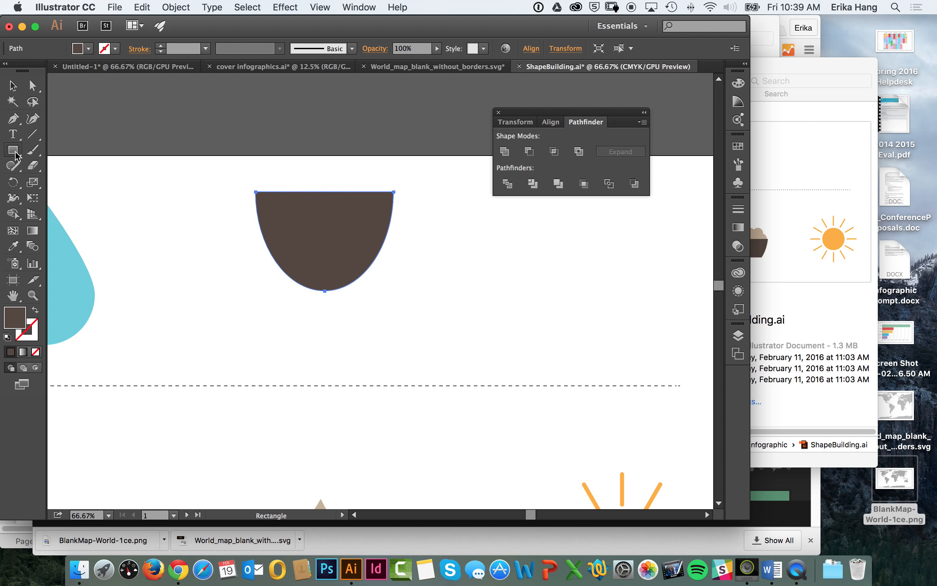
pyautogui.moveTo(198, 240)
pyautogui.mouseDown()
pyautogui.moveTo(429, 324)
pyautogui.moveTo(444, 370)
pyautogui.moveTo(473, 363)
pyautogui.mouseUp()
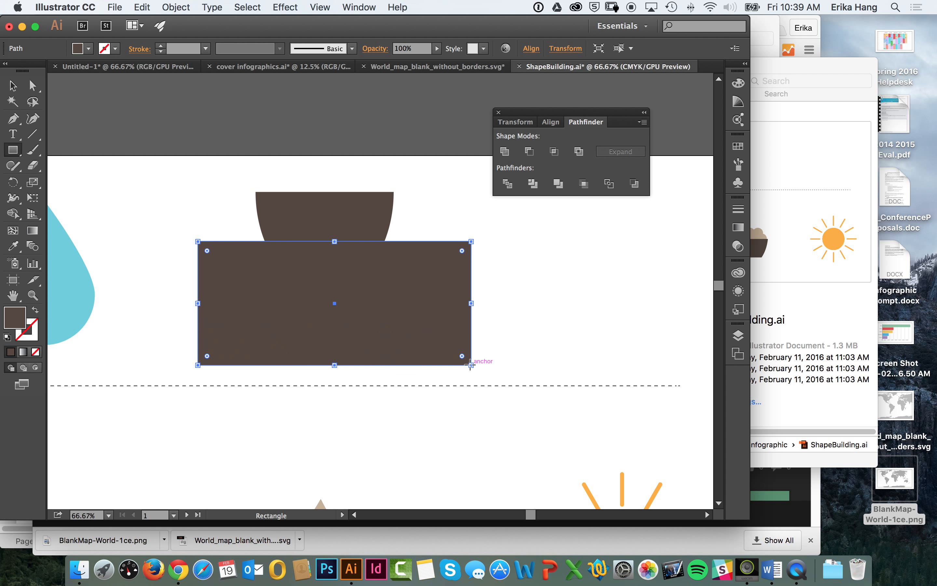
pyautogui.click(13, 85)
pyautogui.moveTo(386, 286); pyautogui.dragTo(389, 292)
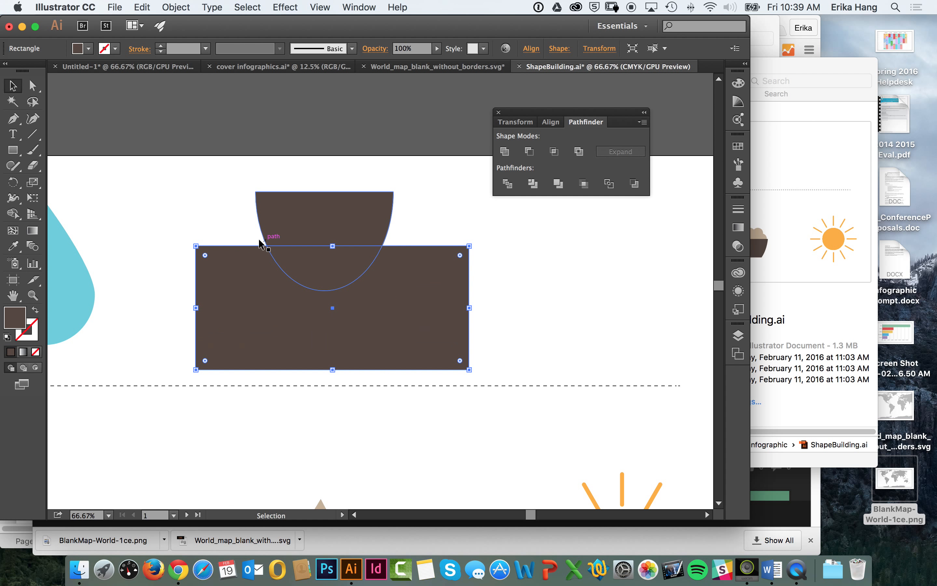
# Step: Fill the lower rectangle with grayish brown and fine-tune its position so it covers only the half oval's rounded bottom
pyautogui.click(90, 48)
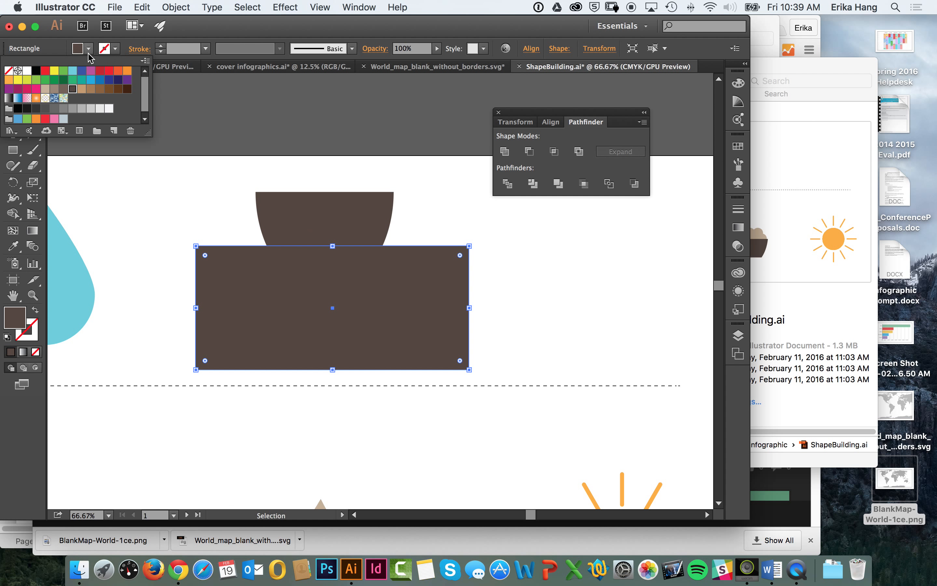
pyautogui.click(54, 89)
pyautogui.click(248, 153)
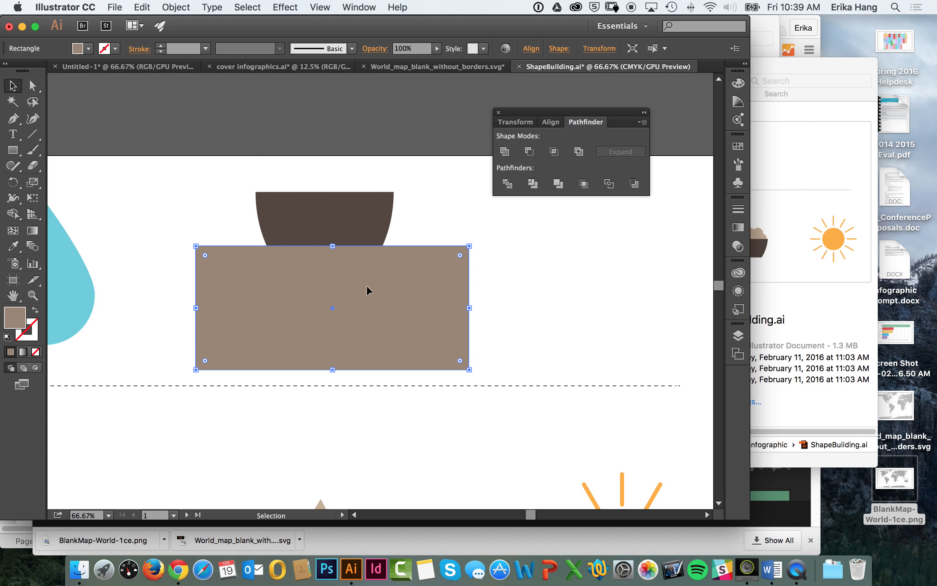
pyautogui.moveTo(395, 292); pyautogui.dragTo(396, 289)
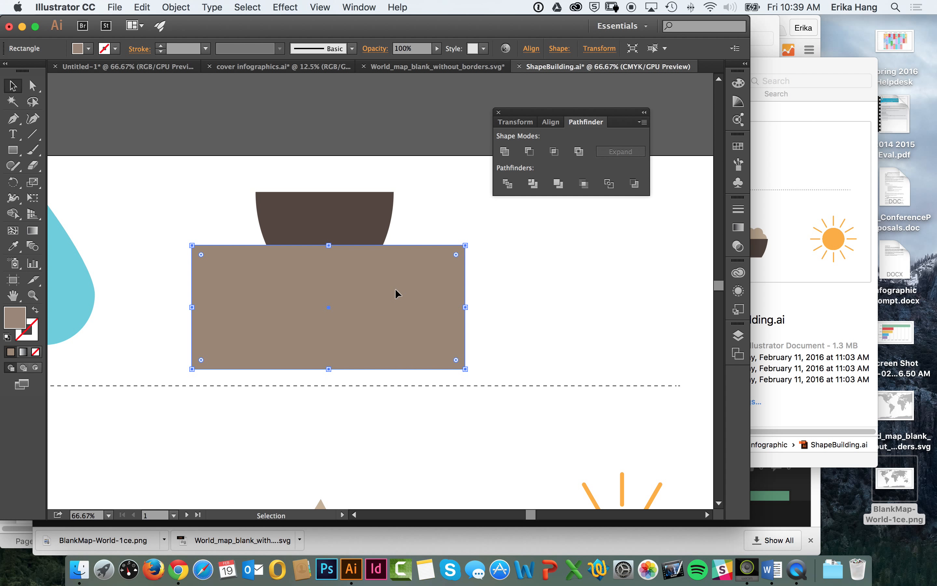
pyautogui.press('super+z')
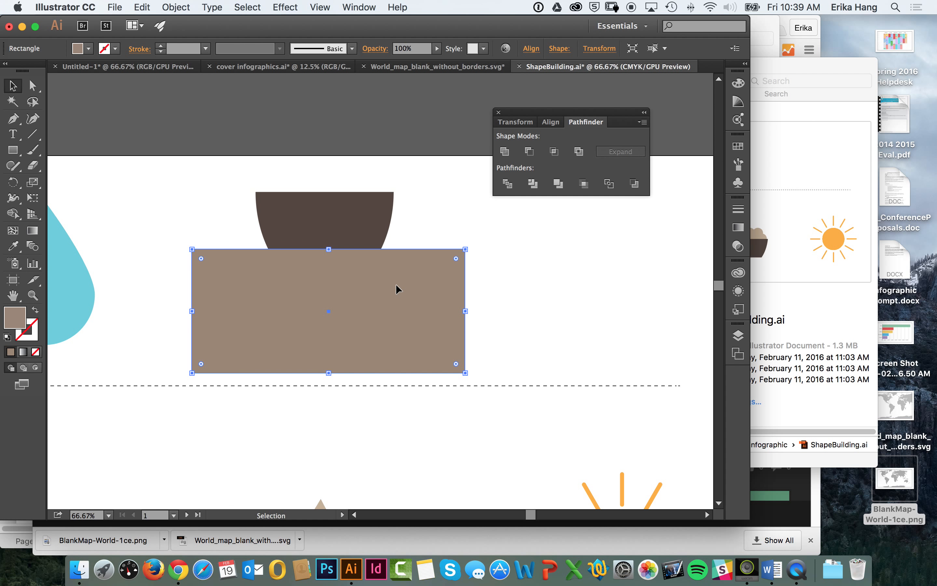
pyautogui.moveTo(358, 291); pyautogui.dragTo(359, 294)
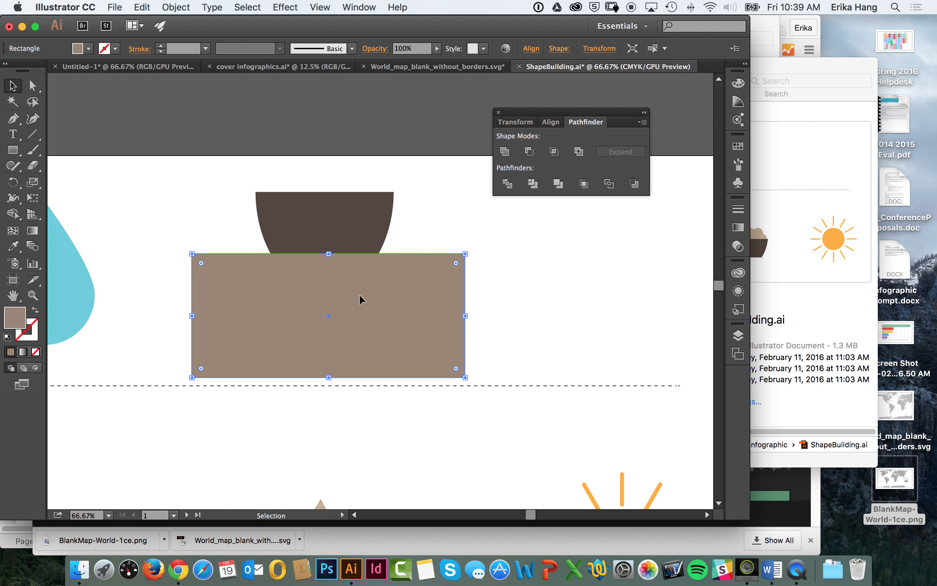
pyautogui.press('super+z')
pyautogui.click(419, 204)
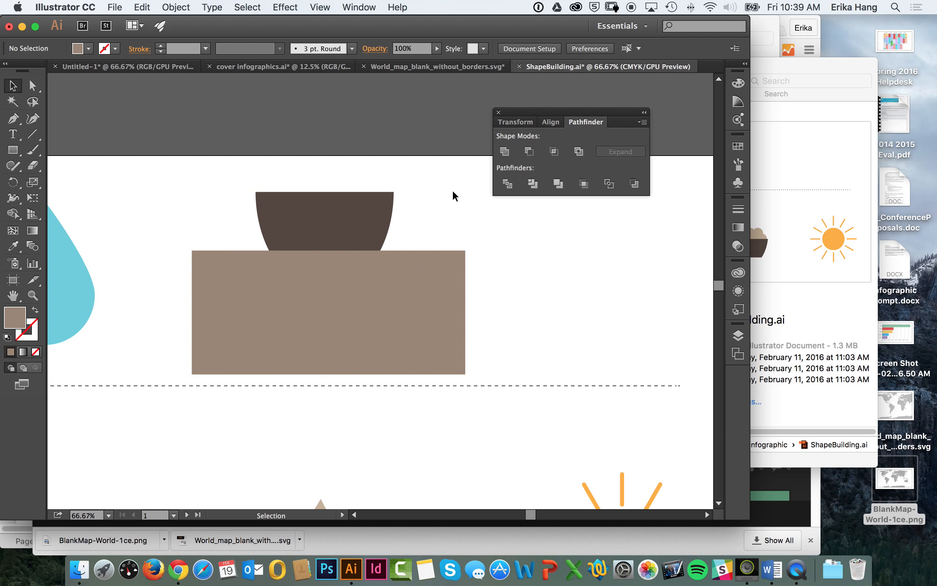
# Step: Cut off the half oval's rounded bottom with Minus Front, and move the resulting cup body down
pyautogui.moveTo(456, 188); pyautogui.dragTo(370, 268)
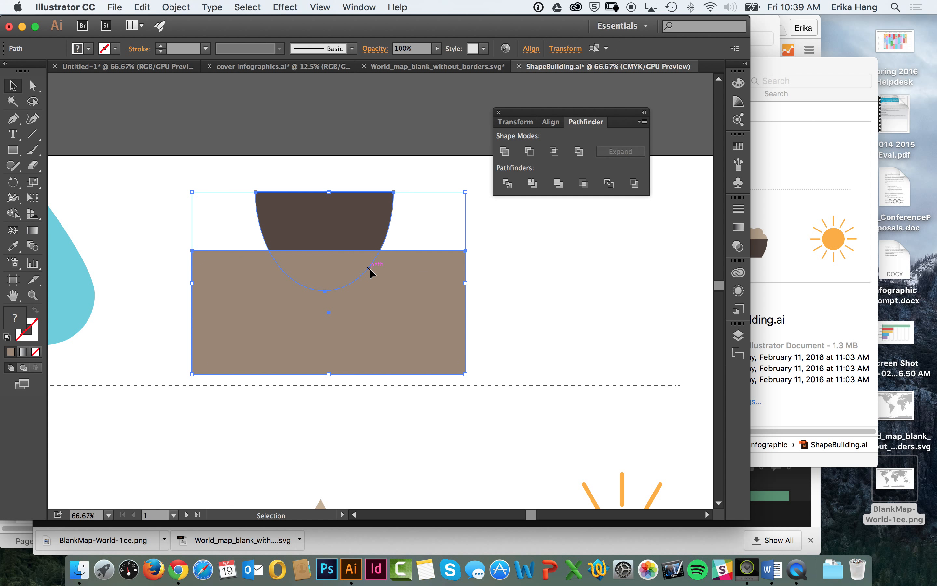
pyautogui.click(529, 152)
pyautogui.click(442, 209)
pyautogui.moveTo(378, 234); pyautogui.dragTo(385, 286)
pyautogui.click(479, 250)
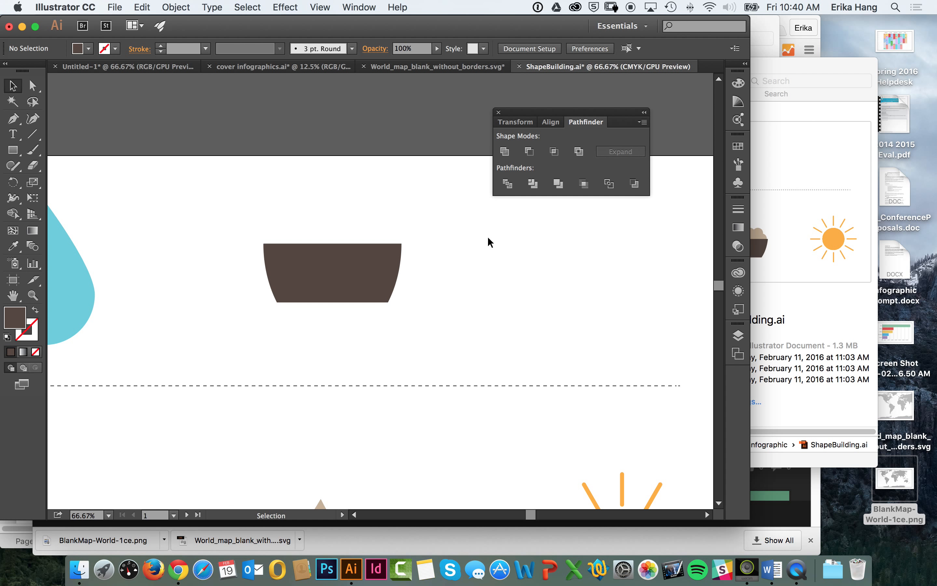
# Step: Narrow the cup body from its right side, adjust its height to be slightly shorter and deselect it
pyautogui.click(341, 287)
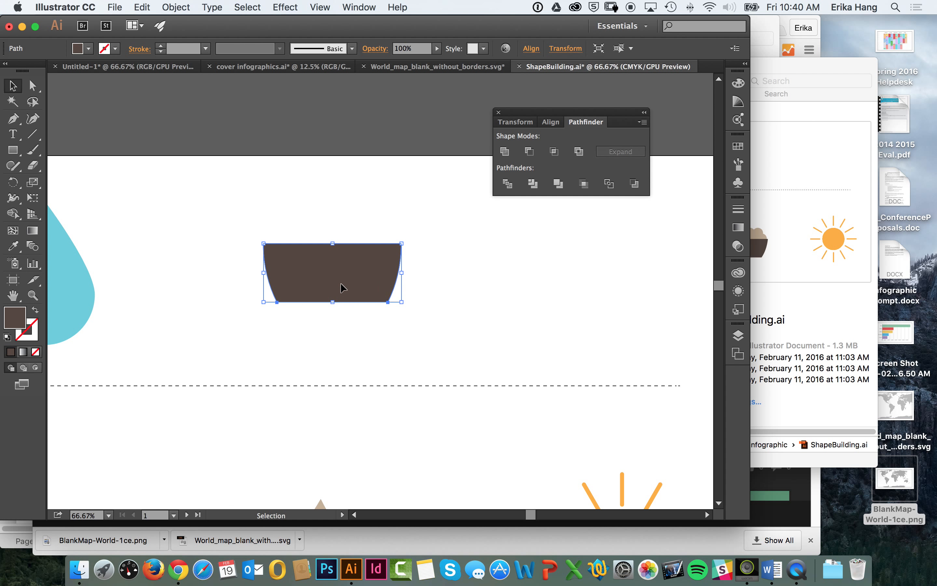
pyautogui.moveTo(401, 273); pyautogui.dragTo(389, 275)
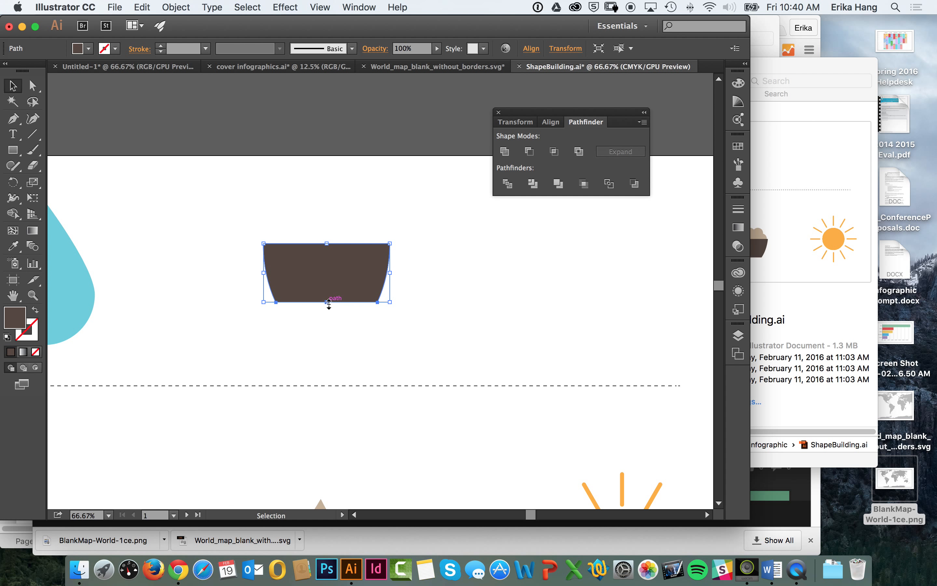
pyautogui.moveTo(329, 305); pyautogui.dragTo(329, 297)
pyautogui.click(425, 276)
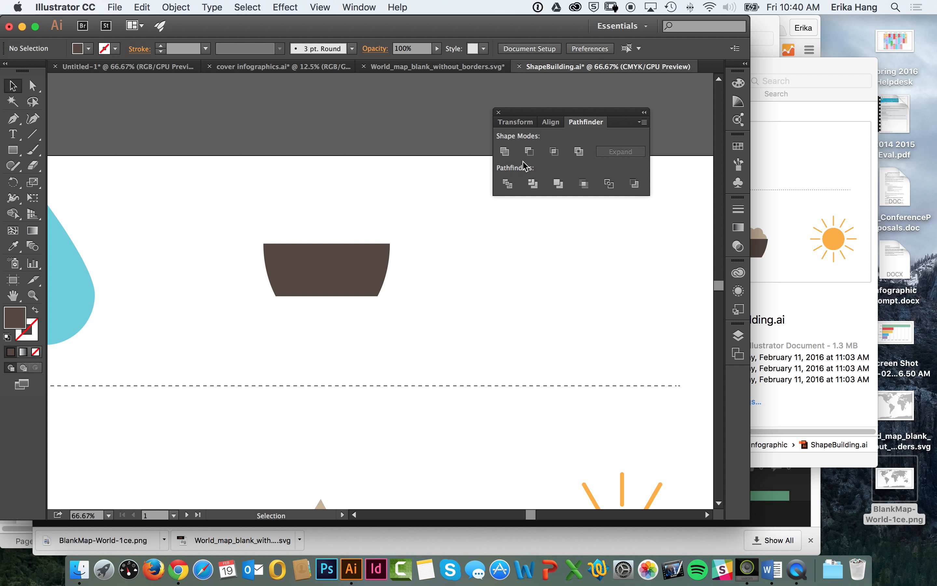
pyautogui.click(358, 269)
pyautogui.moveTo(327, 296); pyautogui.dragTo(328, 301)
pyautogui.click(438, 268)
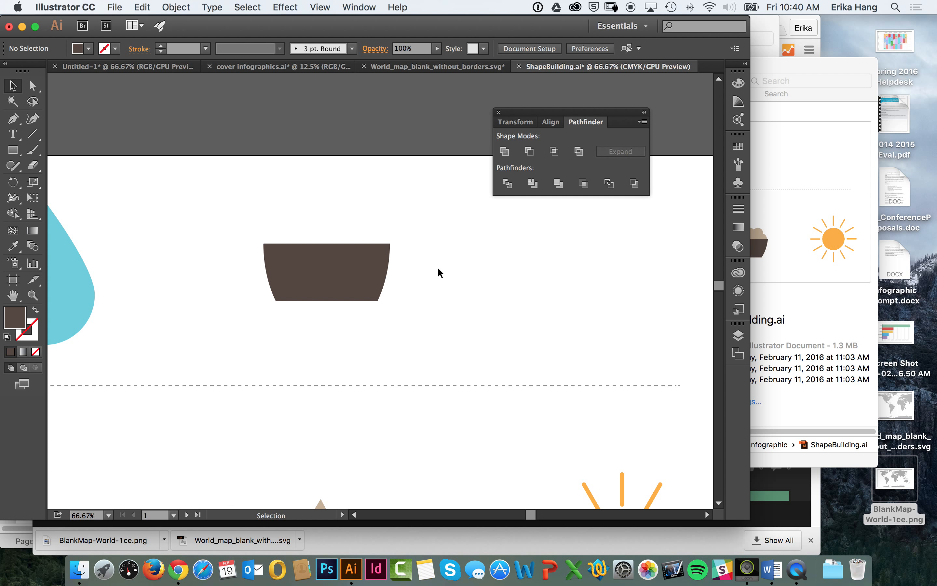
# Step: Draw a small circle with the Ellipse tool overlapping the upper part of the cup body's left edge as the handle
pyautogui.moveTo(13, 149); pyautogui.dragTo(58, 182)
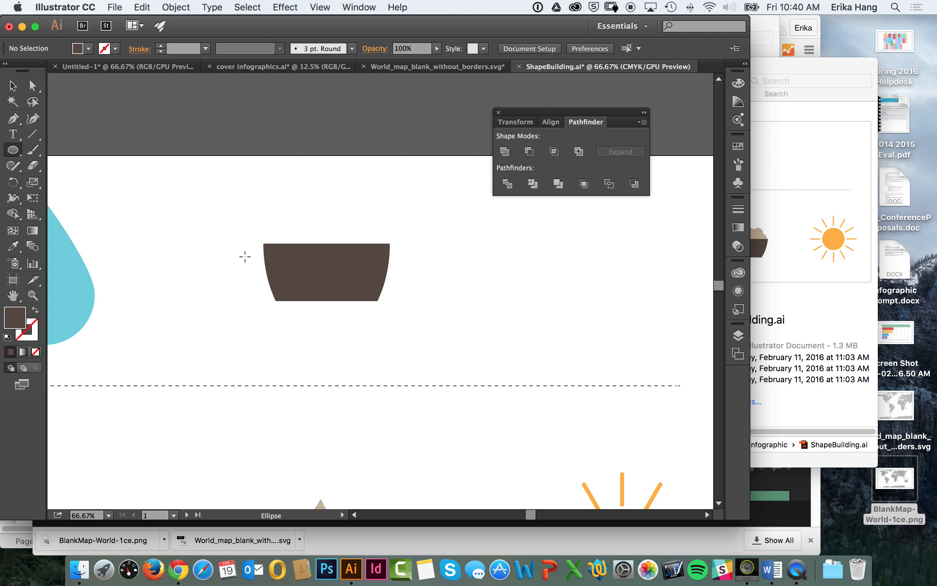
pyautogui.moveTo(244, 257); pyautogui.dragTo(276, 281)
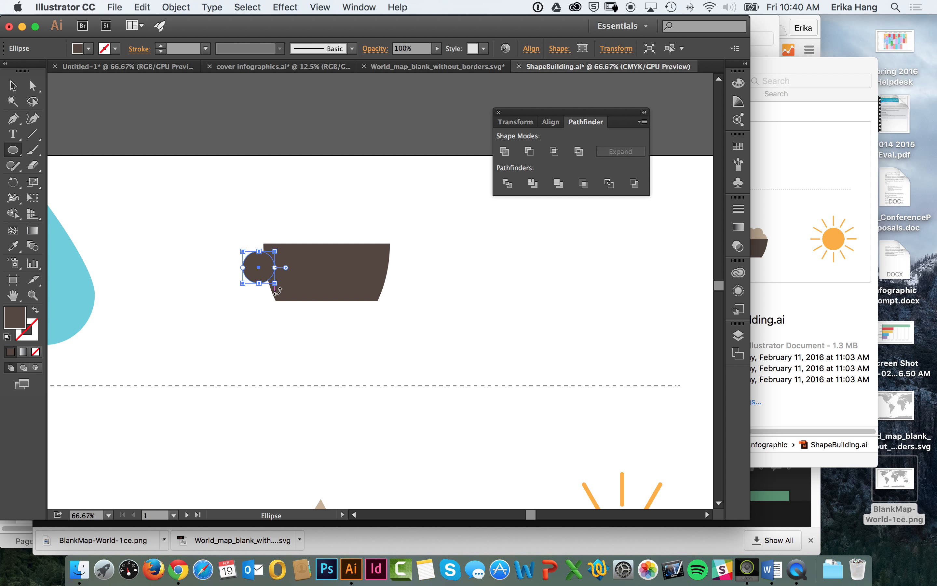
pyautogui.click(353, 6)
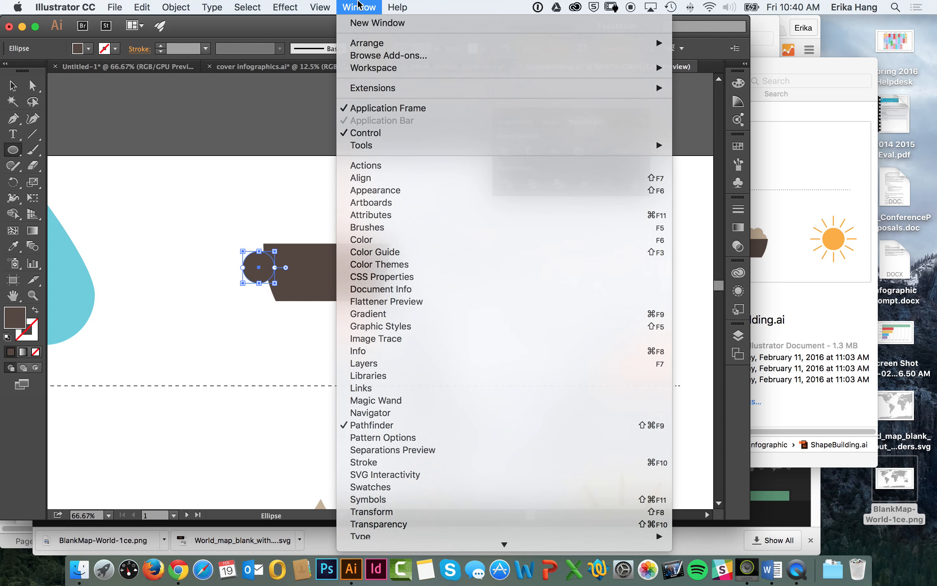
pyautogui.click(359, 5)
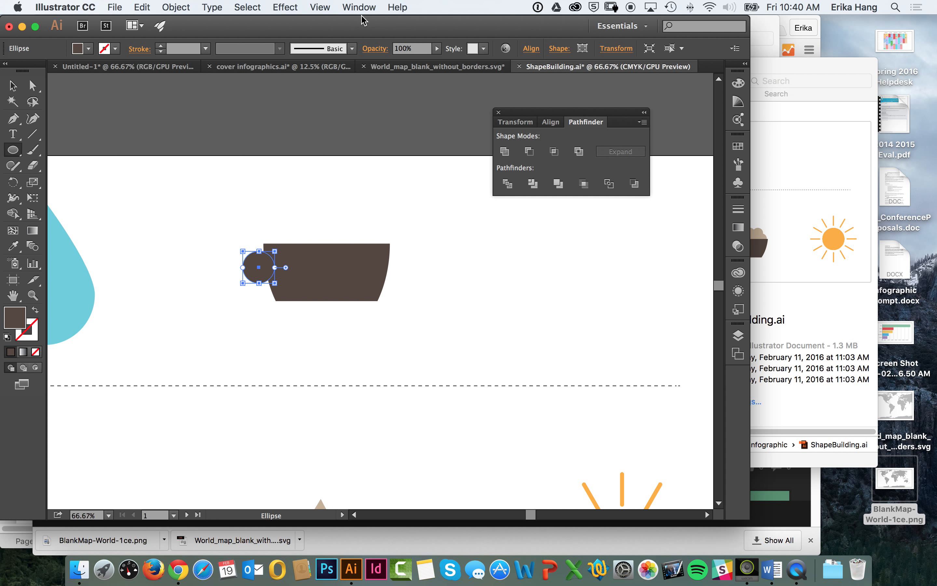
pyautogui.click(13, 85)
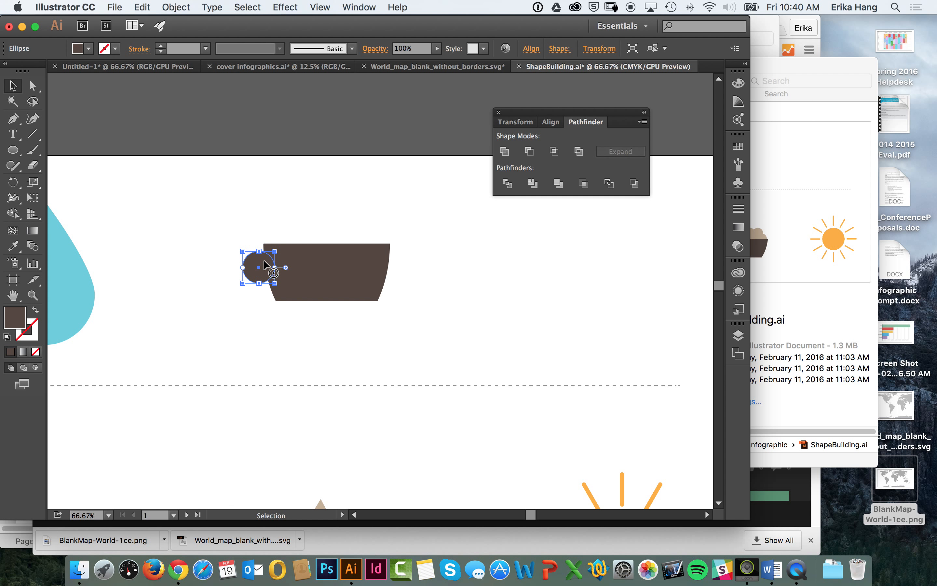
# Step: Swap the handle circle's fill and stroke to make it an outline, set its stroke to 19 pt and deselect it
pyautogui.click(36, 311)
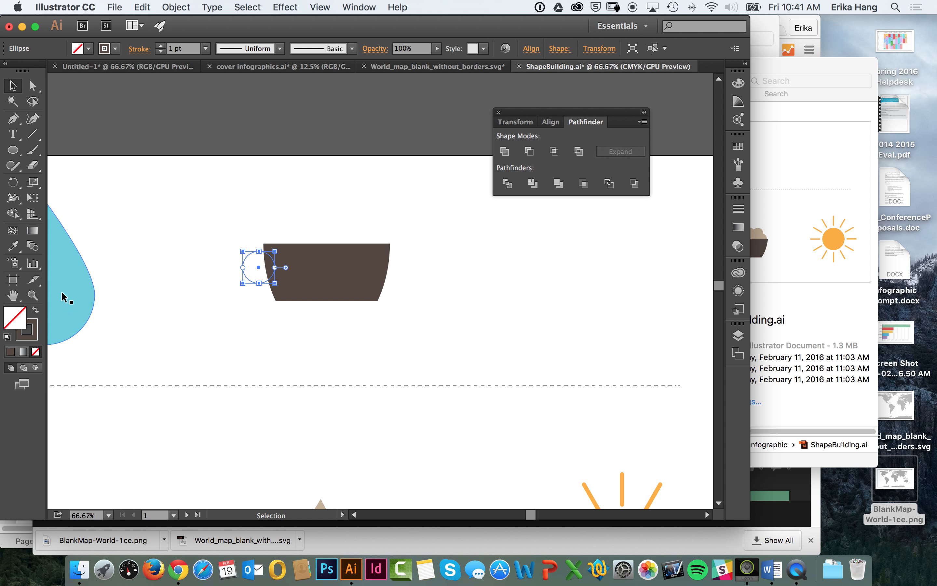
pyautogui.click(162, 45)
pyautogui.click(162, 45)
pyautogui.click(161, 45)
pyautogui.click(161, 46)
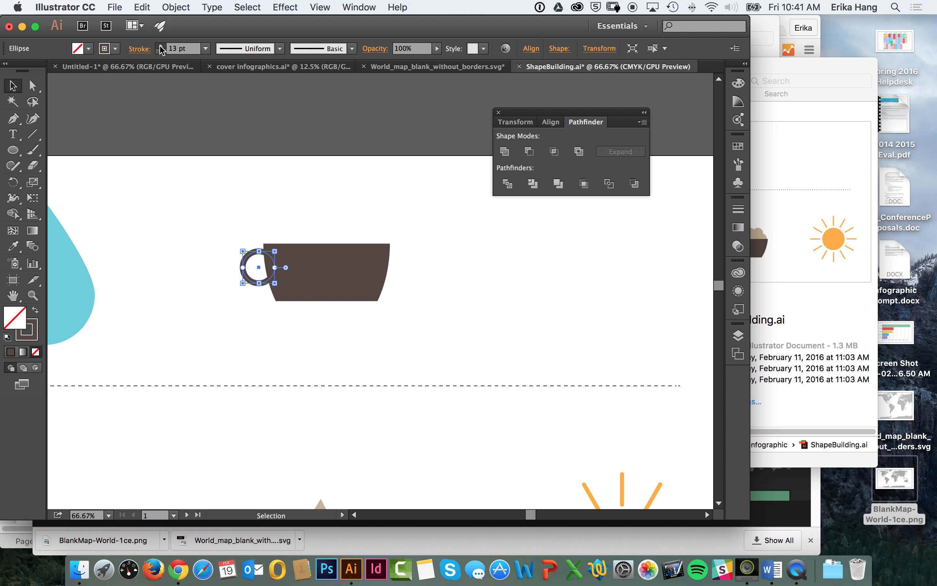
pyautogui.click(162, 45)
pyautogui.click(161, 46)
pyautogui.click(162, 45)
pyautogui.click(162, 45)
pyautogui.click(162, 45)
pyautogui.click(161, 45)
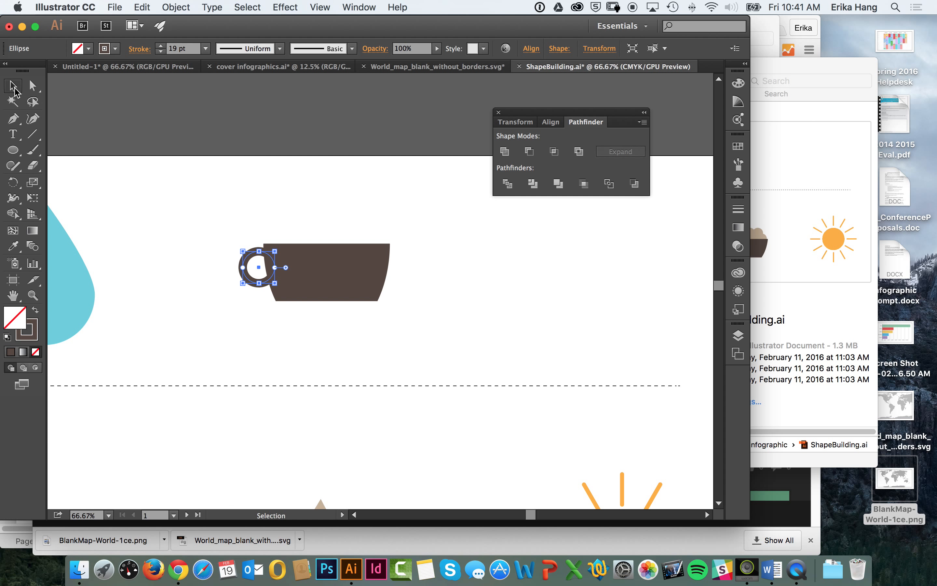
pyautogui.click(14, 89)
pyautogui.click(179, 113)
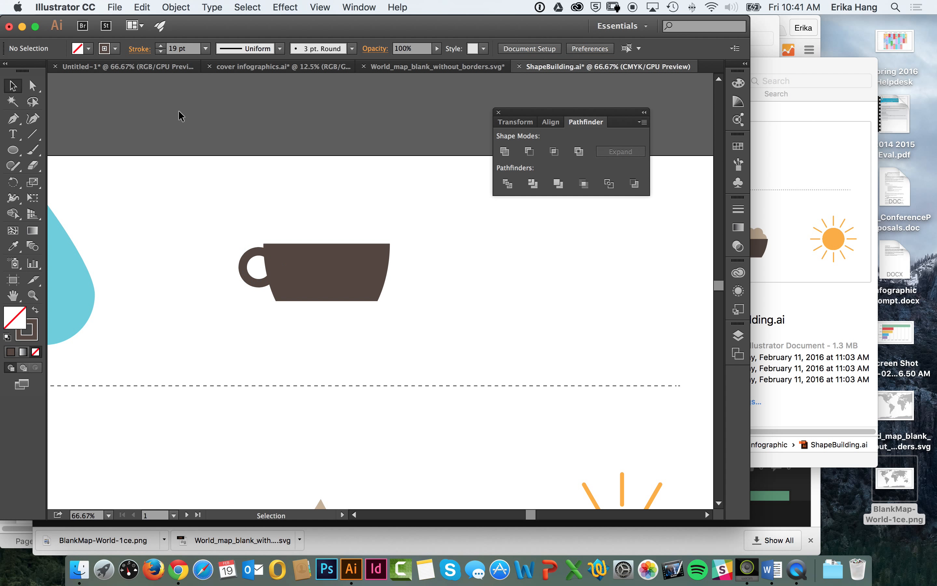
# Step: Swap the handle circle's fill and stroke back and forth, then set its stroke weight to 20 pt and deselect it
pyautogui.click(257, 249)
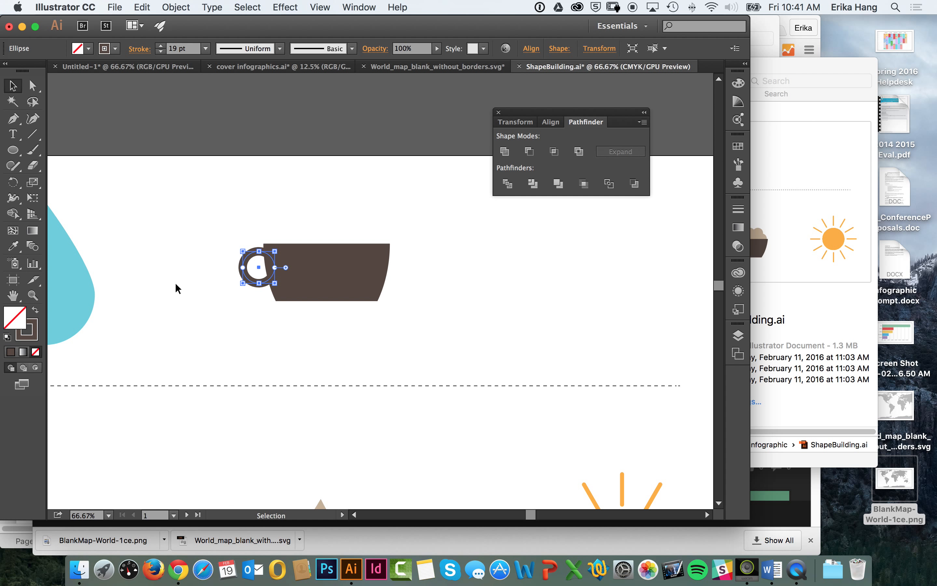
pyautogui.click(36, 310)
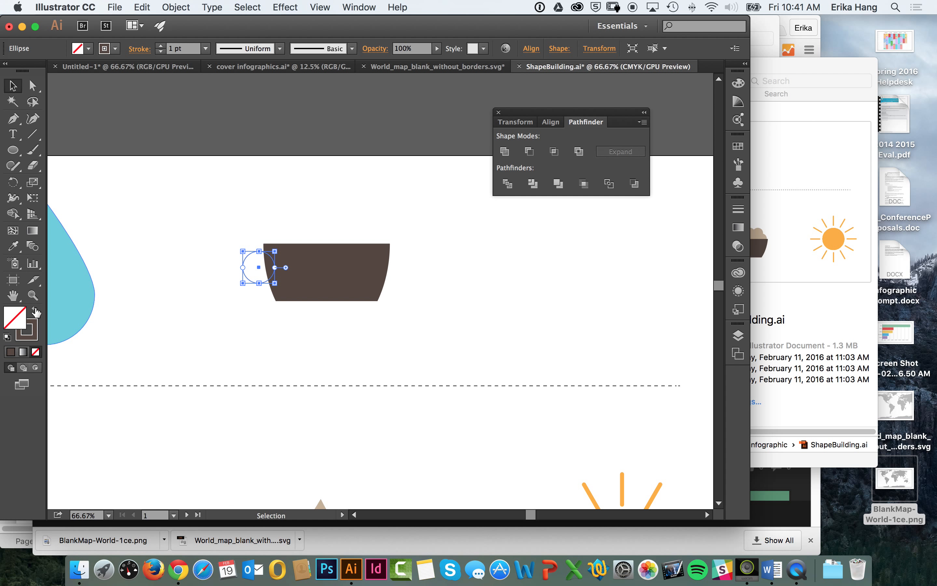
pyautogui.click(36, 311)
pyautogui.click(35, 311)
pyautogui.click(161, 45)
pyautogui.click(162, 46)
pyautogui.click(162, 46)
pyautogui.click(162, 45)
pyautogui.click(162, 46)
pyautogui.click(161, 46)
pyautogui.click(161, 46)
pyautogui.click(162, 45)
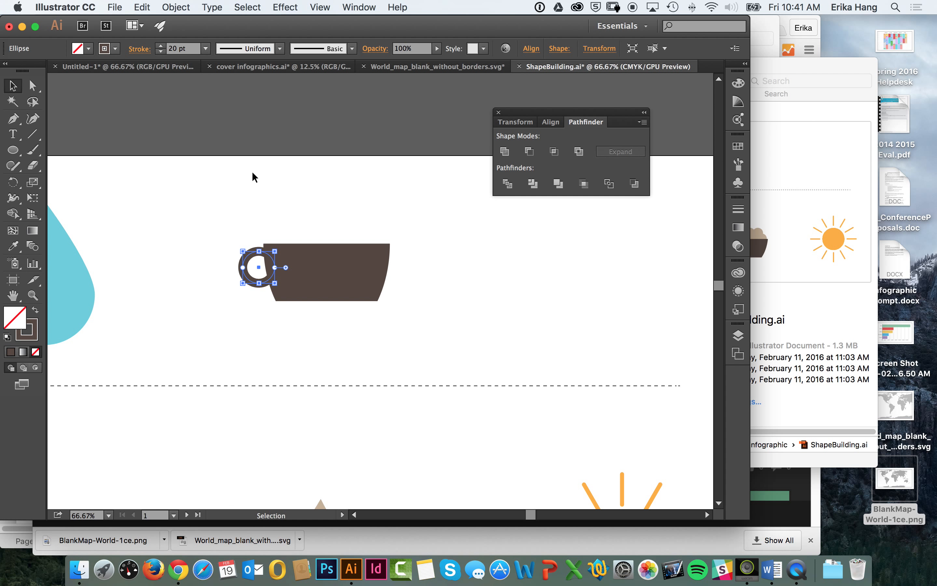
pyautogui.click(315, 214)
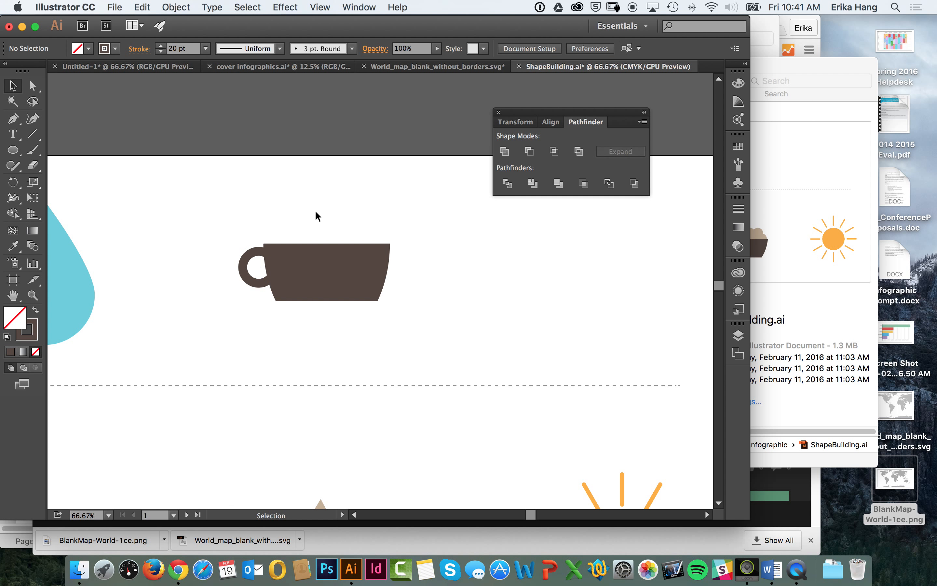
# Step: Narrow the cup body slightly from its right side and deselect it
pyautogui.click(257, 279)
pyautogui.click(243, 322)
pyautogui.click(363, 279)
pyautogui.moveTo(389, 272); pyautogui.dragTo(376, 273)
pyautogui.click(417, 272)
pyautogui.click(366, 267)
pyautogui.click(406, 286)
pyautogui.click(366, 273)
pyautogui.click(401, 277)
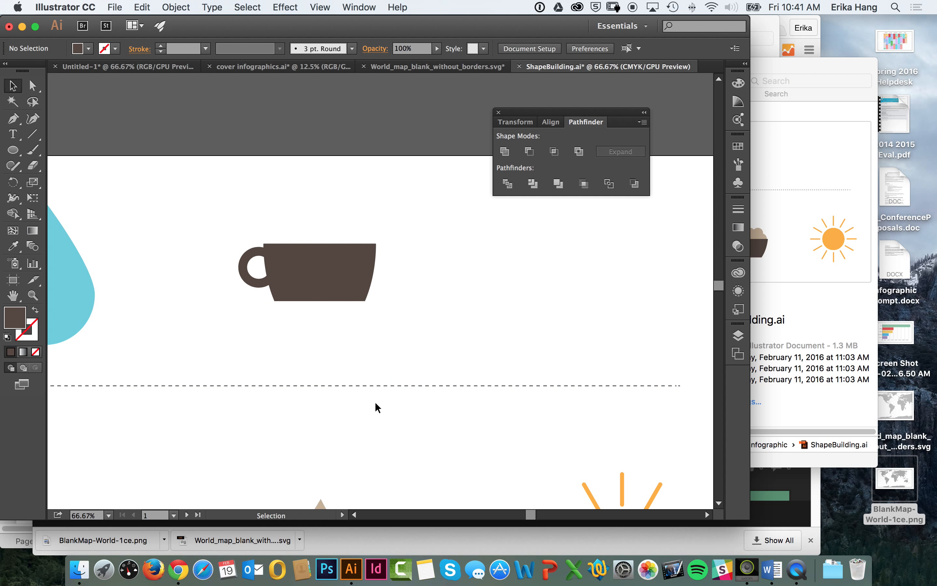
# Step: Draw a small circle above the cup and fill it with light tan for the whipped cream
pyautogui.press('space')
pyautogui.moveTo(373, 418); pyautogui.dragTo(404, 308)
pyautogui.press('space')
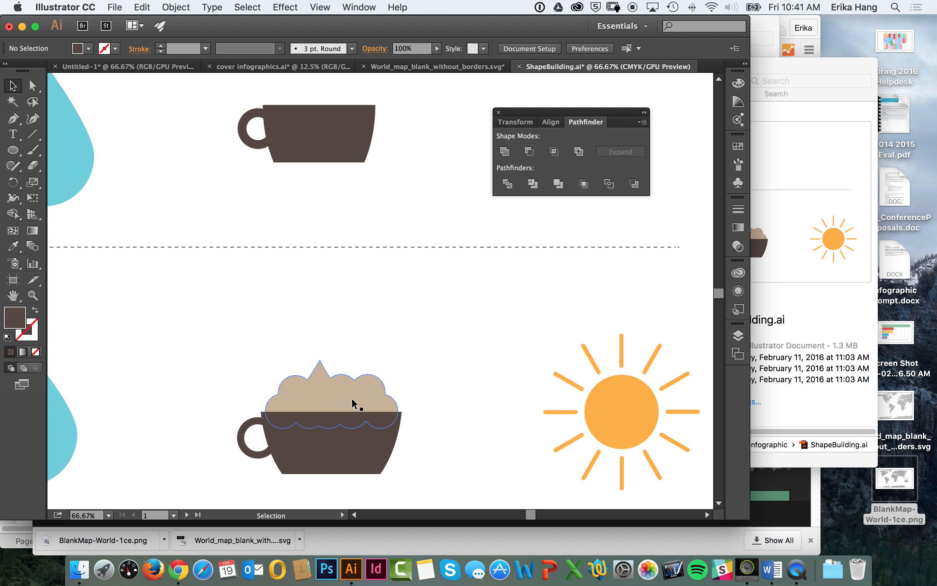
pyautogui.press('space')
pyautogui.moveTo(387, 199); pyautogui.dragTo(407, 303)
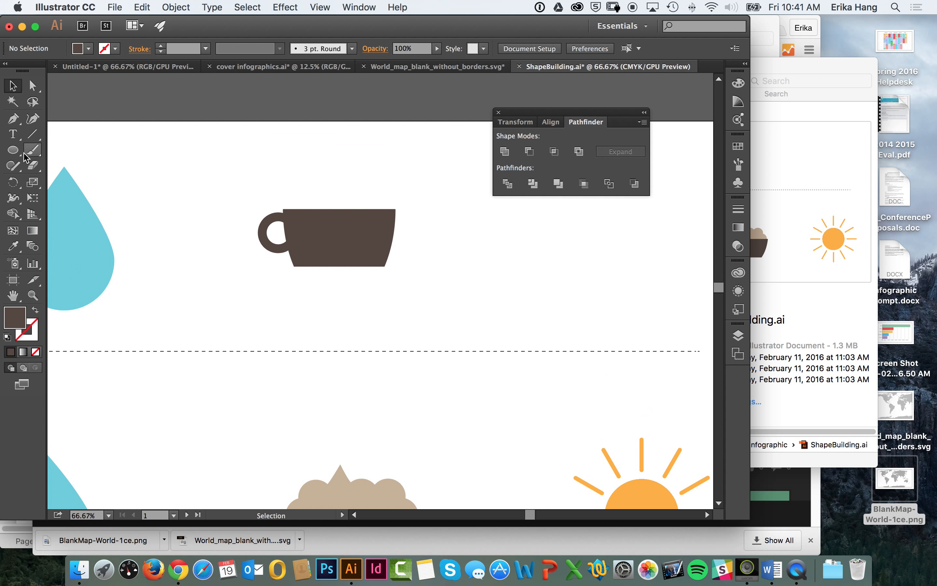
pyautogui.click(13, 150)
pyautogui.press('space')
pyautogui.moveTo(297, 159); pyautogui.dragTo(318, 185)
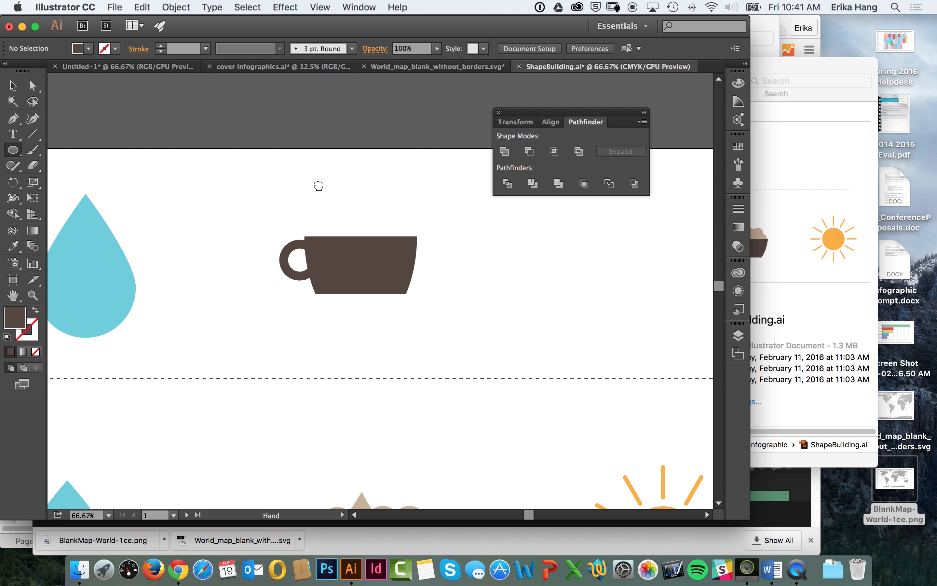
pyautogui.press('super+equal')
pyautogui.press('space')
pyautogui.moveTo(387, 141); pyautogui.dragTo(375, 226)
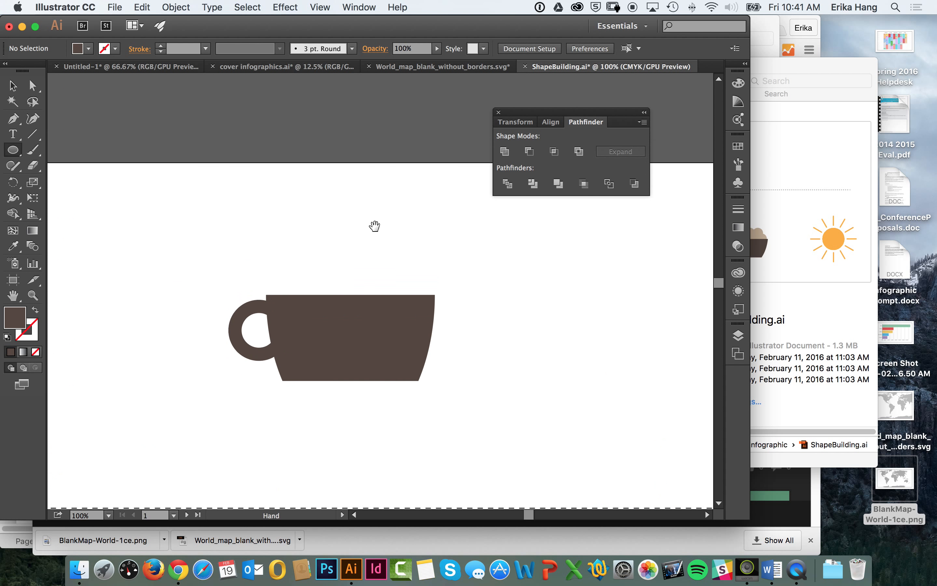
pyautogui.moveTo(265, 194); pyautogui.dragTo(305, 230)
pyautogui.click(109, 49)
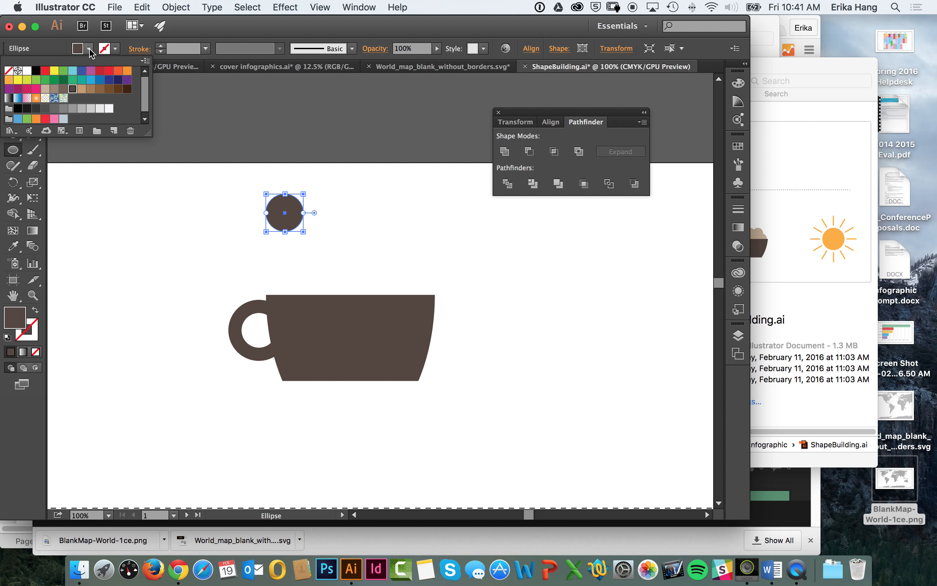
pyautogui.click(49, 89)
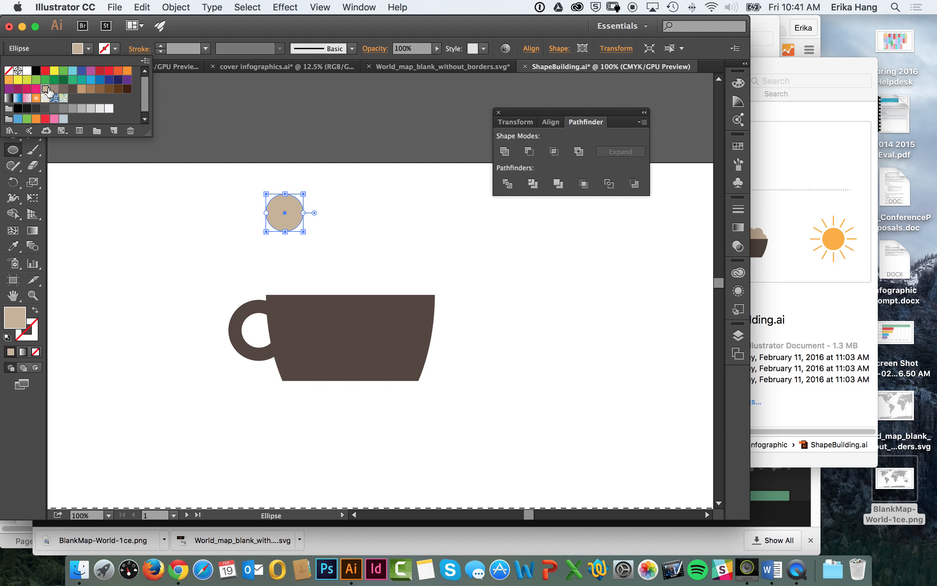
pyautogui.click(19, 88)
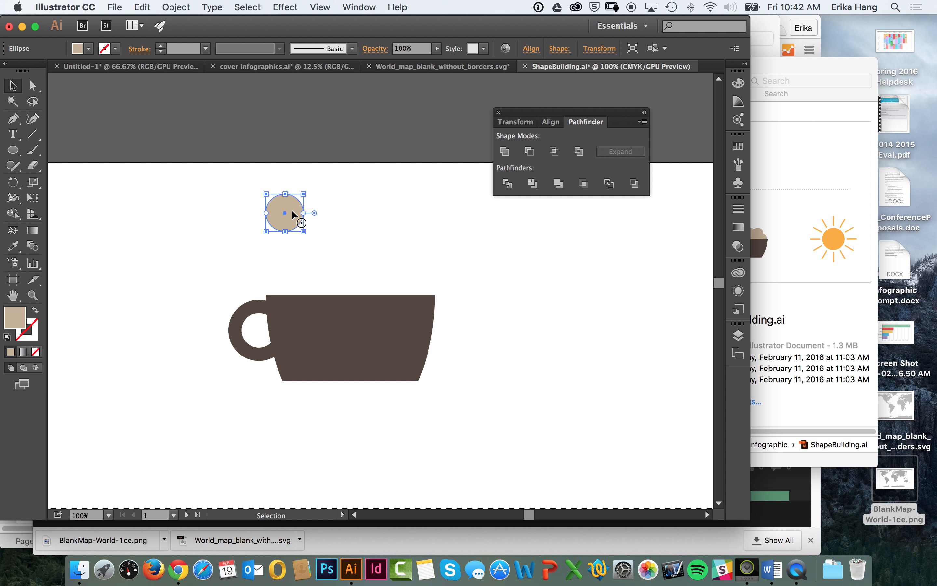
# Step: Duplicate the tan circle to the right into a row of four evenly overlapping circles
pyautogui.moveTo(291, 209); pyautogui.dragTo(320, 210)
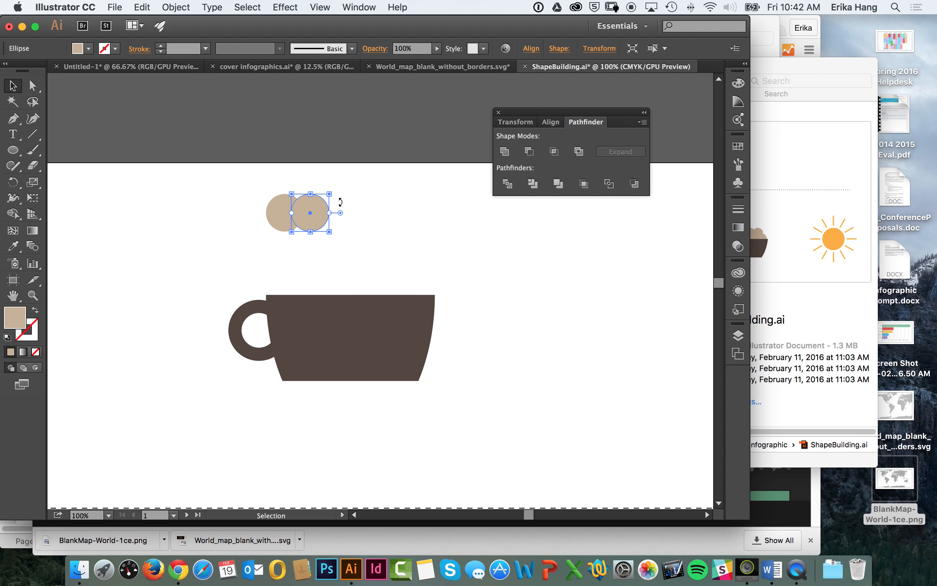
pyautogui.moveTo(318, 210); pyautogui.dragTo(342, 208)
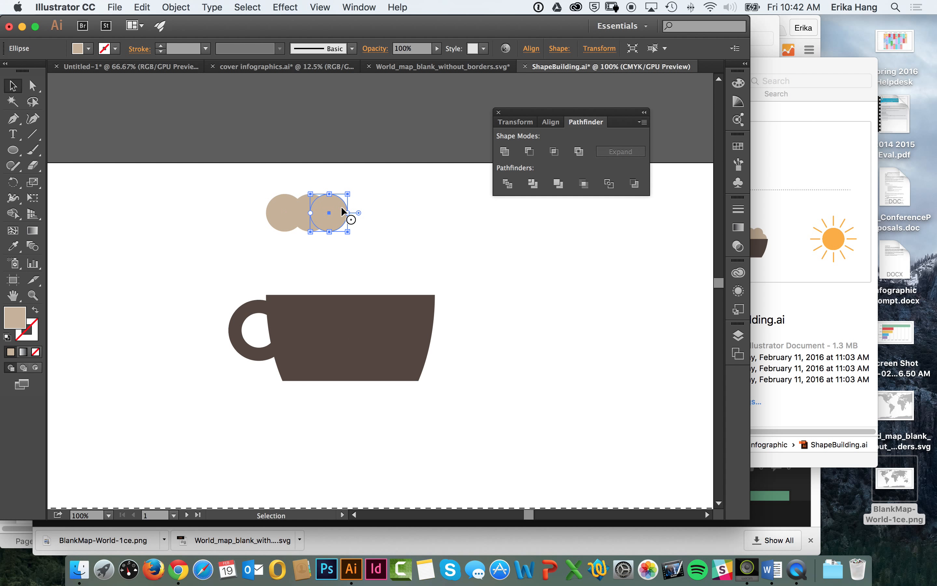
pyautogui.click(508, 239)
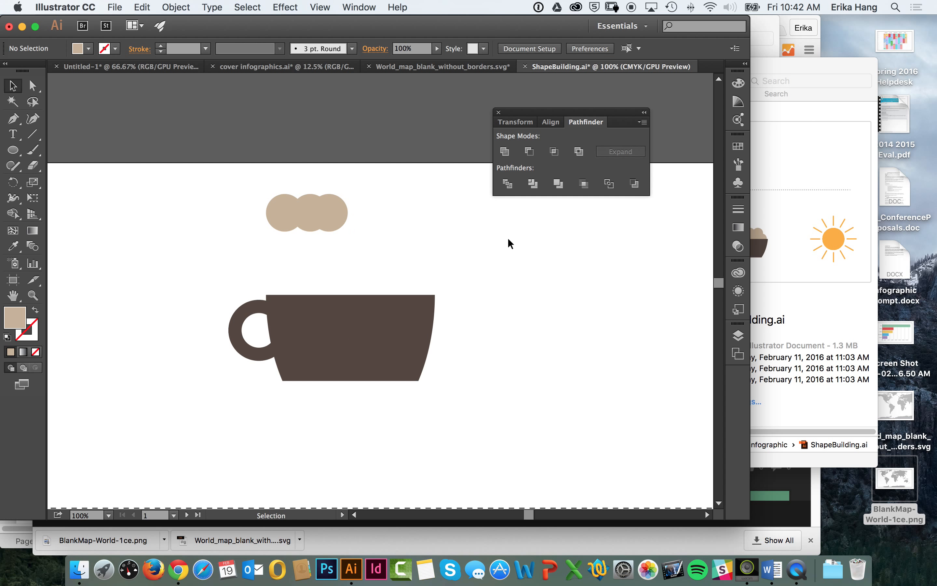
pyautogui.moveTo(336, 201); pyautogui.dragTo(339, 212)
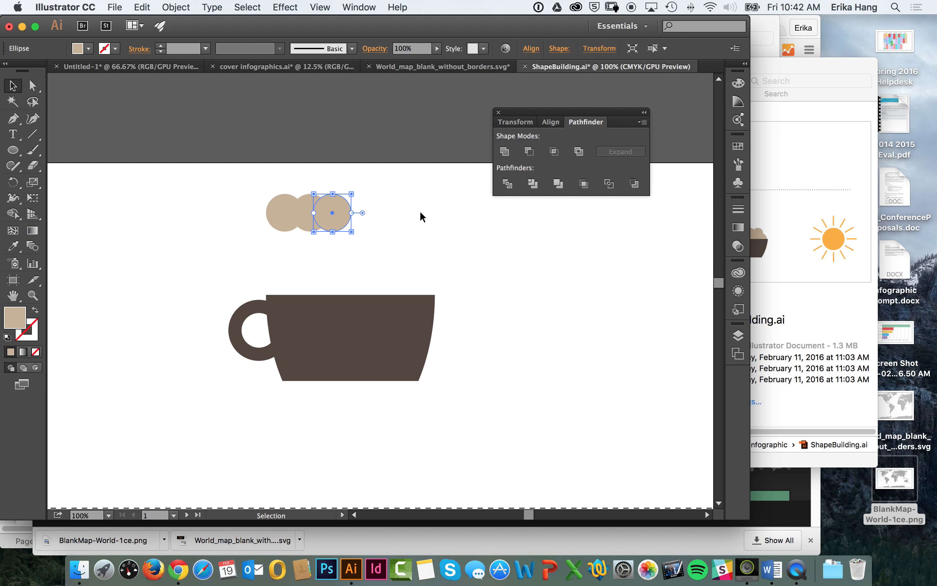
pyautogui.click(426, 213)
pyautogui.click(334, 216)
pyautogui.moveTo(335, 214); pyautogui.dragTo(355, 214)
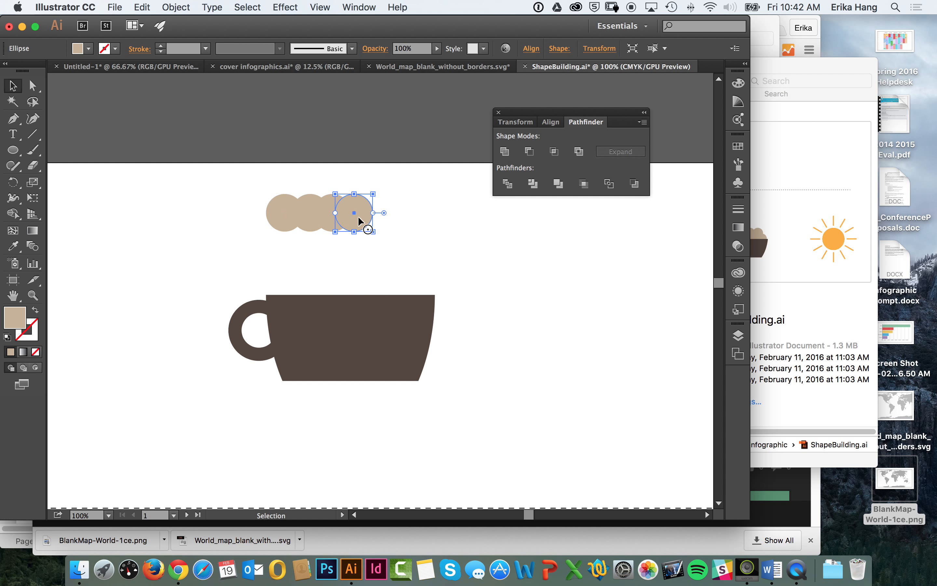
pyautogui.click(403, 202)
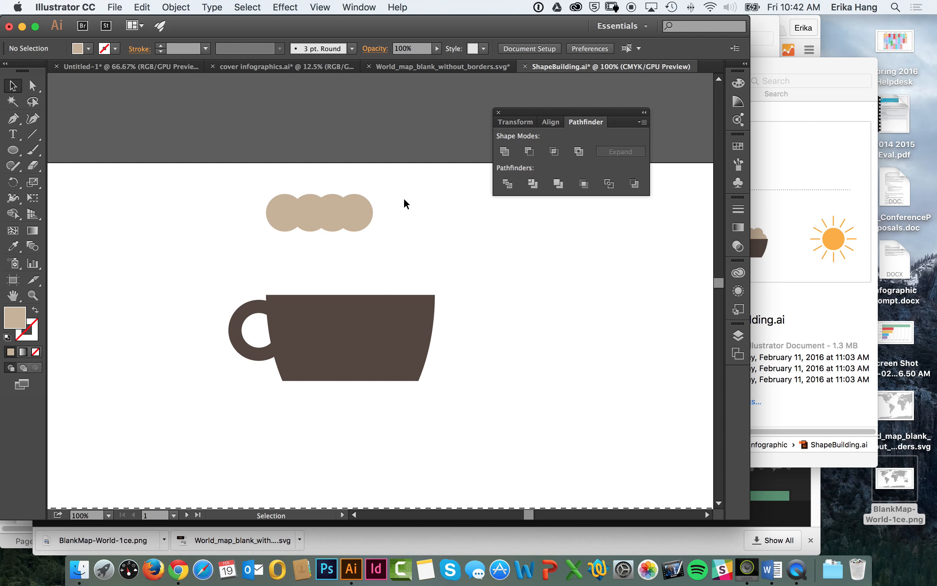
# Step: Add a fifth overlapping circle at the right end of the row and check it against the finished coffee cup example
pyautogui.click(371, 212)
pyautogui.rightClick(357, 215)
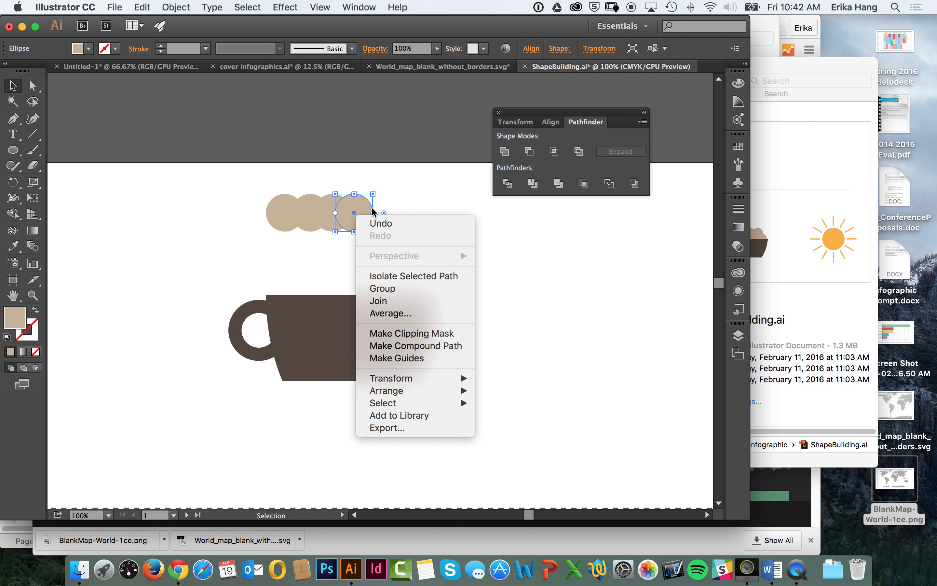
pyautogui.click(386, 203)
pyautogui.moveTo(356, 213); pyautogui.dragTo(373, 212)
pyautogui.click(440, 264)
pyautogui.scroll(-10, 444, 271)
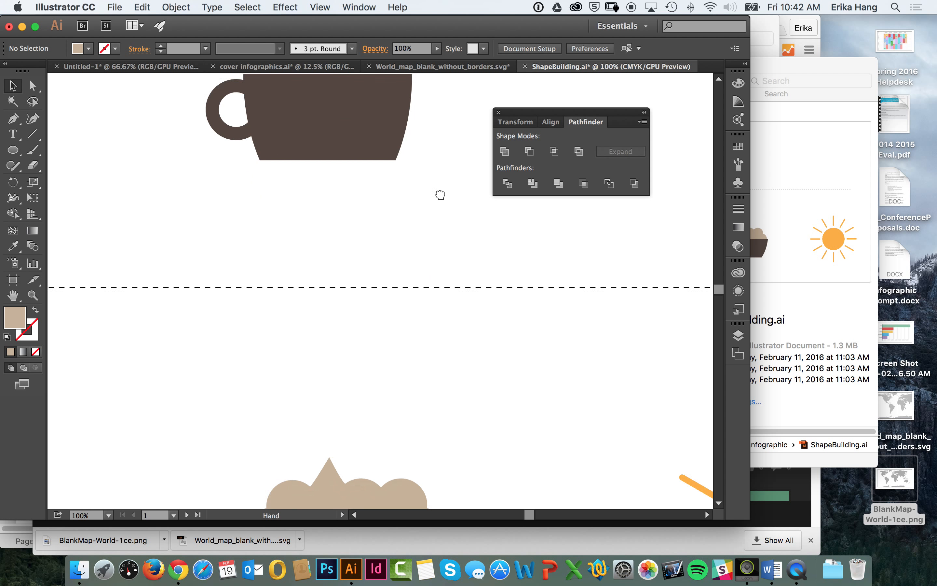
pyautogui.scroll(10, 433, 171)
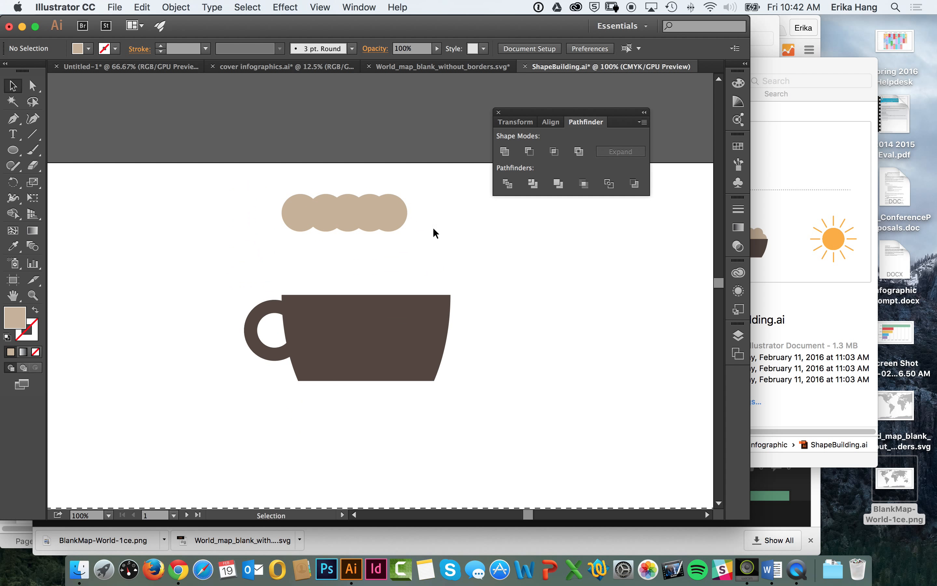
# Step: Add a lower row of six overlapping tan circles and nudge individual circles in both rows into a puffy cloud outline
pyautogui.moveTo(400, 218)
pyautogui.mouseDown()
pyautogui.moveTo(412, 220)
pyautogui.moveTo(337, 232)
pyautogui.moveTo(395, 211)
pyautogui.moveTo(288, 241)
pyautogui.moveTo(403, 236)
pyautogui.moveTo(393, 207)
pyautogui.moveTo(402, 205)
pyautogui.mouseUp()
pyautogui.click(300, 210)
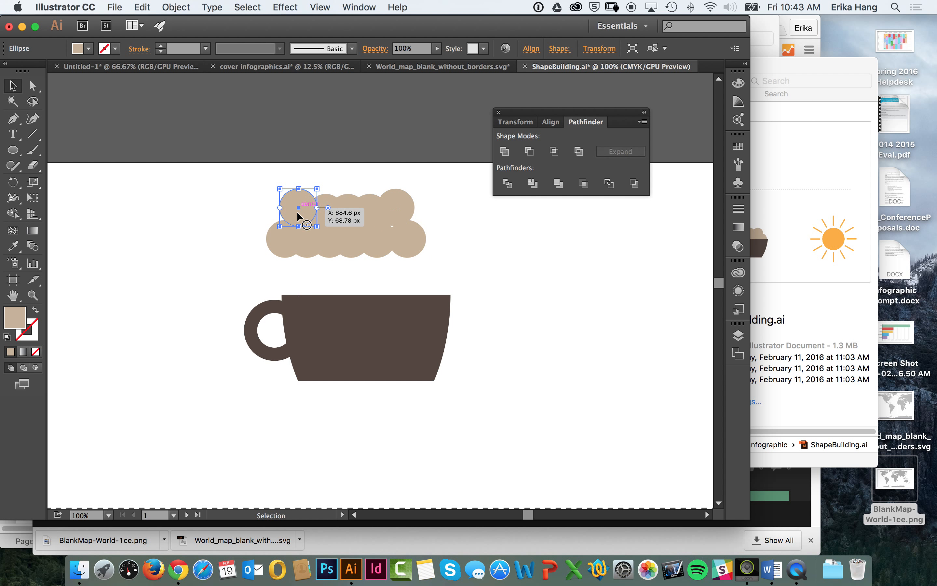
pyautogui.moveTo(307, 244); pyautogui.dragTo(307, 247)
pyautogui.click(326, 266)
pyautogui.click(346, 275)
pyautogui.moveTo(400, 238); pyautogui.dragTo(401, 234)
pyautogui.moveTo(304, 238); pyautogui.dragTo(304, 231)
pyautogui.click(370, 276)
pyautogui.moveTo(421, 236); pyautogui.dragTo(414, 242)
pyautogui.moveTo(347, 208); pyautogui.dragTo(346, 203)
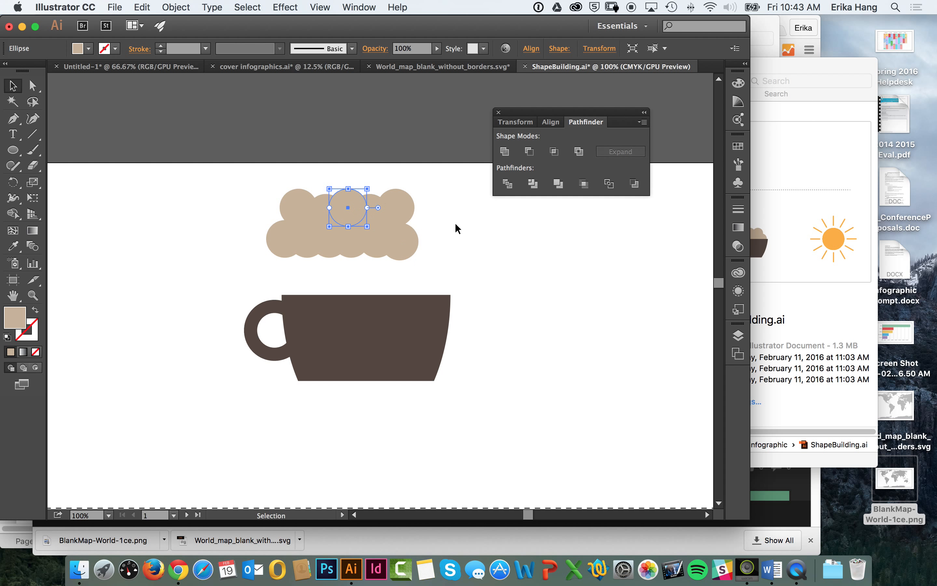
# Step: Move the two end circles of the upper row slightly down and to the left
pyautogui.click(454, 223)
pyautogui.moveTo(404, 210); pyautogui.dragTo(400, 215)
pyautogui.click(474, 208)
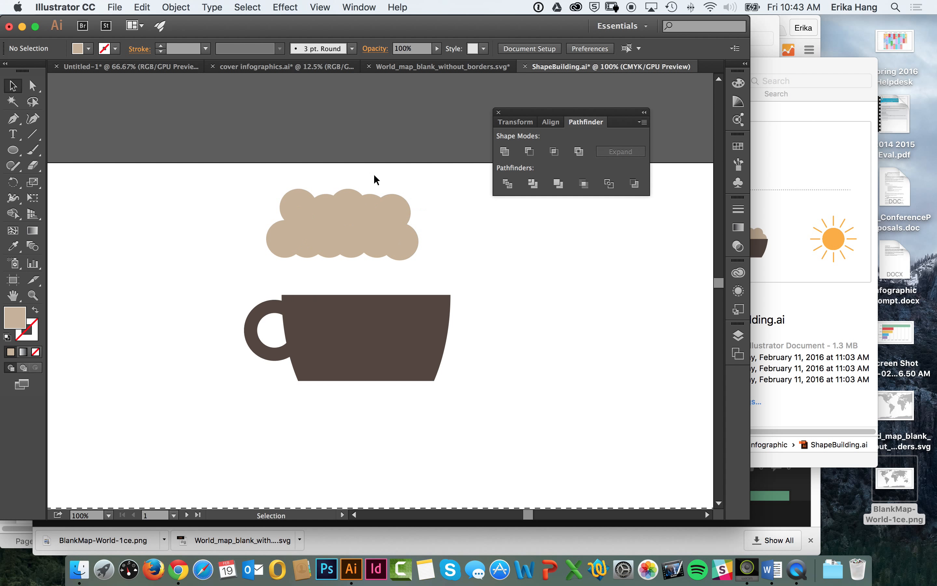
pyautogui.moveTo(292, 199); pyautogui.dragTo(290, 204)
pyautogui.click(431, 179)
# Step: Select all the tan circles and merge them into one whipped cream shape with Unite
pyautogui.moveTo(340, 232); pyautogui.dragTo(226, 274)
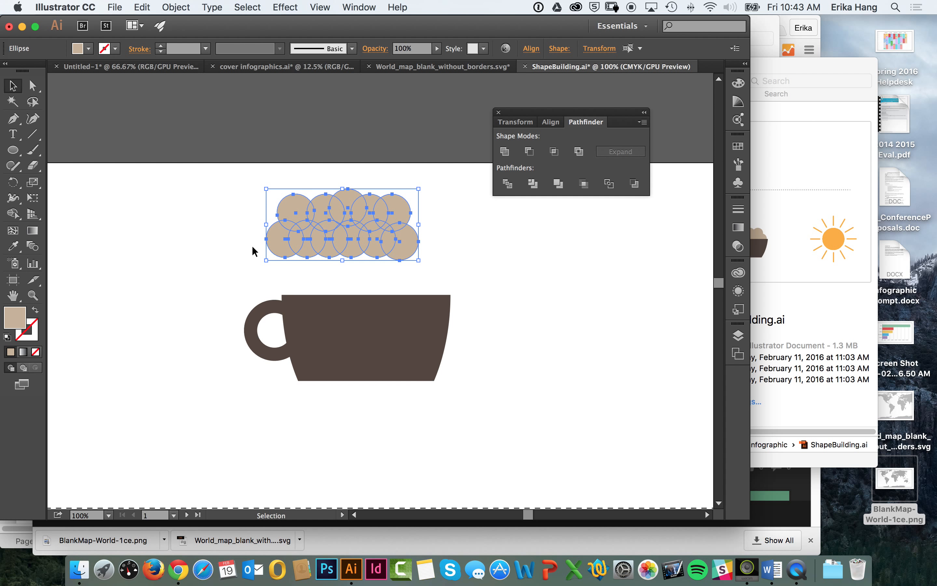
pyautogui.click(451, 161)
pyautogui.moveTo(460, 164); pyautogui.dragTo(237, 268)
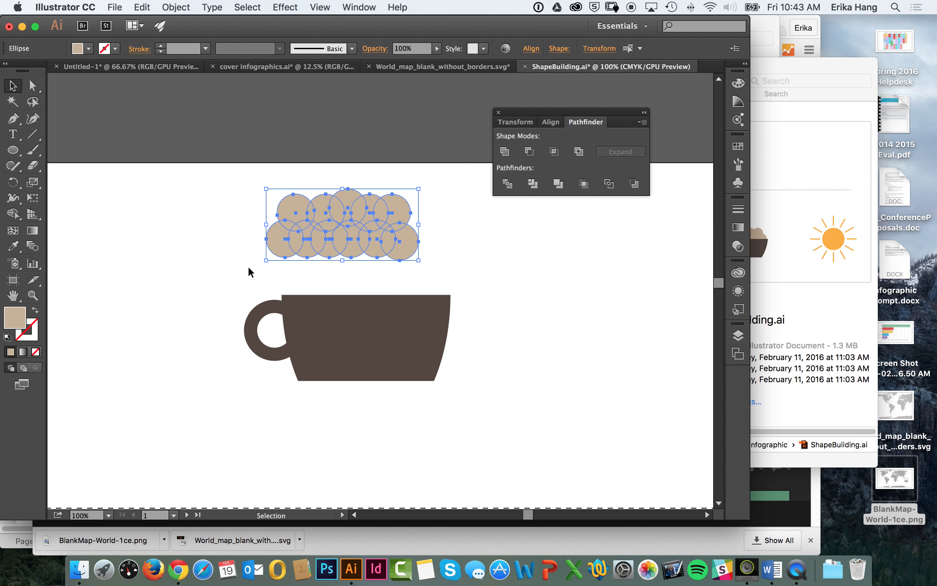
pyautogui.click(507, 153)
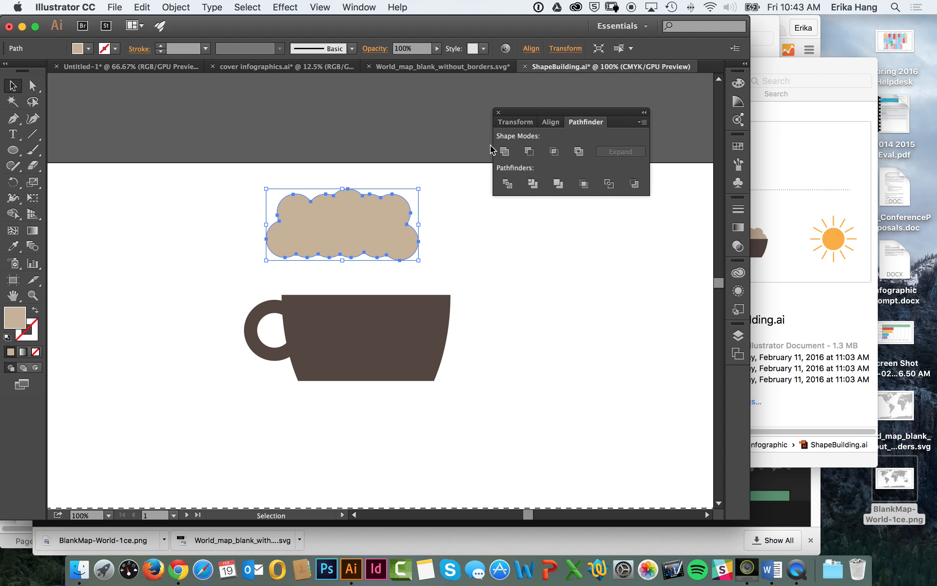
# Step: Move the merged whipped cream shape around as one piece and leave it centred above the coffee cup
pyautogui.moveTo(337, 210); pyautogui.dragTo(454, 152)
pyautogui.moveTo(431, 151); pyautogui.dragTo(285, 223)
pyautogui.moveTo(293, 217); pyautogui.dragTo(386, 124)
pyautogui.moveTo(391, 135); pyautogui.dragTo(394, 210)
pyautogui.click(491, 266)
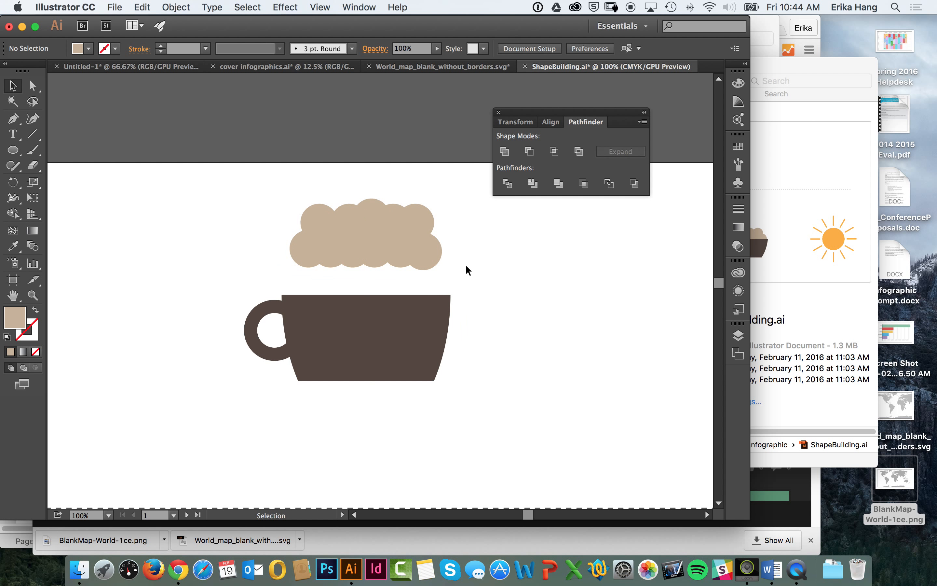
# Step: Check the peak on the finished example, then convert the top anchor of the cream's second upper bump from the right to a corner
pyautogui.click(380, 225)
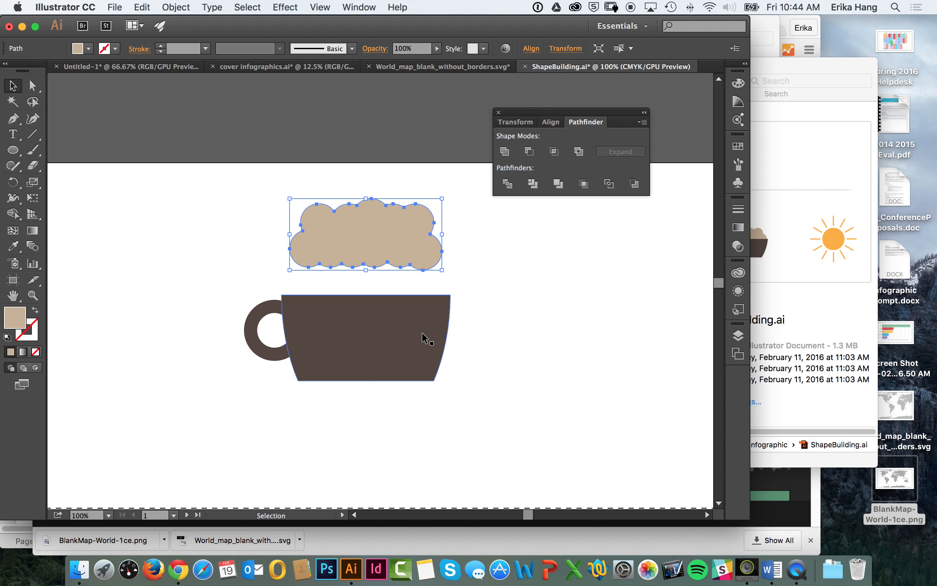
pyautogui.scroll(-10, 371, 224)
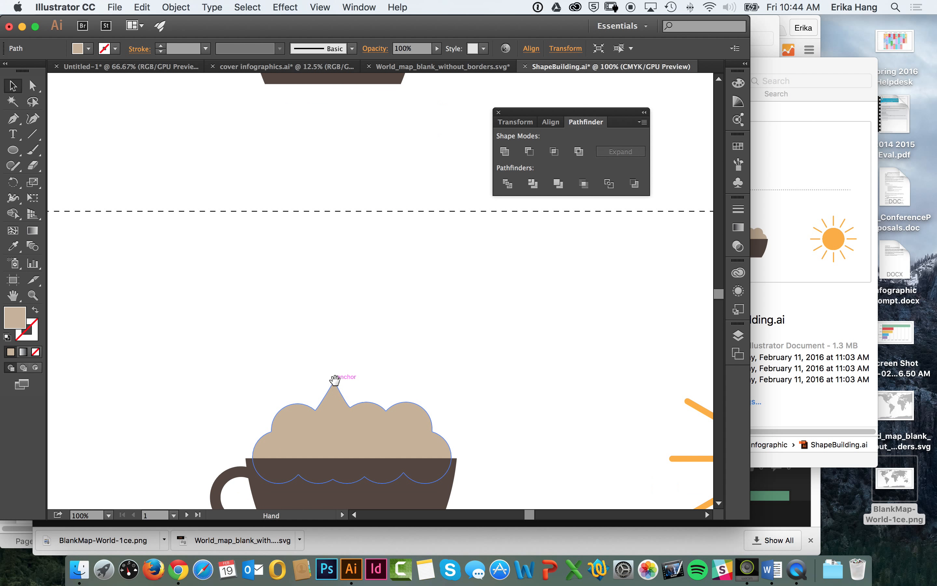
pyautogui.click(340, 385)
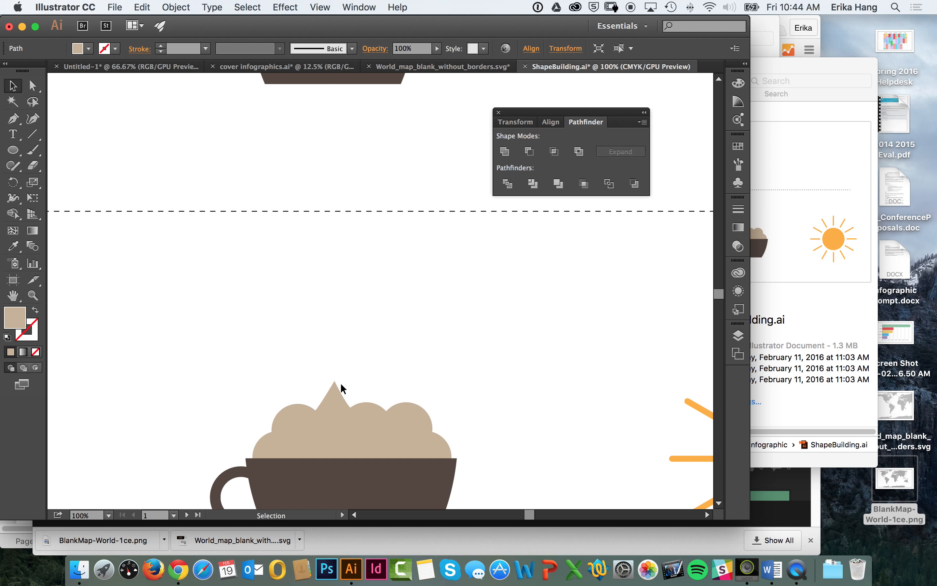
pyautogui.scroll(10, 281, 248)
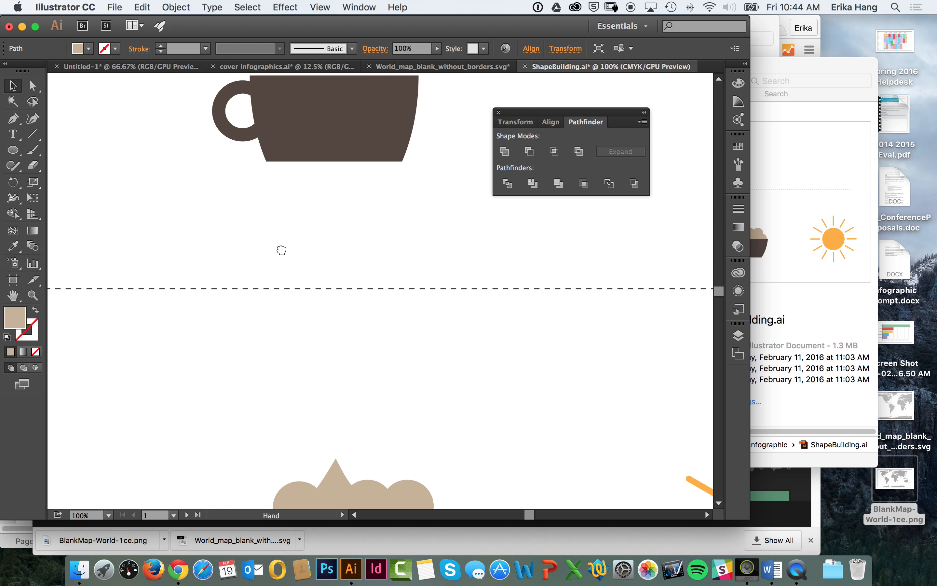
pyautogui.click(32, 86)
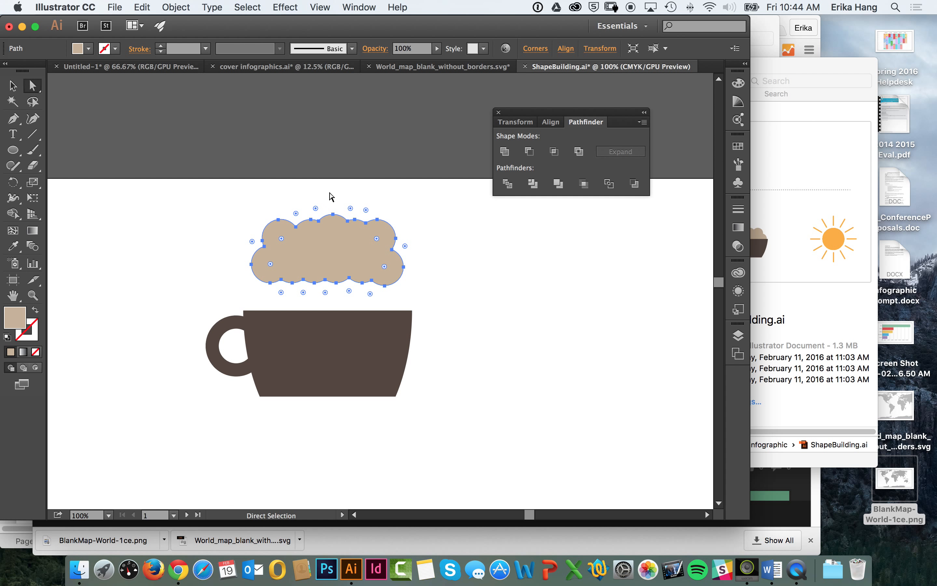
pyautogui.click(356, 220)
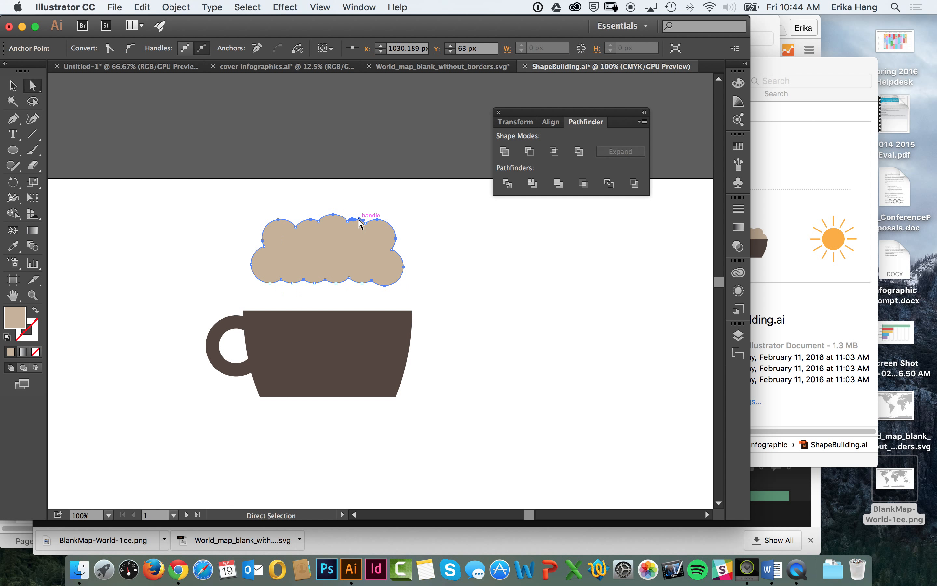
pyautogui.press('super+equal')
pyautogui.press('super+equal')
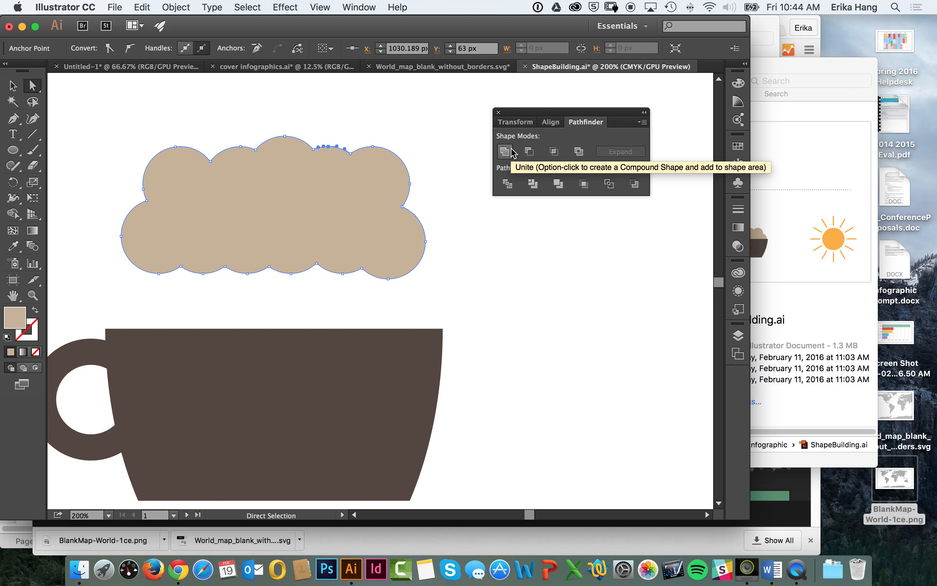
pyautogui.click(329, 146)
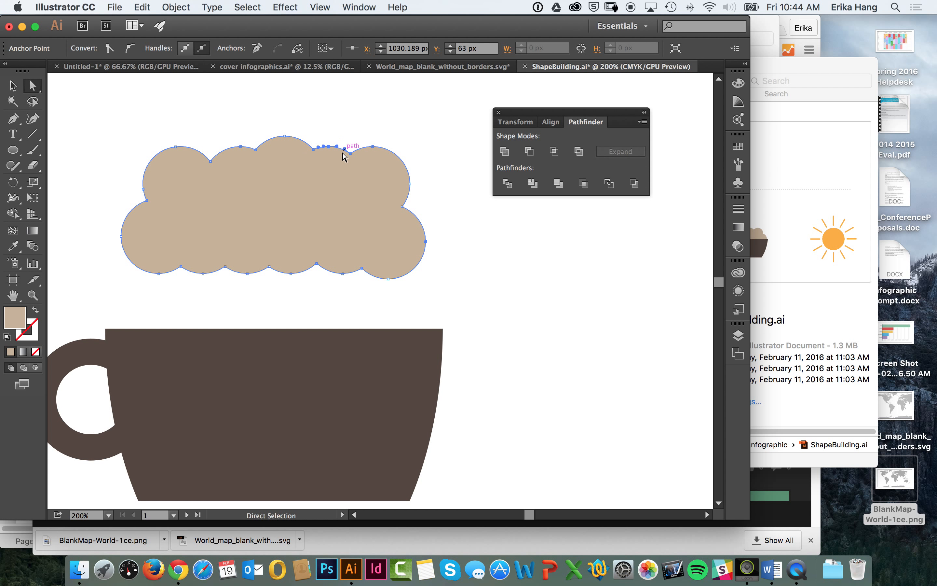
pyautogui.click(111, 48)
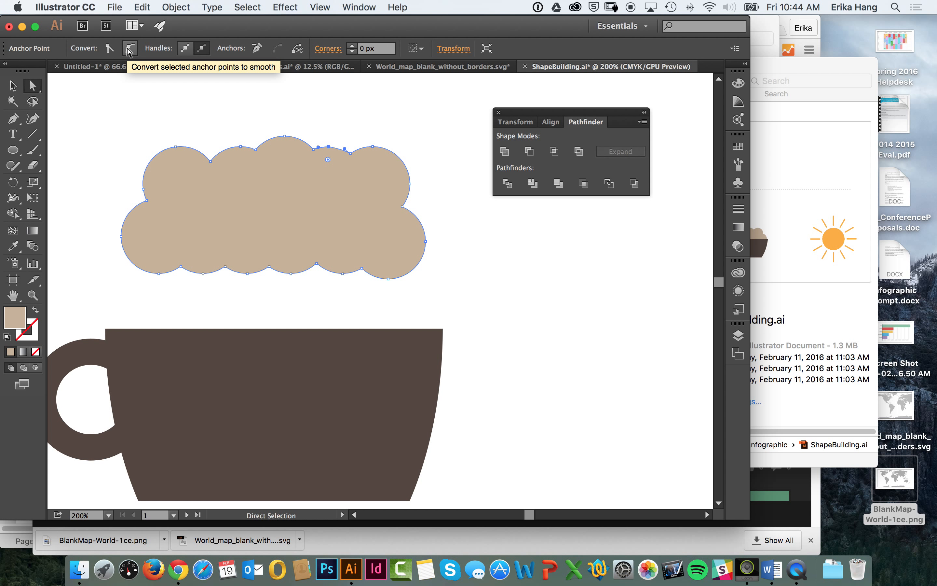
# Step: Nudge the converted anchor point well up and slightly right to form a pointed whipped cream peak, and deselect the shape
pyautogui.press('Up')
pyautogui.press('Up')
pyautogui.press('Up')
pyautogui.press('Up')
pyautogui.press('Up')
pyautogui.press('Up')
pyautogui.press('Up')
pyautogui.press('Up')
pyautogui.press('Up')
pyautogui.press('Up')
pyautogui.press('Up')
pyautogui.press('Up')
pyautogui.press('Up')
pyautogui.press('Up')
pyautogui.press('Up')
pyautogui.press('Up')
pyautogui.press('Up')
pyautogui.press('Right')
pyautogui.press('Right')
pyautogui.press('Up')
pyautogui.press('Up')
pyautogui.press('Up')
pyautogui.press('Up')
pyautogui.press('Up')
pyautogui.press('Up')
pyautogui.press('Up')
pyautogui.press('Up')
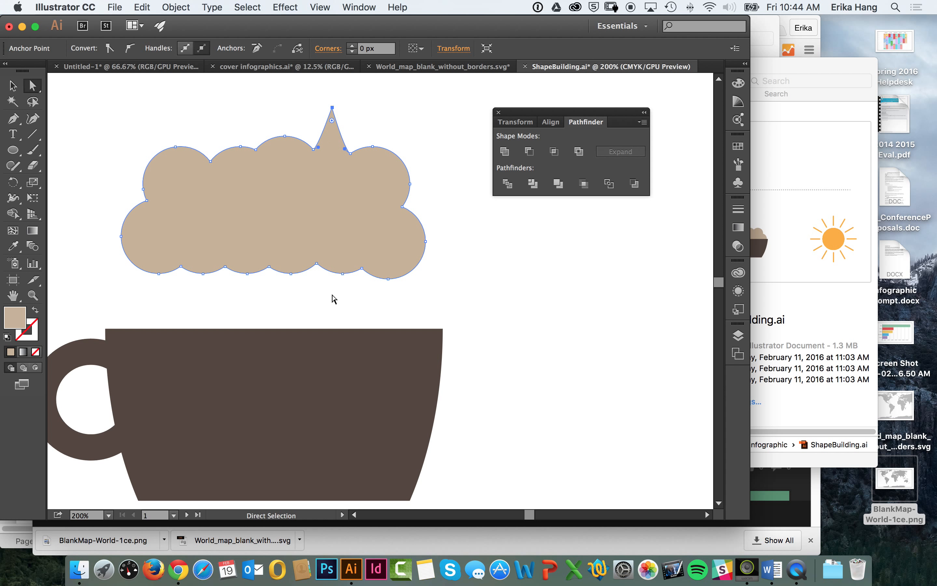
pyautogui.press('shift')
pyautogui.click(13, 85)
pyautogui.click(199, 94)
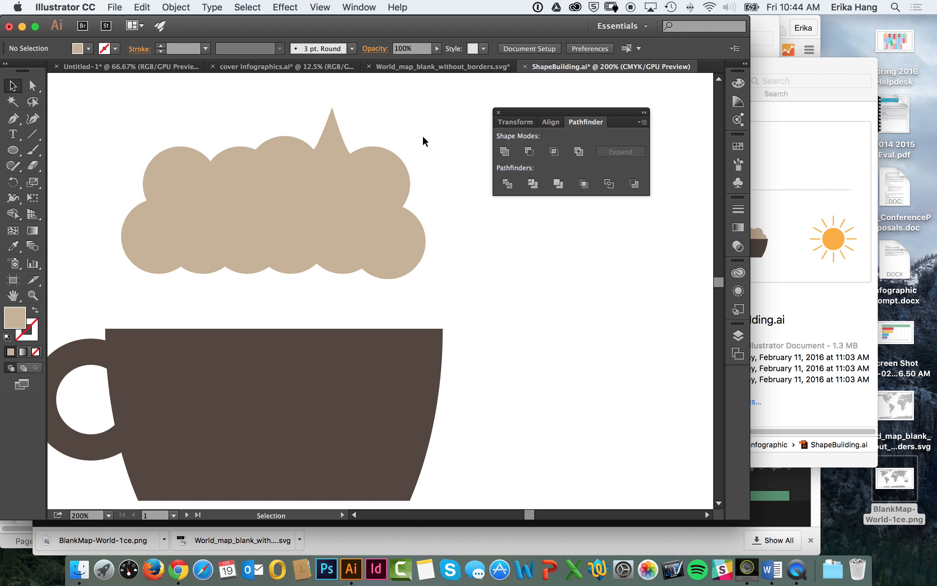
# Step: Lower the whipped cream over the cup's rim and enlarge it slightly, centring it at nearly the rim's width
pyautogui.moveTo(381, 176); pyautogui.dragTo(391, 279)
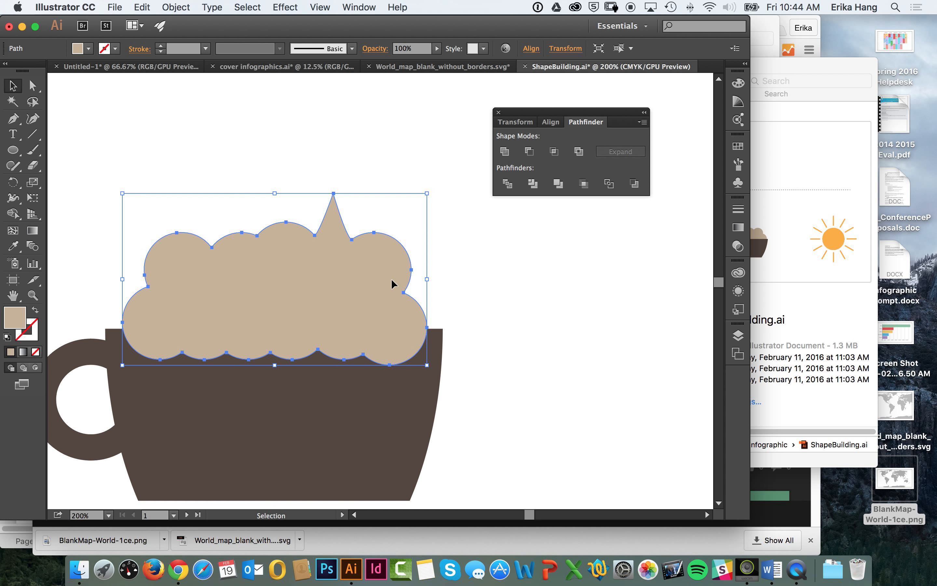
pyautogui.click(512, 257)
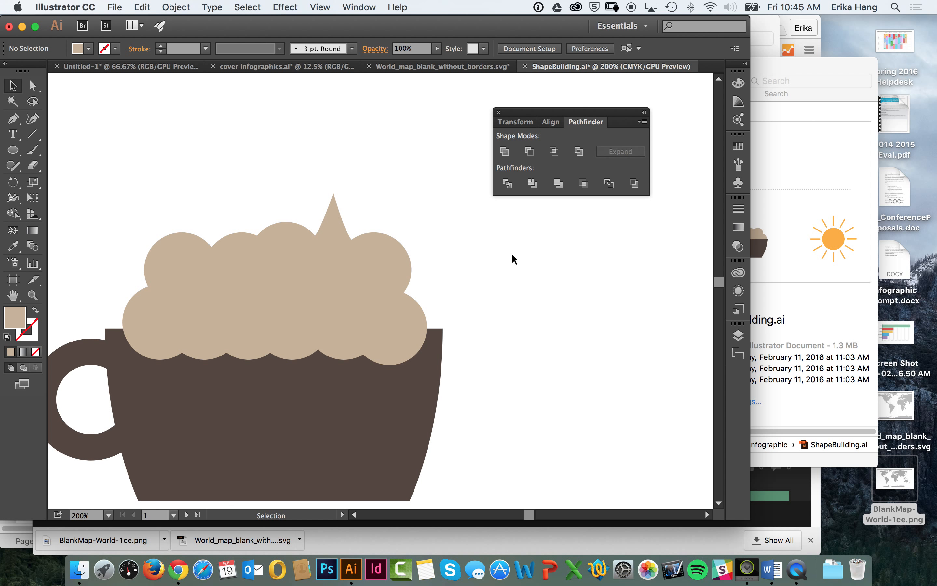
pyautogui.click(383, 314)
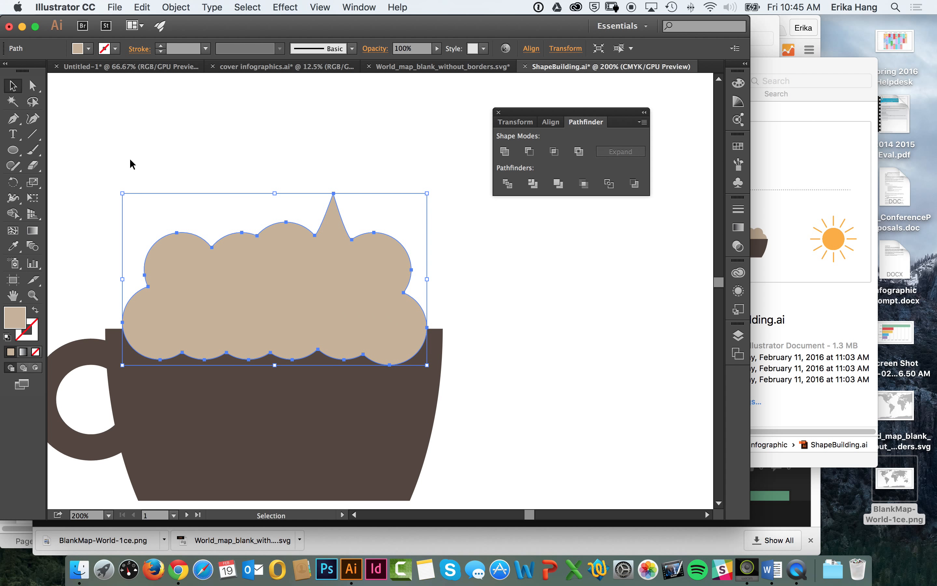
pyautogui.keyDown('shift'); pyautogui.click(430, 368); pyautogui.keyUp('shift')
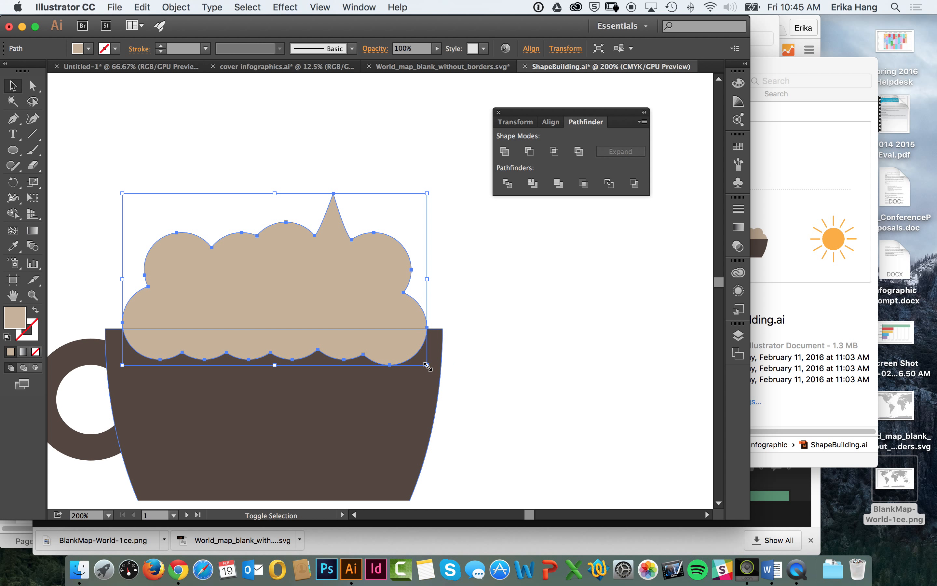
pyautogui.moveTo(426, 365)
pyautogui.mouseDown()
pyautogui.moveTo(444, 382)
pyautogui.moveTo(443, 373)
pyautogui.mouseUp()
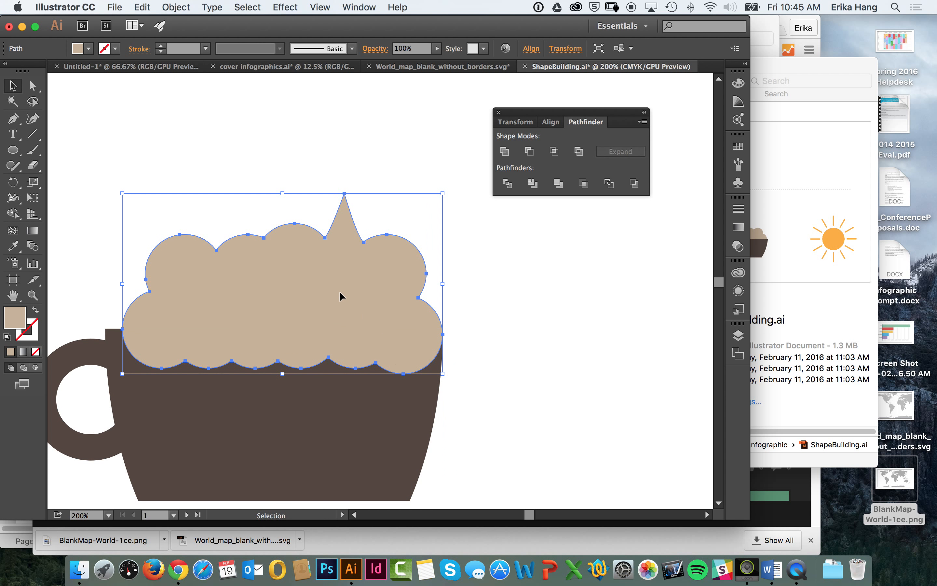
pyautogui.moveTo(339, 293); pyautogui.dragTo(353, 313)
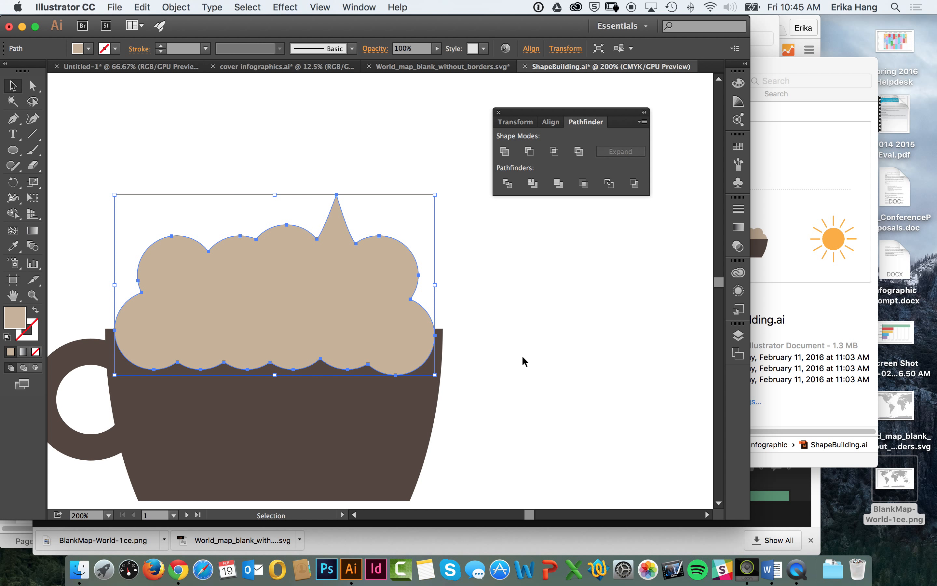
pyautogui.click(552, 345)
# Step: Send the whipped cream shape to the back, behind the coffee cup
pyautogui.click(348, 252)
pyautogui.click(185, 6)
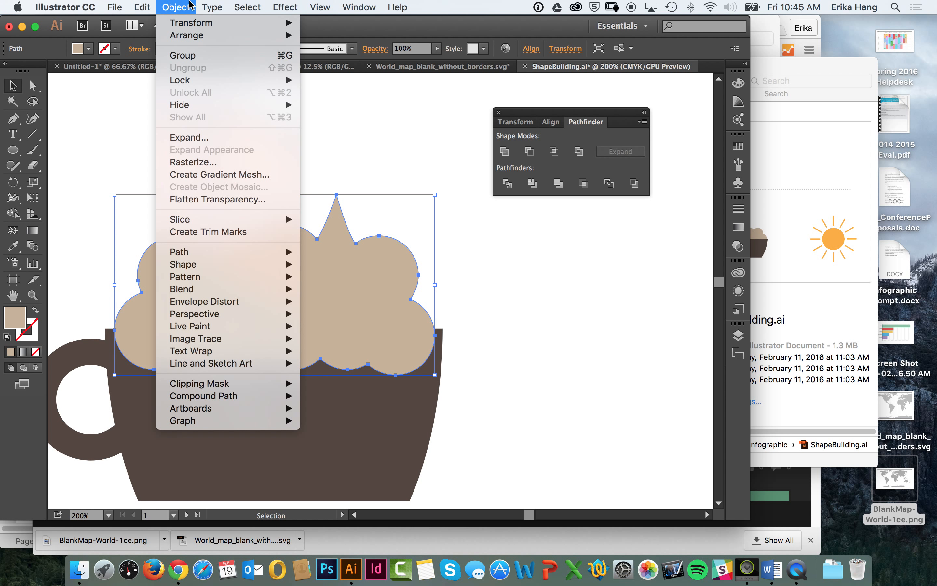
pyautogui.moveTo(198, 39)
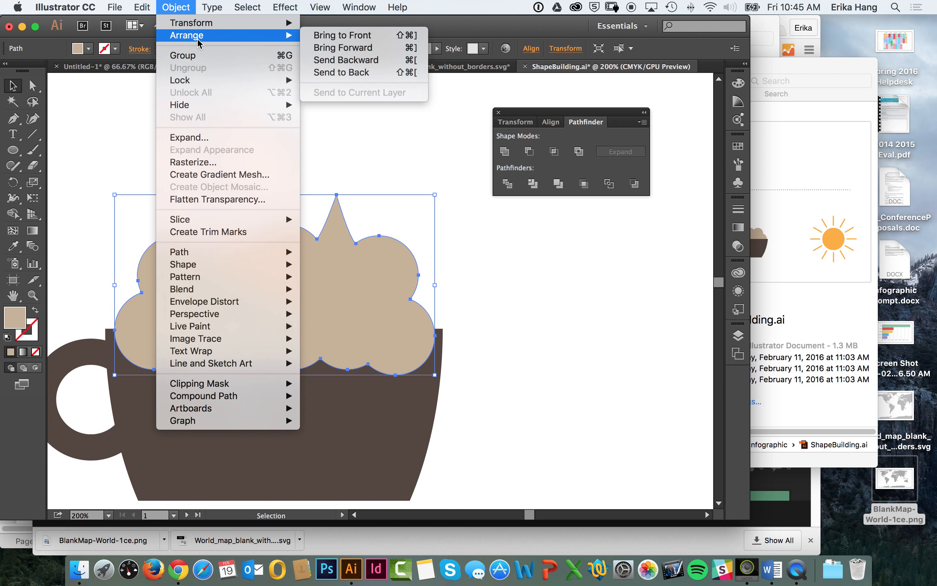
pyautogui.click(332, 73)
pyautogui.click(383, 115)
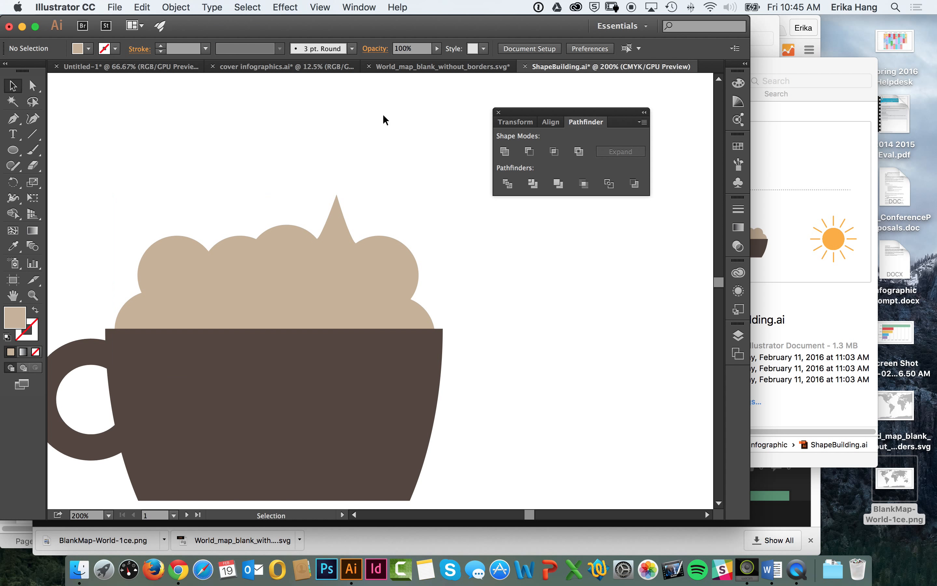
# Step: Select the whipped cream, cup body and handle and group them into one coffee cup icon
pyautogui.press('super+minus')
pyautogui.press('super+minus')
pyautogui.press('super+minus')
pyautogui.press('super+minus')
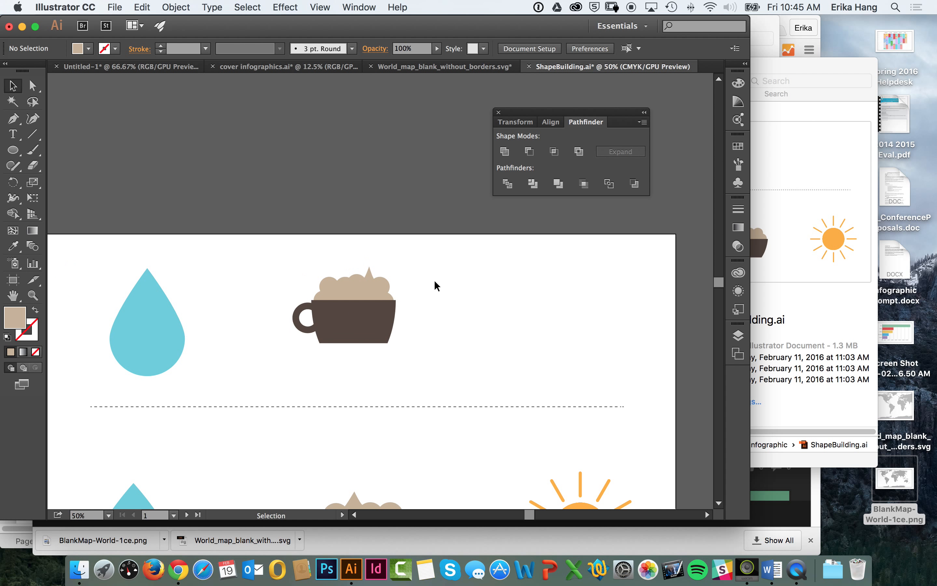
pyautogui.moveTo(440, 257); pyautogui.dragTo(290, 366)
pyautogui.click(170, 7)
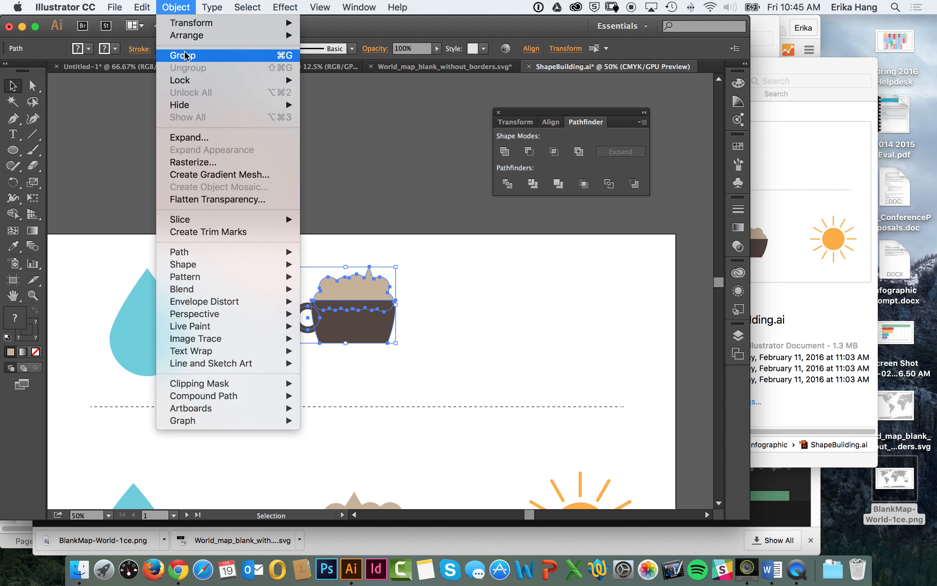
pyautogui.click(196, 56)
pyautogui.click(387, 289)
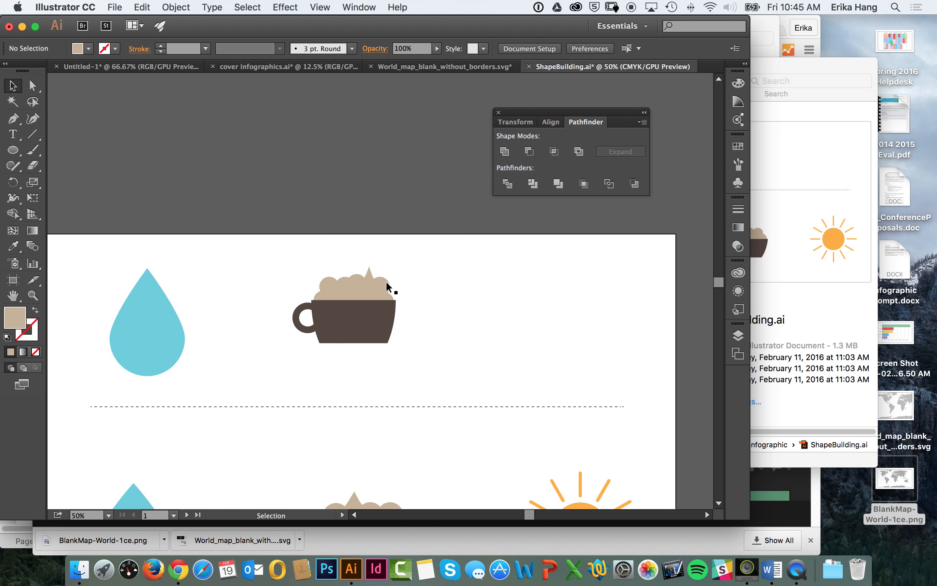
# Step: Move the grouped coffee cup as one object, placing it slightly right of and below its former spot
pyautogui.moveTo(394, 315); pyautogui.dragTo(316, 201)
pyautogui.moveTo(285, 198); pyautogui.dragTo(391, 344)
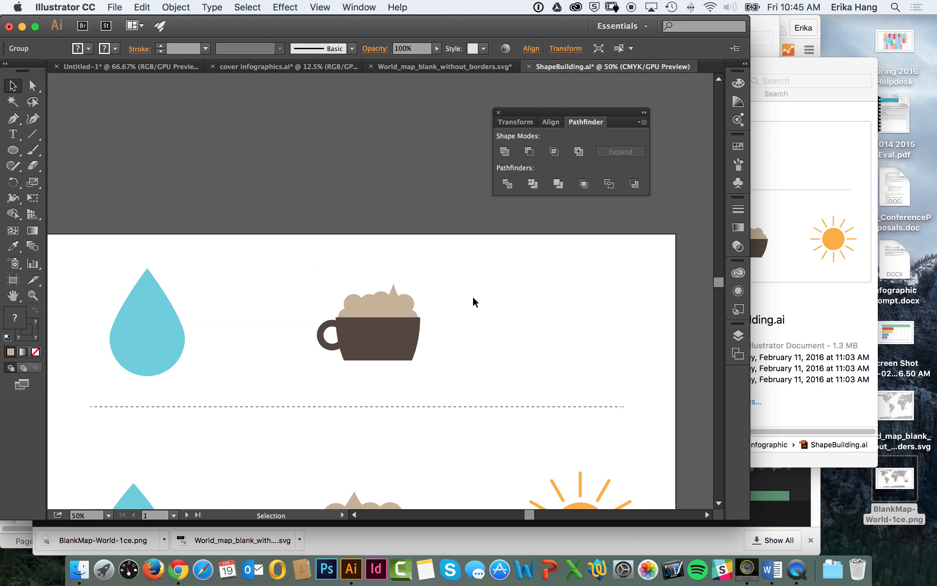
pyautogui.click(473, 299)
pyautogui.press('space')
pyautogui.moveTo(538, 309); pyautogui.dragTo(475, 345)
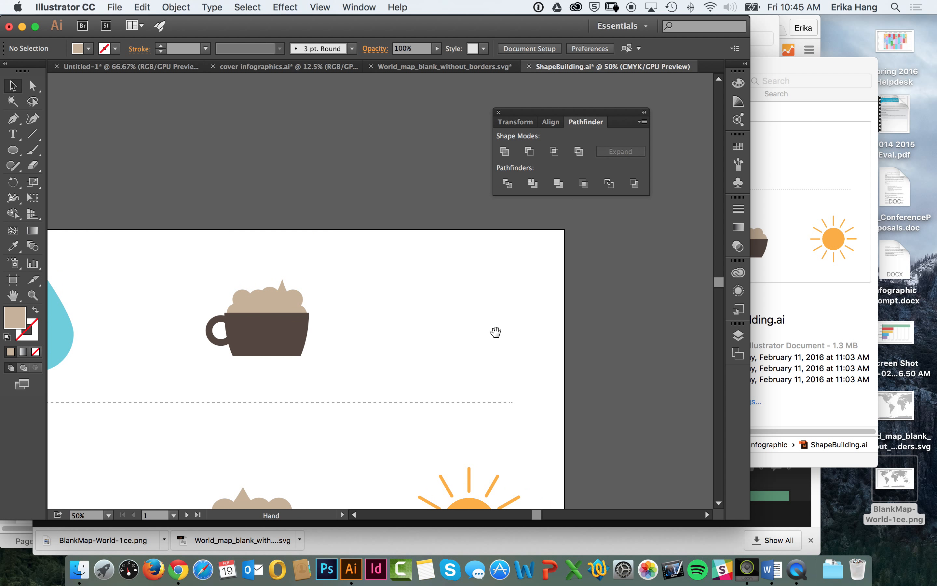
pyautogui.moveTo(496, 331); pyautogui.dragTo(464, 292)
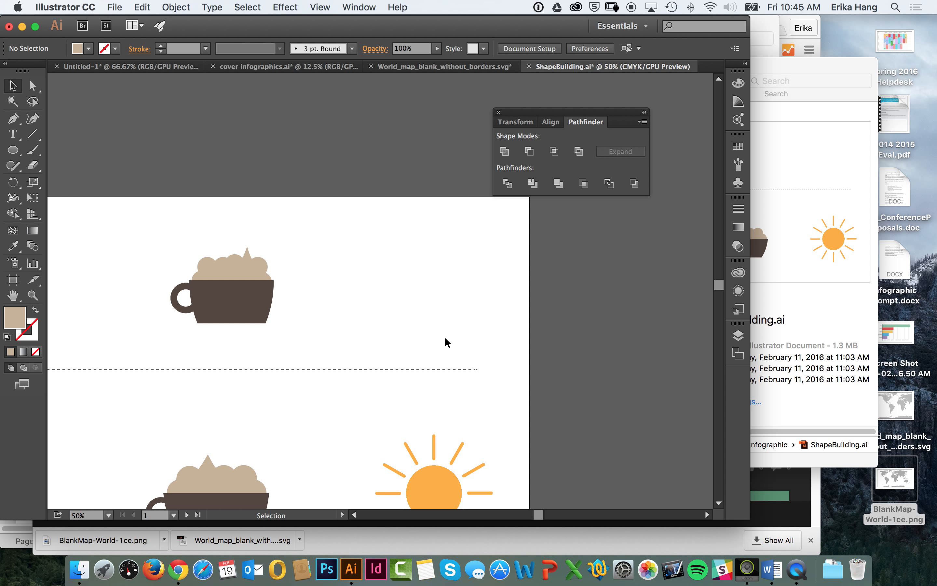
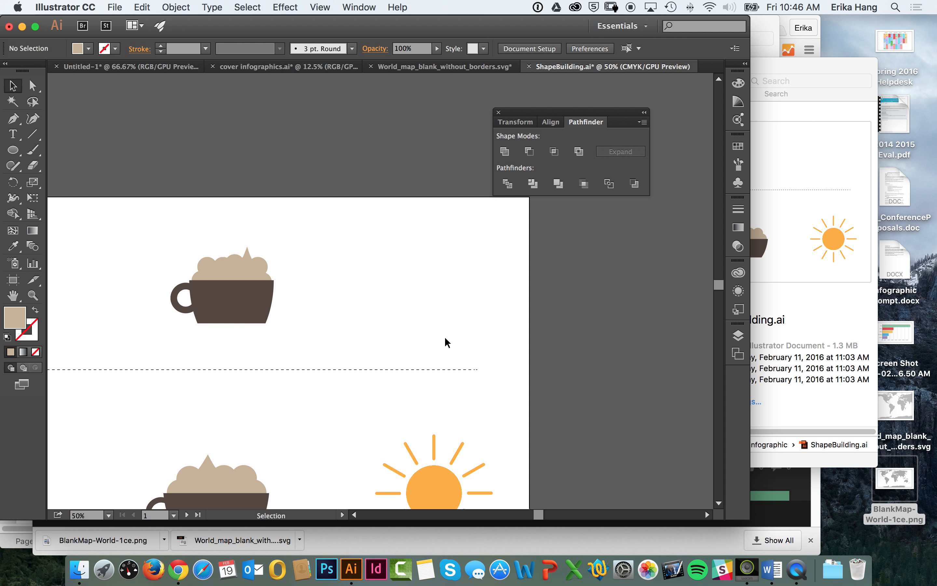
pyautogui.click(12, 150)
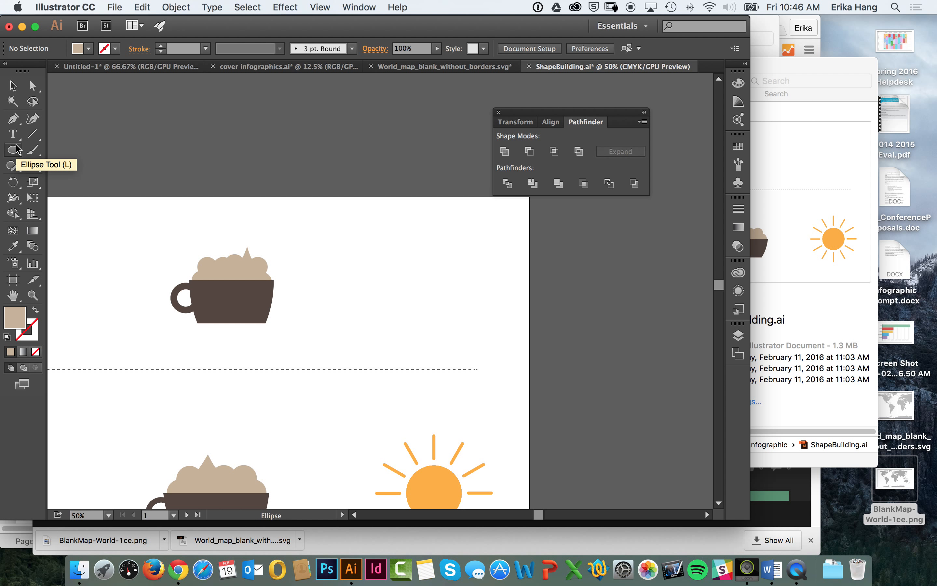
pyautogui.click(13, 150)
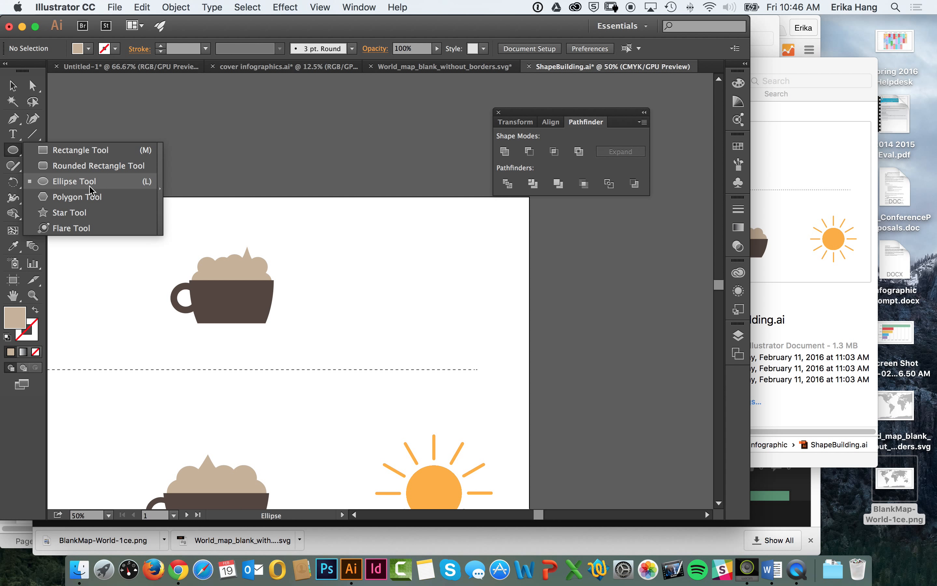
pyautogui.click(108, 169)
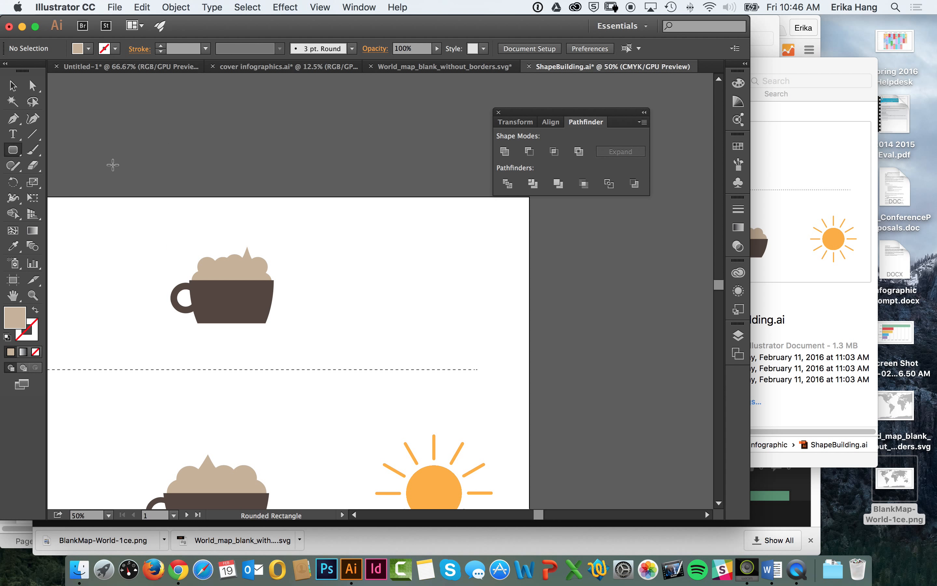
pyautogui.click(14, 153)
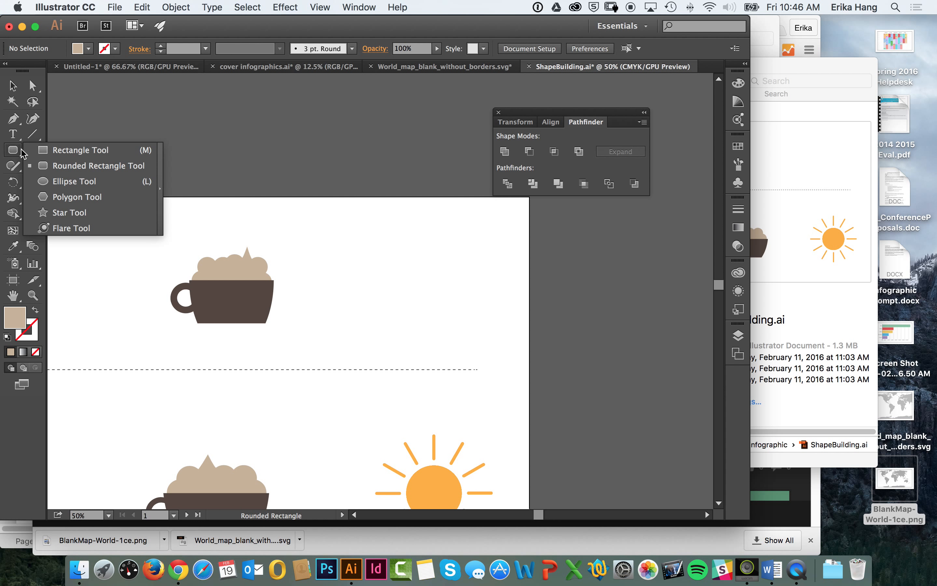
pyautogui.doubleClick(33, 134)
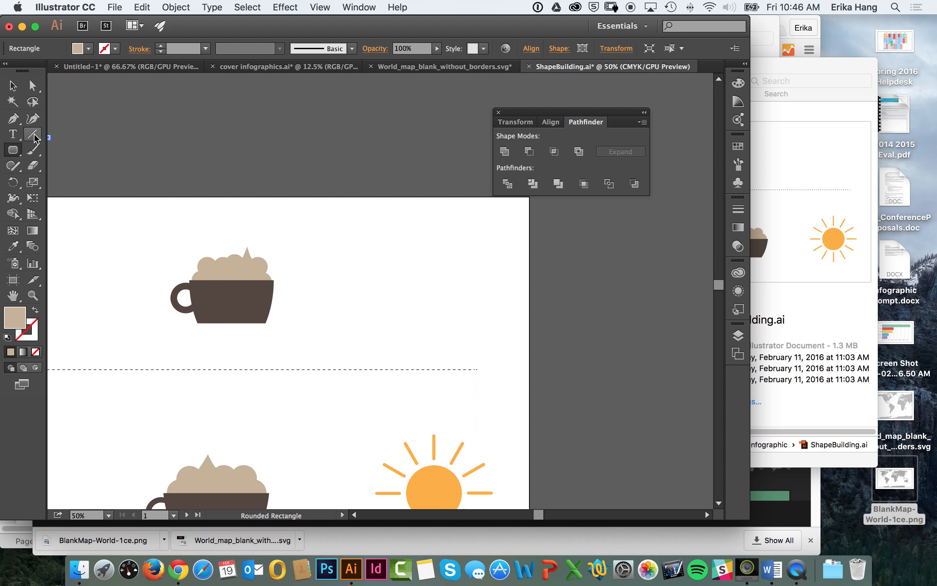
pyautogui.click(39, 185)
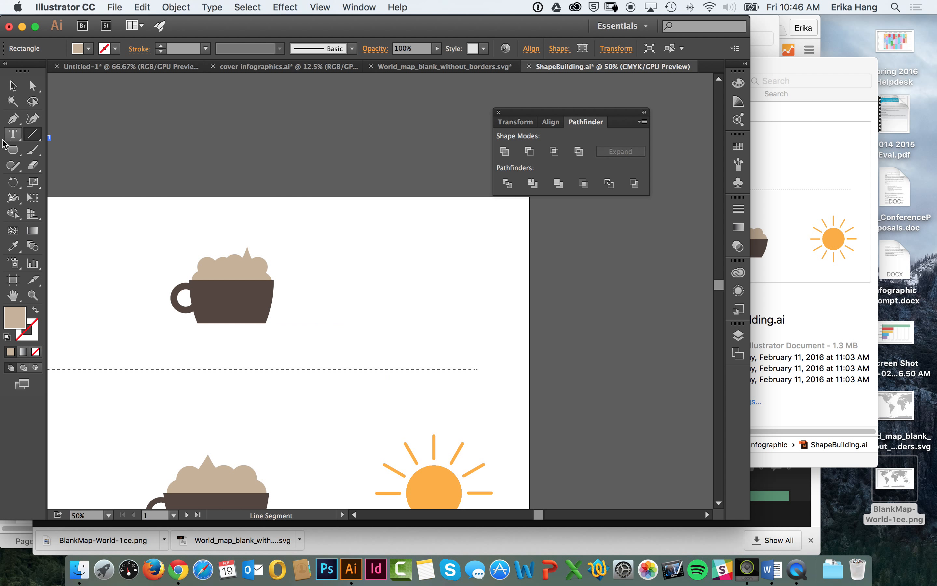
pyautogui.click(15, 150)
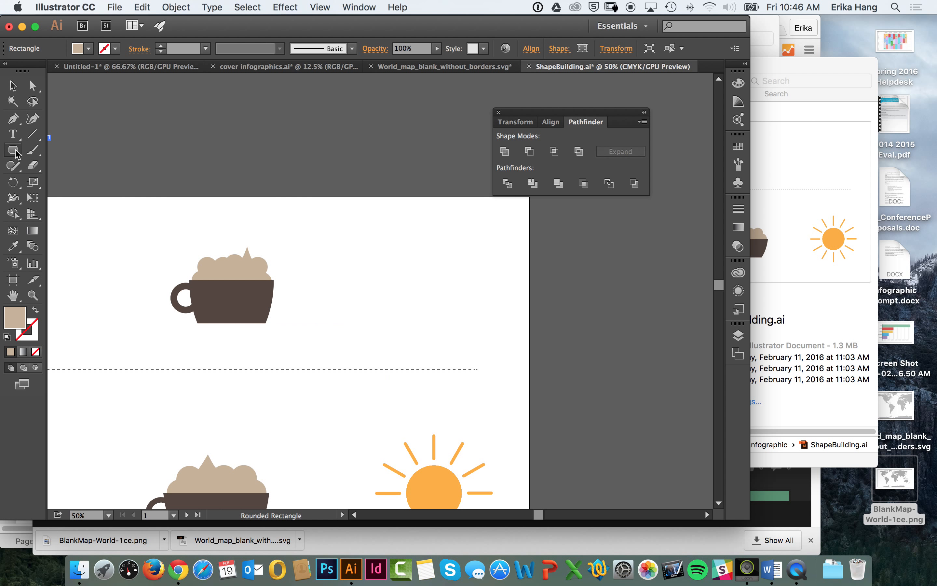
# Step: Draw a circle with the Ellipse tool beside the upper coffee cup, nearly as tall as the cup icon, and fill it with orange
pyautogui.moveTo(15, 153); pyautogui.dragTo(60, 182)
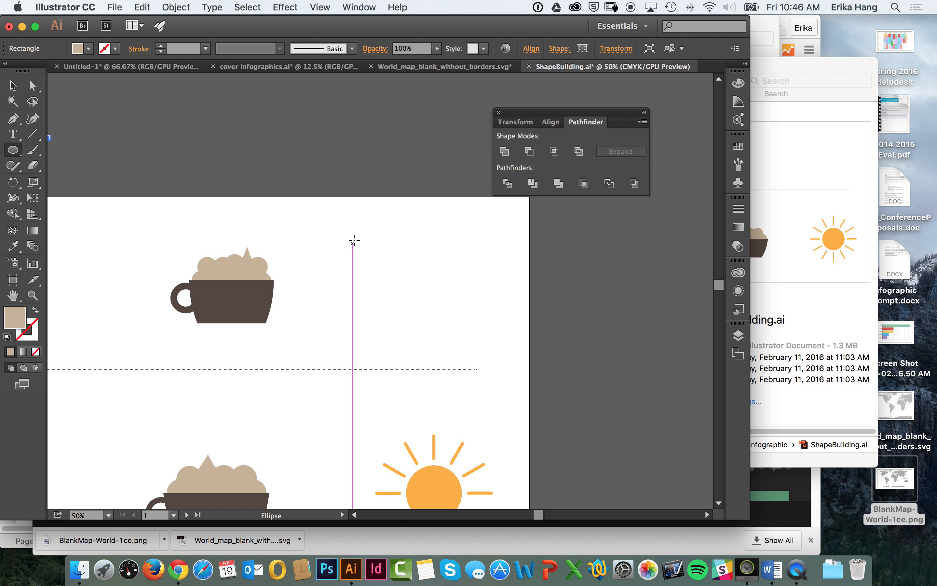
pyautogui.moveTo(389, 244); pyautogui.dragTo(461, 317)
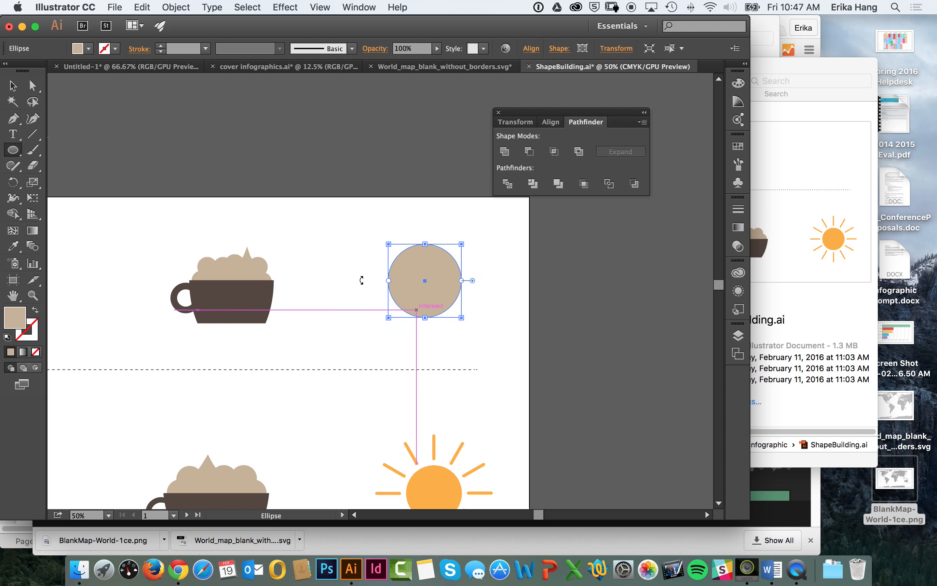
pyautogui.click(83, 50)
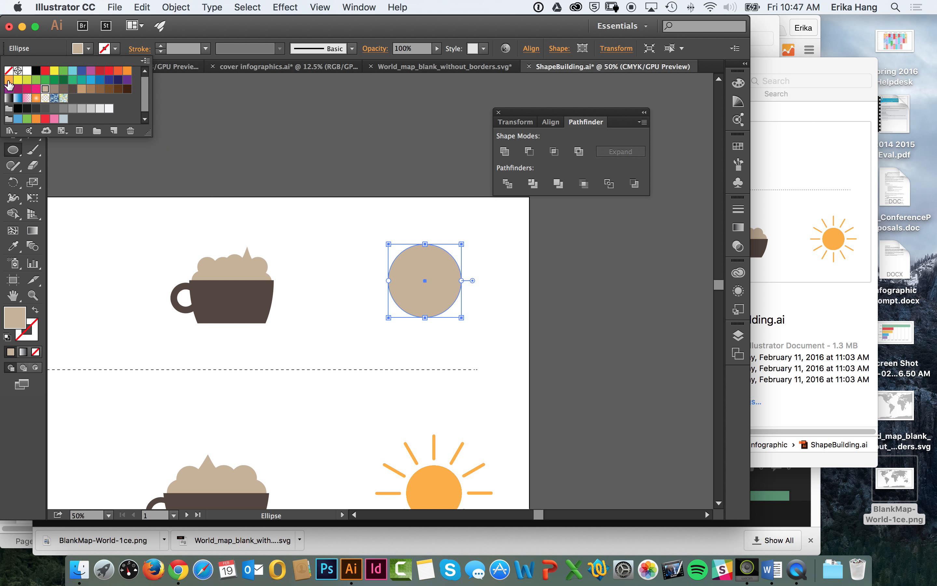
pyautogui.click(8, 82)
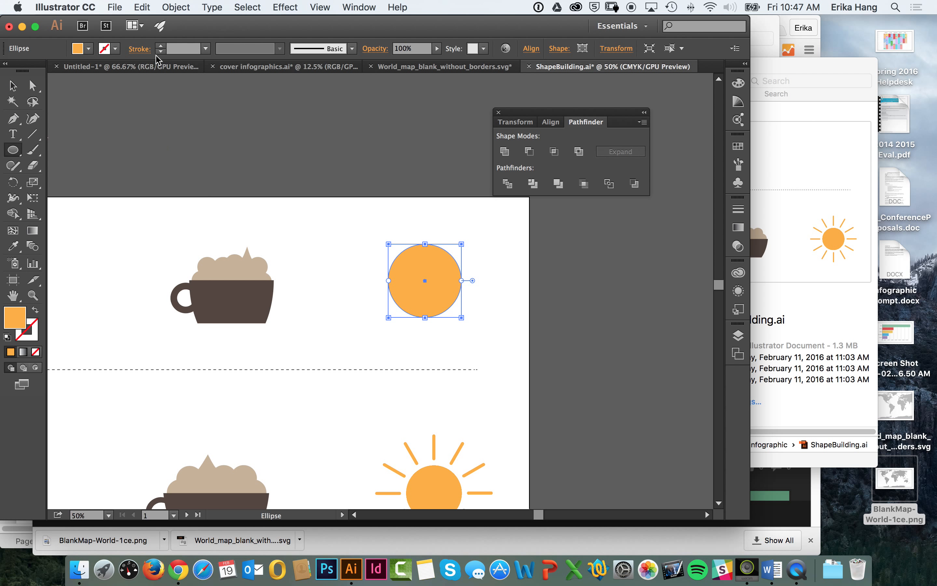
pyautogui.click(20, 88)
pyautogui.click(391, 183)
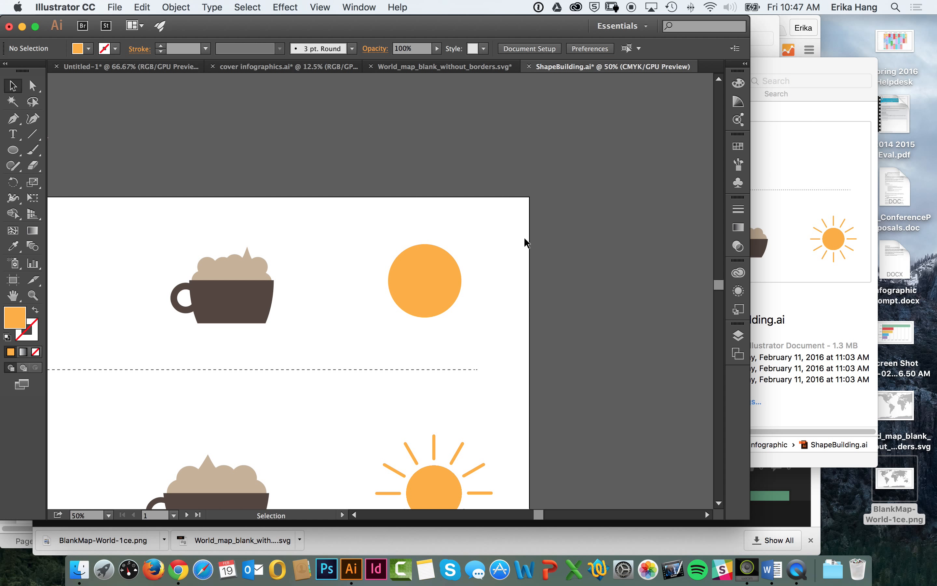
# Step: Draw a short vertical line segment just above the orange circle, in line with its center and reaching the artboard's upper edge
pyautogui.press('space')
pyautogui.moveTo(480, 347); pyautogui.dragTo(444, 285)
pyautogui.moveTo(414, 201); pyautogui.dragTo(417, 201)
pyautogui.click(442, 203)
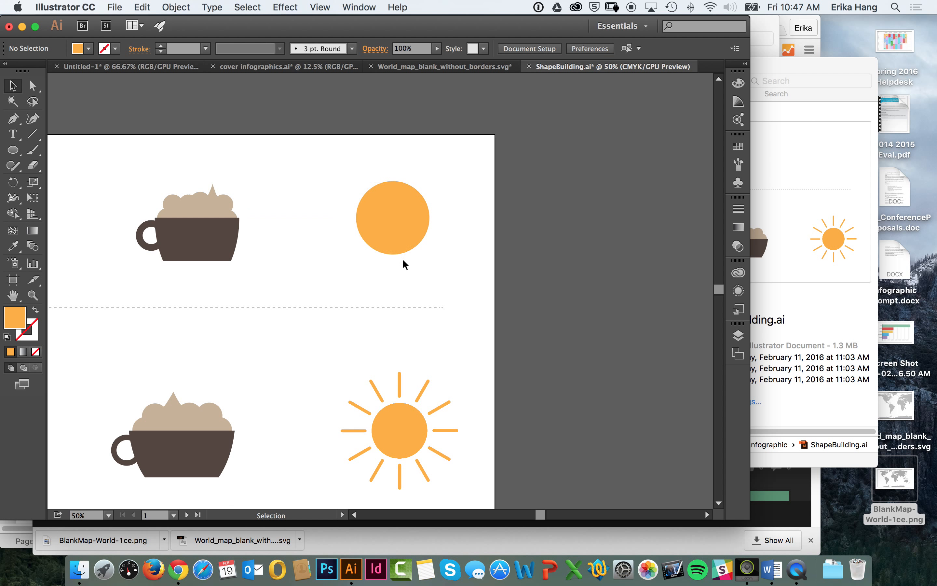
pyautogui.click(32, 133)
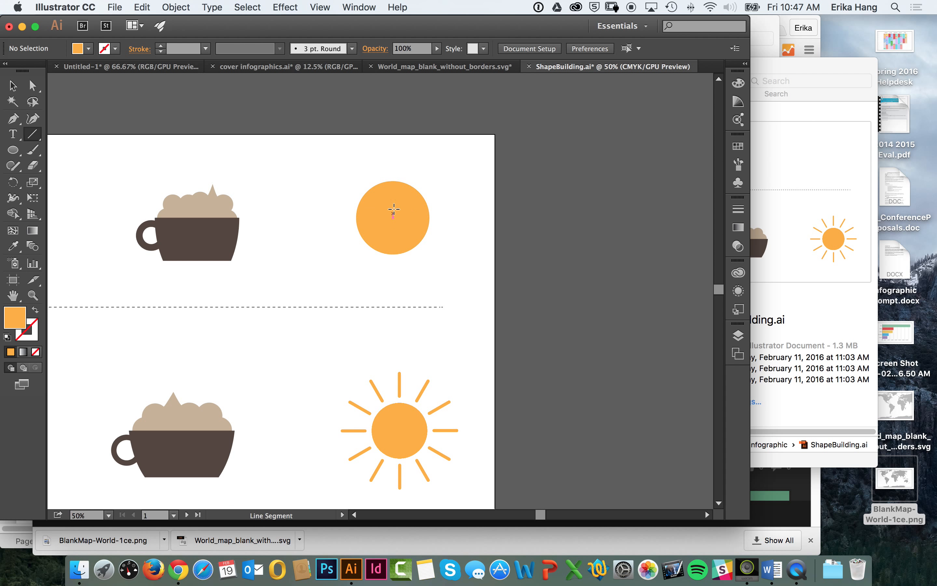
pyautogui.moveTo(394, 218); pyautogui.dragTo(393, 168)
pyautogui.moveTo(393, 169); pyautogui.dragTo(394, 217)
pyautogui.click(320, 6)
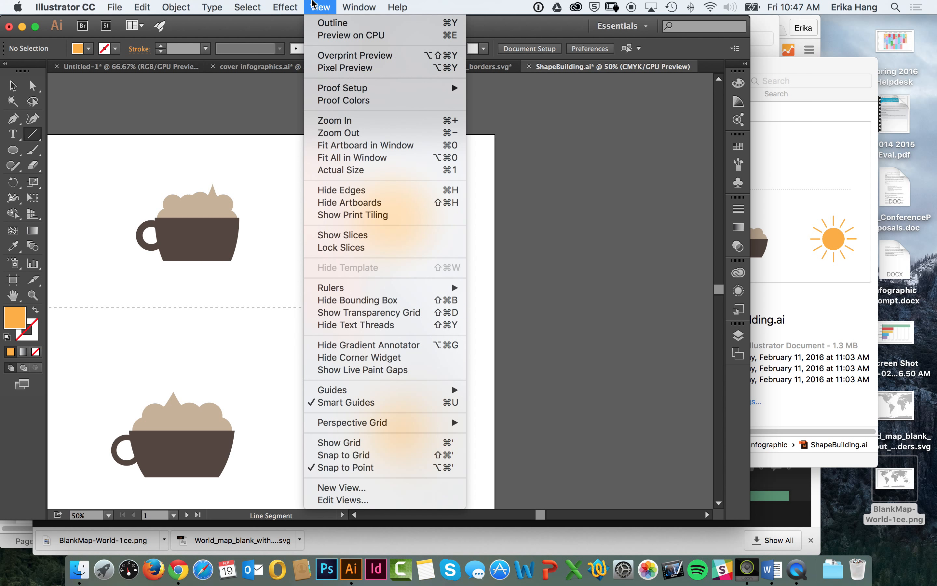
pyautogui.click(314, 6)
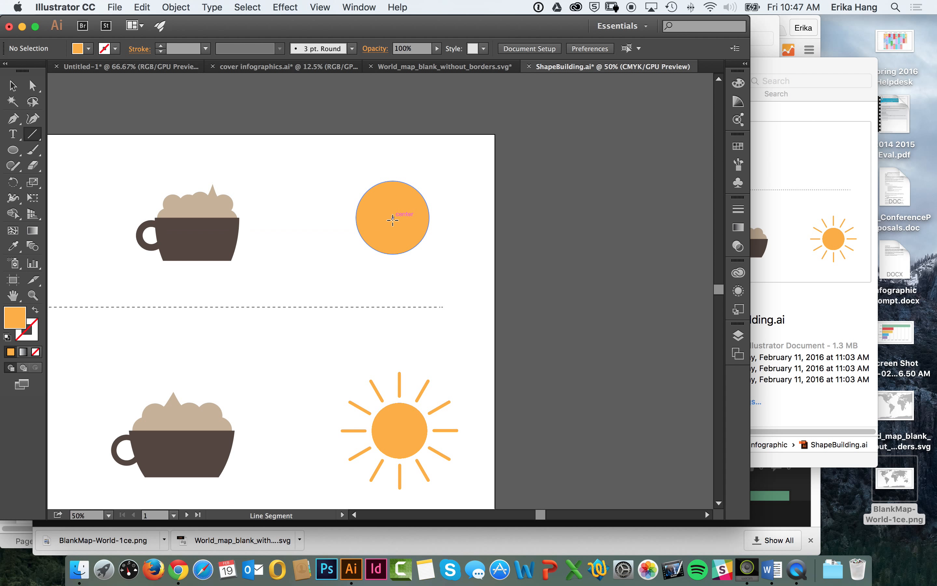
pyautogui.moveTo(394, 216); pyautogui.dragTo(393, 169)
pyautogui.moveTo(393, 170); pyautogui.dragTo(393, 134)
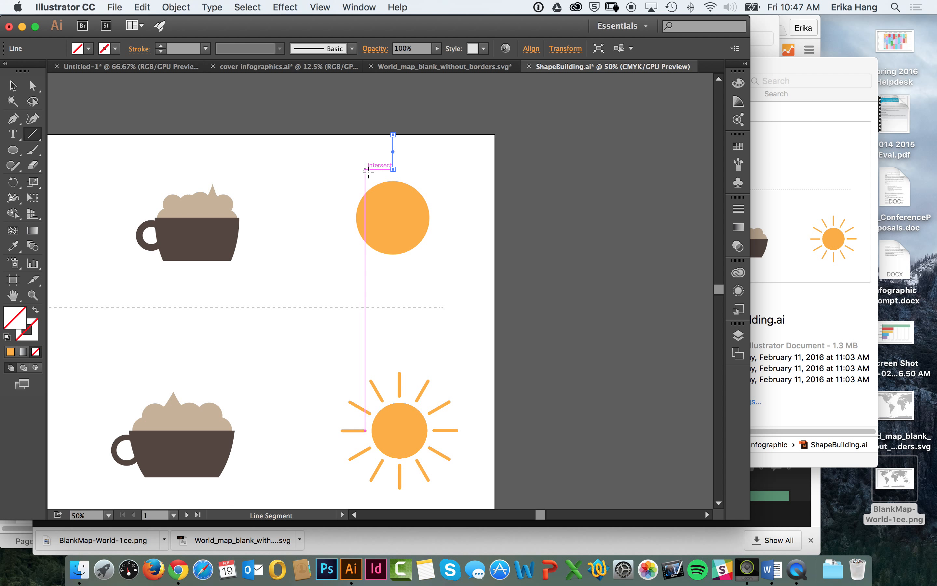
# Step: Give the line above the circle an orange stroke with a weight of 8 pt
pyautogui.click(116, 48)
pyautogui.click(9, 81)
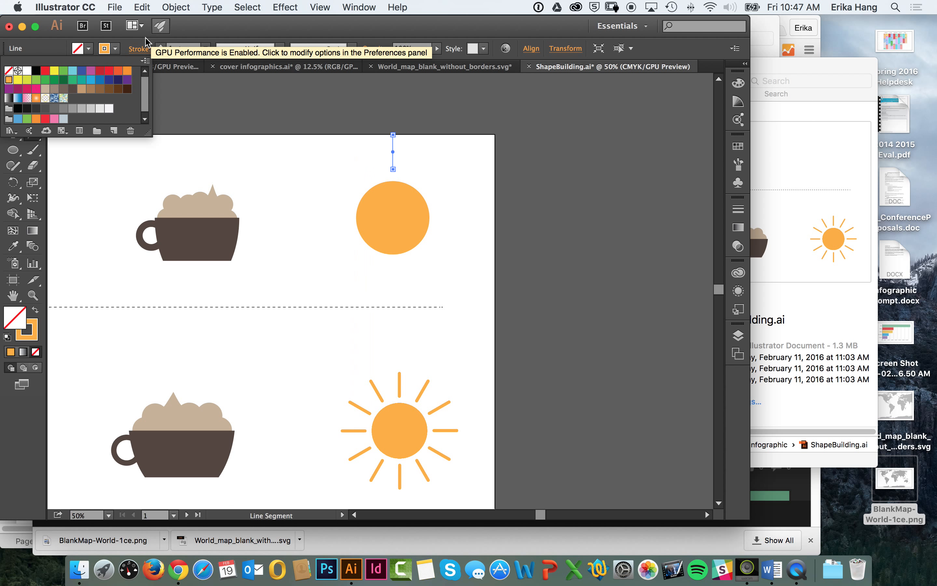
pyautogui.click(161, 46)
pyautogui.click(163, 46)
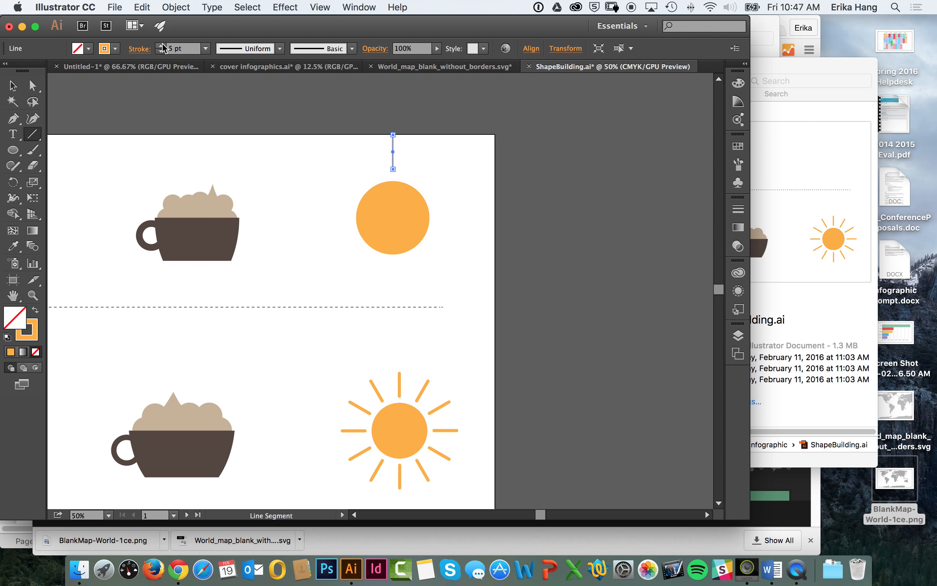
pyautogui.click(162, 45)
pyautogui.click(162, 46)
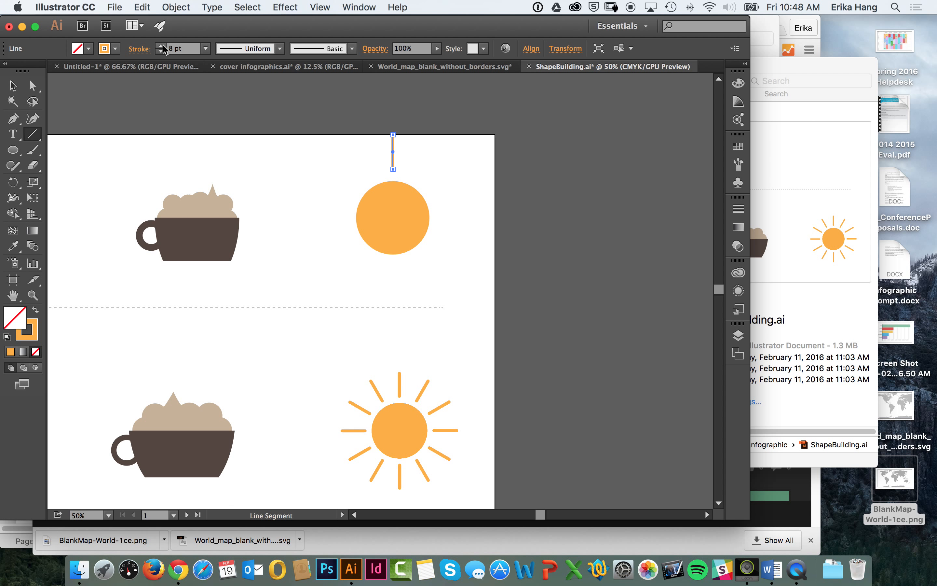
pyautogui.press('v')
pyautogui.click(220, 105)
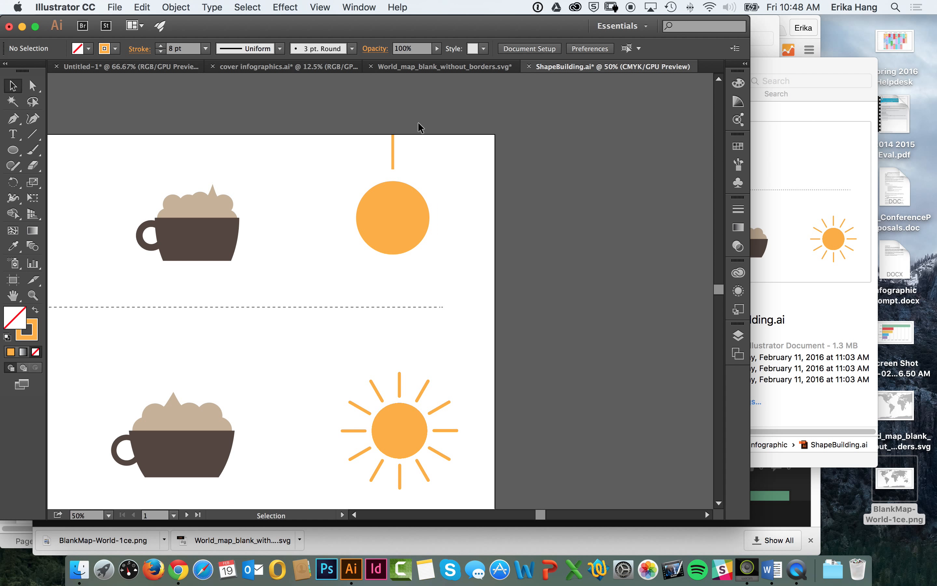
# Step: Set the stroke of the orange line above the circle to a round cap
pyautogui.click(394, 156)
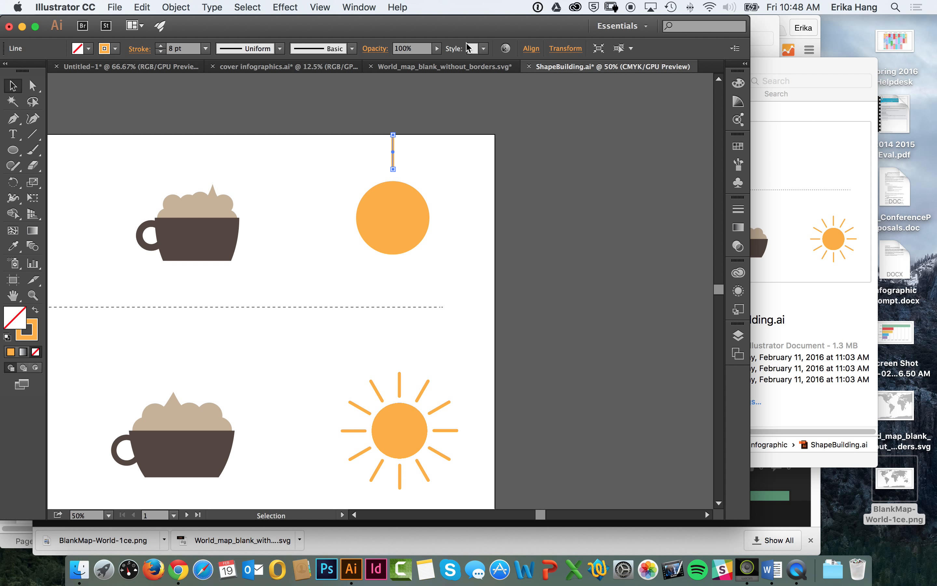
pyautogui.click(132, 50)
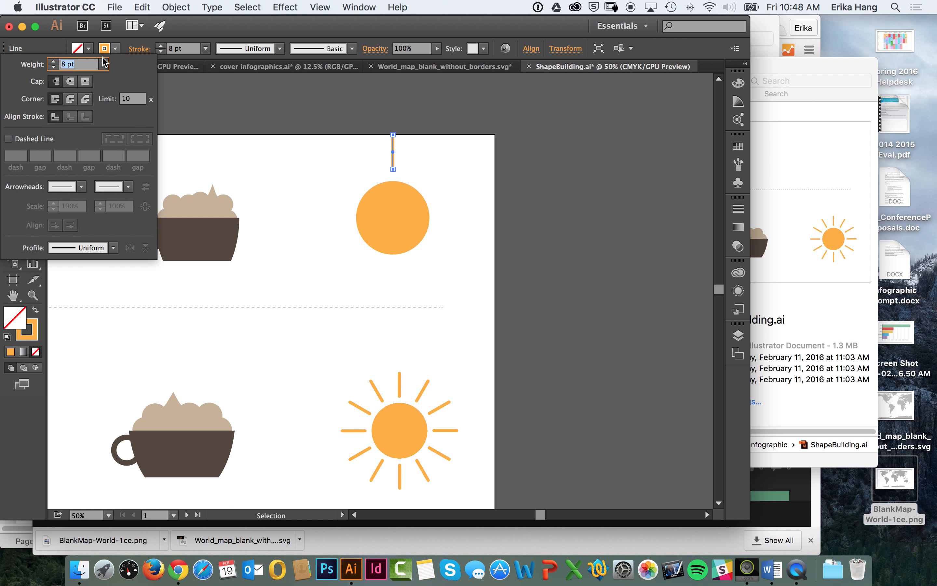
pyautogui.click(71, 83)
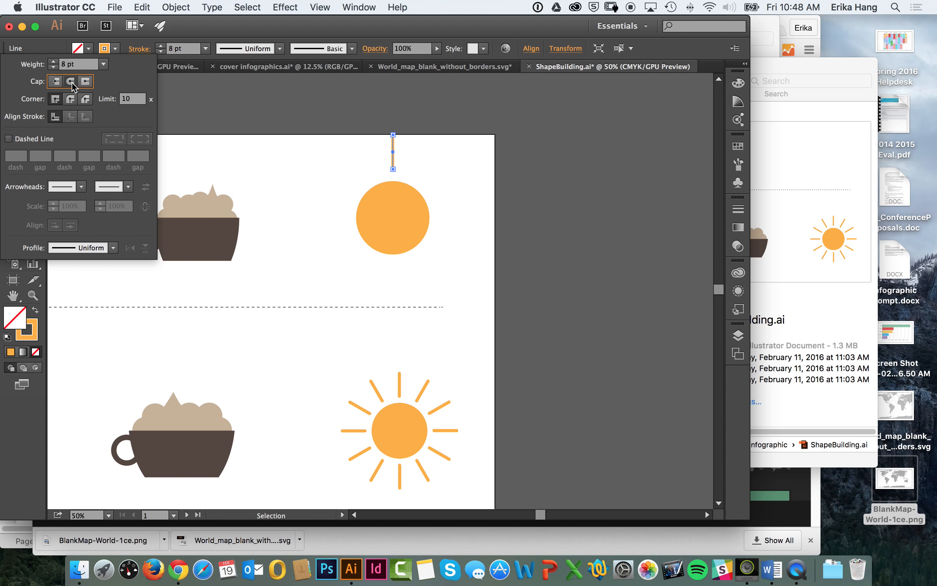
pyautogui.click(139, 49)
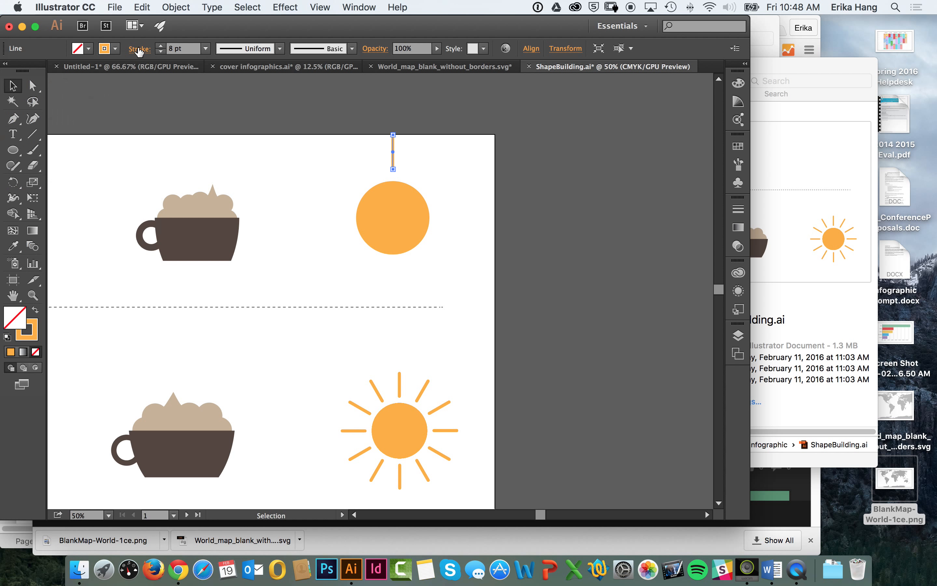
pyautogui.click(143, 51)
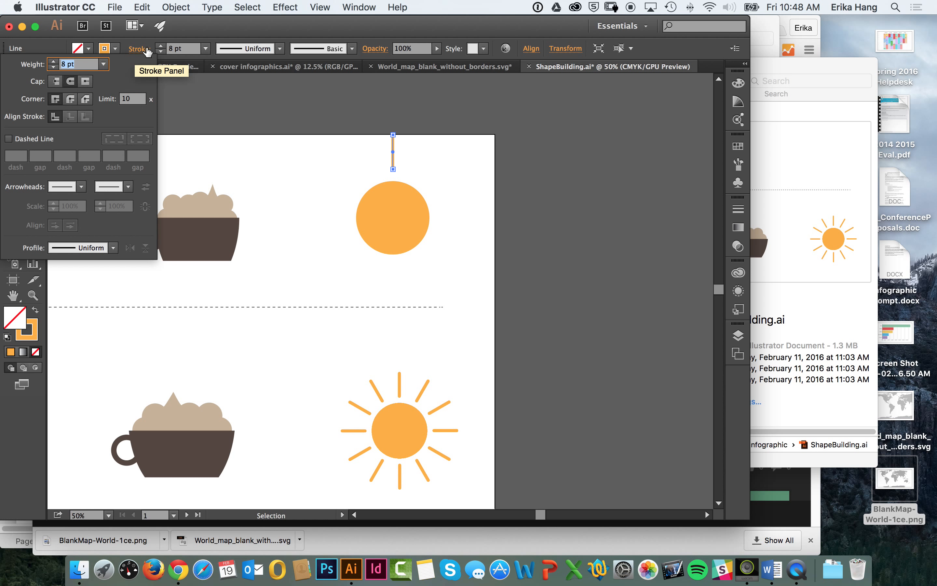
pyautogui.click(185, 31)
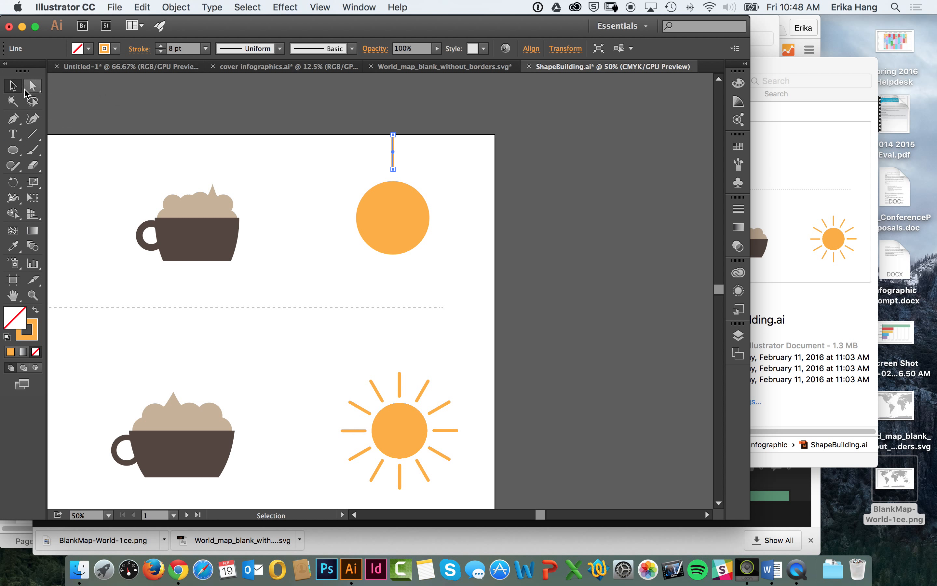
pyautogui.click(341, 174)
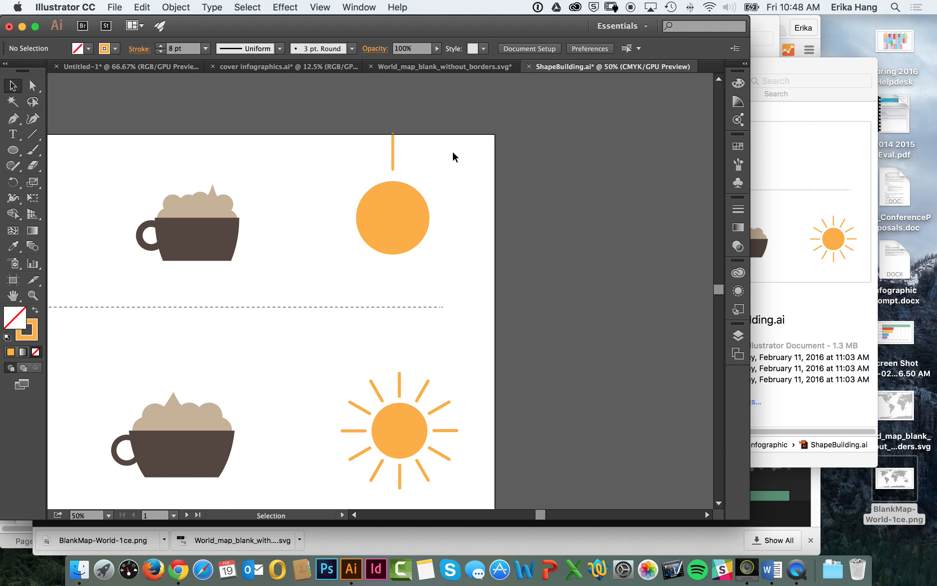
# Step: Shift the ray line slightly up and left of center, and align it and the circle on their horizontal centers
pyautogui.click(359, 7)
pyautogui.click(372, 177)
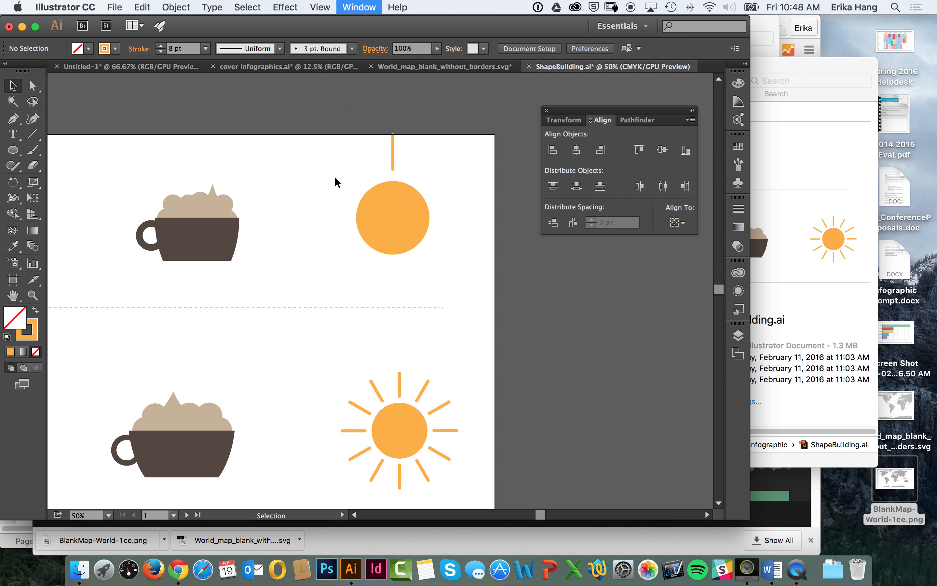
pyautogui.moveTo(432, 240); pyautogui.dragTo(436, 238)
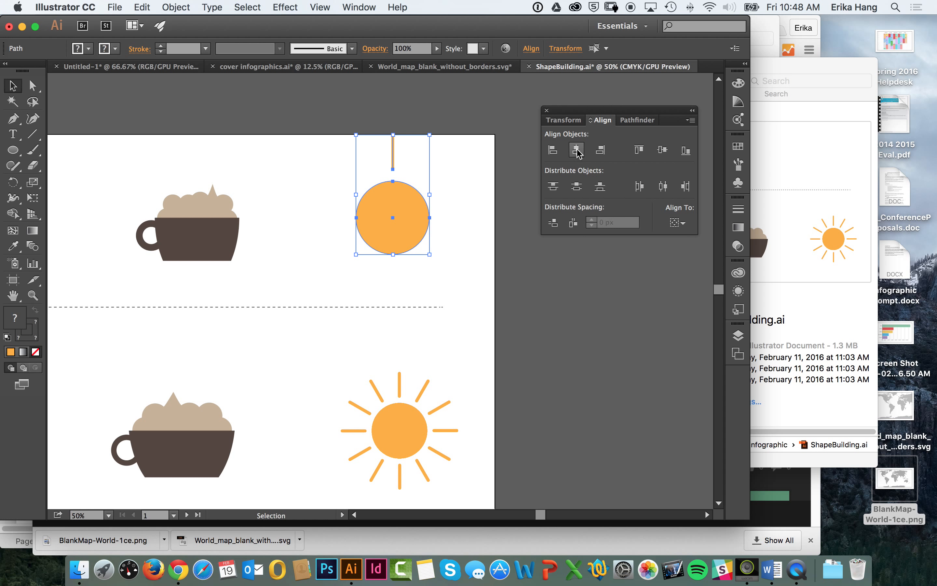
pyautogui.click(467, 113)
pyautogui.moveTo(388, 153); pyautogui.dragTo(360, 147)
pyautogui.moveTo(476, 117); pyautogui.dragTo(352, 262)
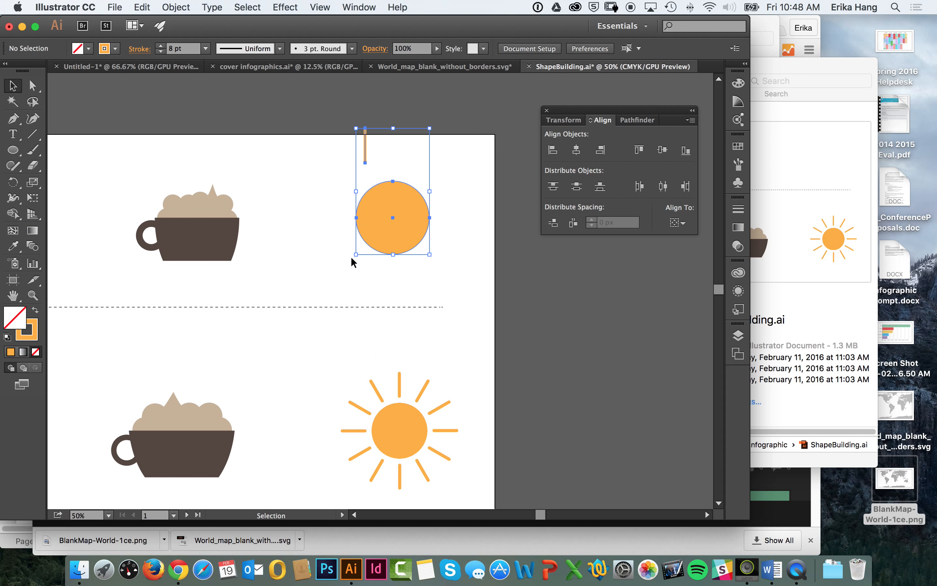
pyautogui.click(576, 151)
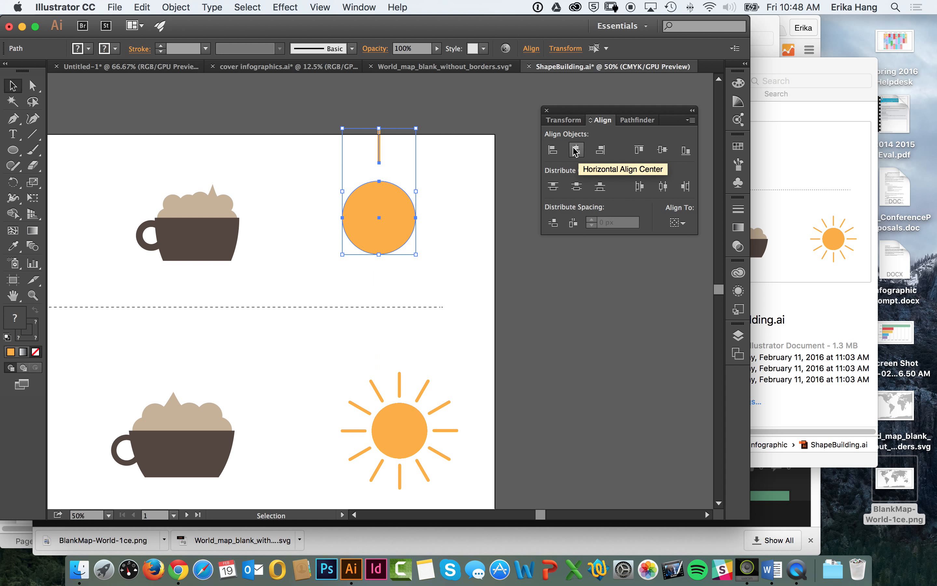
pyautogui.click(546, 110)
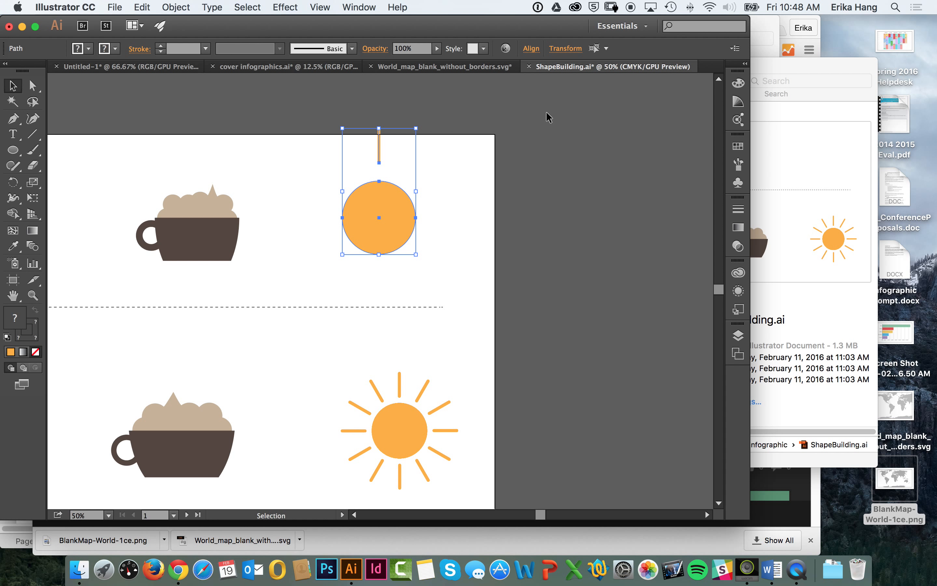
pyautogui.click(449, 177)
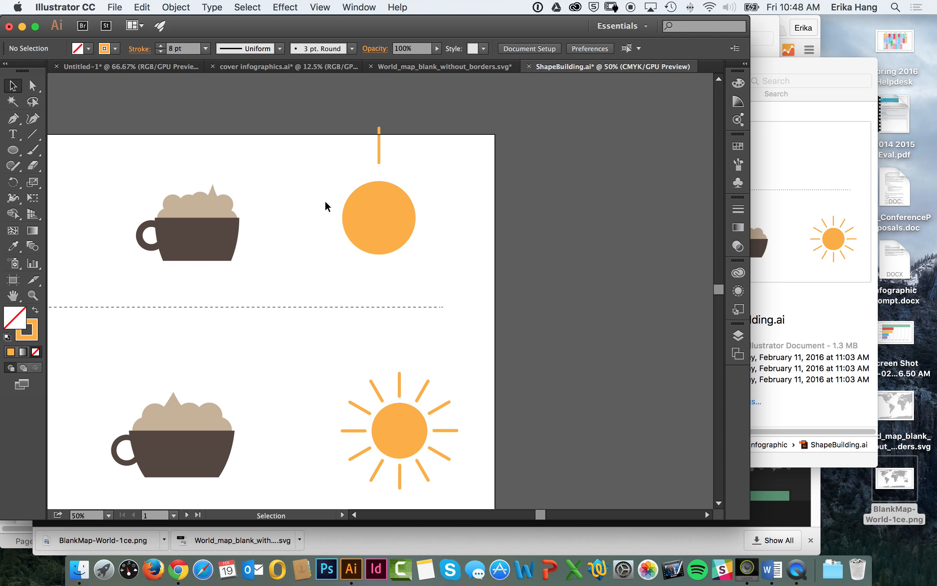
# Step: Nudge the orange ray line down so it lies within the artboard, just above the circle
pyautogui.click(379, 153)
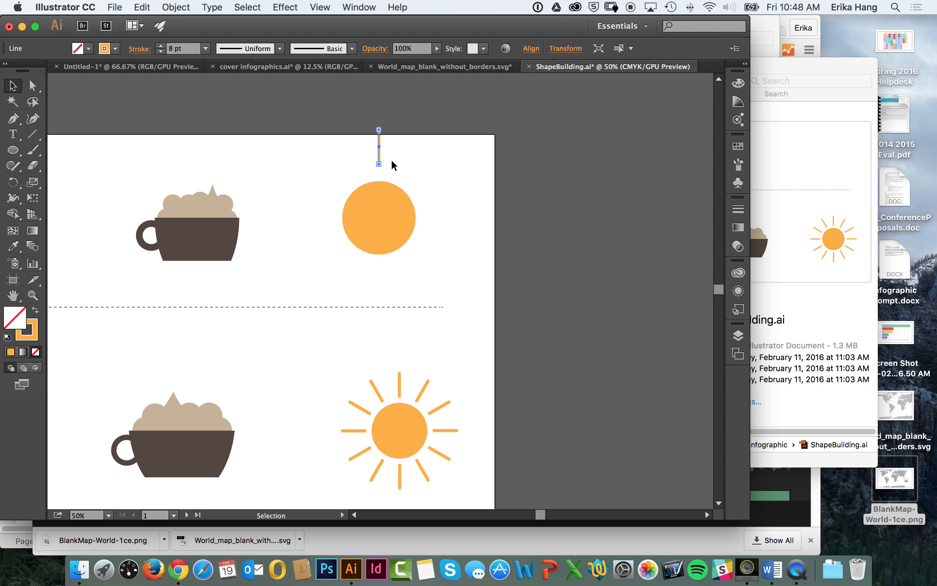
pyautogui.press('Down')
pyautogui.press('Down')
pyautogui.press('Down')
pyautogui.press('Down')
pyautogui.press('Down')
pyautogui.press('Down')
pyautogui.click(414, 153)
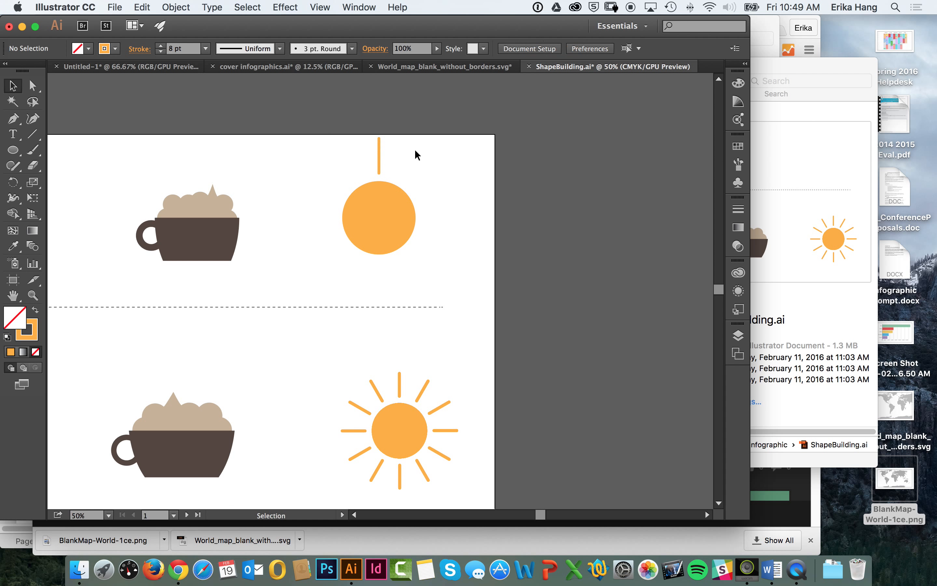
# Step: Create a copy of the ray line rotated 30° about the center of the orange circle
pyautogui.click(379, 163)
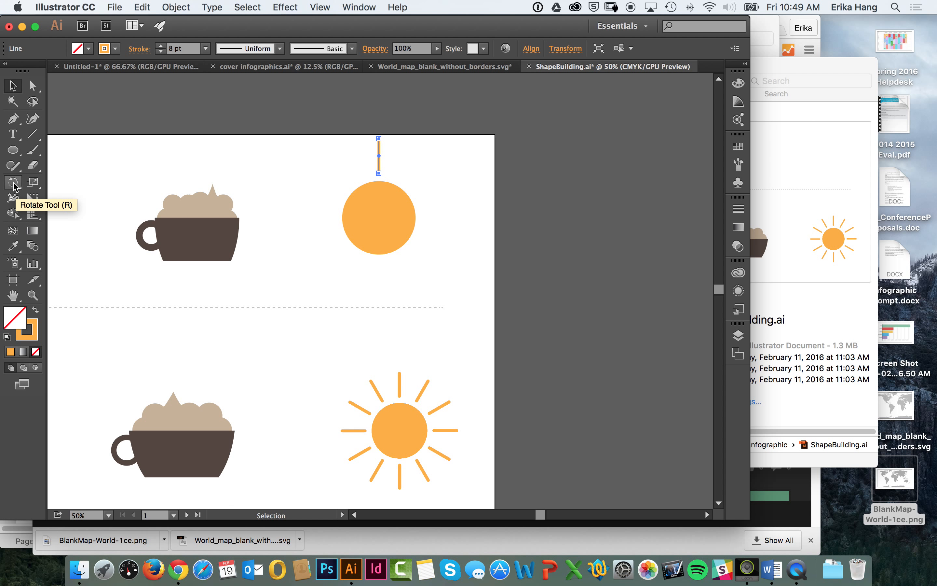
pyautogui.click(13, 185)
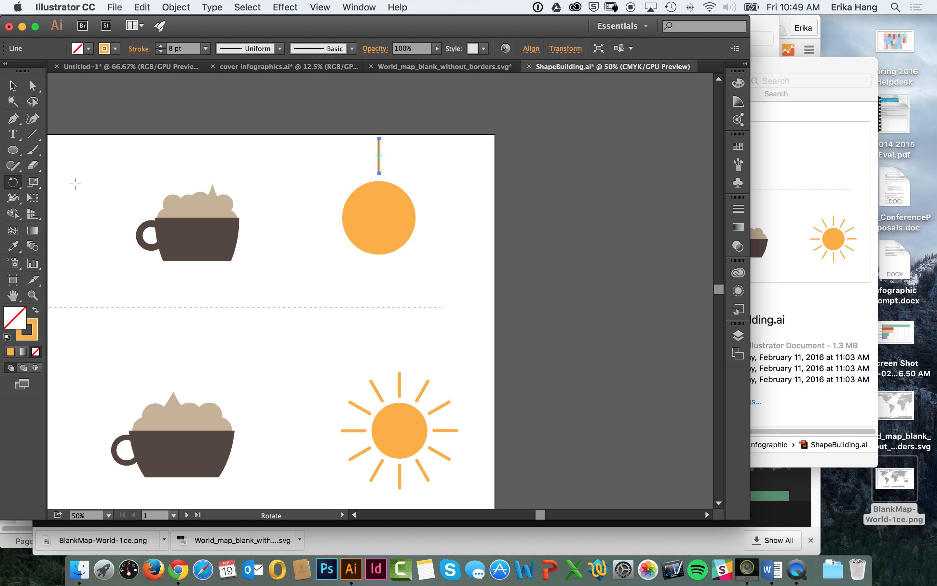
pyautogui.keyDown('alt'); pyautogui.click(379, 218); pyautogui.keyUp('alt')
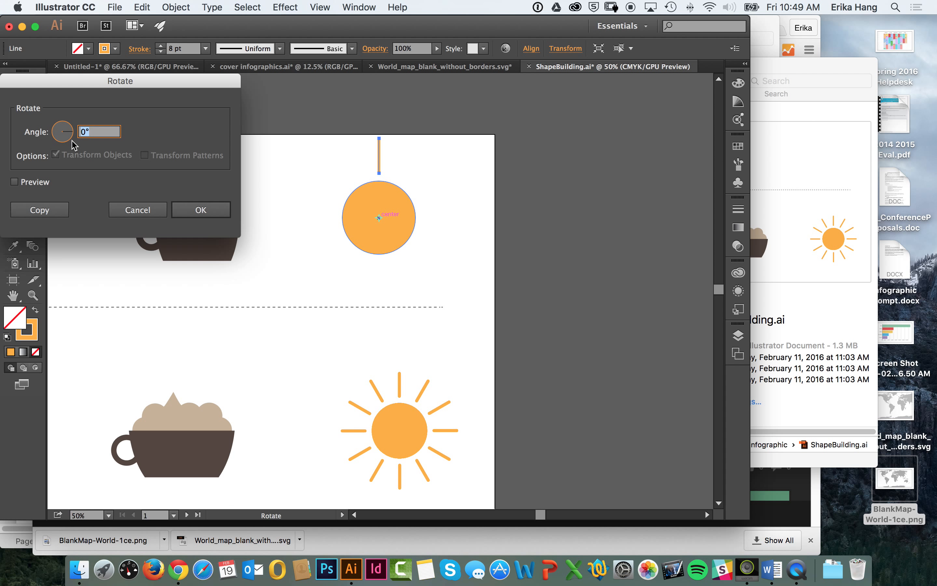
pyautogui.write('30')
pyautogui.press('Tab')
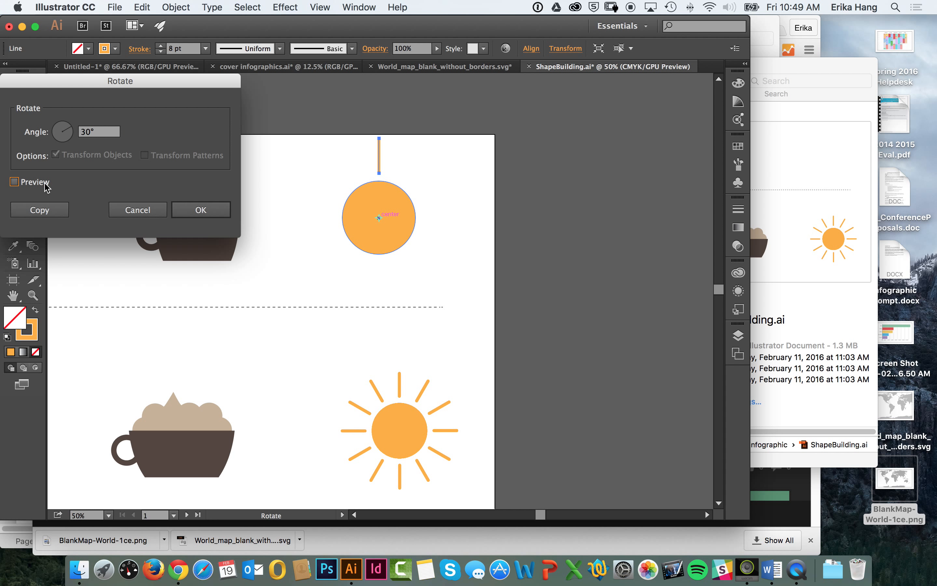
pyautogui.click(22, 181)
pyautogui.click(43, 209)
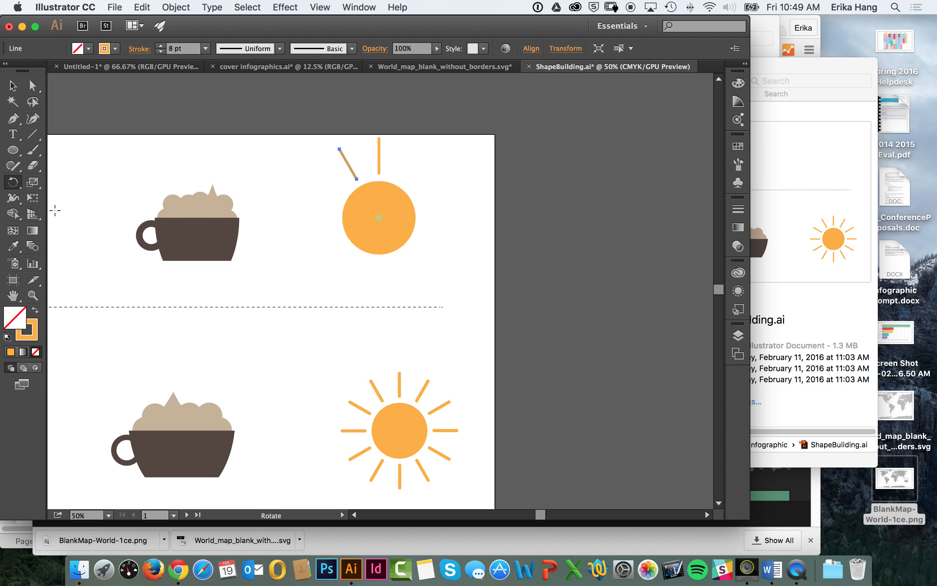
# Step: Repeat the rotated copy of the ray until twelve evenly spaced rays surround the orange circle
pyautogui.press('super+d')
pyautogui.press('super+d')
pyautogui.press('super+d')
pyautogui.press('super+d')
pyautogui.press('super+d')
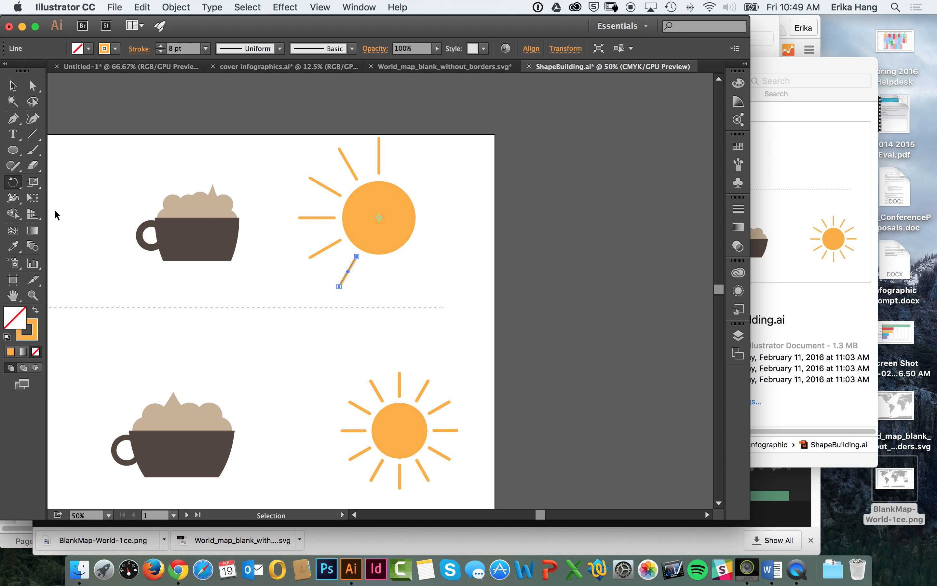
pyautogui.press('super+d')
pyautogui.press('super+d')
pyautogui.press('super+d')
pyautogui.press('super+d')
pyautogui.press('super+d')
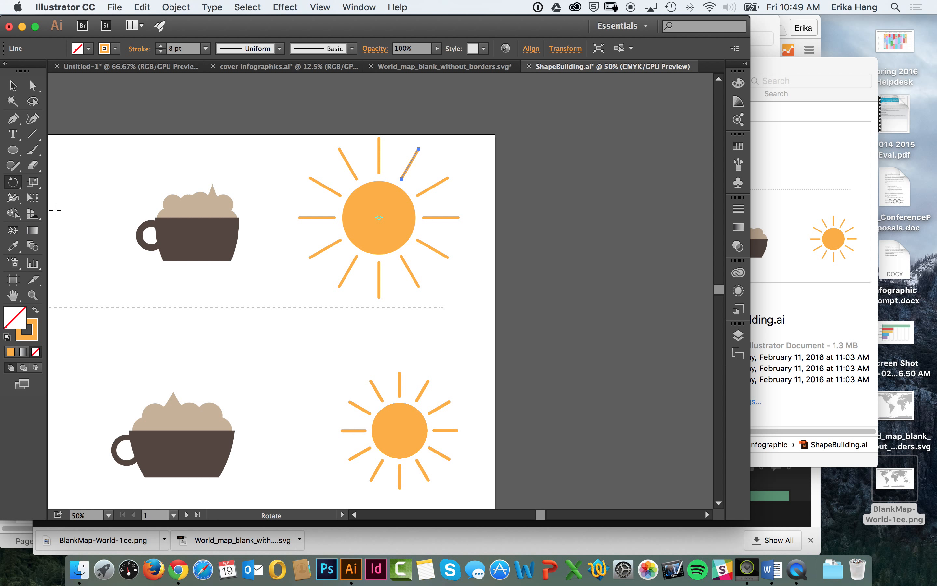
# Step: Draw a circle beside the artboard, larger than the sun's disc, with an orange fill and no stroke
pyautogui.click(13, 150)
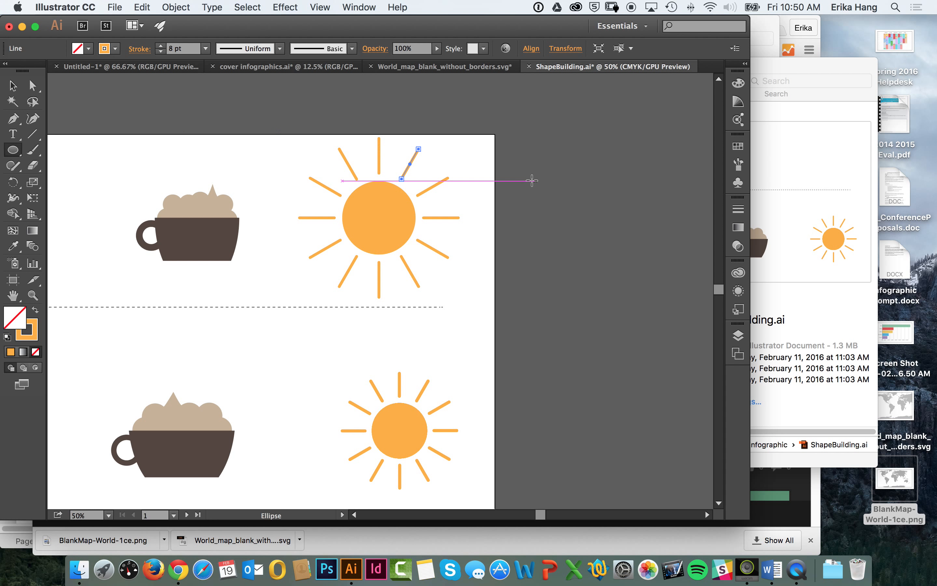
pyautogui.moveTo(531, 179)
pyautogui.mouseDown()
pyautogui.moveTo(634, 295)
pyautogui.moveTo(622, 282)
pyautogui.moveTo(629, 280)
pyautogui.mouseUp()
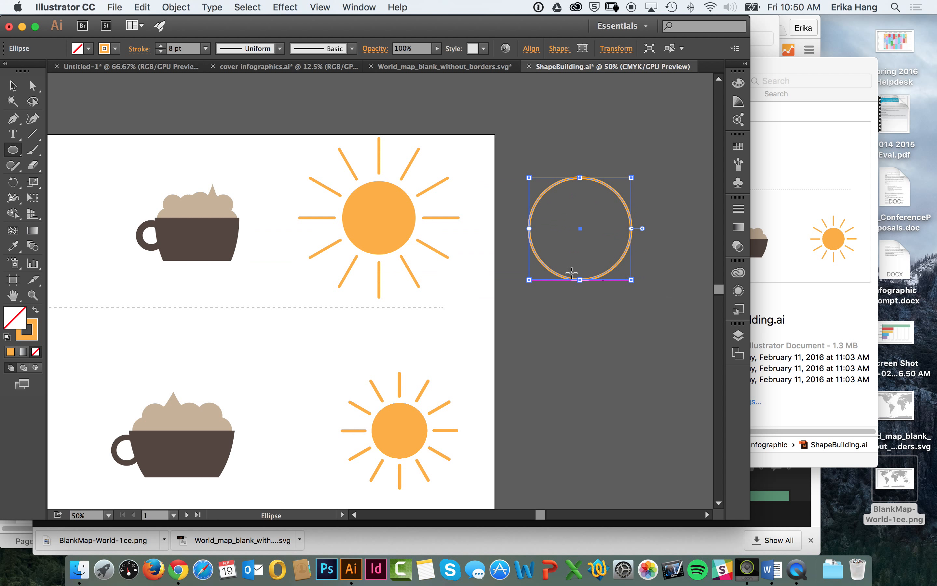
pyautogui.click(35, 310)
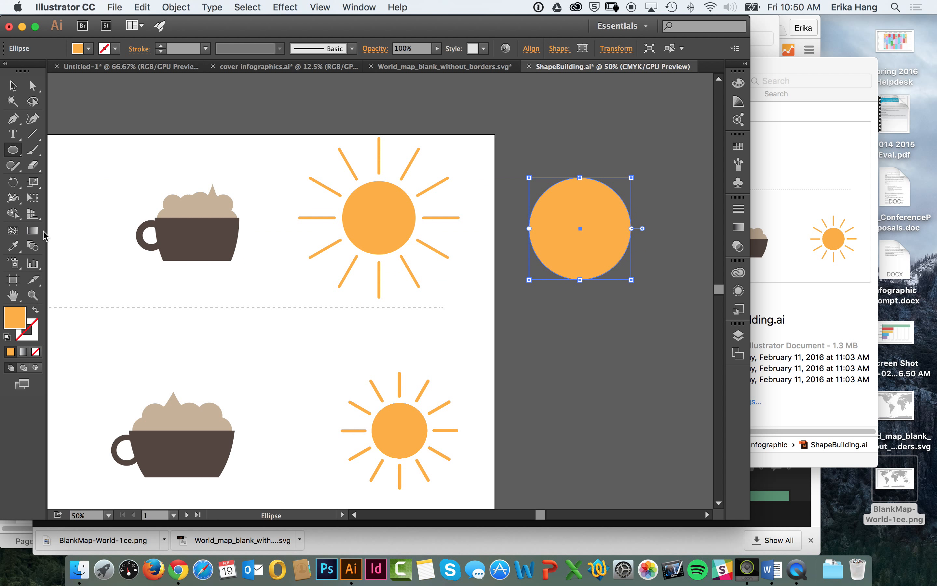
pyautogui.moveTo(13, 150); pyautogui.dragTo(58, 151)
pyautogui.click(472, 94)
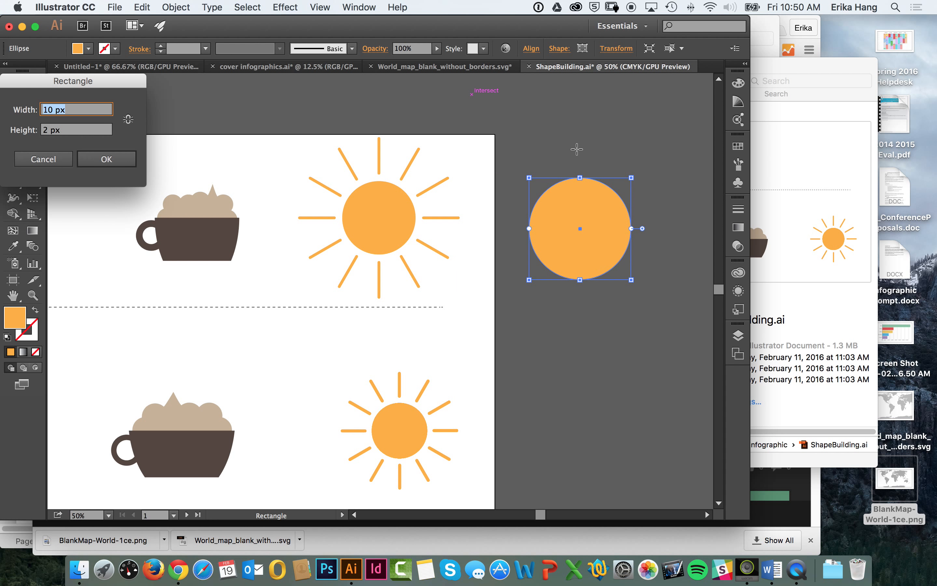
pyautogui.click(45, 159)
pyautogui.press('v')
pyautogui.click(484, 112)
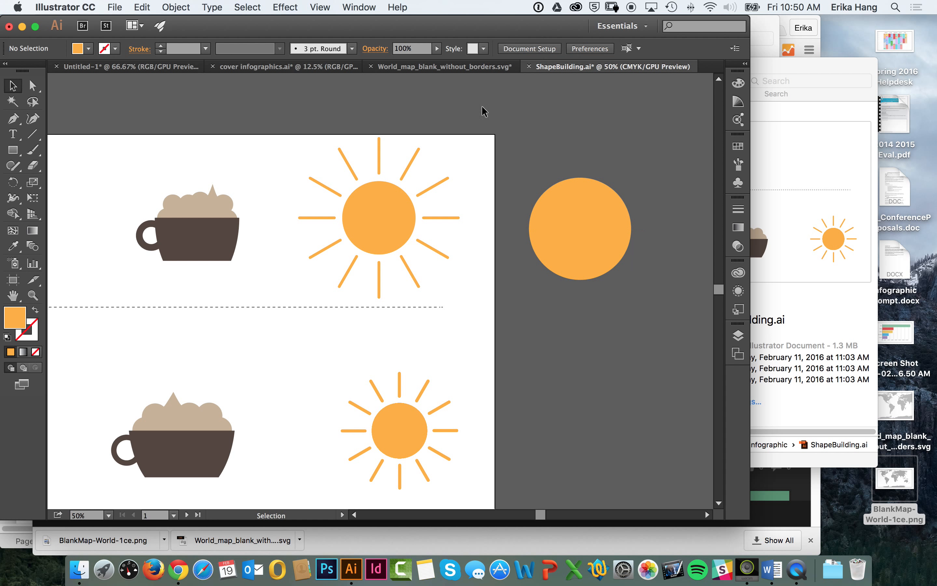
# Step: Draw a small orange square overlapping the upper edge of the circle beside the artboard, centered as a gear tooth
pyautogui.press('m')
pyautogui.moveTo(565, 170); pyautogui.dragTo(584, 182)
pyautogui.press('v')
pyautogui.click(608, 157)
pyautogui.click(575, 174)
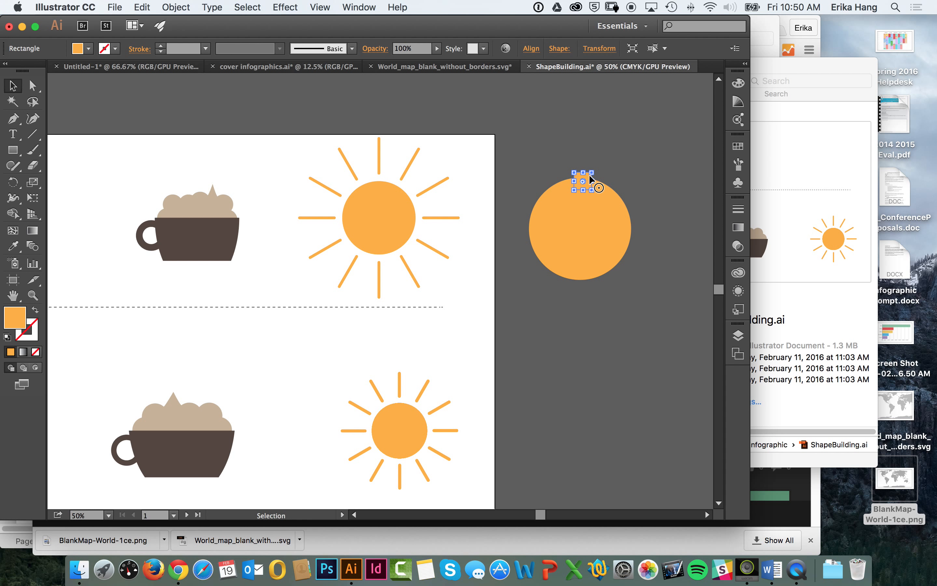
# Step: Create a copy of the small square tooth rotated 30° about the center of the large circle
pyautogui.click(13, 182)
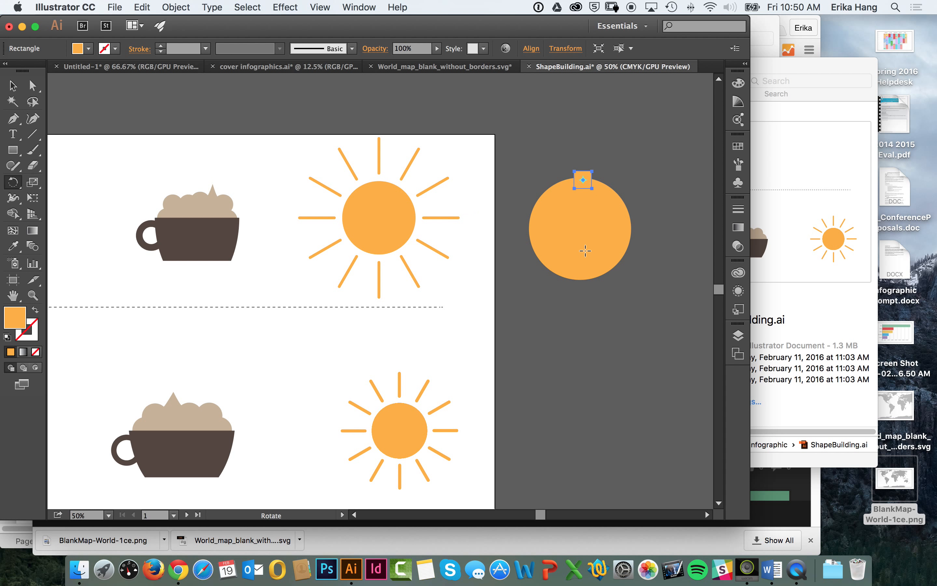
pyautogui.keyDown('alt'); pyautogui.click(580, 228); pyautogui.keyUp('alt')
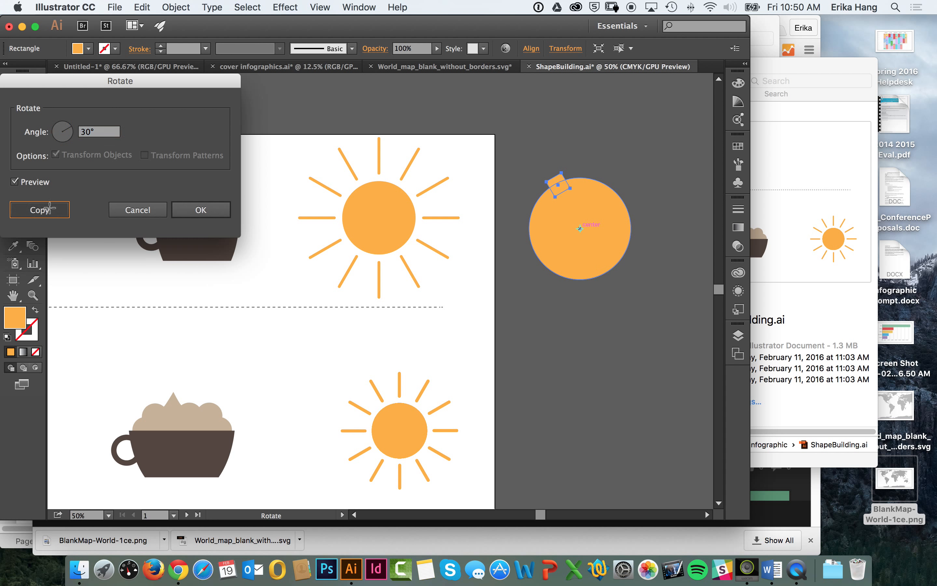
pyautogui.click(50, 209)
# Step: Repeat the rotated copy of the square until twelve teeth surround the large circle
pyautogui.press('super+d')
pyautogui.press('super+d')
pyautogui.press('super+d')
pyautogui.press('super+d')
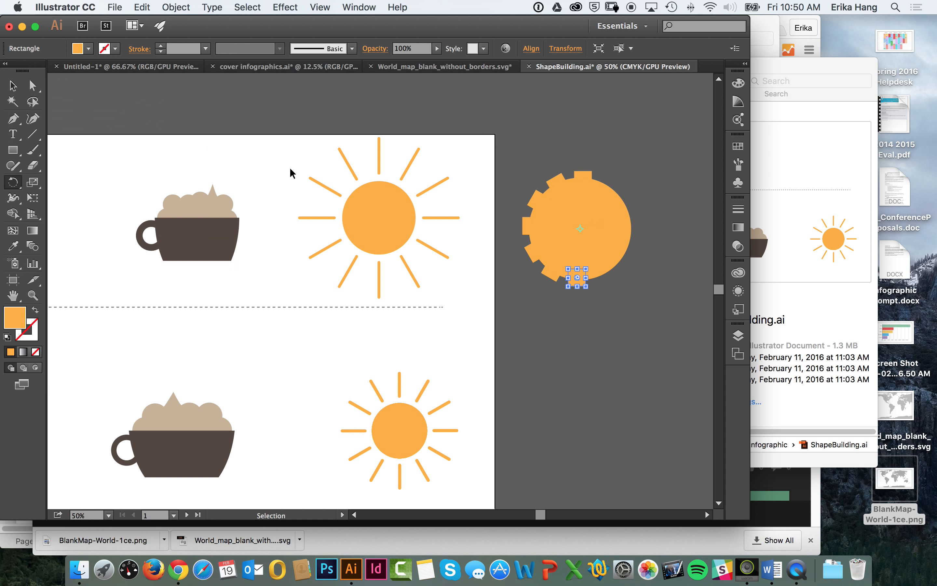
pyautogui.press('super+d')
pyautogui.press('super+d')
pyautogui.press('super+d')
pyautogui.press('super+d')
pyautogui.press('super+d')
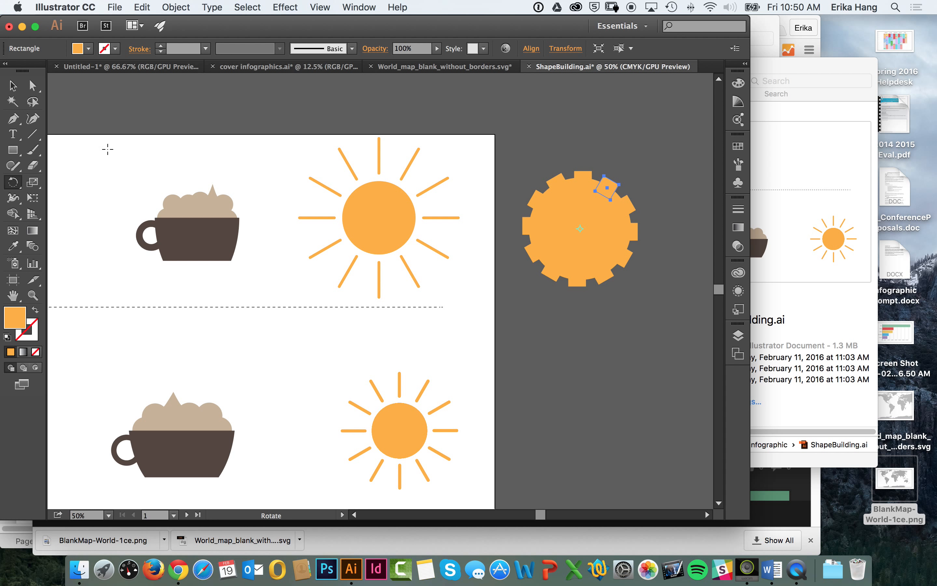
# Step: Unite the large circle and all its square teeth into one gear shape with Pathfinder
pyautogui.click(13, 86)
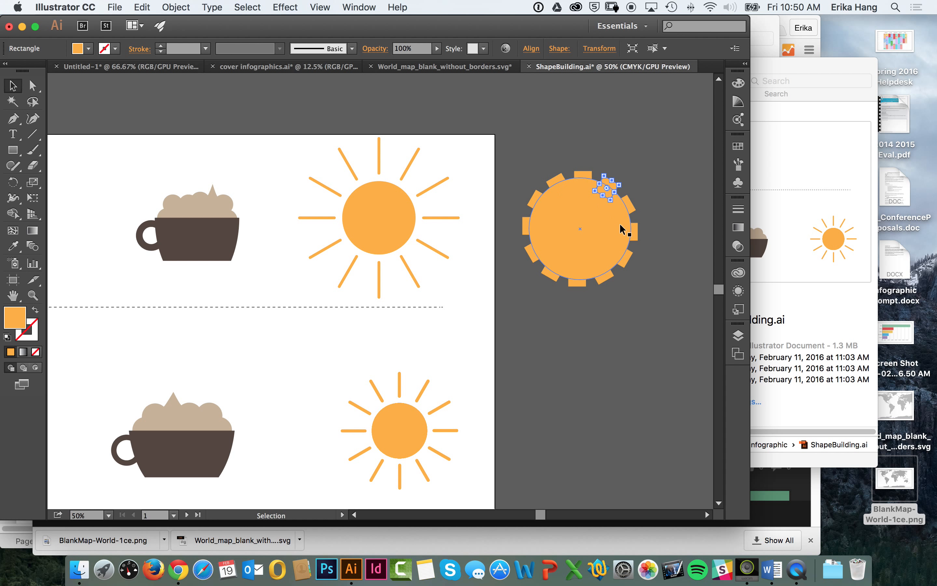
pyautogui.moveTo(527, 159); pyautogui.dragTo(627, 314)
pyautogui.click(359, 7)
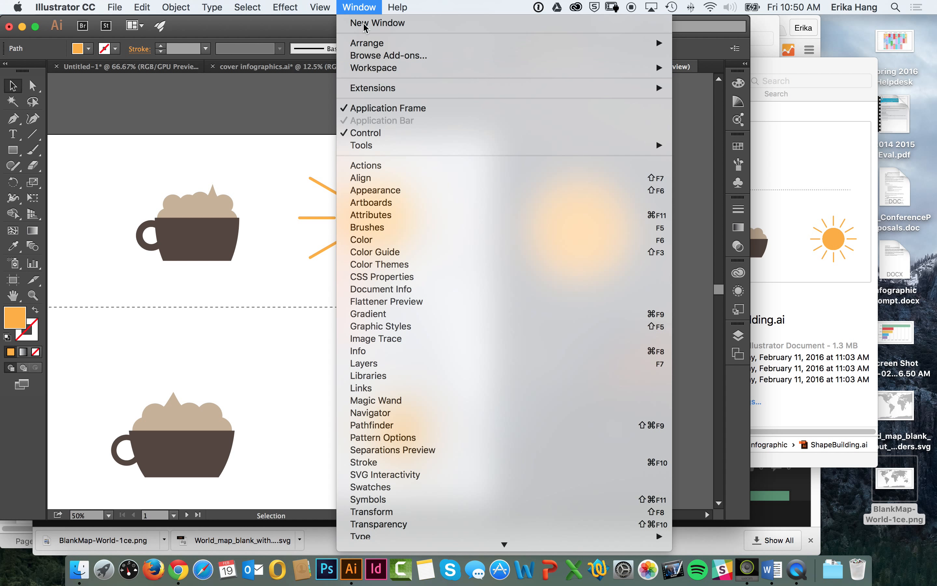
pyautogui.click(393, 426)
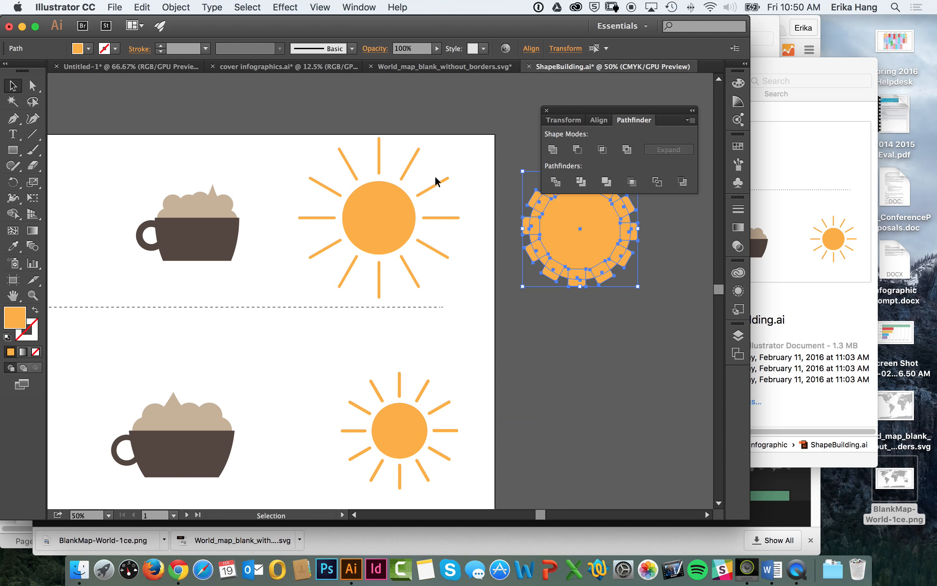
pyautogui.click(554, 150)
pyautogui.moveTo(623, 122); pyautogui.dragTo(419, 78)
# Step: Fill the gear shape with medium gray and place it beside the artboard, next to the large sun
pyautogui.moveTo(545, 256); pyautogui.dragTo(155, 157)
pyautogui.click(89, 49)
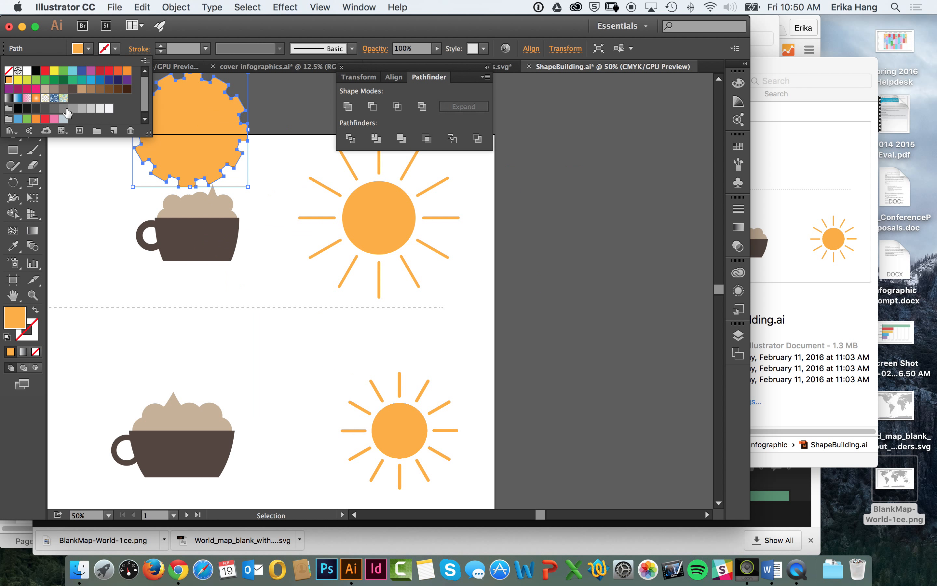
pyautogui.click(71, 109)
pyautogui.moveTo(184, 115); pyautogui.dragTo(542, 216)
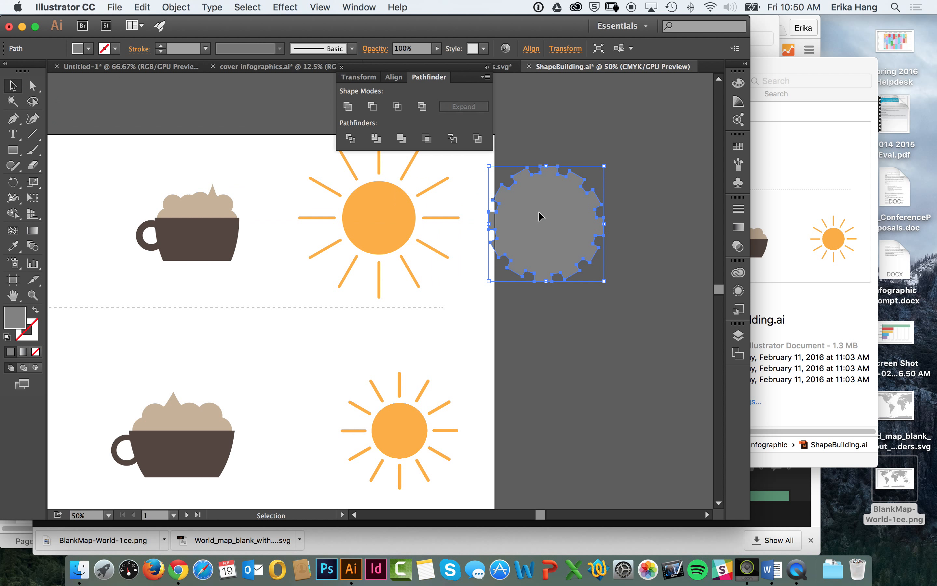